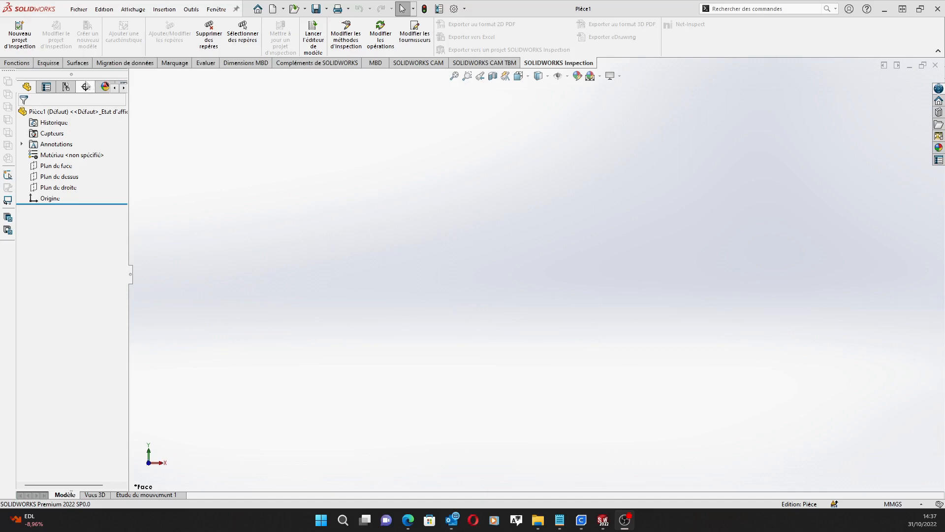
# Start a sketch on the Plan de dessus and draw a corner rectangle about 22 by 17 mm to the right of the origin.
pyautogui.click(59, 178)
pyautogui.click(74, 160)
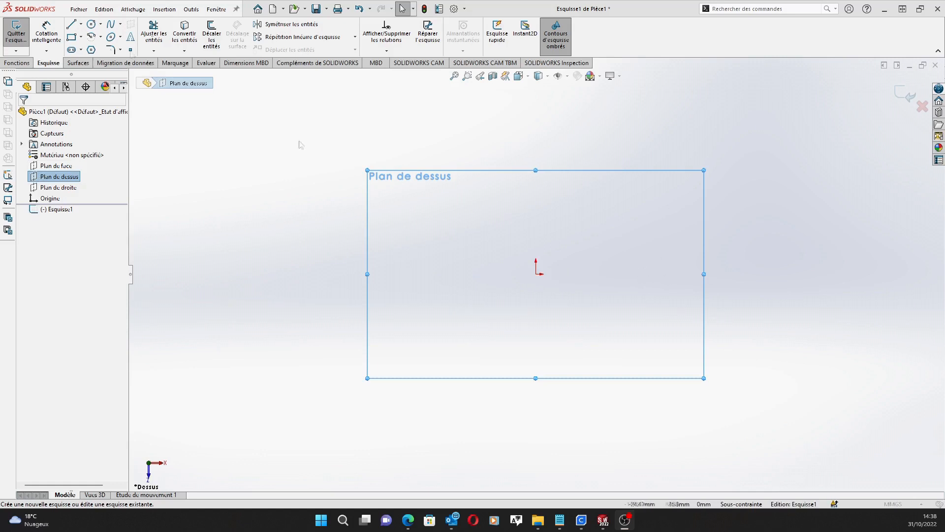
pyautogui.click(71, 37)
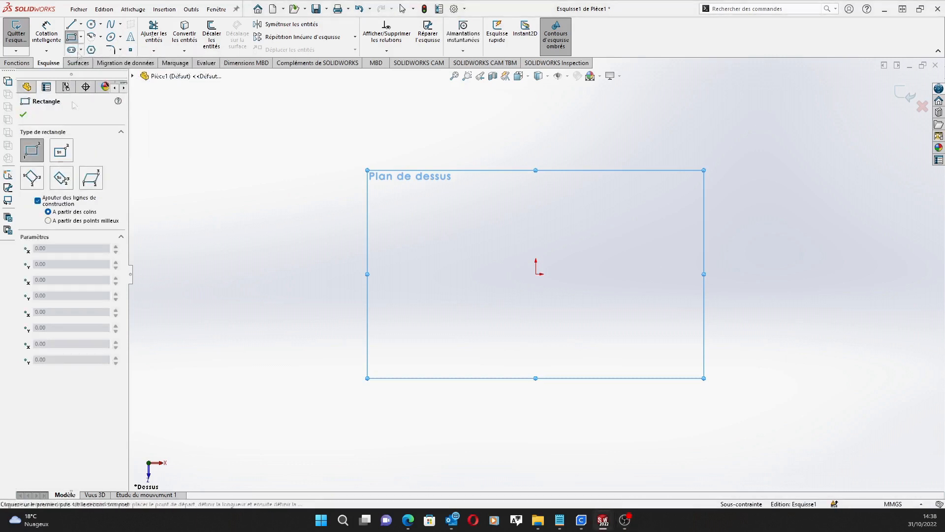
pyautogui.click(677, 252)
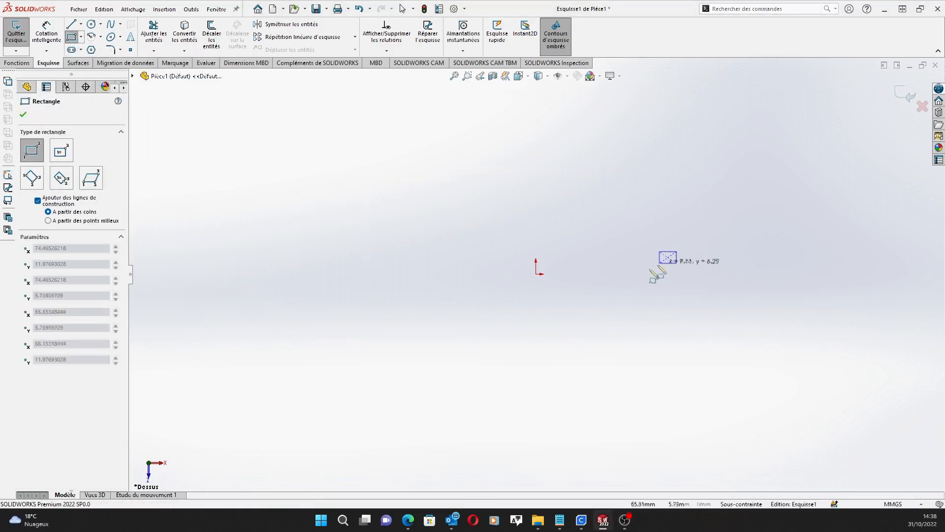
pyautogui.click(634, 284)
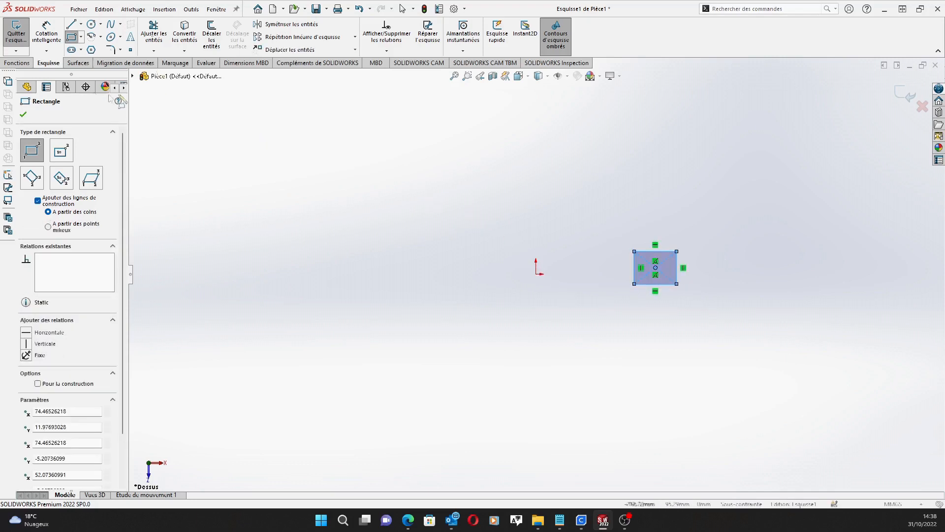
pyautogui.click(22, 114)
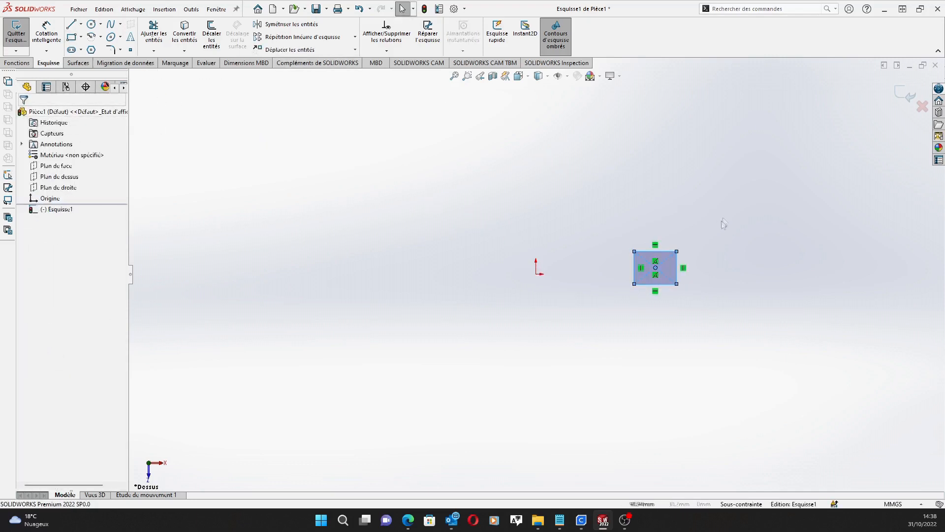
# Make the rectangle's upper and left edges equal in length so that it becomes a square.
pyautogui.scroll(-5, 680, 262)
pyautogui.click(588, 244)
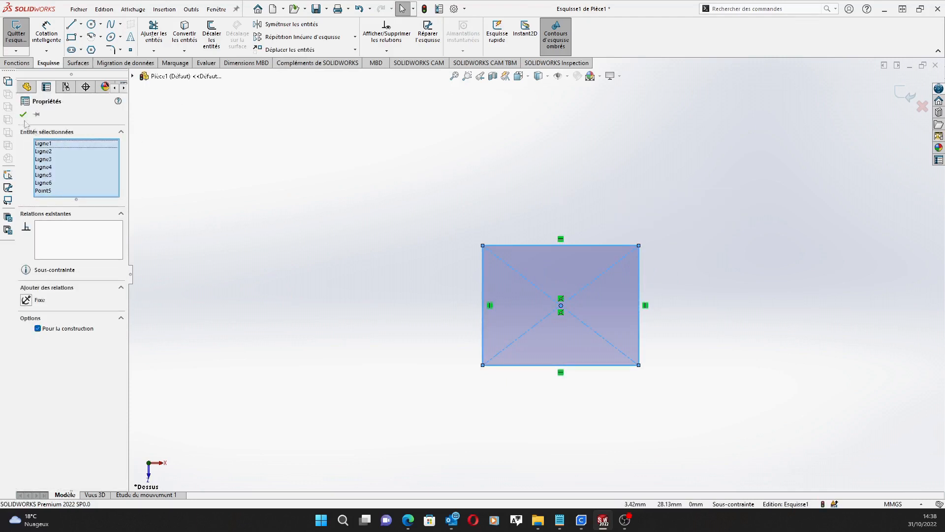
pyautogui.click(22, 114)
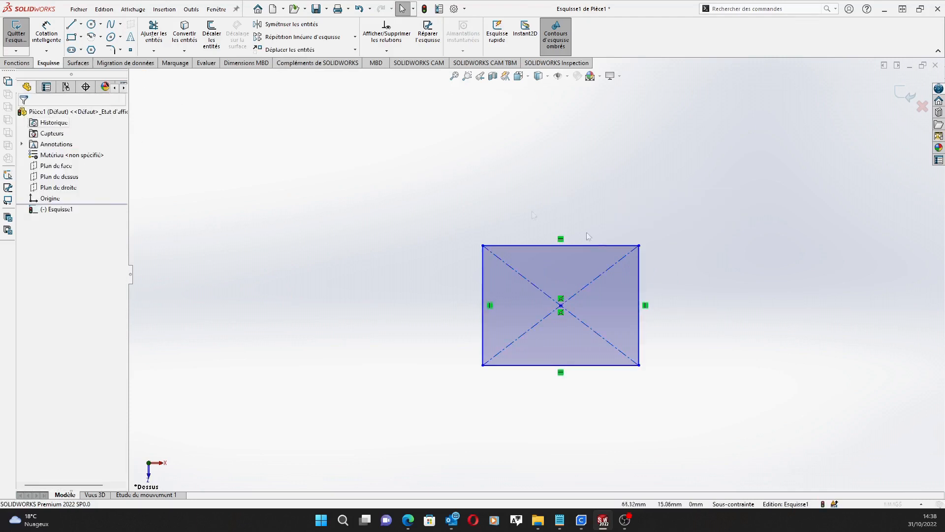
pyautogui.click(610, 246)
pyautogui.keyDown('ctrl'); pyautogui.click(482, 268); pyautogui.keyUp('ctrl')
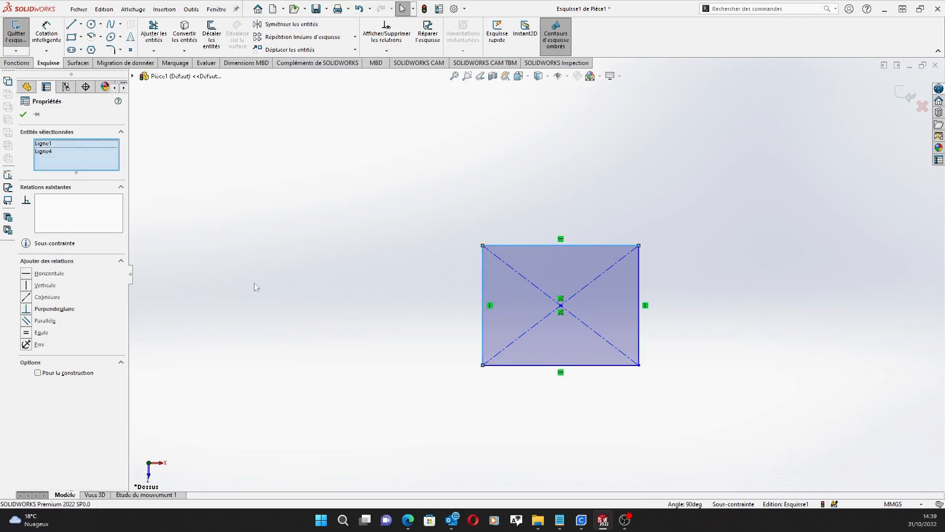
pyautogui.click(31, 333)
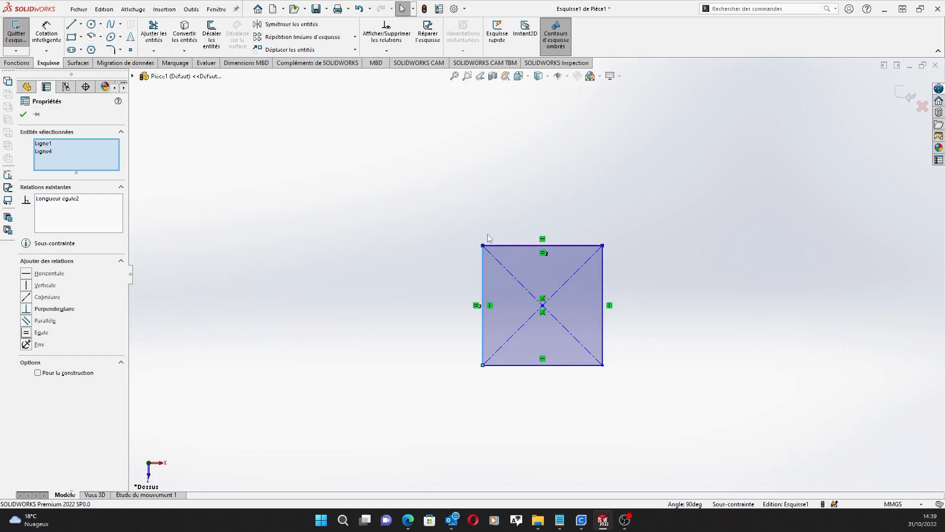
# Dimension the square's upper edge to 34 mm.
pyautogui.click(46, 34)
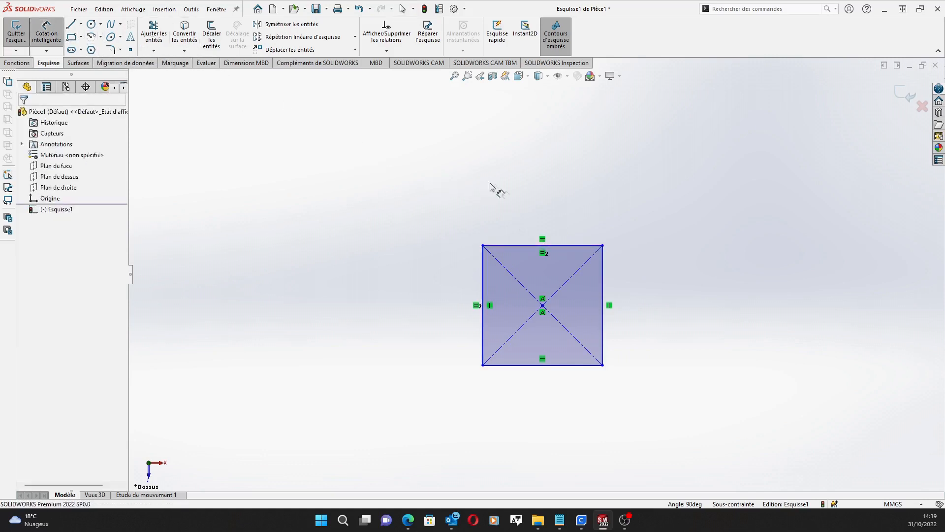
pyautogui.click(585, 245)
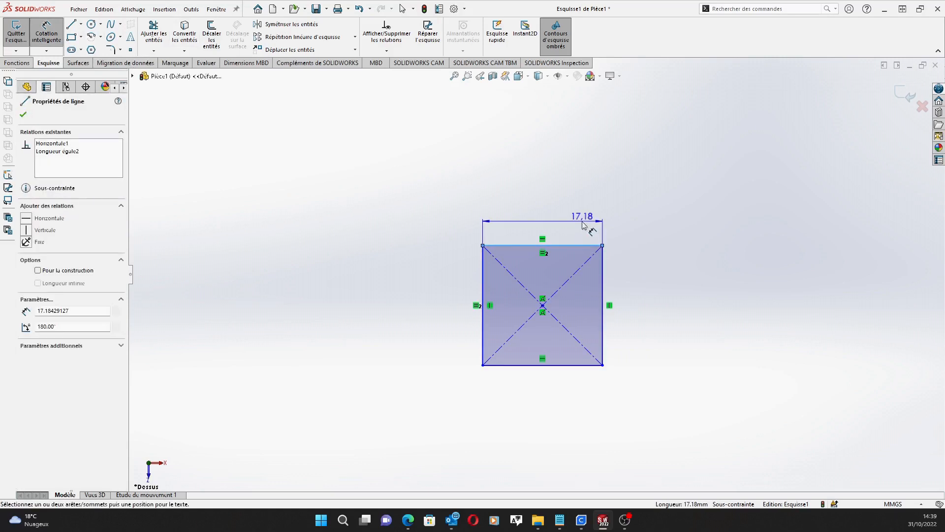
pyautogui.click(583, 224)
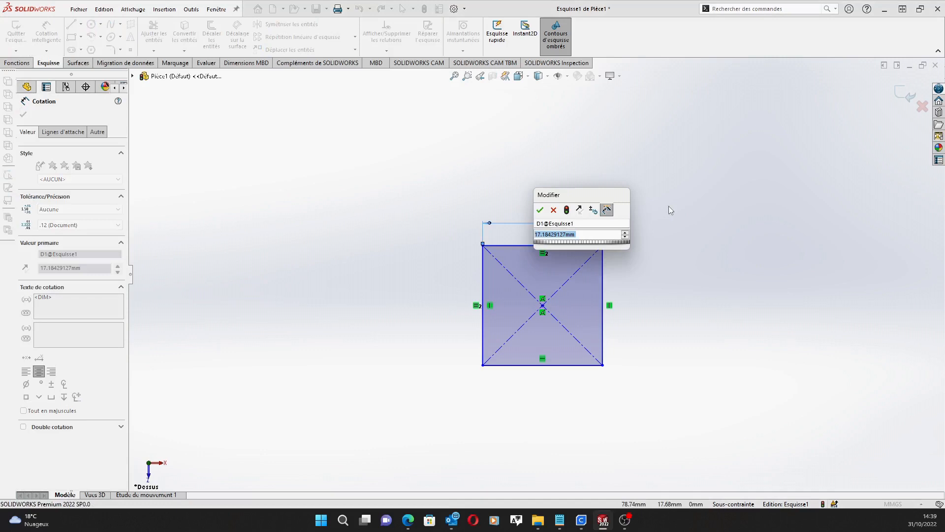
pyautogui.write('34')
pyautogui.press('Return')
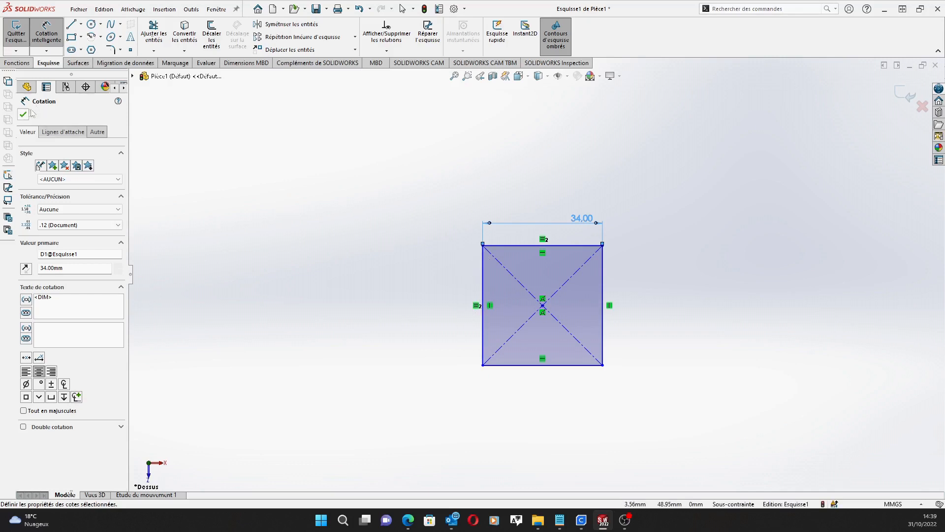
# Draw a narrow corner rectangle about 8 by 36 mm from the square's upper-left corner along its left side.
pyautogui.click(71, 37)
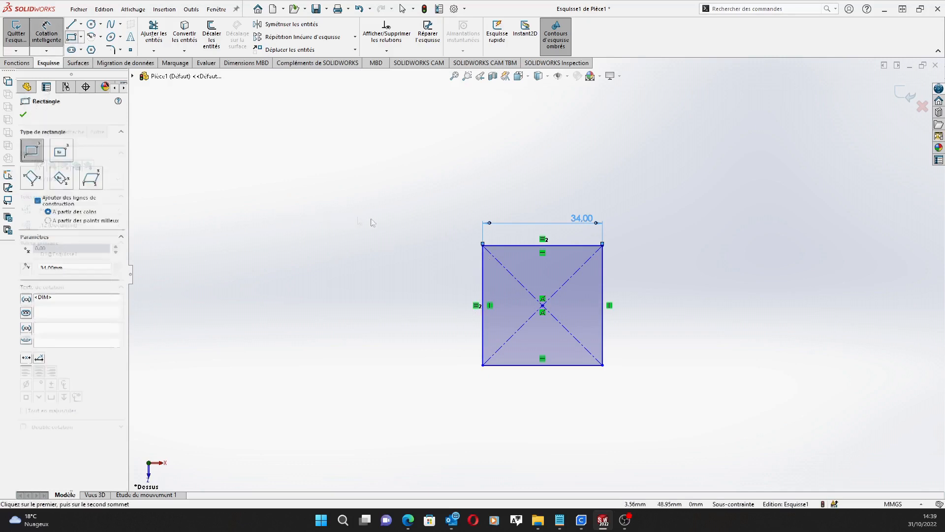
pyautogui.click(483, 245)
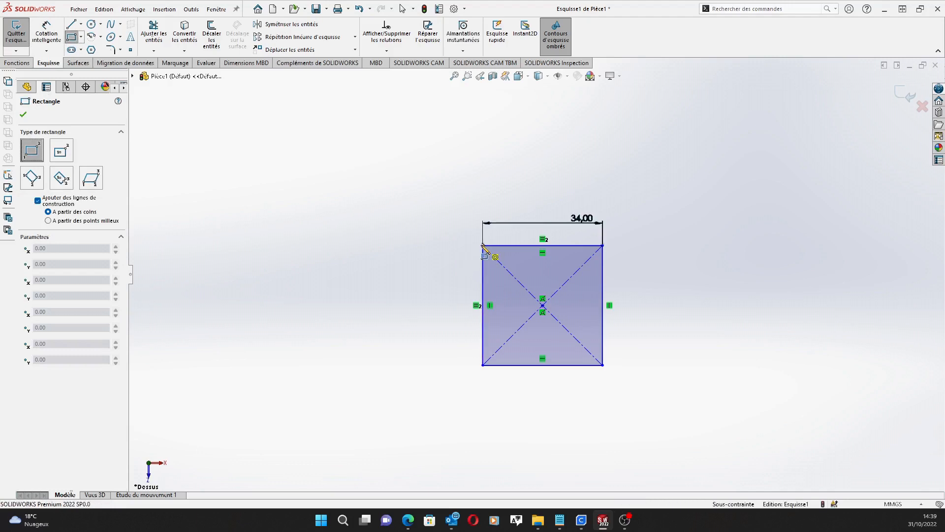
pyautogui.click(455, 373)
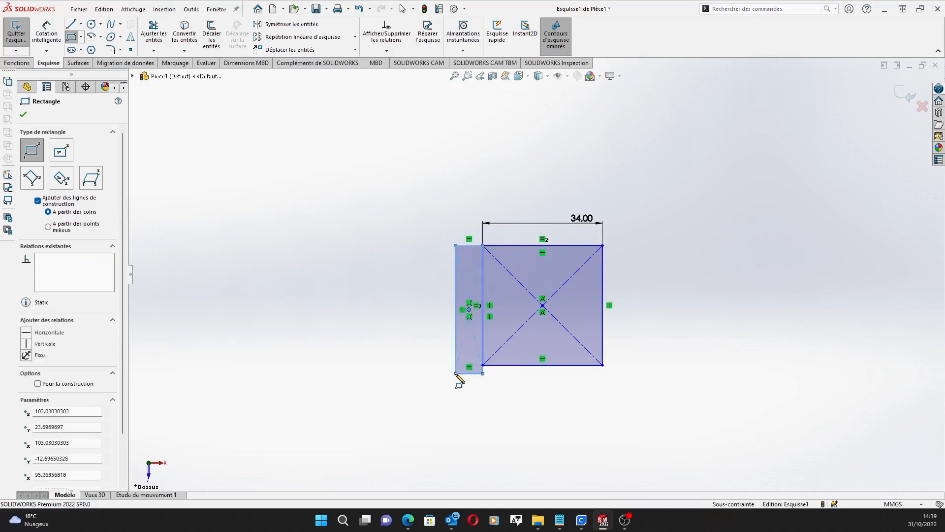
pyautogui.scroll(-5, 488, 389)
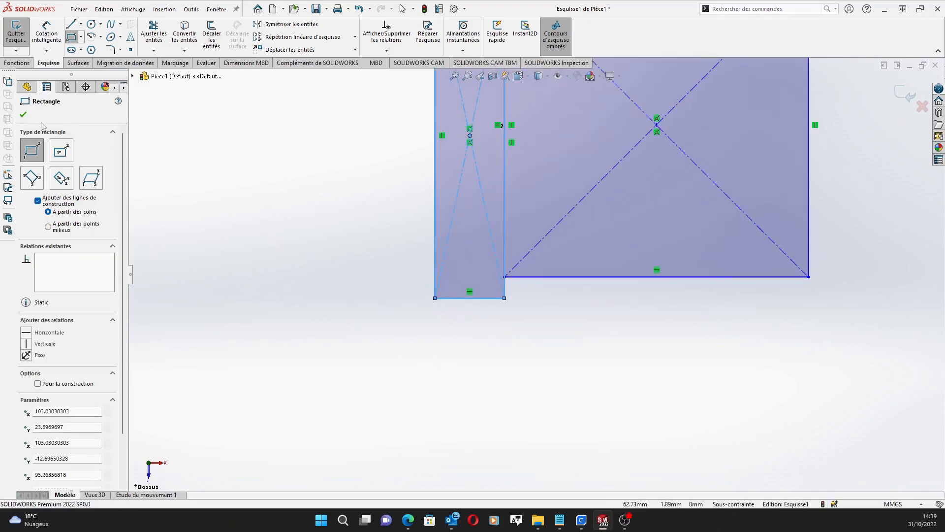
pyautogui.click(23, 115)
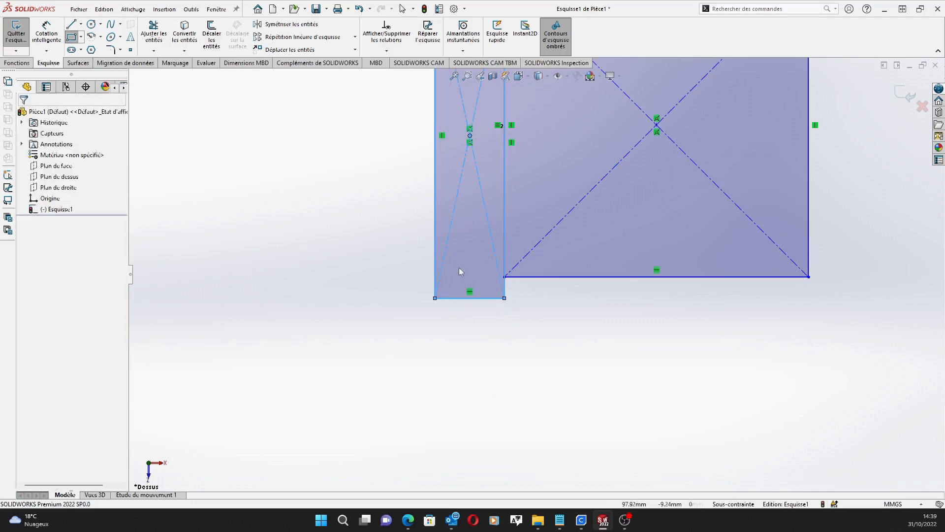
# Make the lower edge of the narrow rectangle collinear with the lower edge of the square.
pyautogui.click(491, 299)
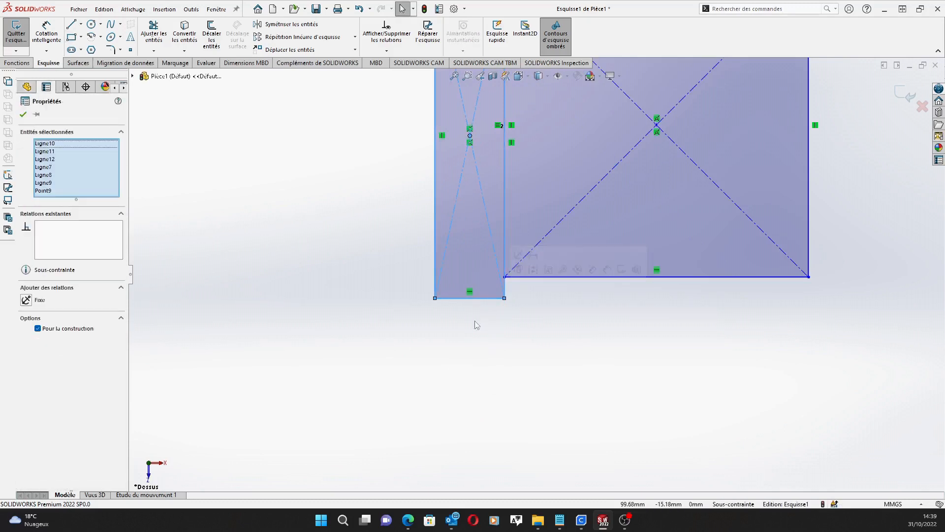
pyautogui.click(23, 114)
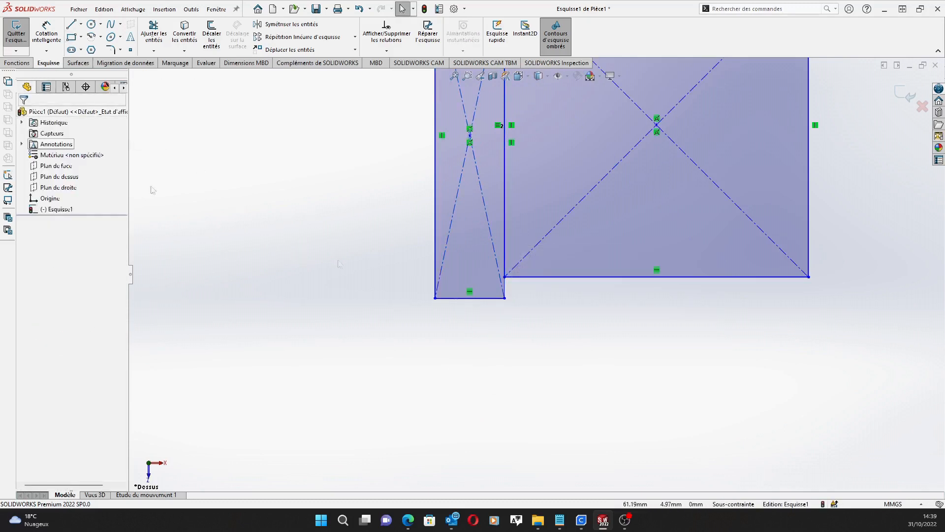
pyautogui.click(492, 298)
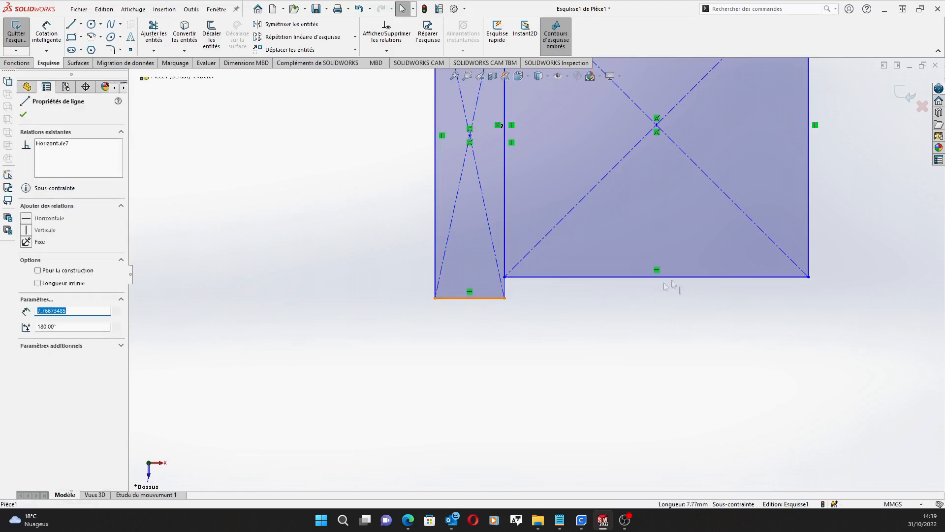
pyautogui.keyDown('ctrl'); pyautogui.click(692, 277); pyautogui.keyUp('ctrl')
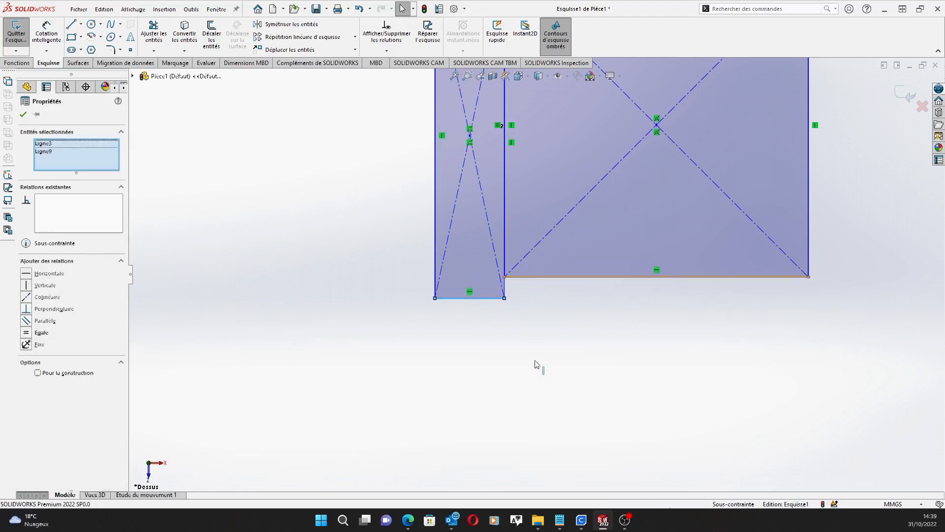
pyautogui.click(28, 299)
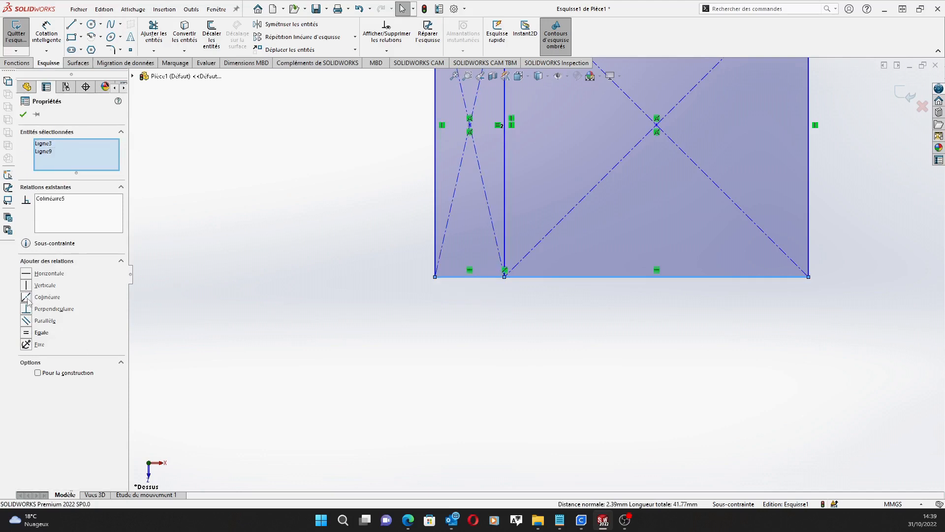
pyautogui.scroll(3, 451, 286)
pyautogui.scroll(-2, 504, 218)
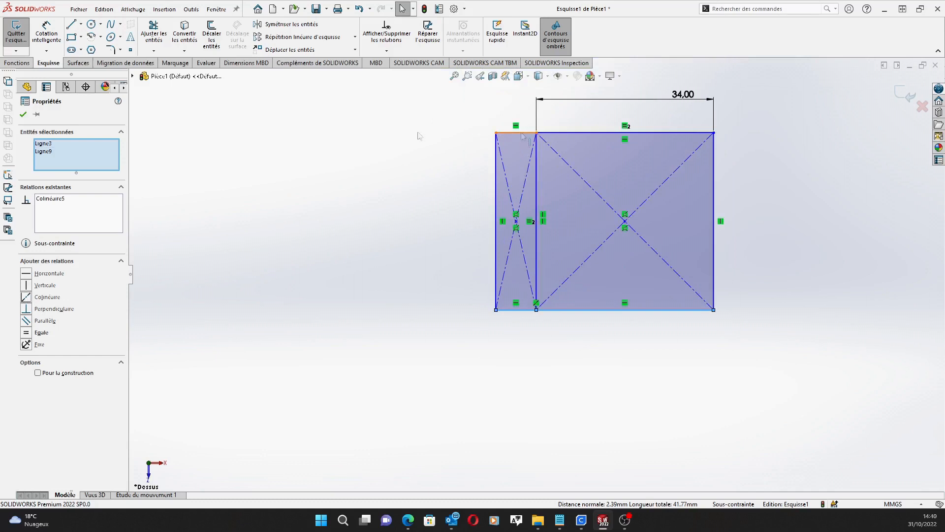
pyautogui.click(23, 114)
# Dimension the narrow rectangle's upper edge to 3 mm.
pyautogui.click(47, 34)
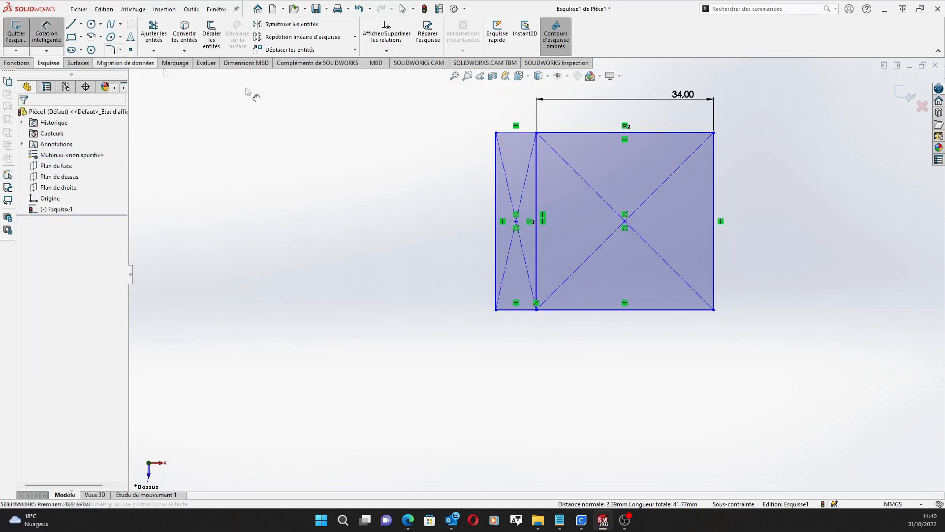
pyautogui.click(531, 136)
pyautogui.click(525, 107)
pyautogui.click(422, 120)
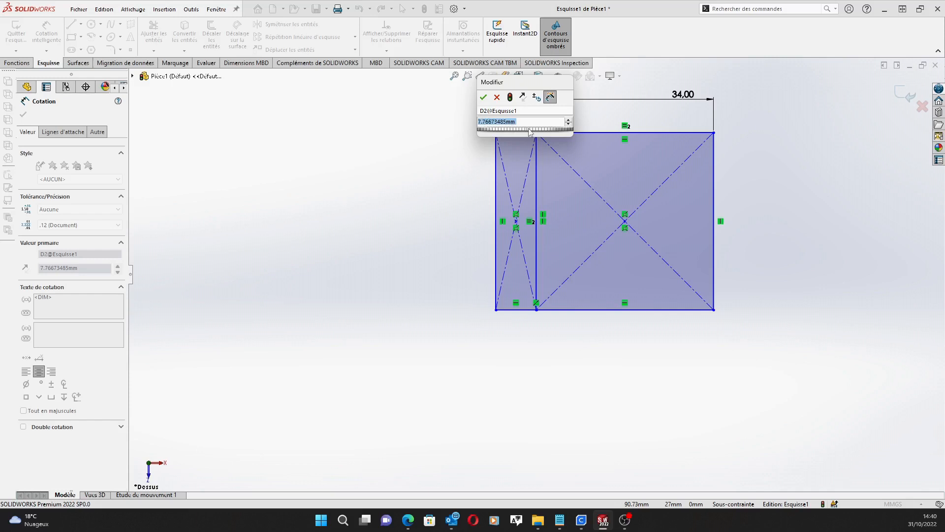
pyautogui.write('3')
pyautogui.click(483, 98)
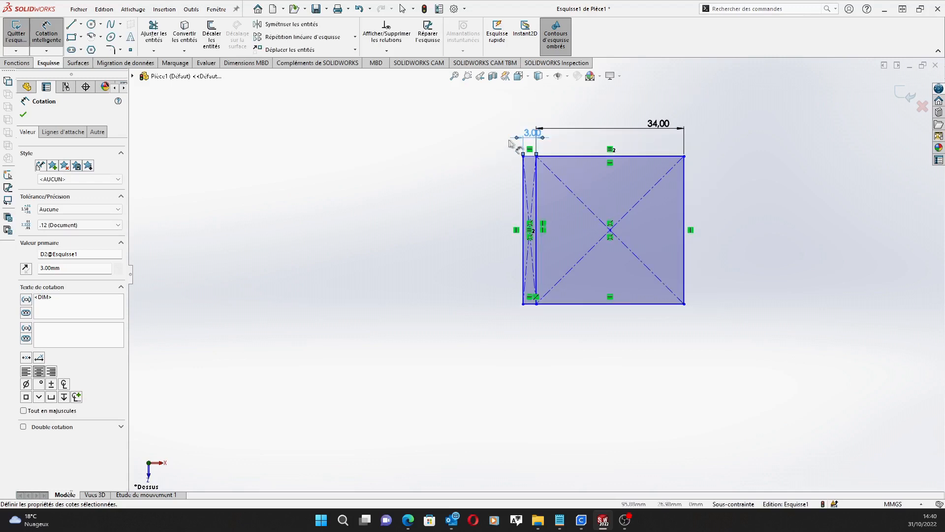
pyautogui.click(22, 115)
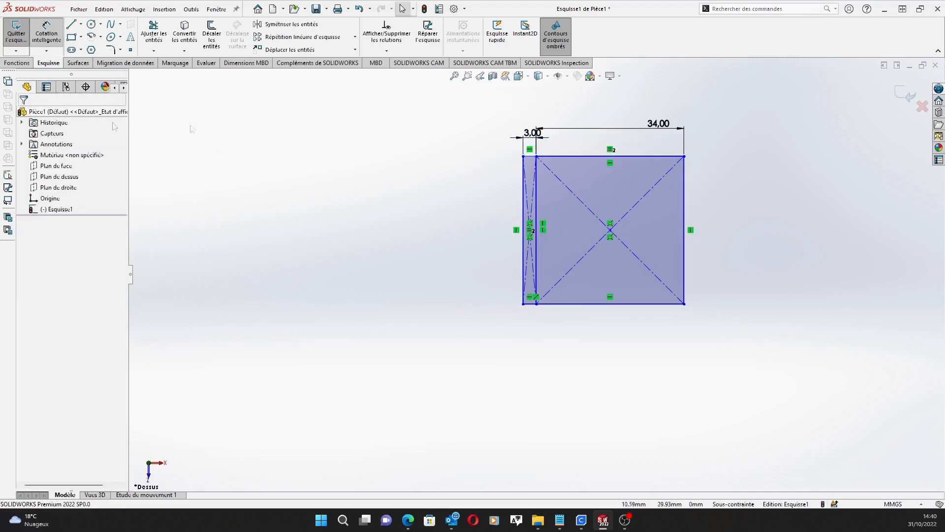
# Set the narrow rectangle's width to 2 mm.
pyautogui.doubleClick(526, 134)
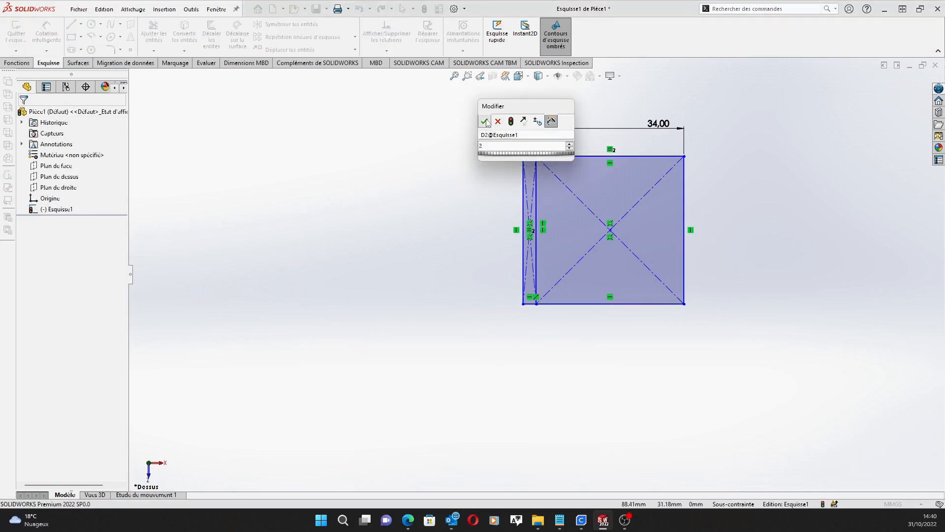
pyautogui.press('Return')
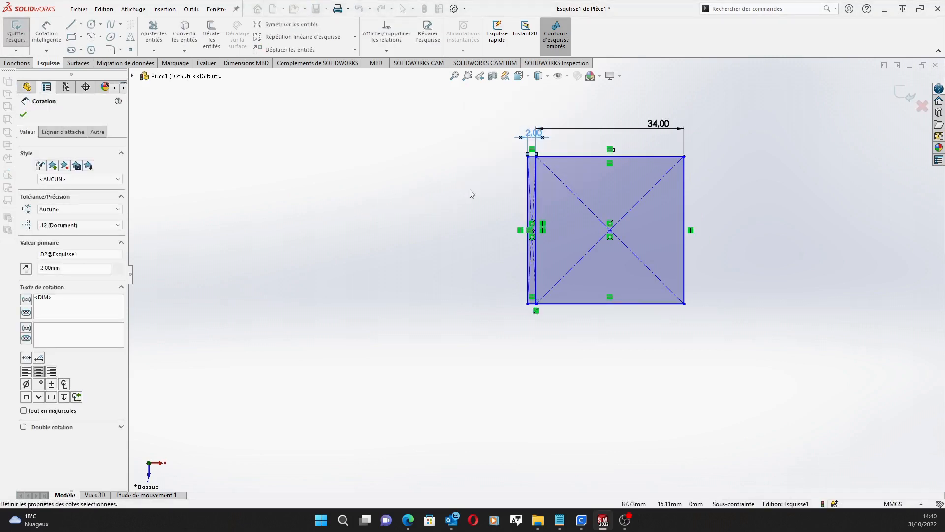
pyautogui.click(470, 184)
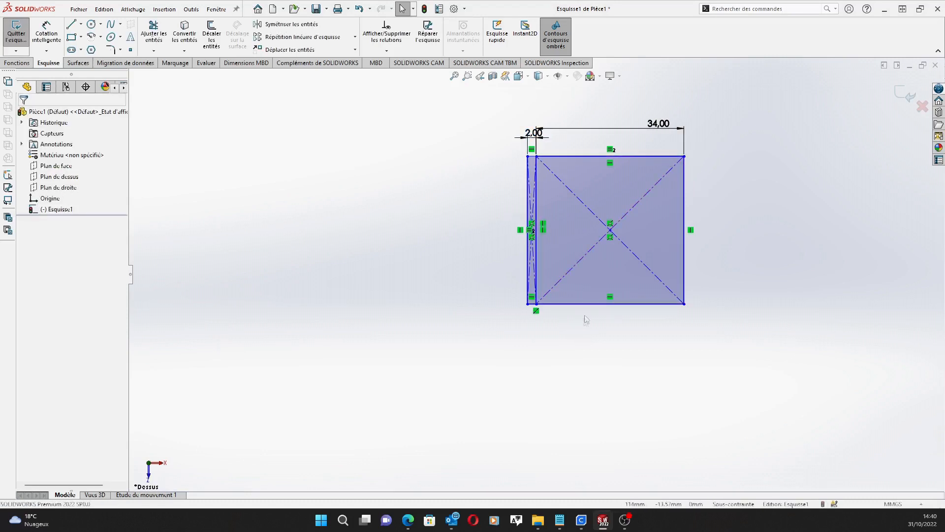
# Start a linear sketch pattern of the square and narrow rectangle in the reversed X direction with 36 mm spacing.
pyautogui.moveTo(729, 335); pyautogui.dragTo(510, 141)
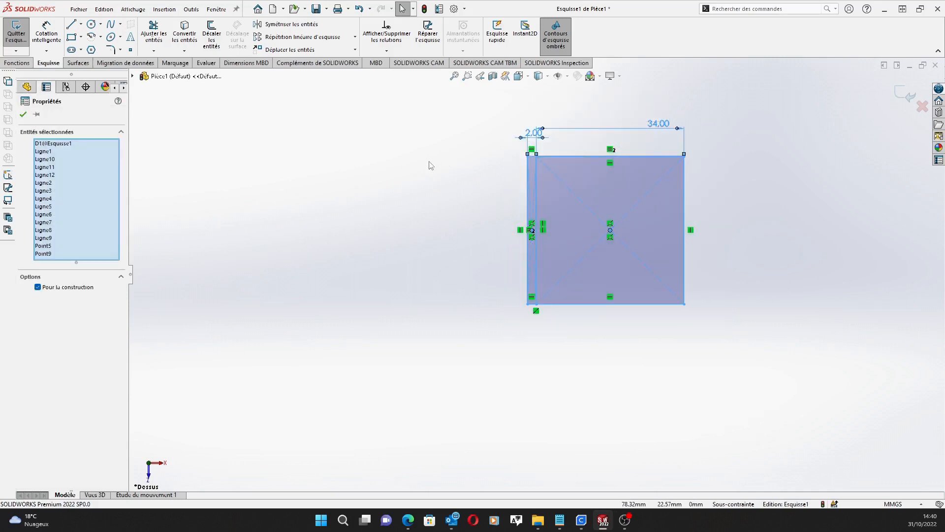
pyautogui.click(355, 37)
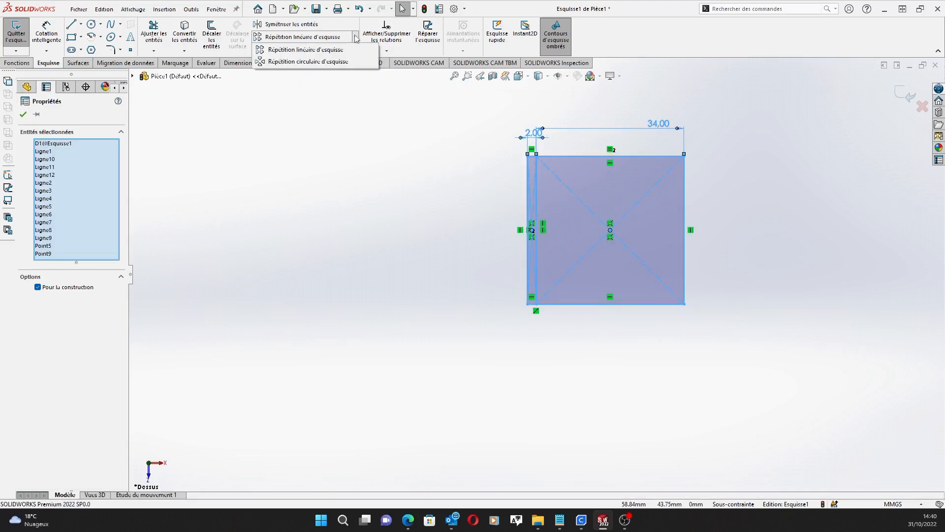
pyautogui.click(340, 53)
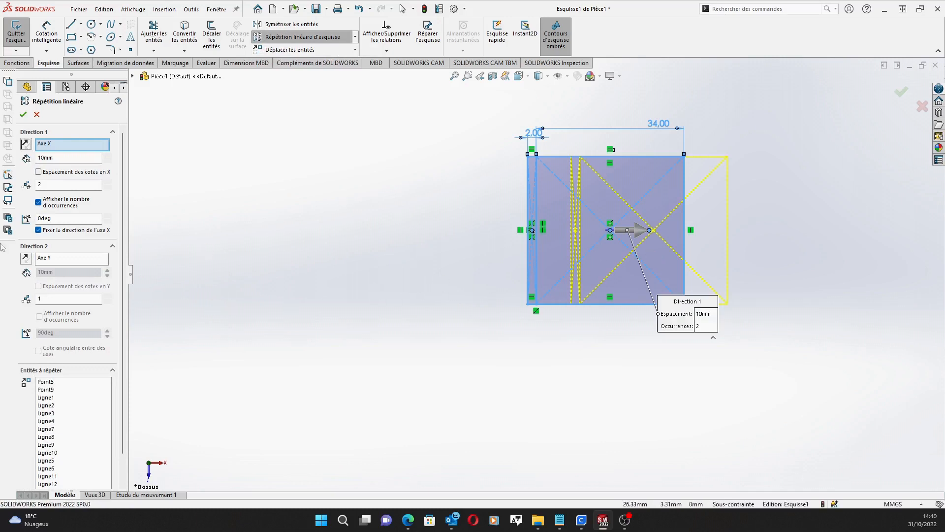
pyautogui.click(25, 144)
pyautogui.doubleClick(40, 158)
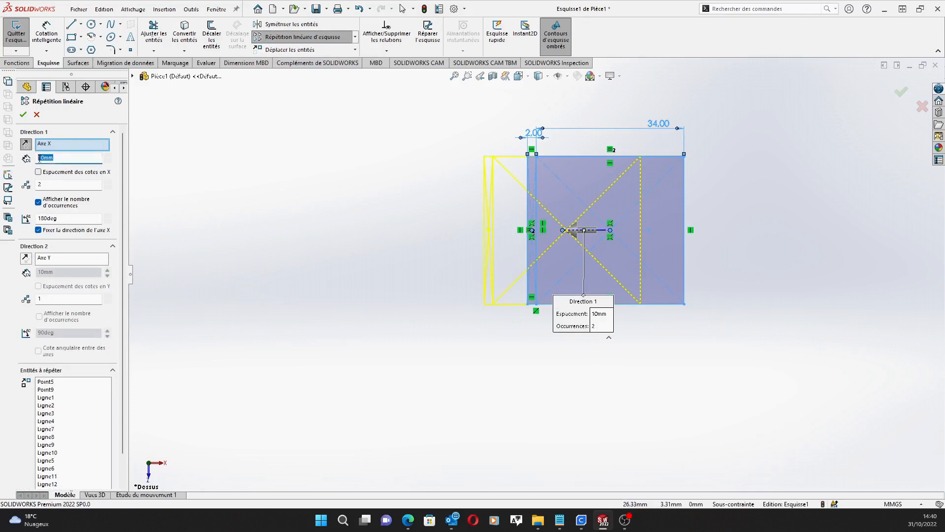
pyautogui.click(60, 157)
pyautogui.write('36')
pyautogui.press('Return')
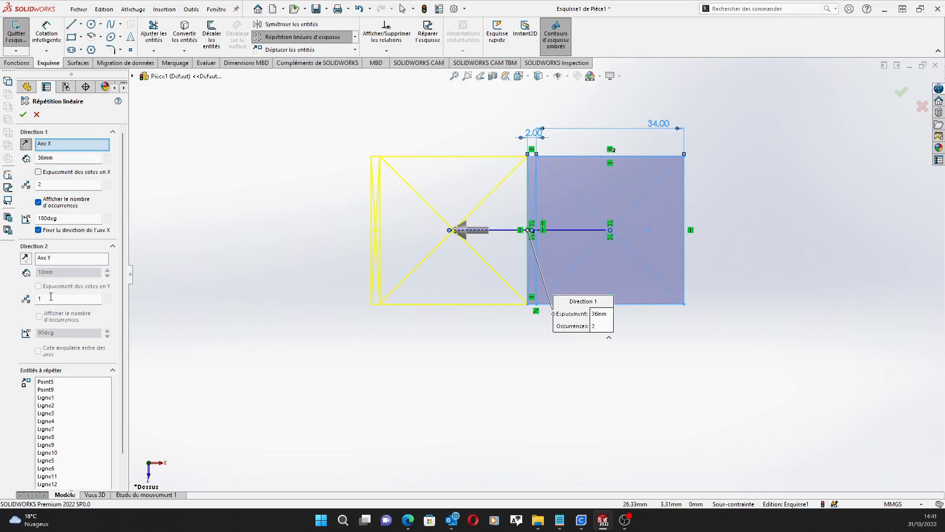
# Set the linear pattern to 4 occurrences along the X axis and apply it.
pyautogui.click(40, 184)
pyautogui.click(75, 217)
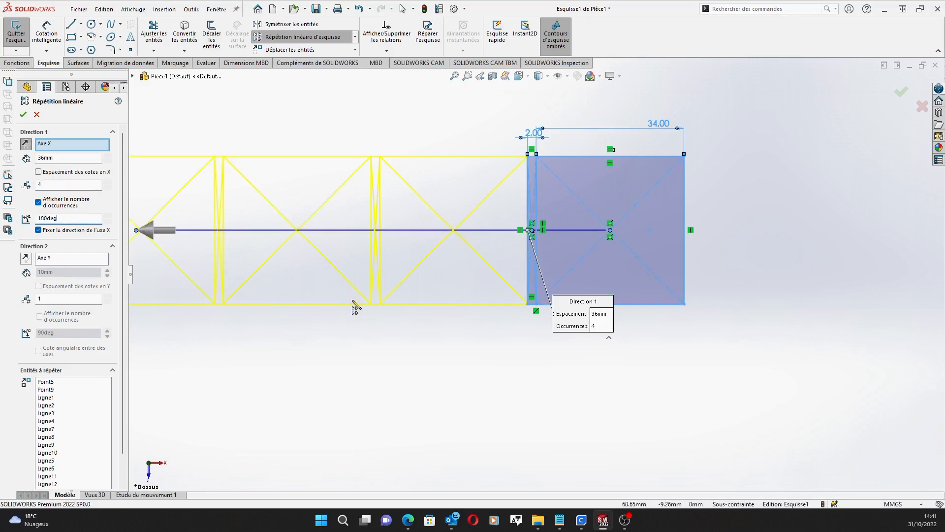
pyautogui.scroll(3, 353, 301)
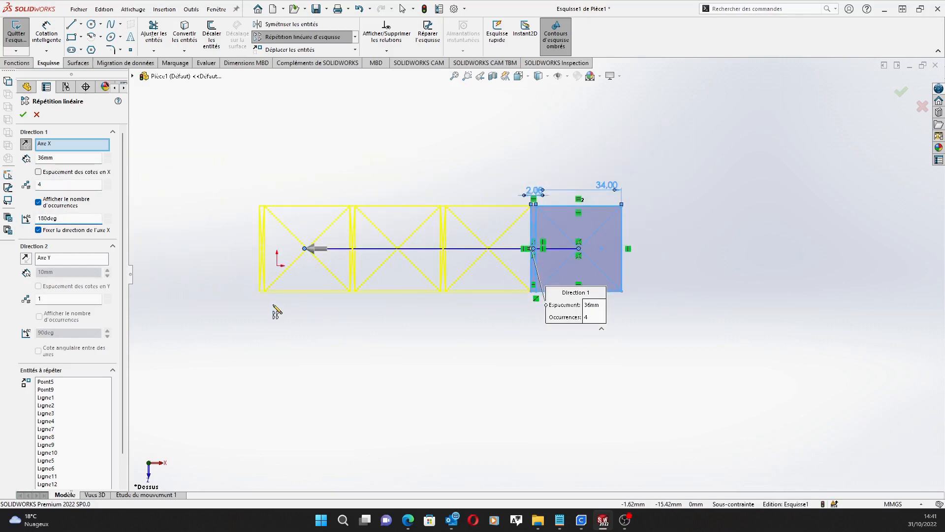
pyautogui.click(23, 114)
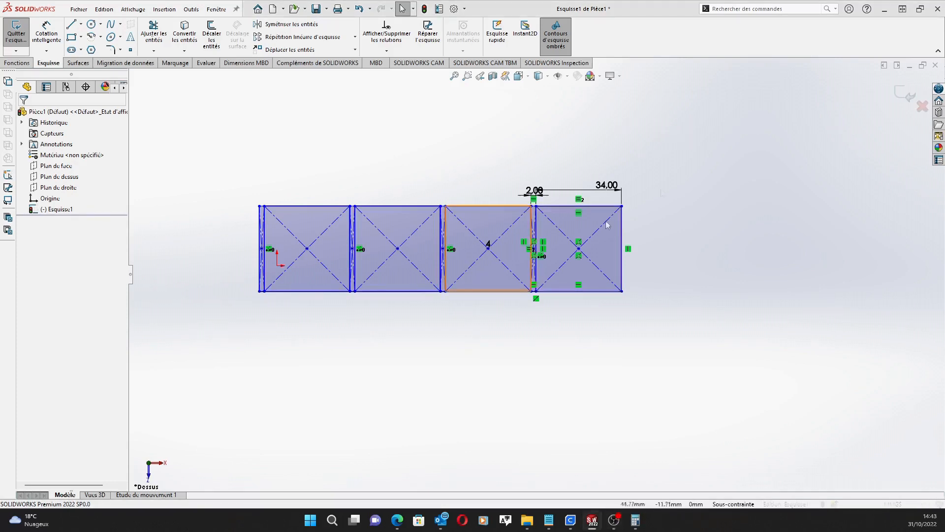
# Start a linear sketch pattern of the entire row with 1 occurrence in direction 1 and the rightmost vertical edge as direction 2.
pyautogui.moveTo(666, 160); pyautogui.dragTo(215, 345)
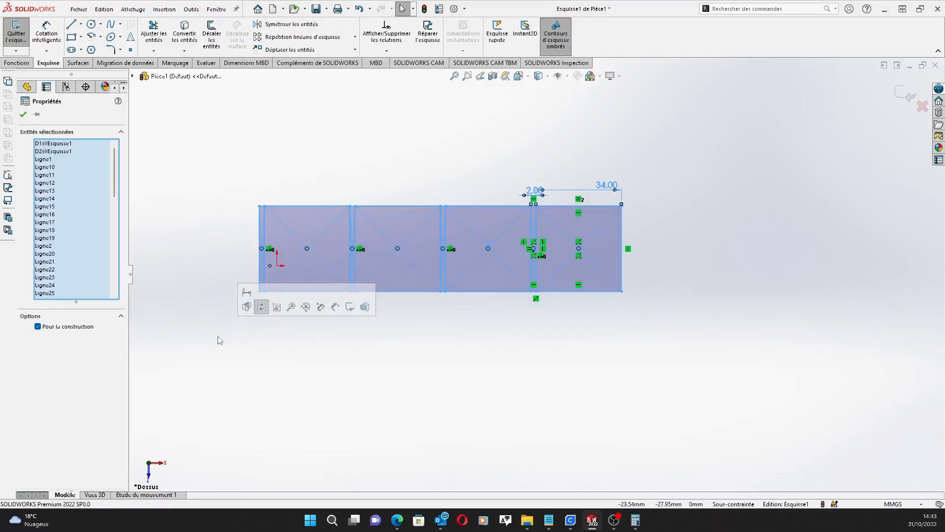
pyautogui.click(345, 39)
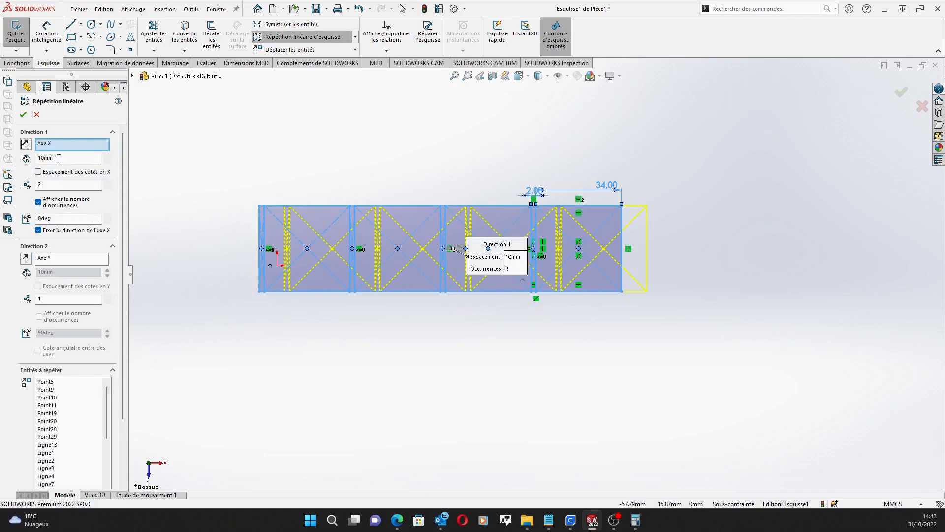
pyautogui.doubleClick(47, 184)
pyautogui.write('1')
pyautogui.click(63, 260)
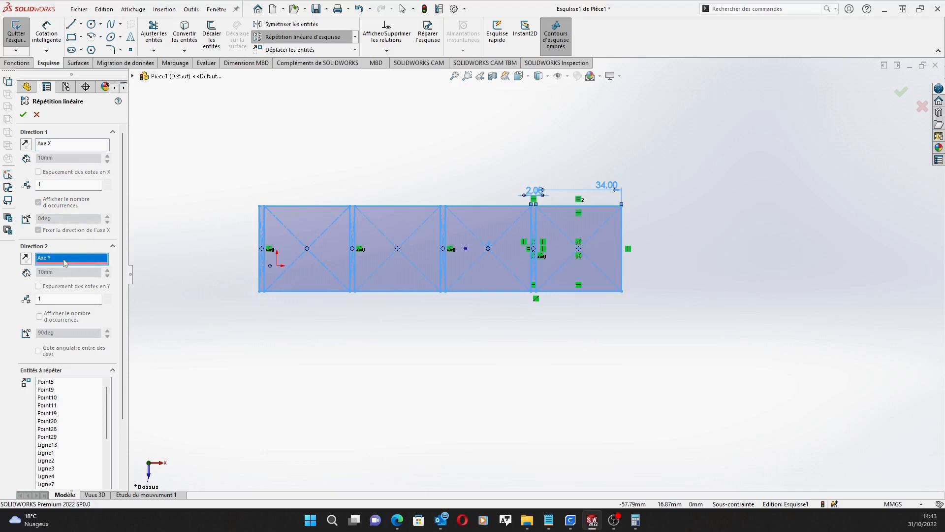
pyautogui.click(623, 262)
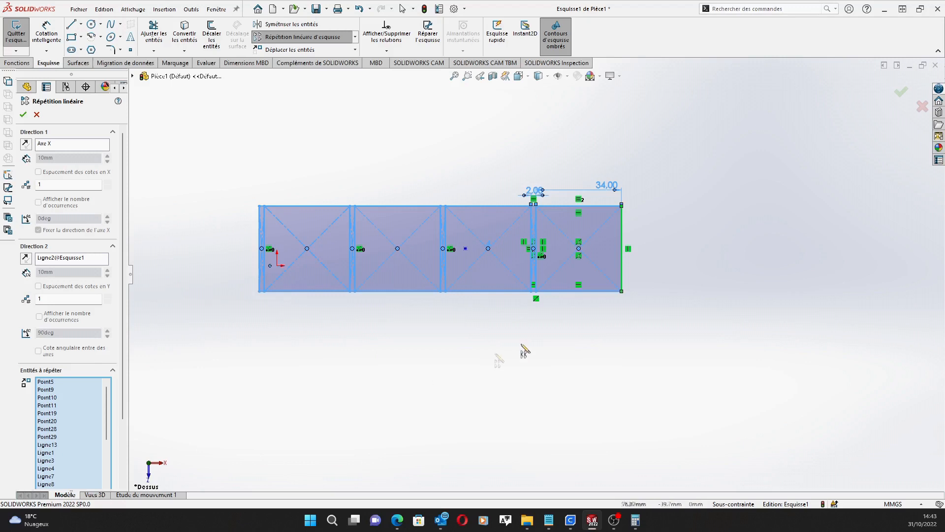
# Set direction 2 to 2 occurrences spaced 36 mm apart and apply the pattern to create a second row below.
pyautogui.scroll(-2, 538, 352)
pyautogui.scroll(3, 537, 340)
pyautogui.doubleClick(51, 302)
pyautogui.write('2')
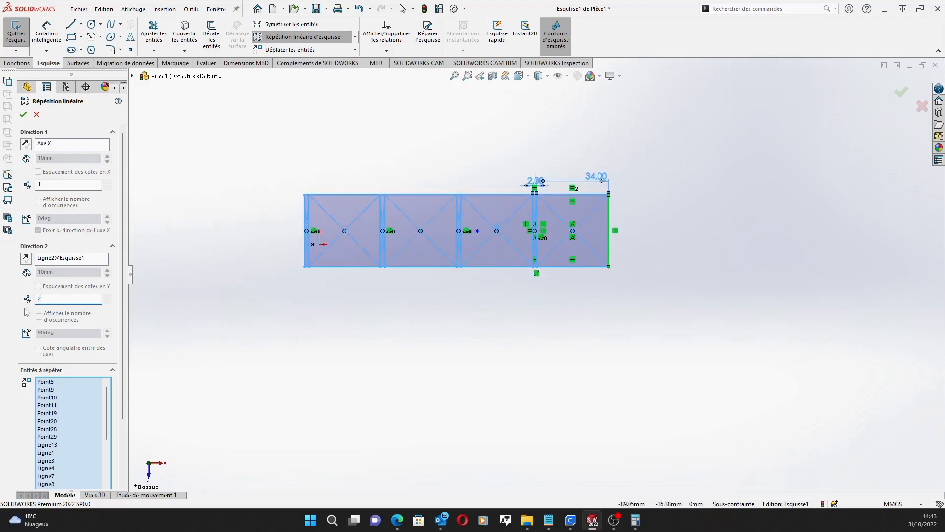
pyautogui.click(86, 260)
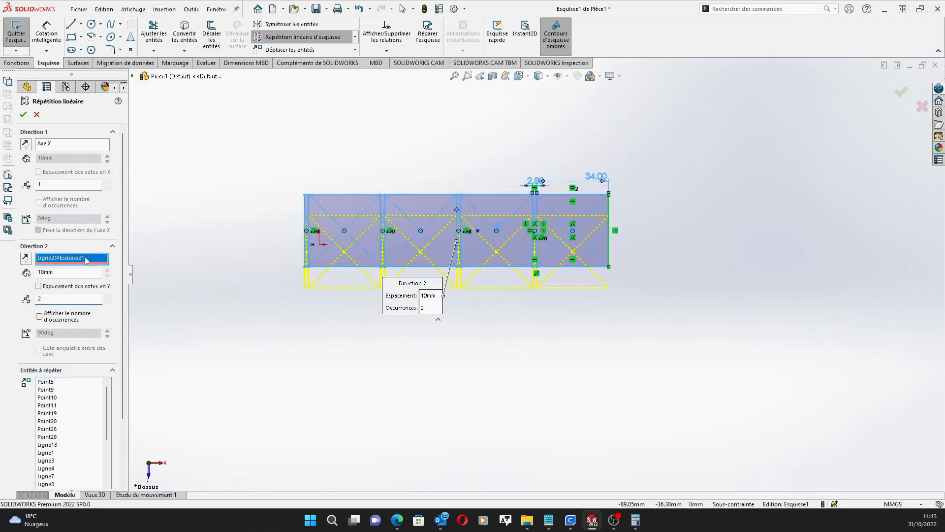
pyautogui.doubleClick(47, 273)
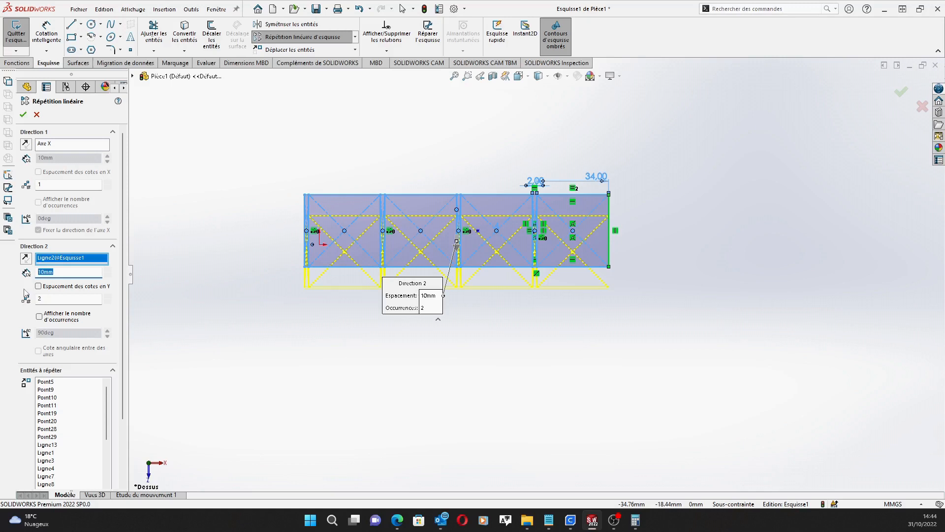
pyautogui.write('36')
pyautogui.press('Return')
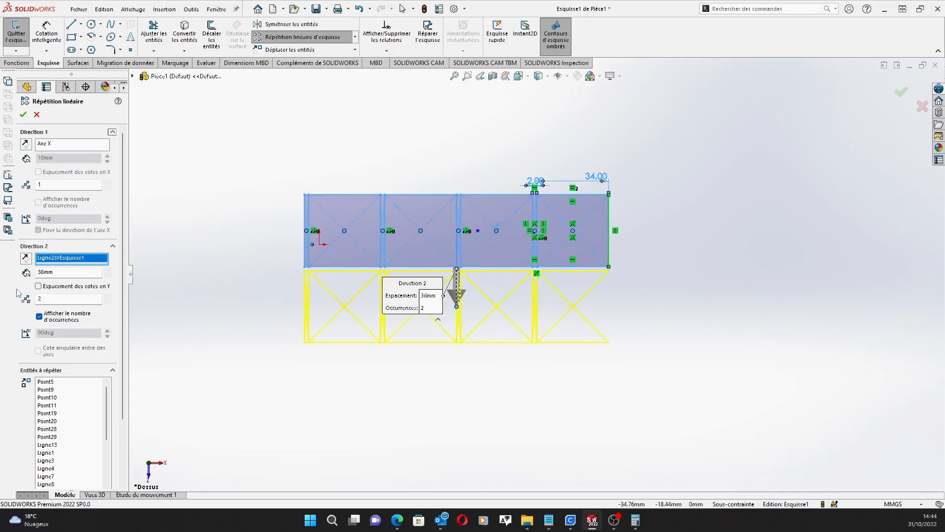
pyautogui.click(22, 114)
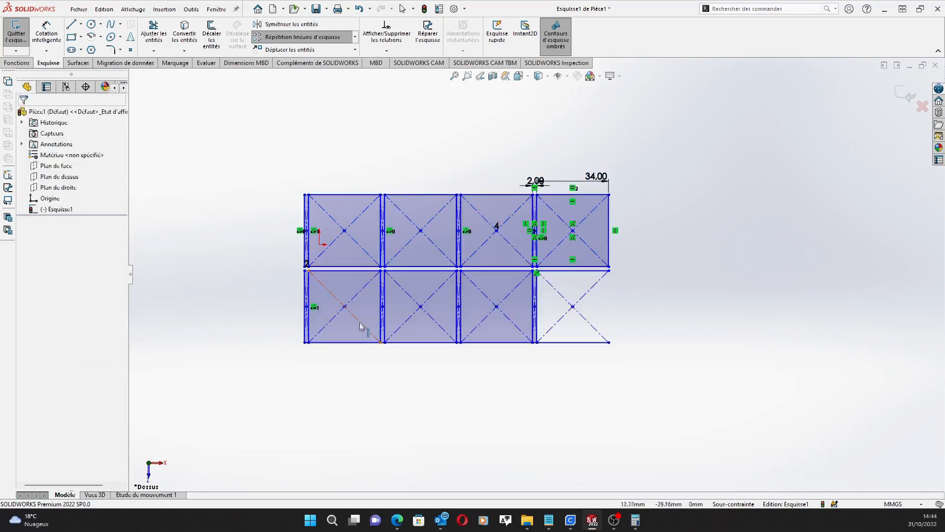
# Draw a 34 mm vertical line closing the open right side of the lower row's last square.
pyautogui.scroll(-3, 347, 300)
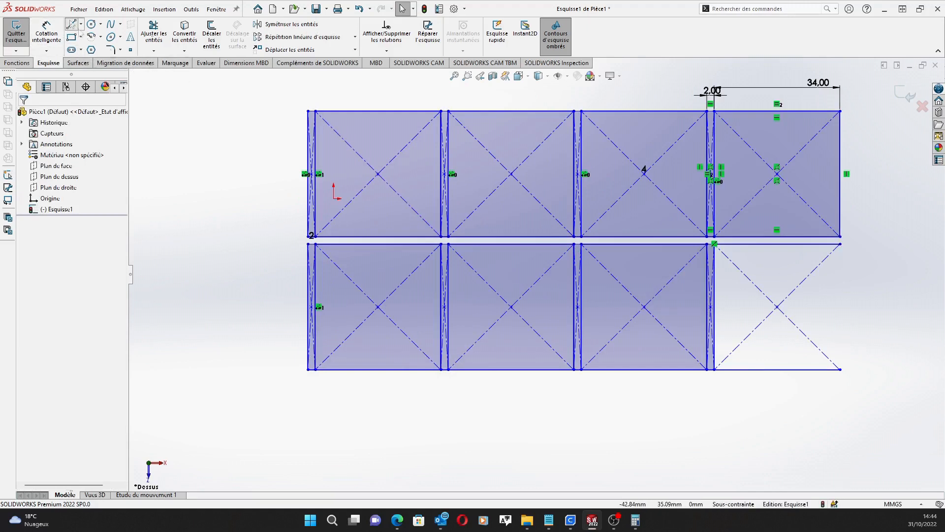
pyautogui.click(73, 23)
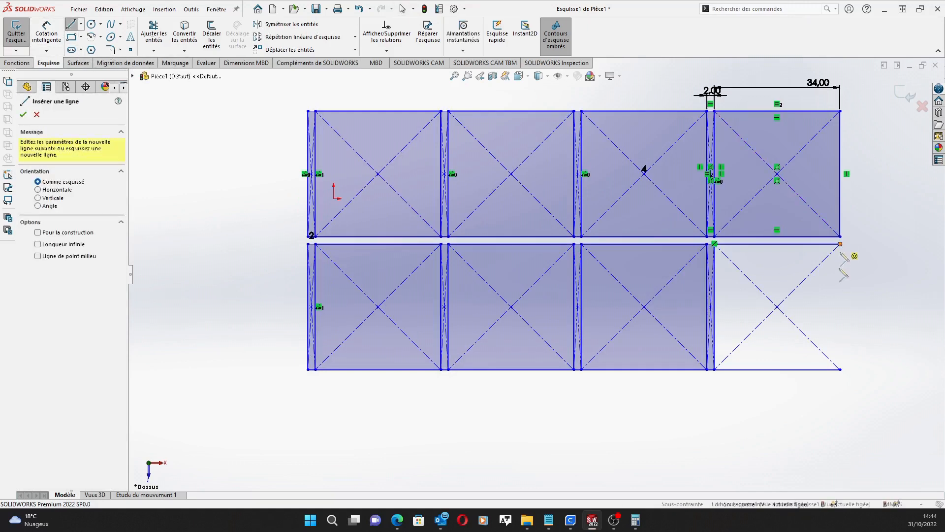
pyautogui.click(840, 243)
pyautogui.click(841, 369)
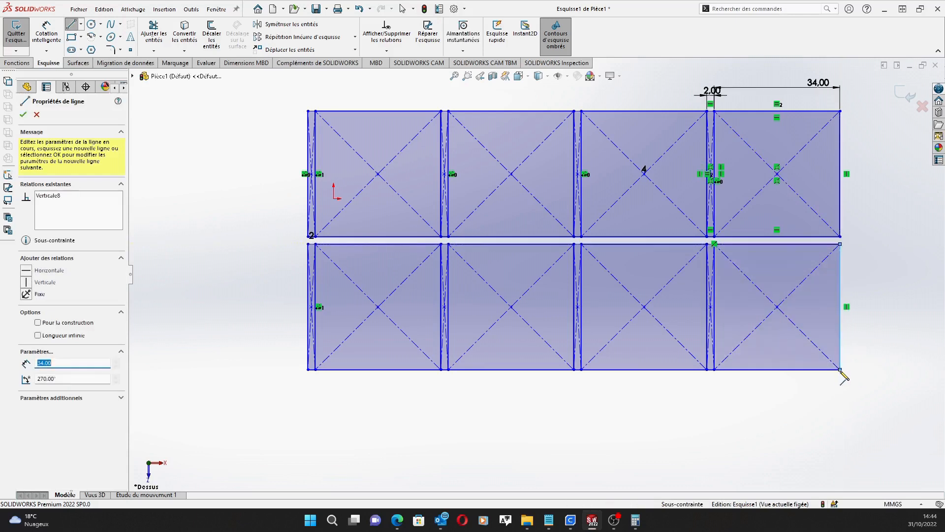
# Draw 2 mm vertical lines closing the right and left ends of the gap between the two rows.
pyautogui.click(840, 237)
pyautogui.click(840, 244)
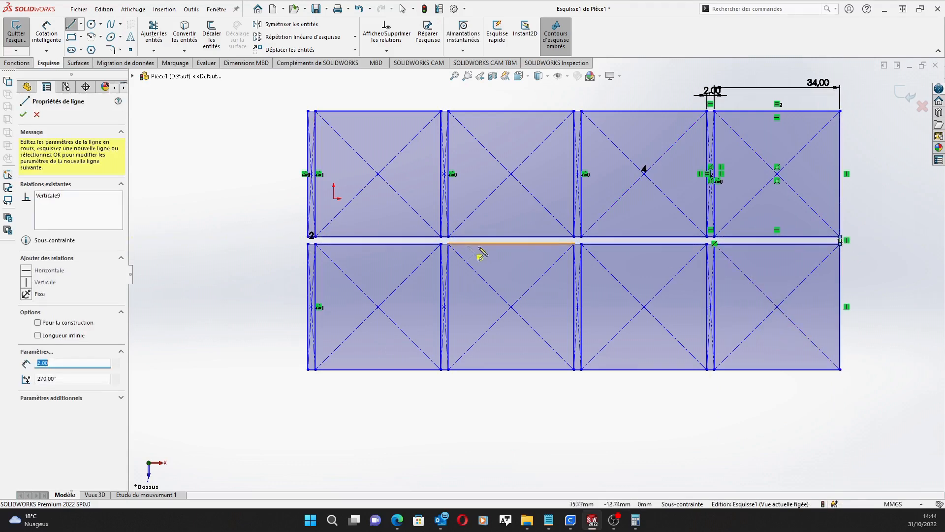
pyautogui.click(308, 244)
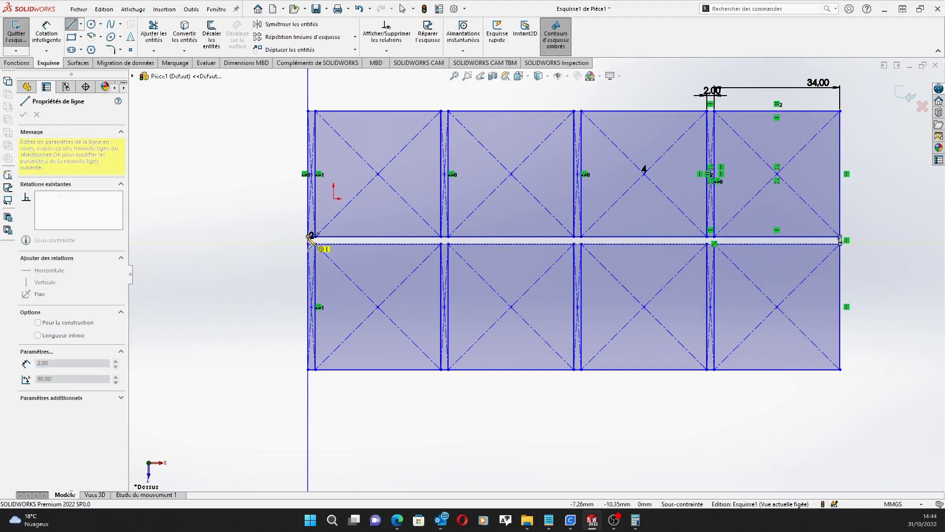
pyautogui.click(308, 237)
pyautogui.press('z')
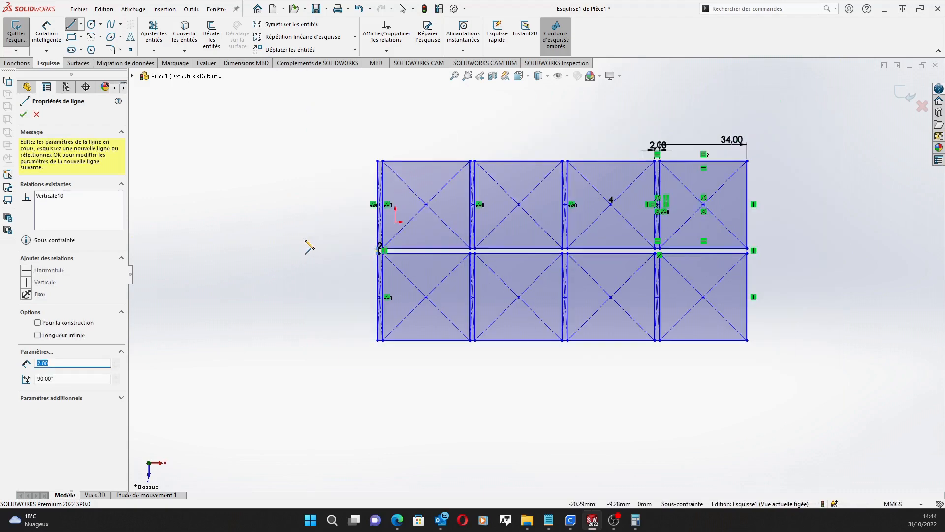
pyautogui.scroll(-8, 316, 256)
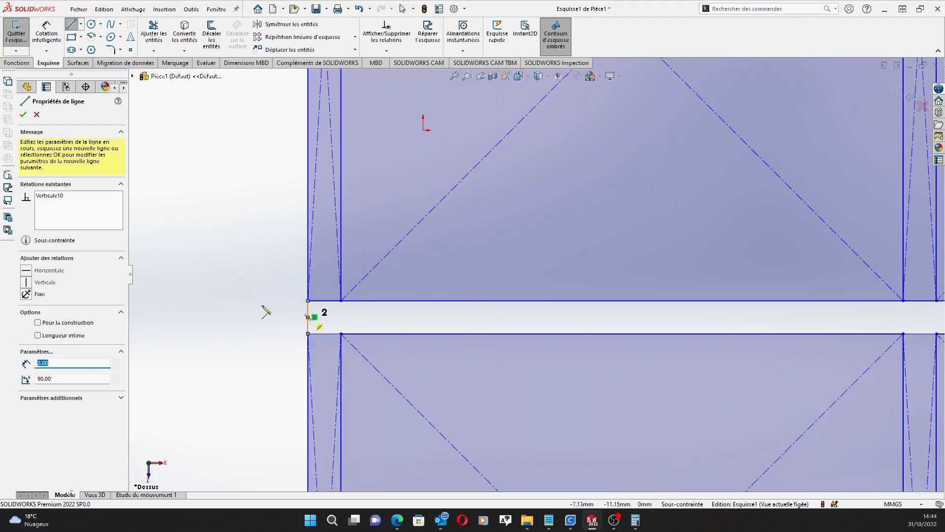
pyautogui.click(22, 114)
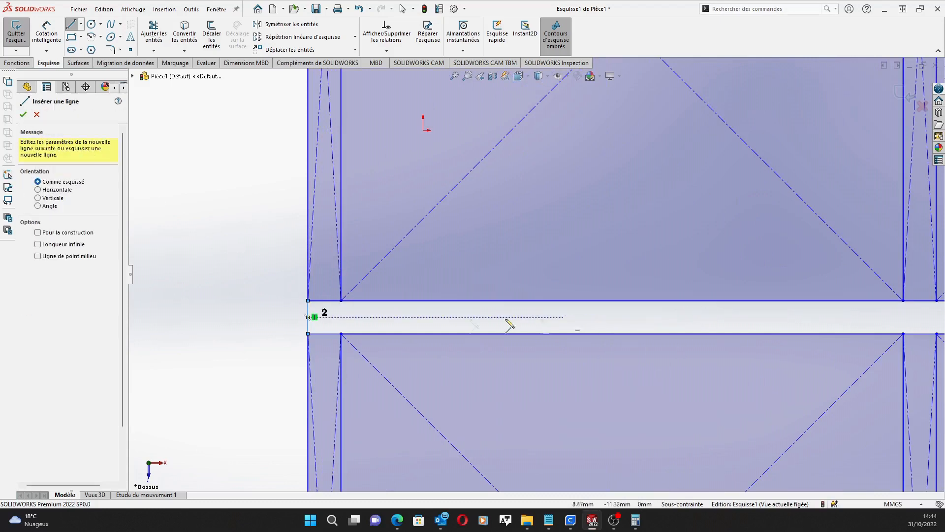
pyautogui.click(23, 114)
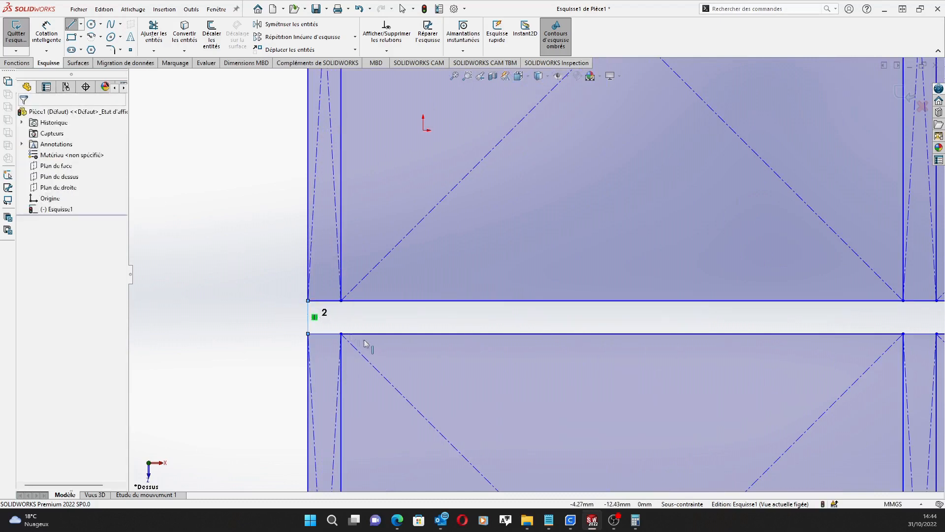
pyautogui.press('Escape')
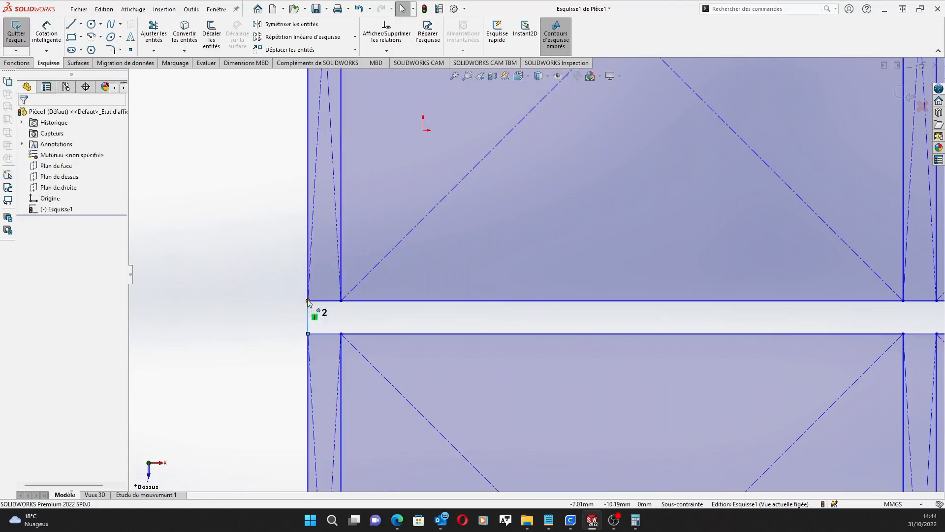
# Examine the short line closing the gap's left end, then realign the view normal to the sketch.
pyautogui.click(309, 335)
pyautogui.click(308, 322)
pyautogui.scroll(5, 559, 317)
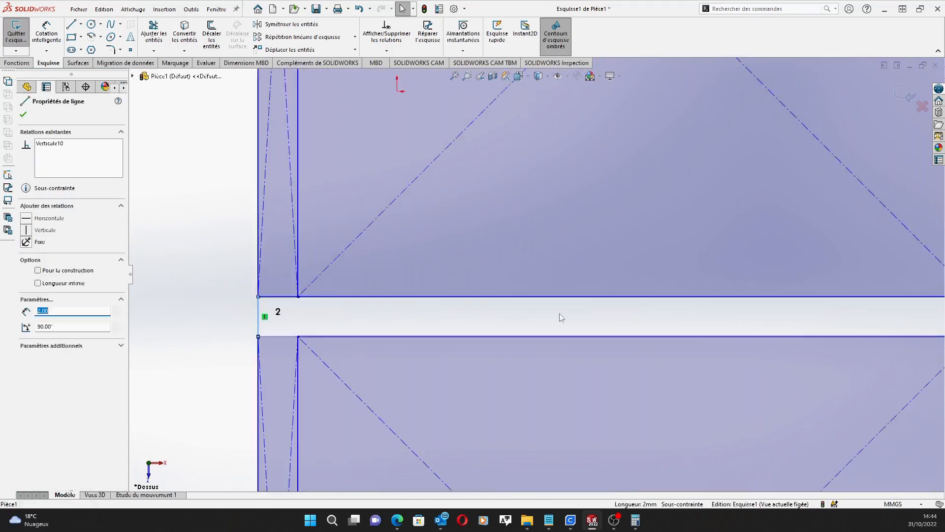
pyautogui.scroll(3, 851, 293)
pyautogui.moveTo(857, 299)
pyautogui.mouseDown(button='middle')
pyautogui.moveTo(625, 359)
pyautogui.moveTo(764, 330)
pyautogui.moveTo(795, 306)
pyautogui.mouseUp(button='middle')
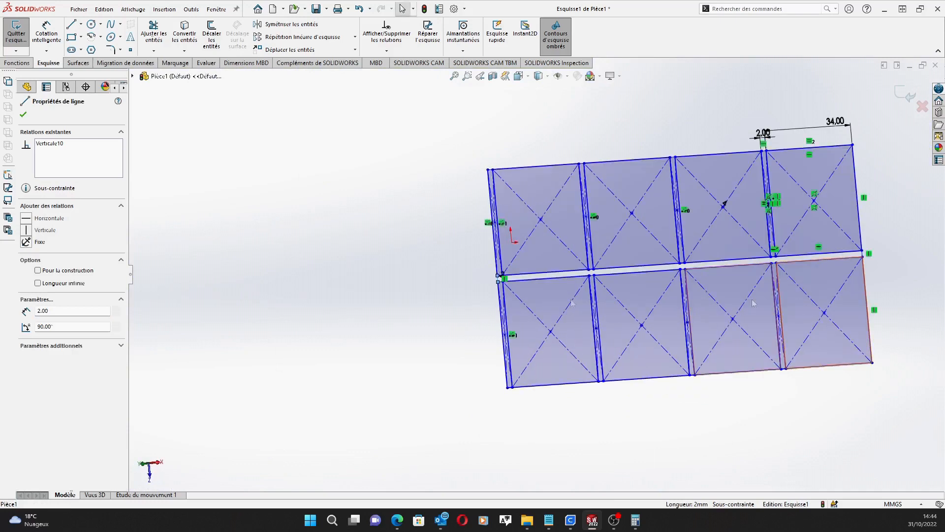
pyautogui.click(23, 115)
pyautogui.click(55, 209)
pyautogui.click(79, 197)
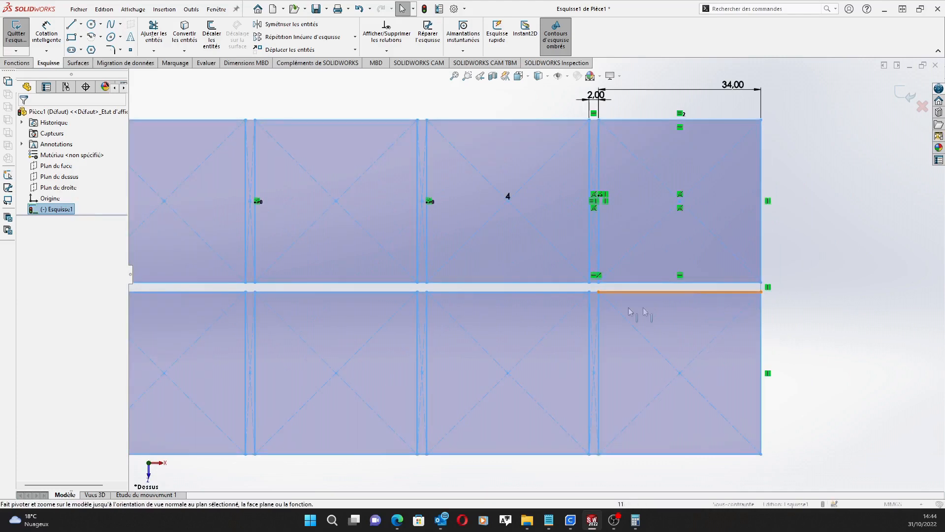
# Delete the short vertical lines at both ends of the gap between the two rows.
pyautogui.click(762, 288)
pyautogui.press('Delete')
pyautogui.scroll(4, 345, 309)
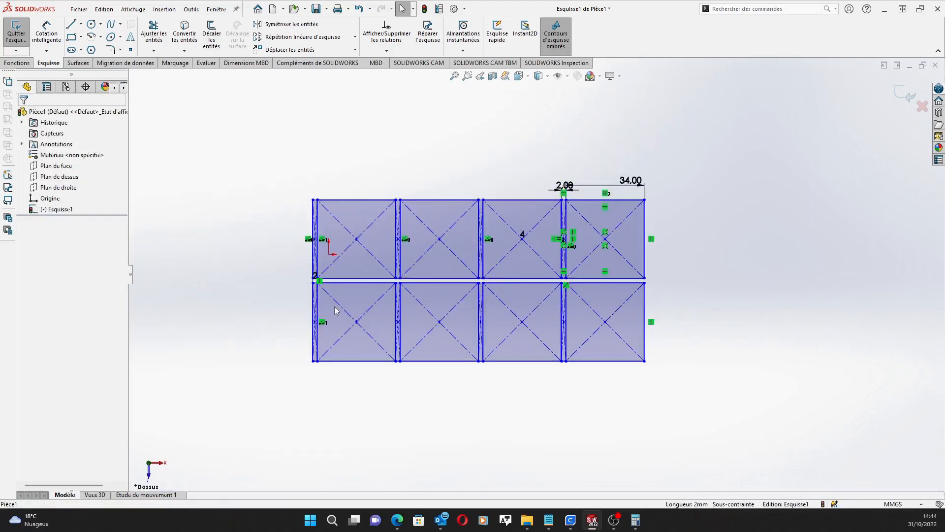
pyautogui.scroll(-5, 257, 295)
pyautogui.scroll(-3, 500, 261)
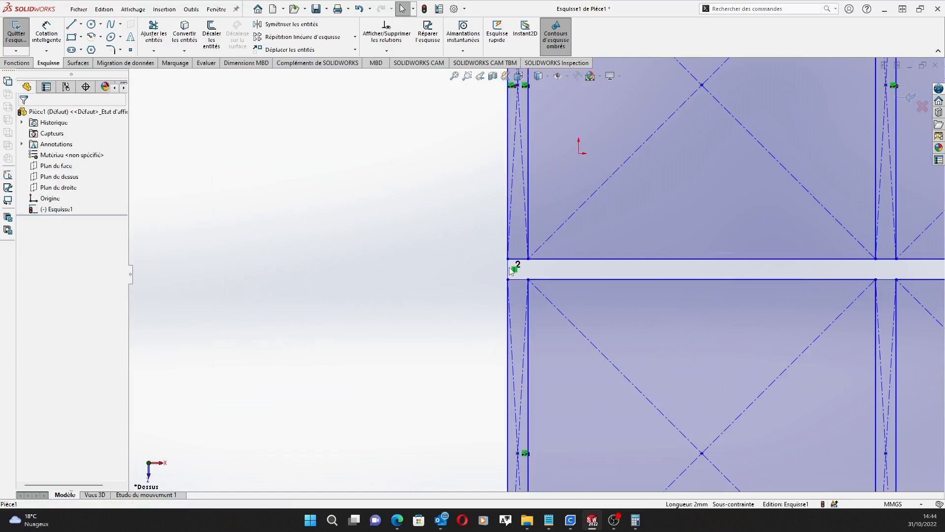
pyautogui.click(508, 268)
pyautogui.press('Delete')
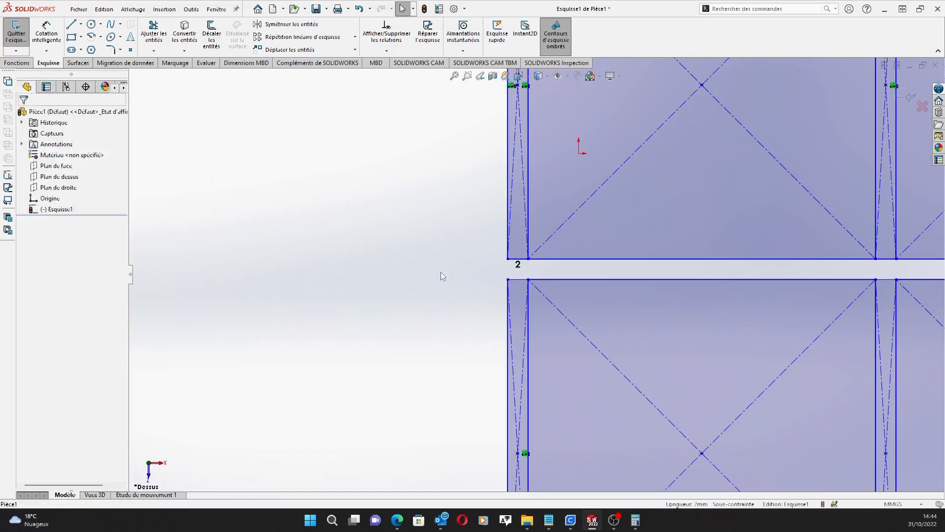
# Draw a corner rectangle filling the 2 mm gap between the two rows across the grid's full width.
pyautogui.click(72, 37)
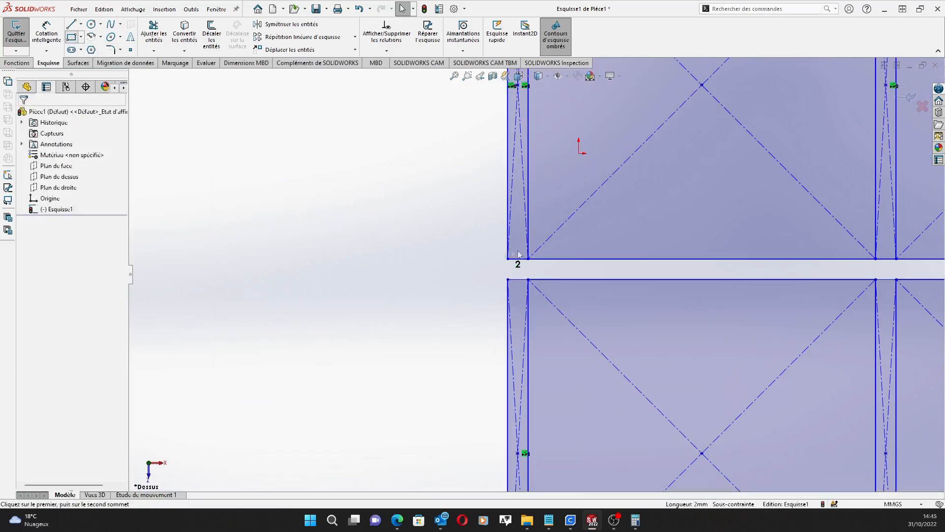
pyautogui.click(508, 260)
pyautogui.scroll(5, 679, 276)
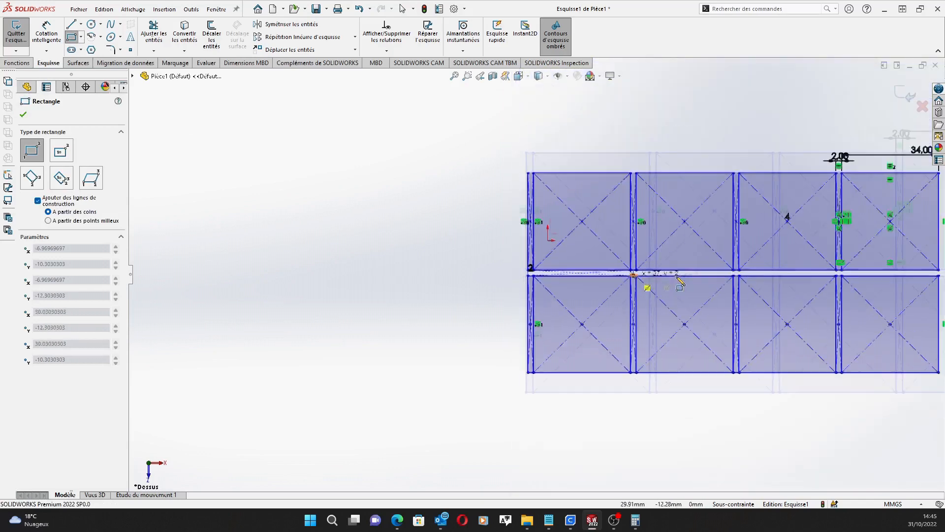
pyautogui.scroll(-6, 559, 289)
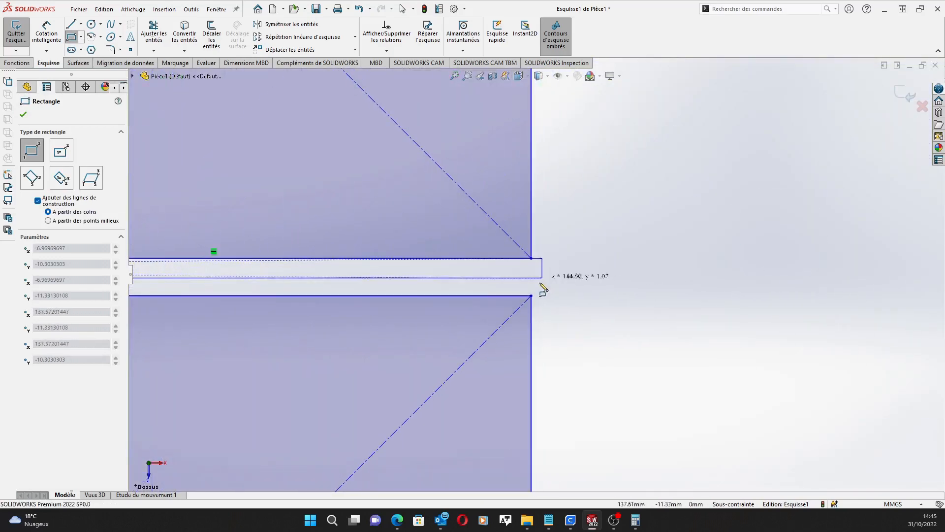
pyautogui.click(531, 296)
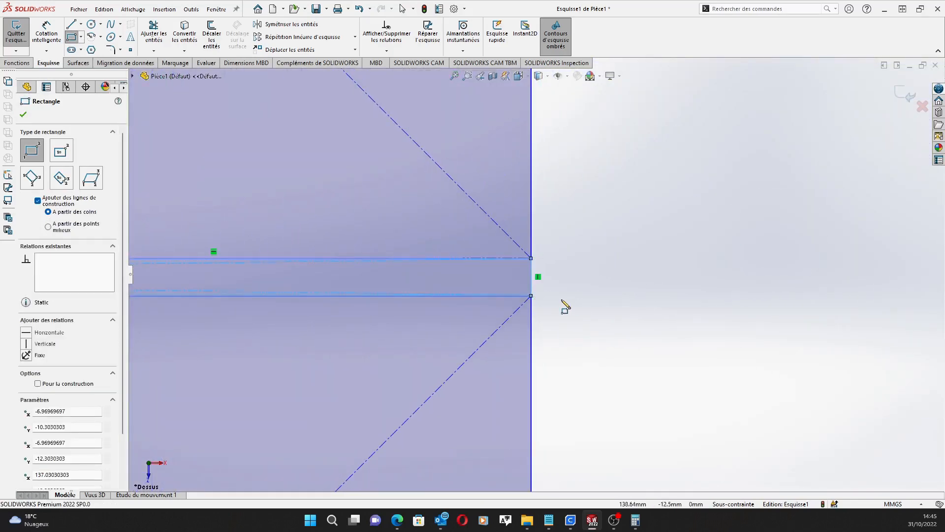
pyautogui.scroll(5, 564, 305)
pyautogui.scroll(-3, 295, 331)
pyautogui.scroll(5, 296, 331)
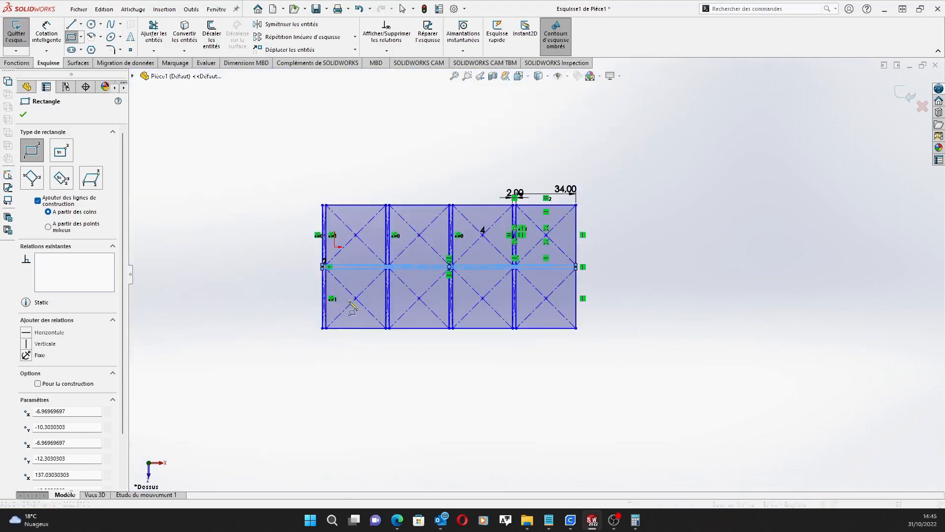
pyautogui.scroll(-4, 652, 162)
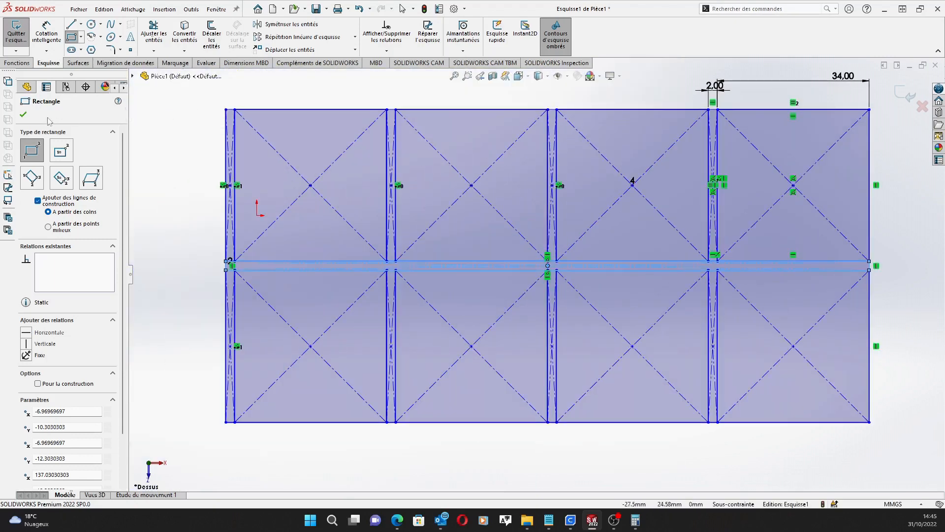
pyautogui.click(22, 114)
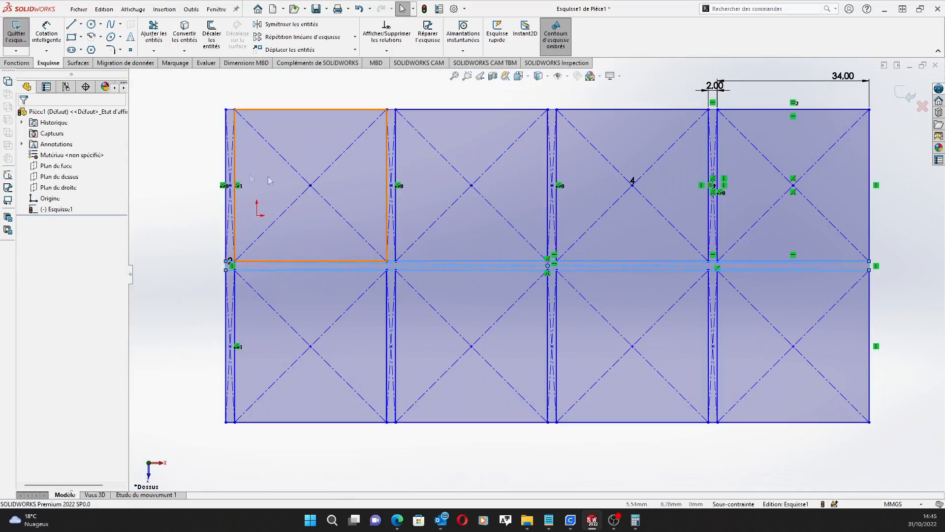
# Draw a corner rectangle of about 12.4 by 12.2 mm outward from the grid's upper-left corner, flush with its top edge.
pyautogui.press('f')
pyautogui.keyDown('ctrl'); pyautogui.moveTo(294, 266); pyautogui.dragTo(573, 281, button='middle'); pyautogui.keyUp('ctrl')
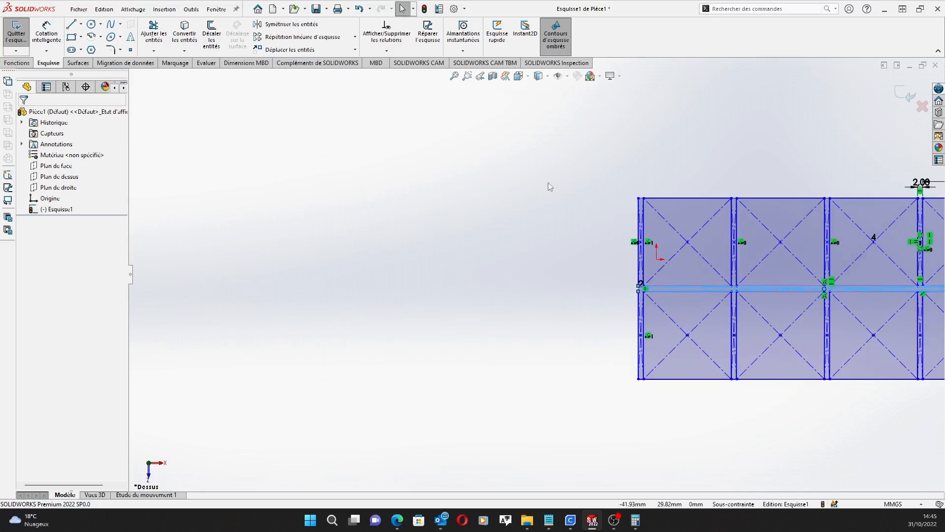
pyautogui.scroll(-2, 627, 185)
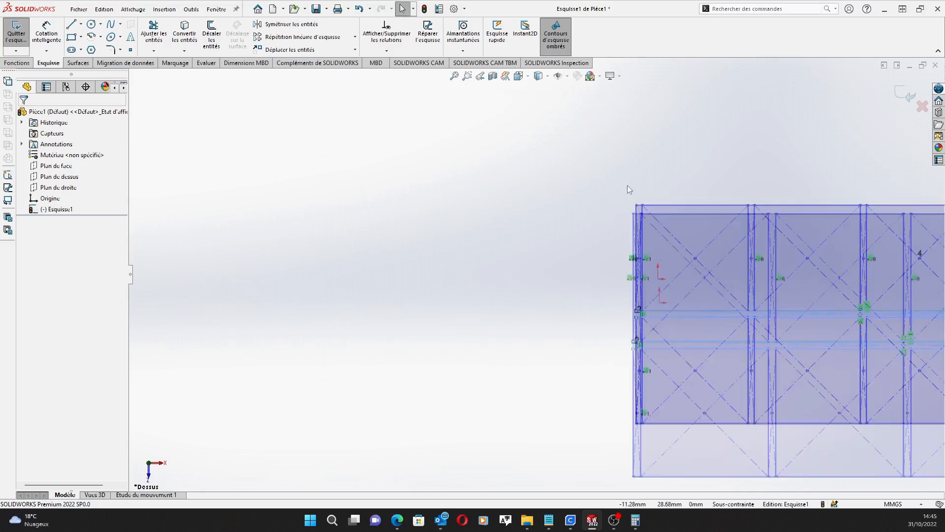
pyautogui.click(72, 38)
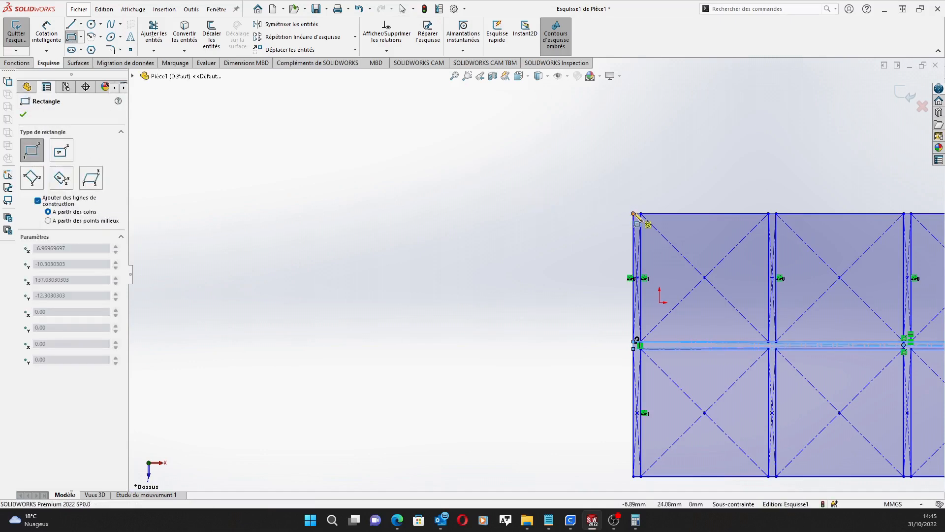
pyautogui.moveTo(633, 214)
pyautogui.mouseDown()
pyautogui.moveTo(620, 246)
pyautogui.moveTo(588, 259)
pyautogui.mouseUp()
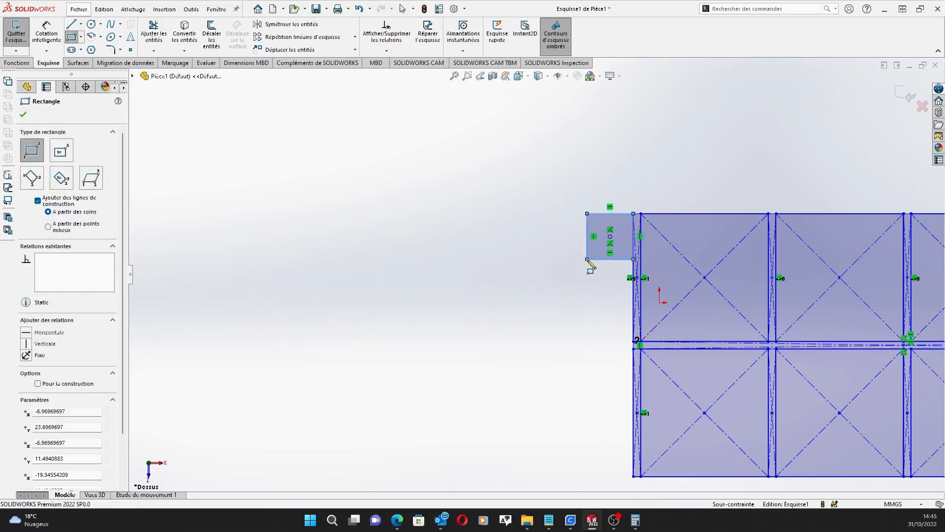
pyautogui.click(23, 115)
# Apply an Equal relation between the left and top edges of the small rectangle outside the grid.
pyautogui.scroll(-2, 546, 225)
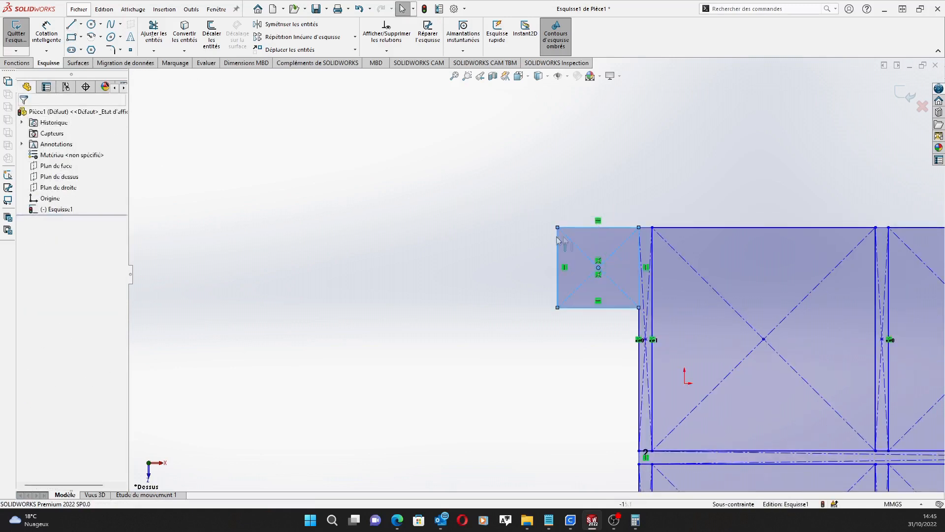
pyautogui.click(515, 228)
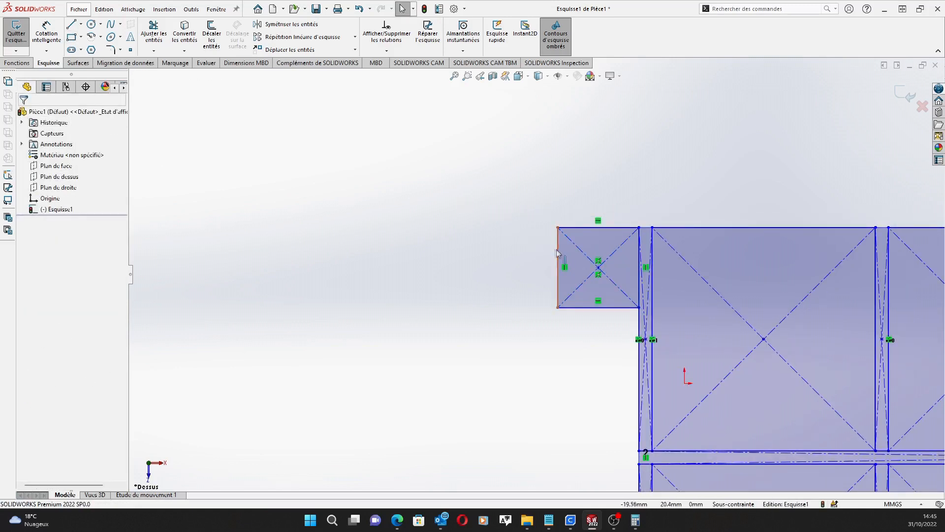
pyautogui.keyDown('ctrl'); pyautogui.click(599, 228); pyautogui.keyUp('ctrl')
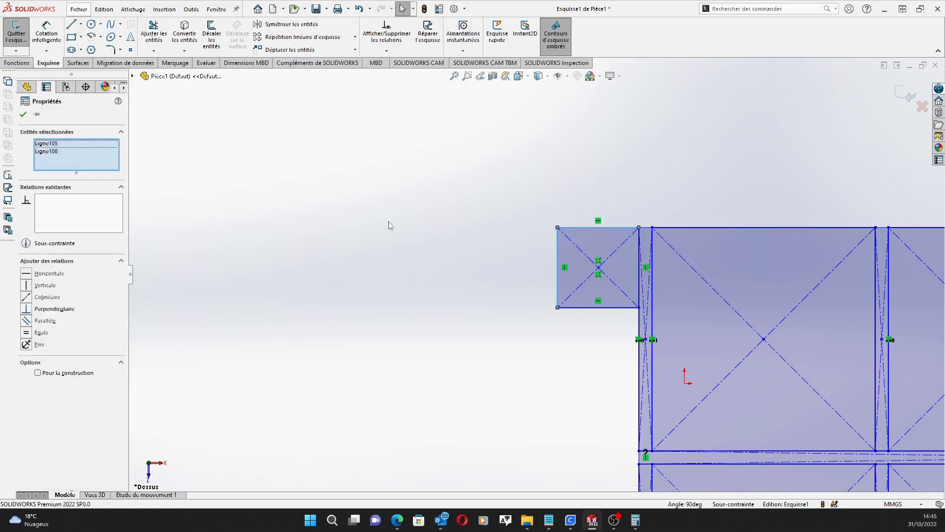
pyautogui.click(26, 333)
pyautogui.click(22, 115)
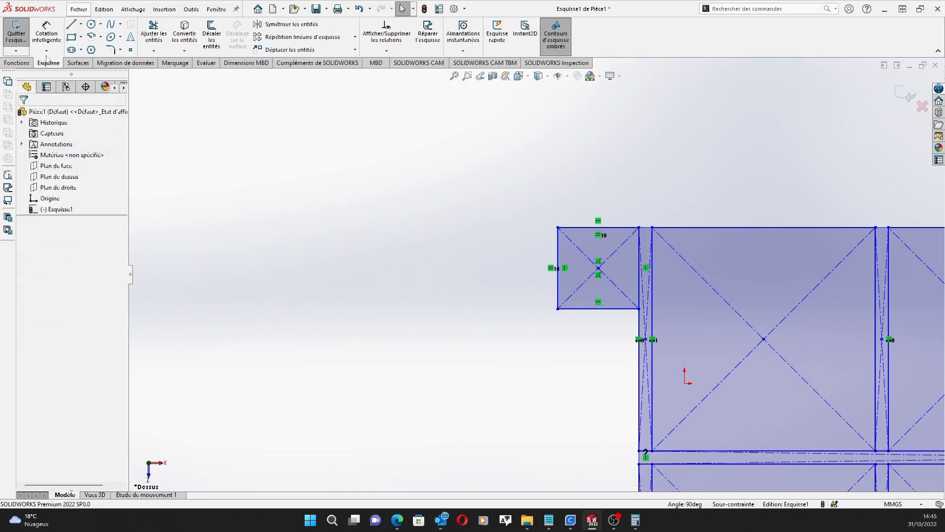
# Dimension the top edge of the small outer square to 17 mm.
pyautogui.click(47, 30)
pyautogui.click(586, 228)
pyautogui.click(586, 197)
pyautogui.click(485, 159)
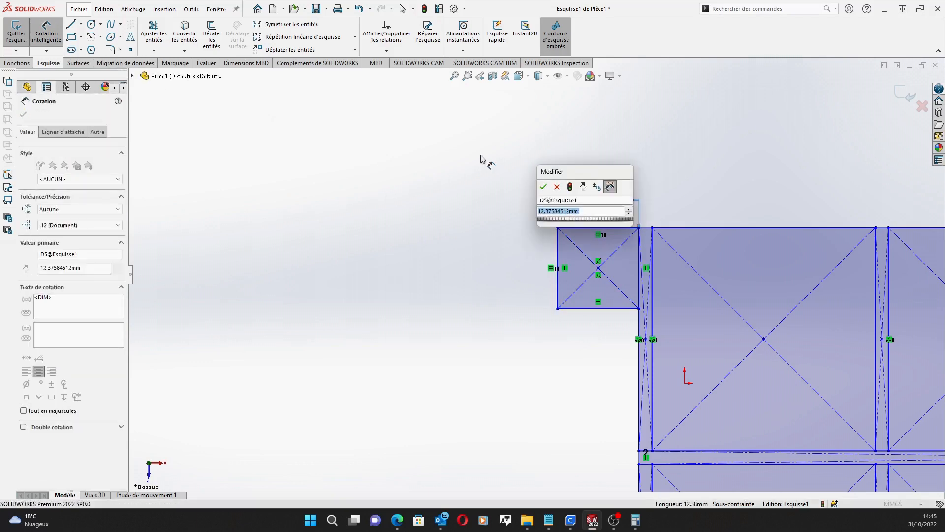
pyautogui.write('17')
pyautogui.press('Return')
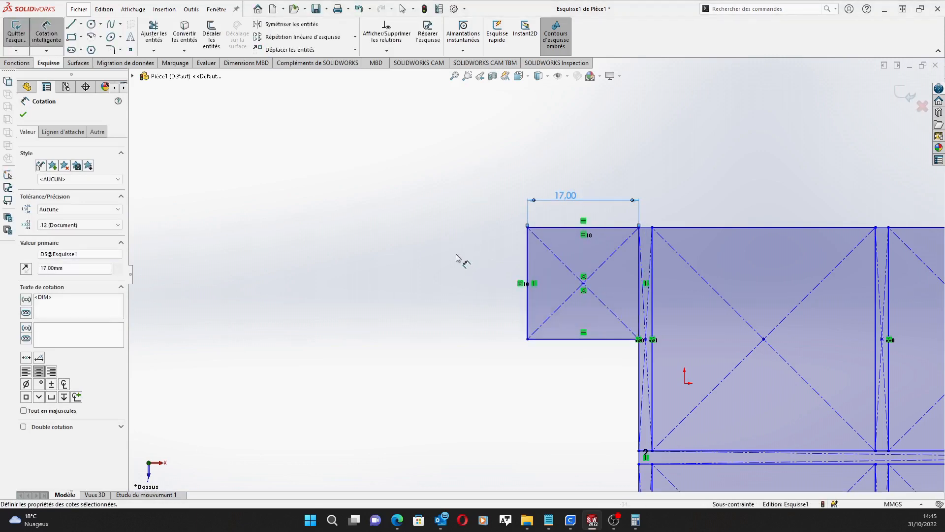
pyautogui.click(24, 115)
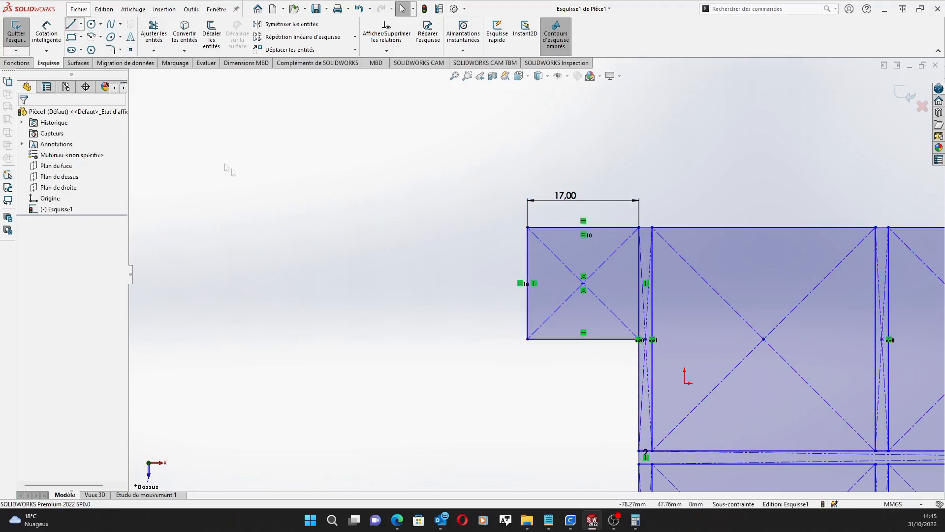
# Draw a vertical strip rectangle about 3 mm wide and 17.9 mm tall along the 17 mm square's left side.
pyautogui.click(71, 24)
pyautogui.click(71, 37)
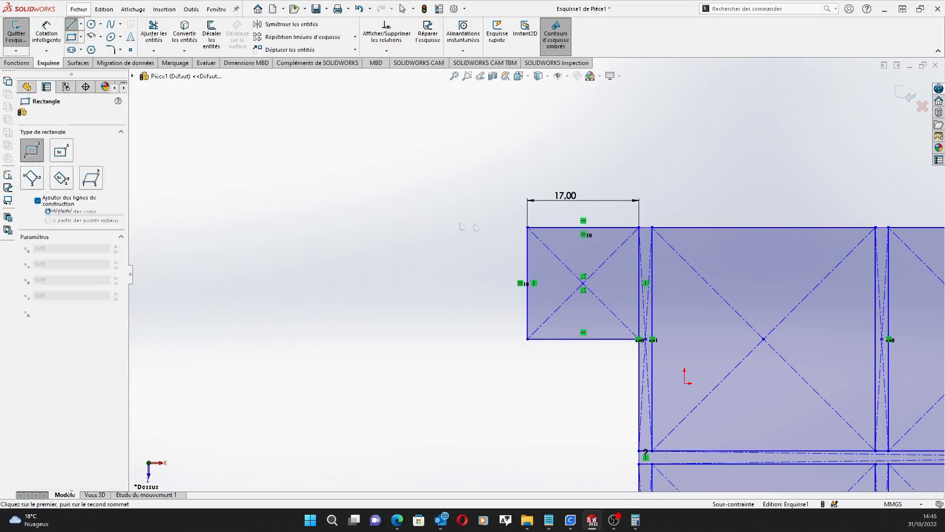
pyautogui.click(527, 227)
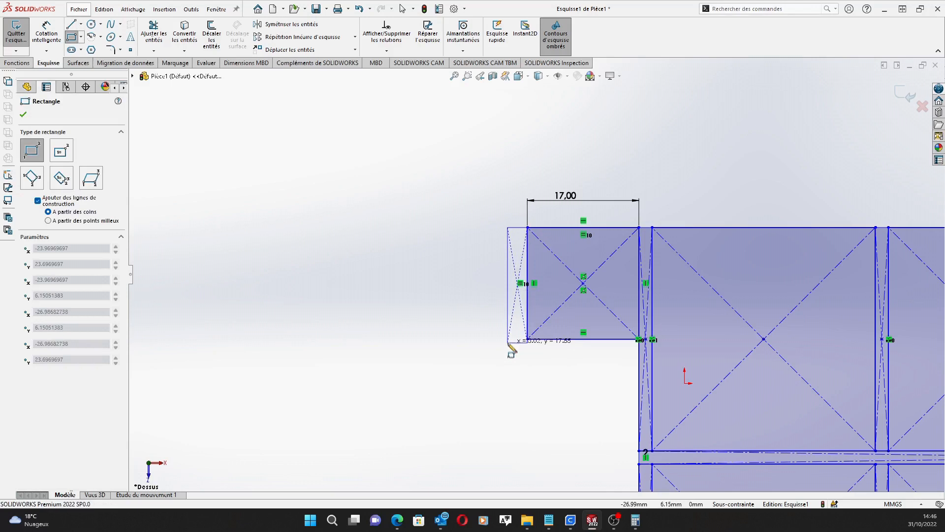
pyautogui.click(507, 345)
pyautogui.scroll(-6, 523, 354)
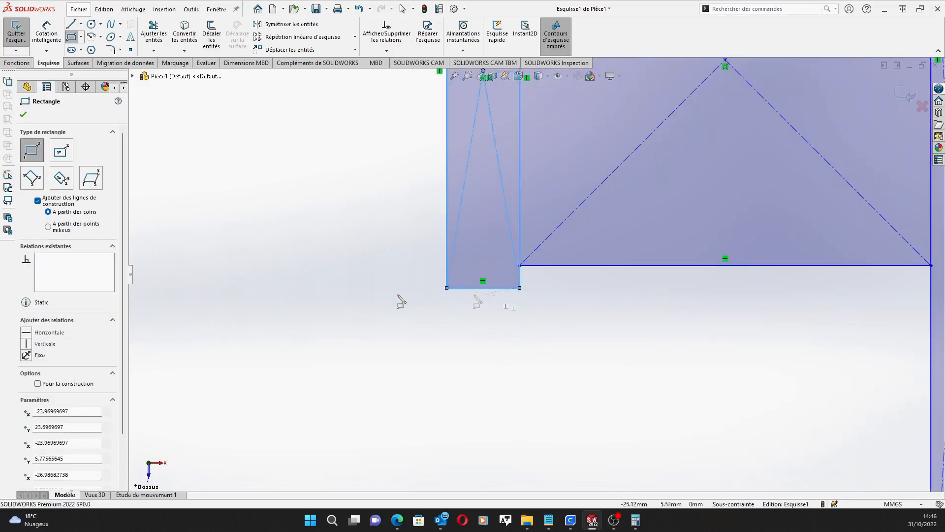
pyautogui.press('Escape')
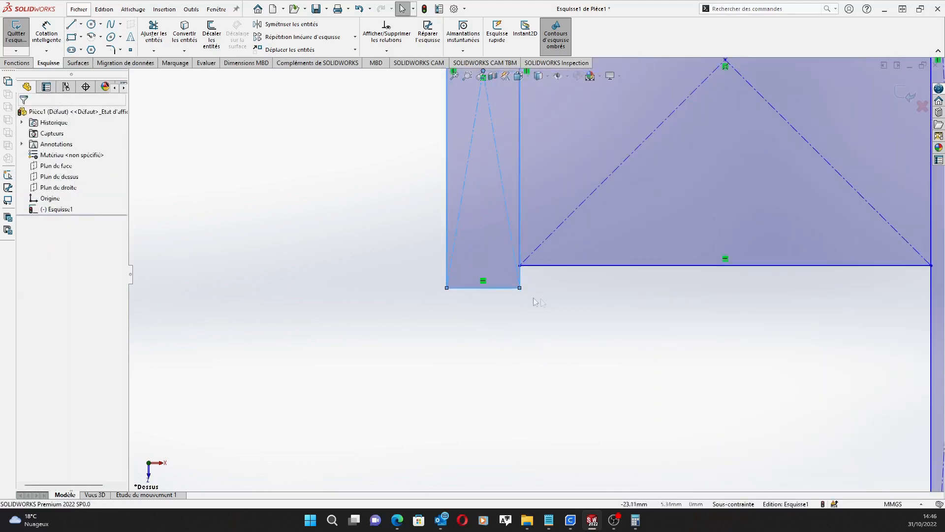
# Make the vertical strip's bottom edge collinear with the bottom edge of the 17 mm square.
pyautogui.click(507, 289)
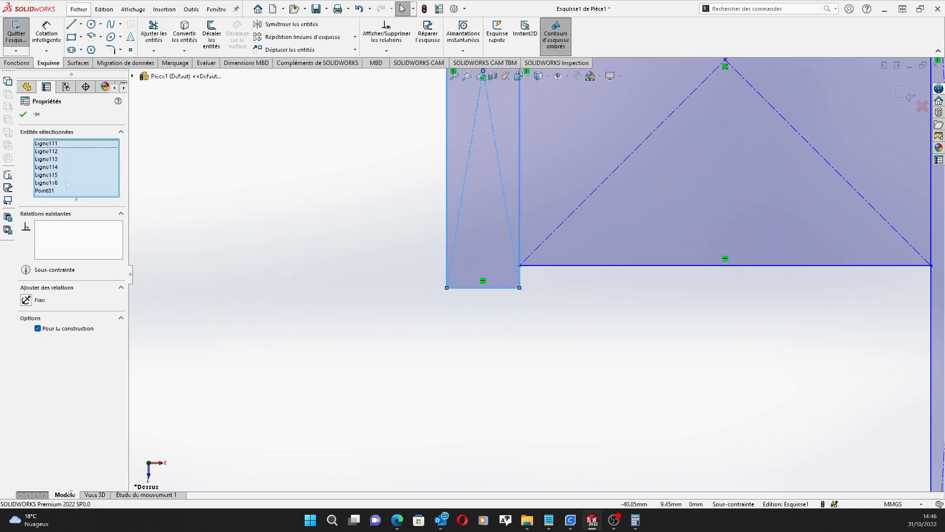
pyautogui.click(24, 116)
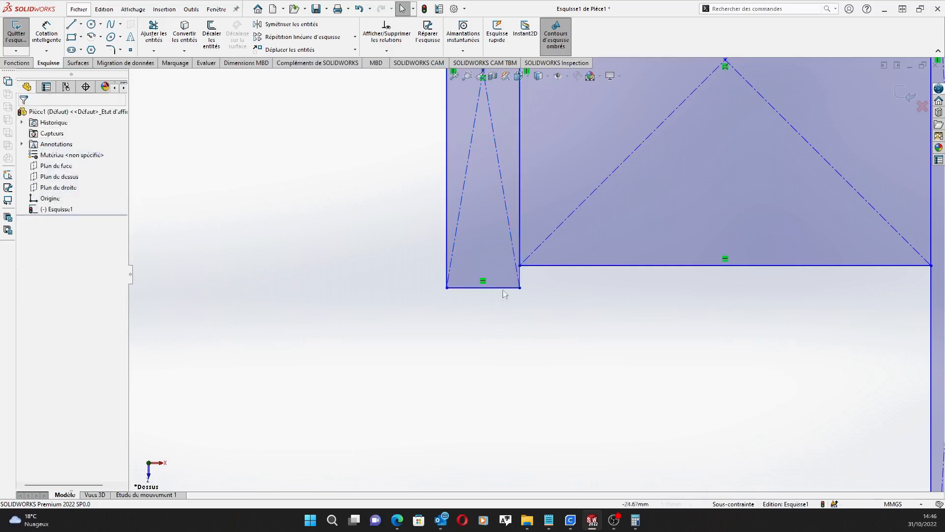
pyautogui.click(507, 288)
pyautogui.keyDown('ctrl'); pyautogui.click(617, 266); pyautogui.keyUp('ctrl')
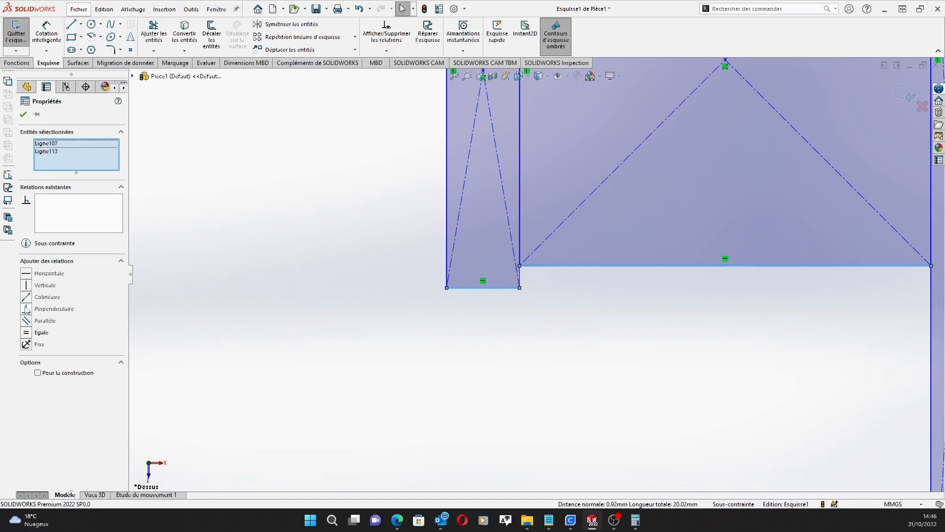
pyautogui.click(26, 298)
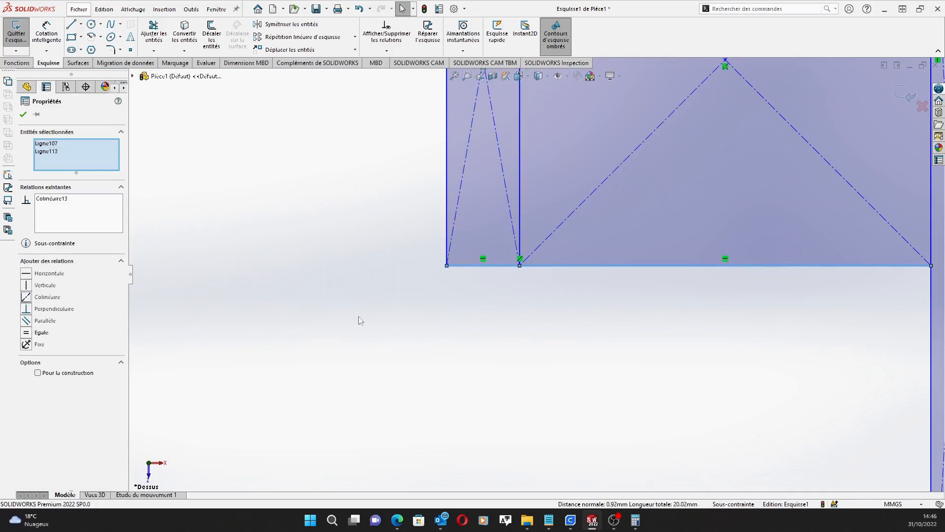
pyautogui.click(395, 283)
# Draw a horizontal strip rectangle about 20 by 3.2 mm beneath the vertical strip and the 17 mm square, ending at the grid's left edge.
pyautogui.scroll(3, 577, 313)
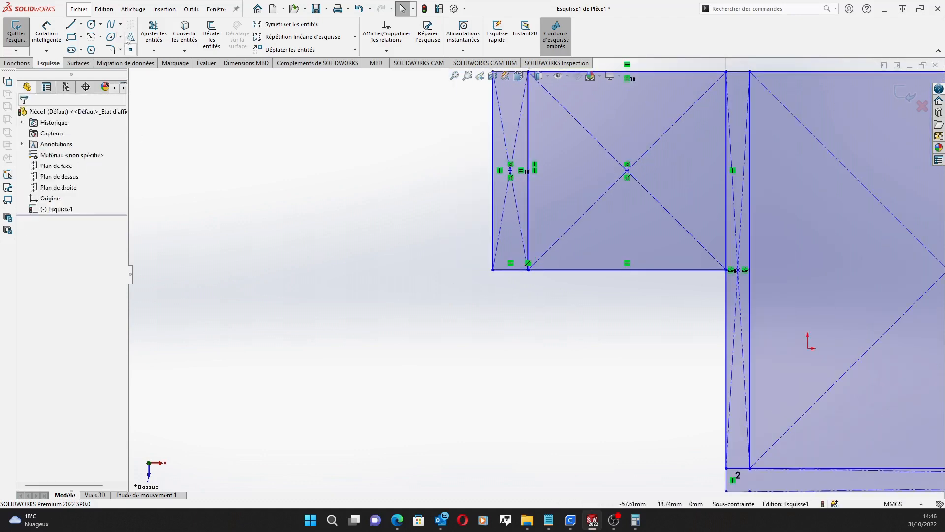
pyautogui.click(71, 37)
pyautogui.click(494, 270)
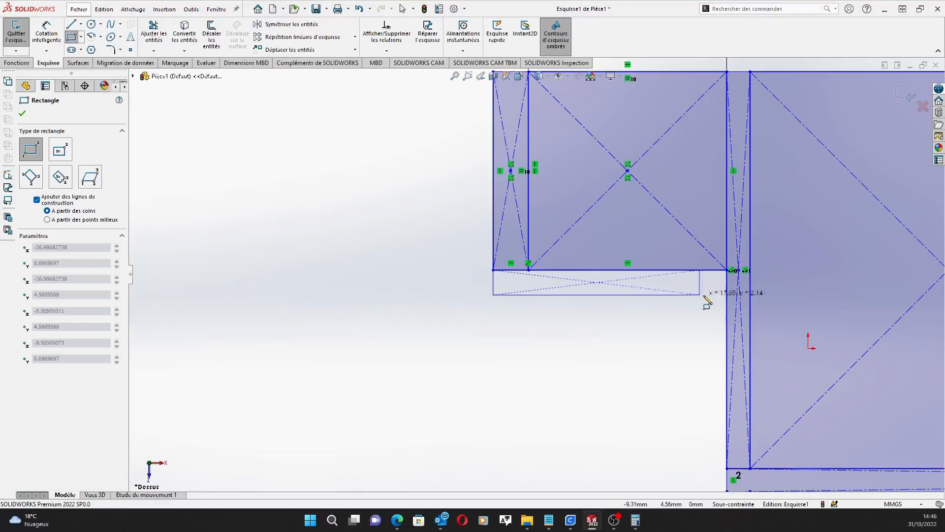
pyautogui.click(727, 306)
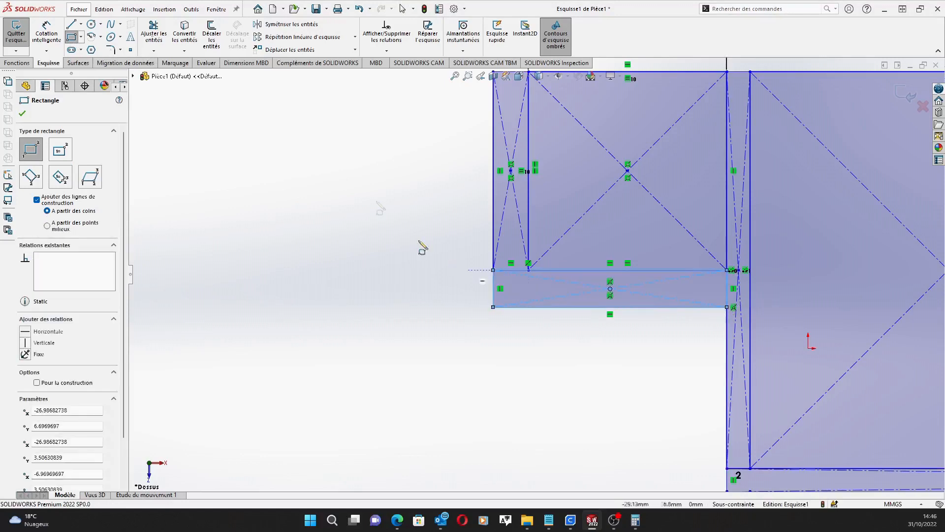
# Dimension the width of the vertical strip beside the 17 mm square to 2 mm.
pyautogui.click(51, 34)
pyautogui.scroll(5, 419, 178)
pyautogui.scroll(-6, 514, 180)
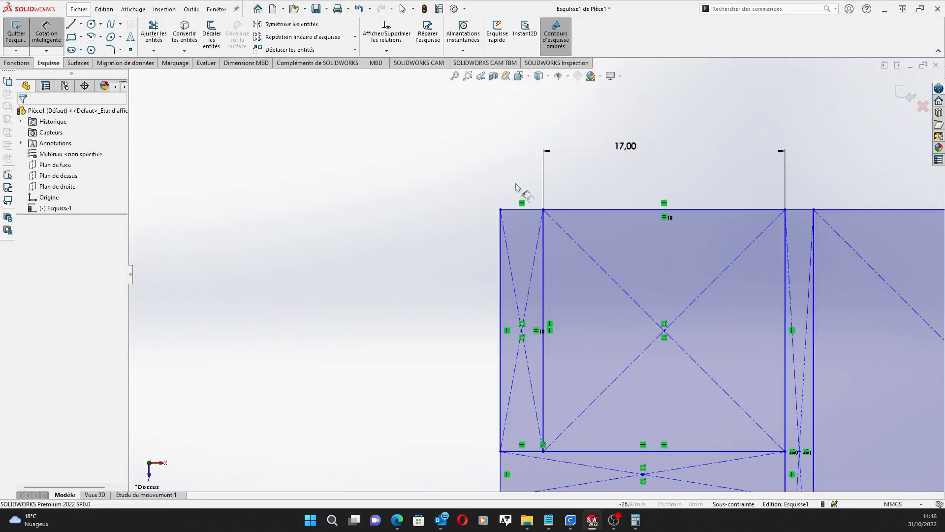
pyautogui.click(527, 183)
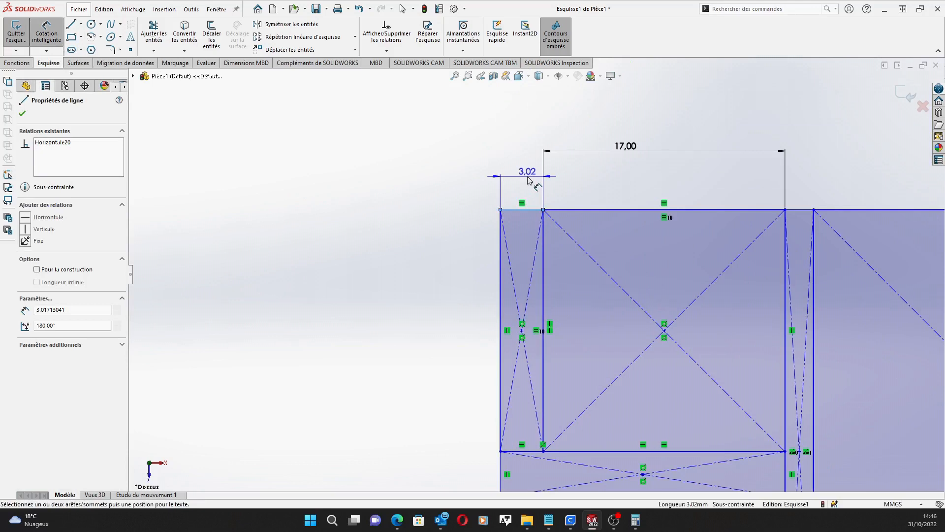
pyautogui.click(425, 160)
pyautogui.write('2')
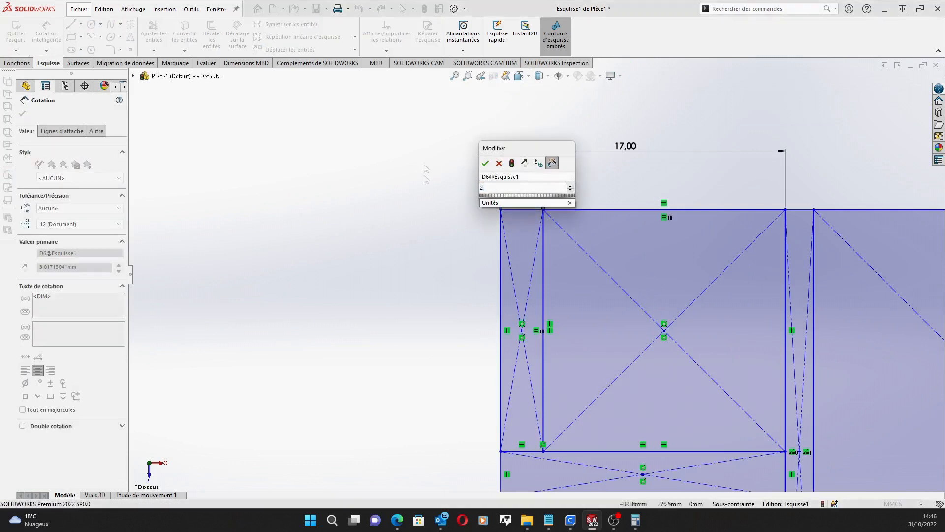
pyautogui.press('Return')
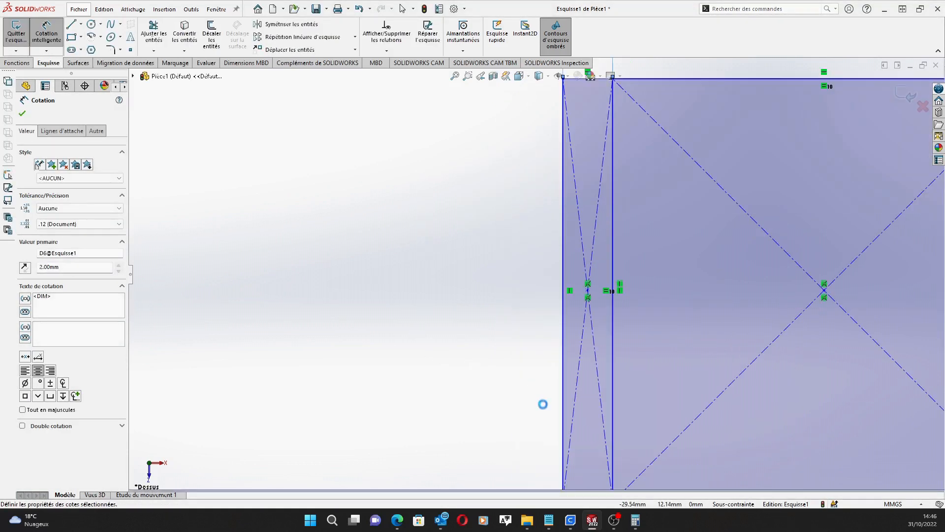
# Dimension the height of the horizontal strip beneath the 17 mm square to 2 mm.
pyautogui.click(551, 422)
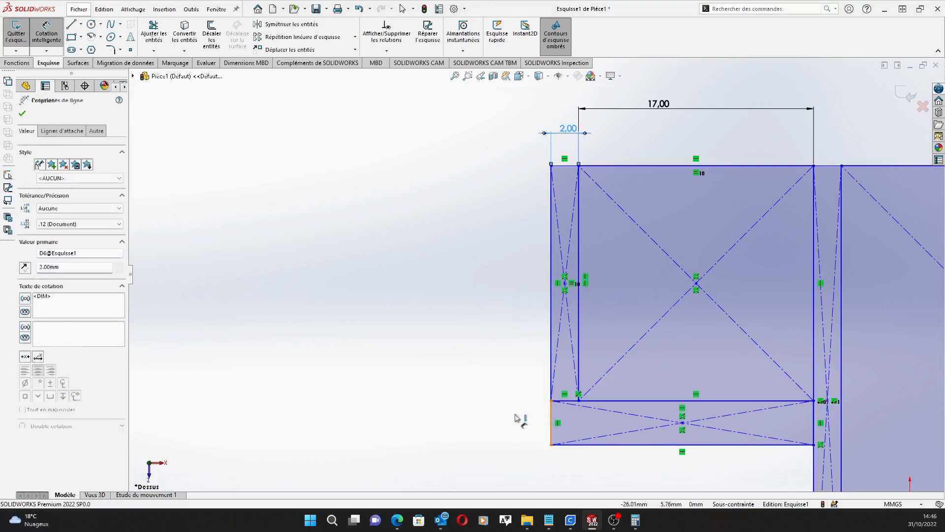
pyautogui.click(432, 371)
pyautogui.write('2')
pyautogui.press('Return')
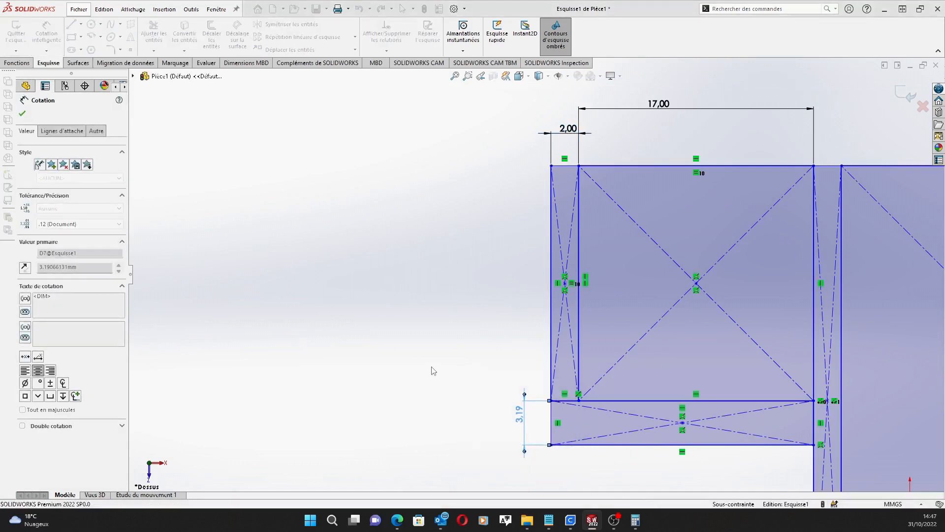
# Start a linear sketch pattern of the 17 mm square and its two strips, with 2 instances spaced 19 mm along reversed X.
pyautogui.click(22, 115)
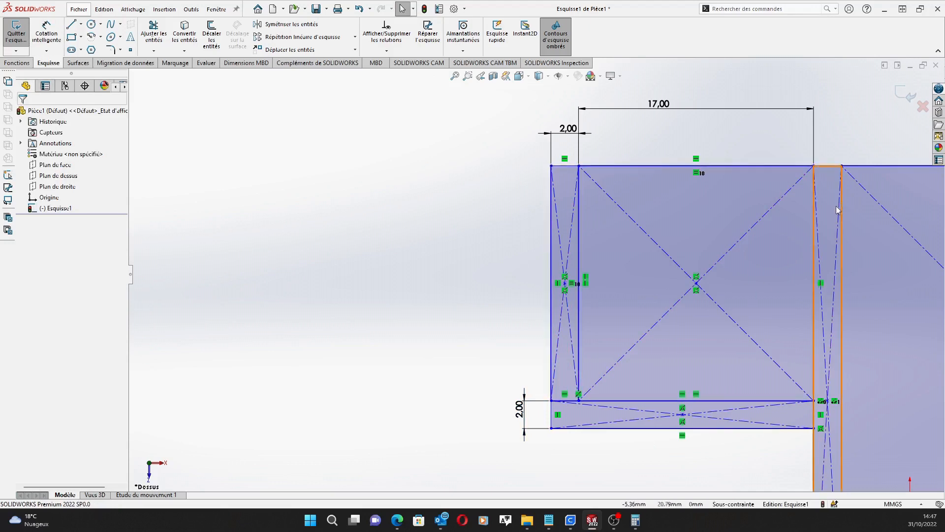
pyautogui.scroll(5, 737, 402)
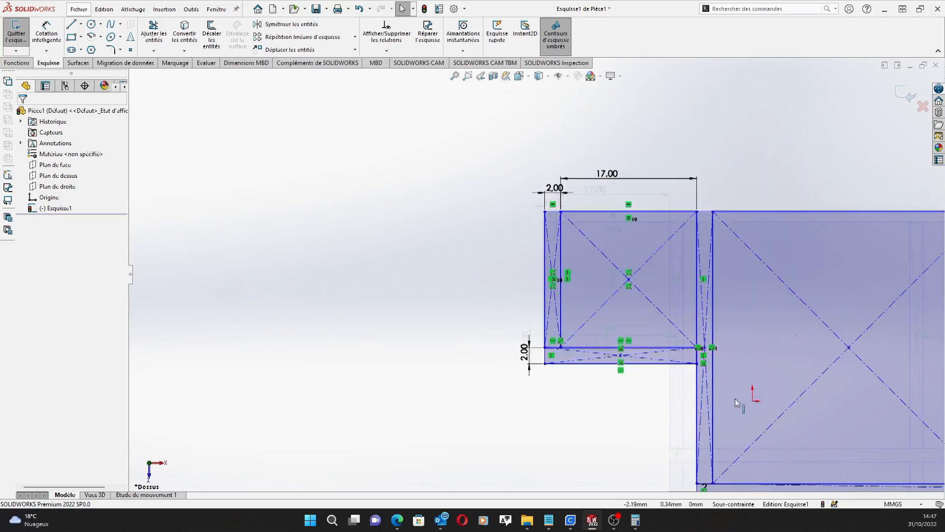
pyautogui.scroll(-1, 734, 402)
pyautogui.scroll(2, 581, 346)
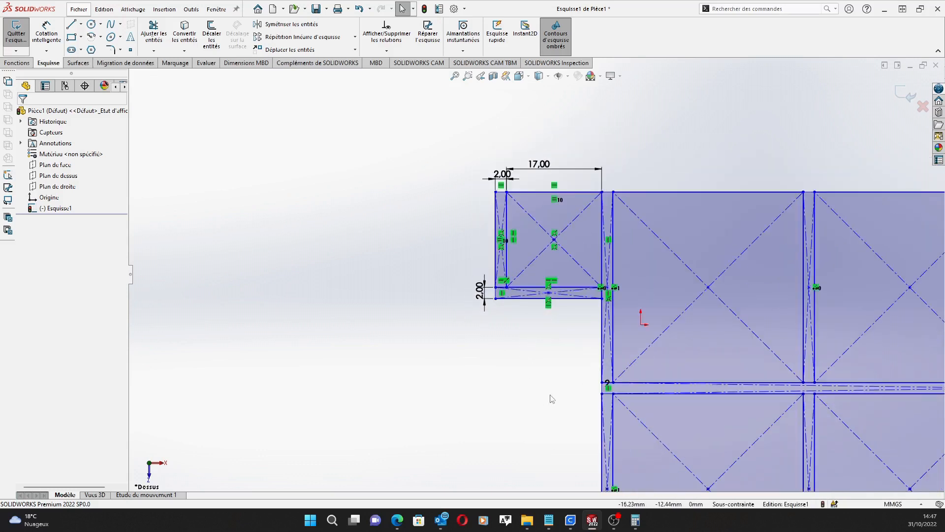
pyautogui.keyDown('ctrl'); pyautogui.moveTo(547, 407); pyautogui.dragTo(551, 329, button='middle'); pyautogui.keyUp('ctrl')
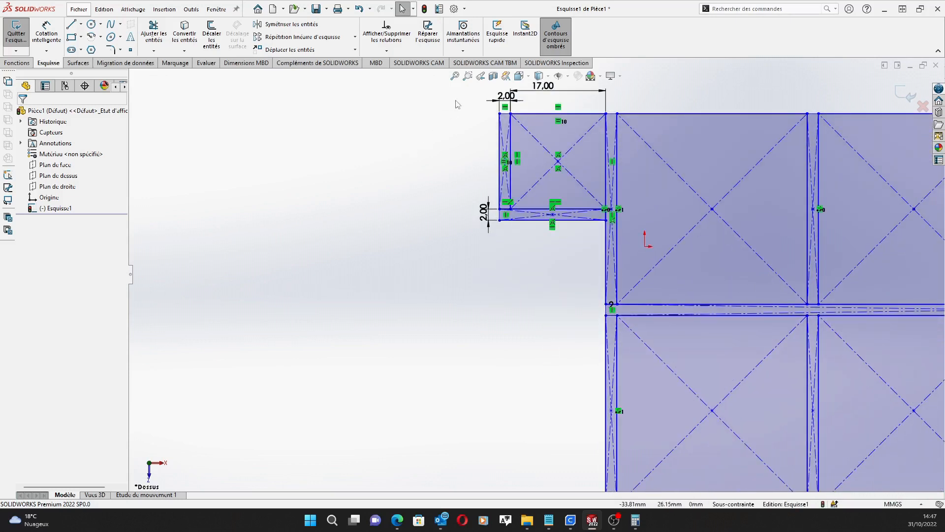
pyautogui.moveTo(457, 105)
pyautogui.mouseDown()
pyautogui.moveTo(585, 233)
pyautogui.moveTo(612, 235)
pyautogui.mouseUp()
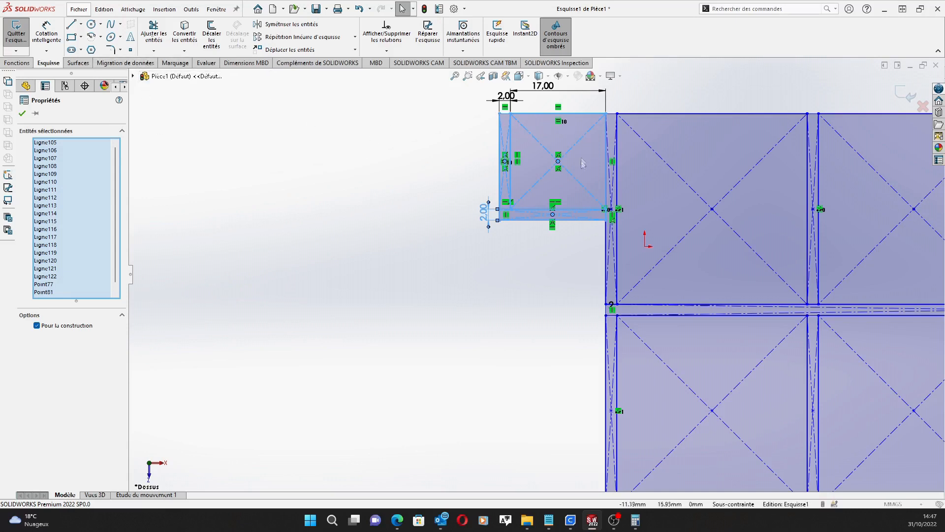
pyautogui.click(337, 38)
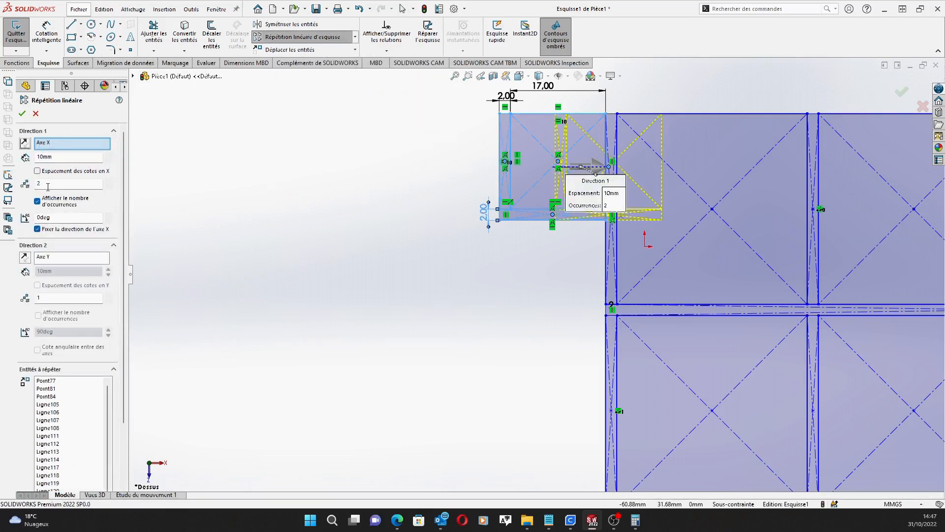
pyautogui.click(25, 143)
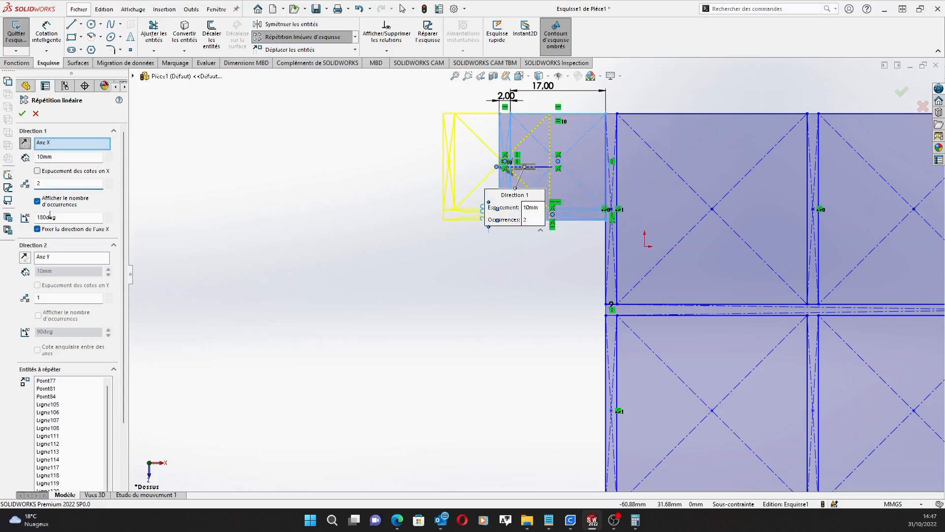
pyautogui.hotkey('shift', 'Tab')
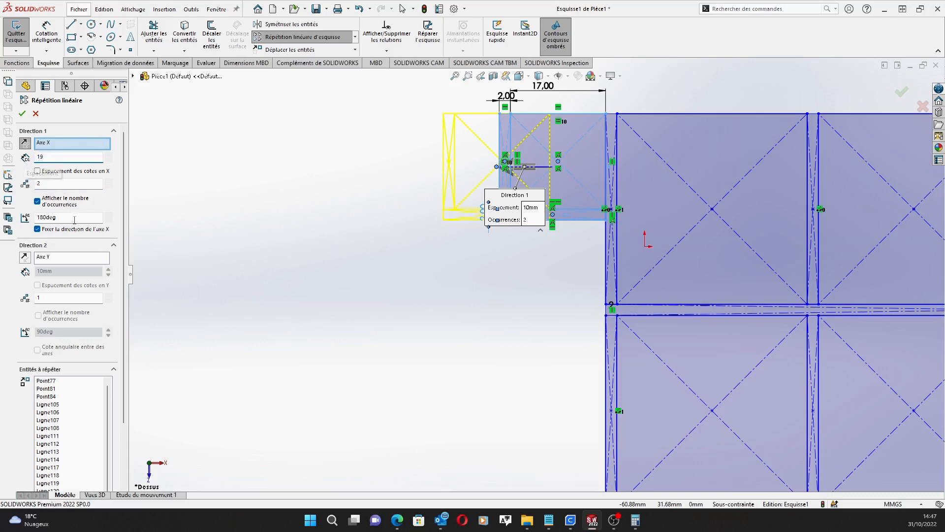
pyautogui.write('19')
# Set the pattern's second direction to 4 instances spaced 19 mm along reversed Y, create it, and accept hiding the sketch relations.
pyautogui.click(63, 258)
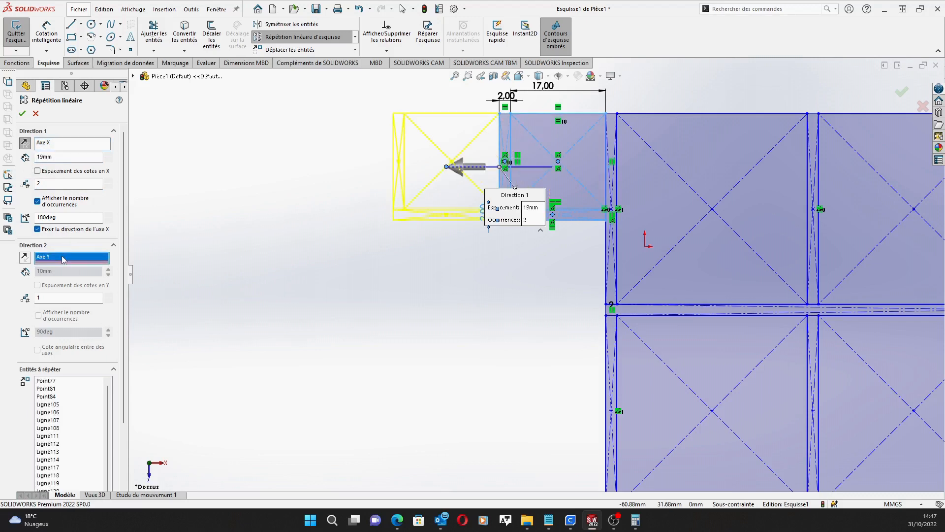
pyautogui.doubleClick(38, 298)
pyautogui.click(59, 274)
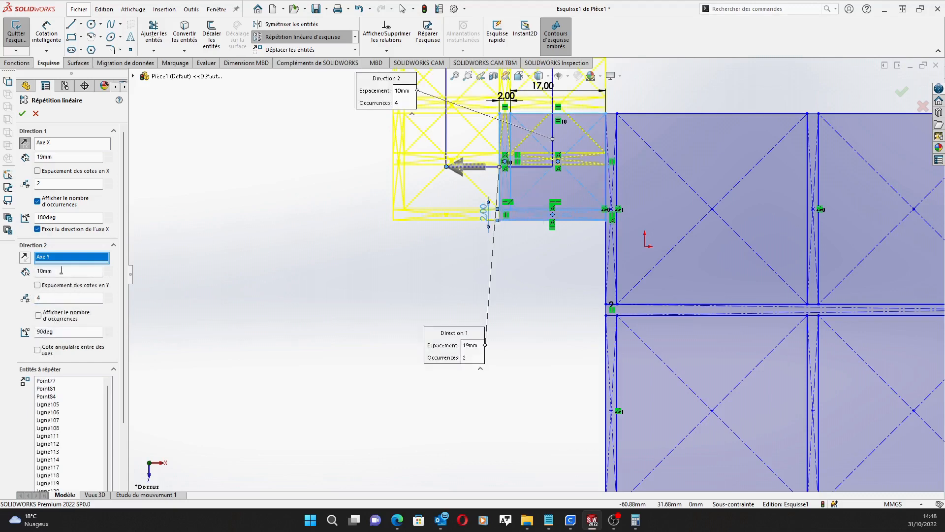
pyautogui.scroll(2, 296, 244)
pyautogui.scroll(1, 407, 226)
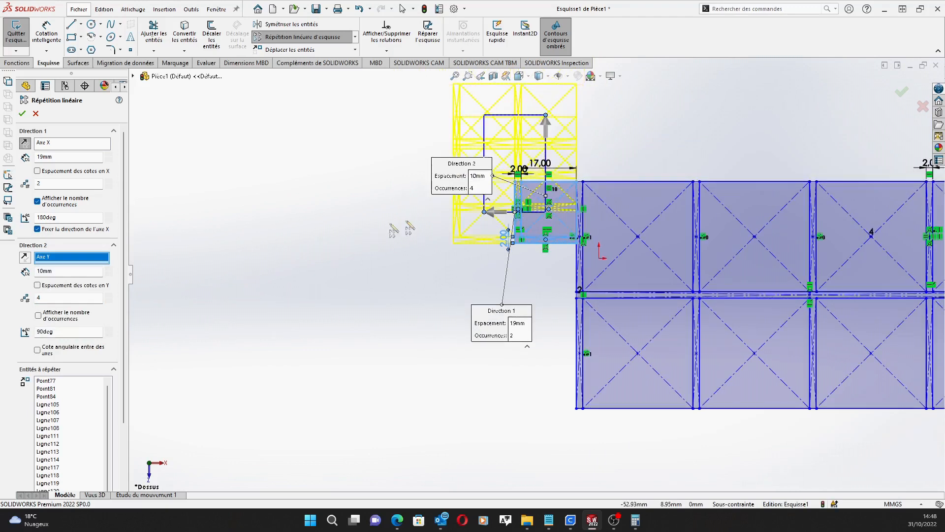
pyautogui.click(25, 257)
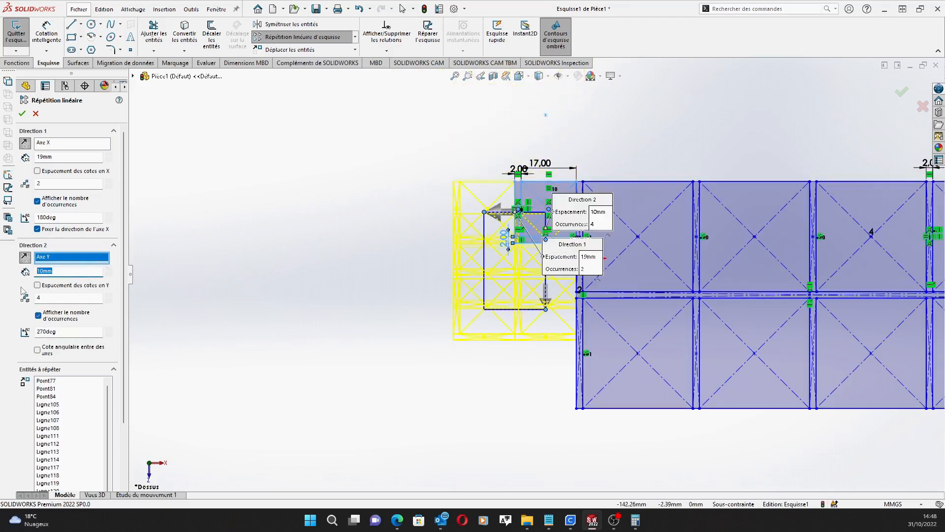
pyautogui.click(63, 299)
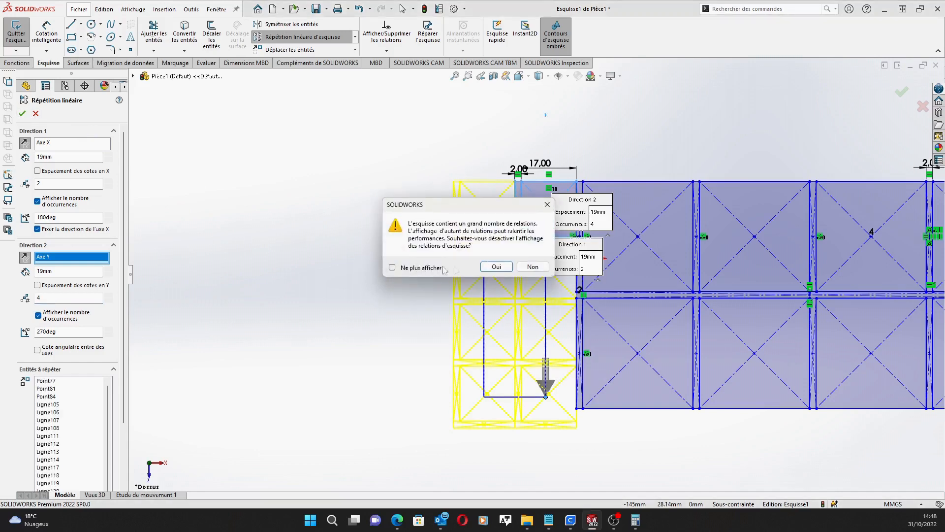
pyautogui.click(496, 267)
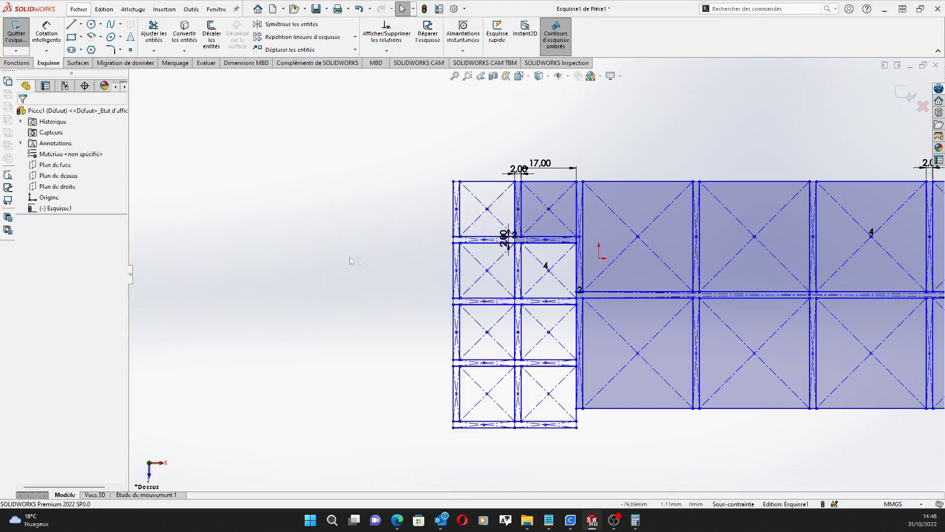
# Examine how the patterned 17 mm squares and strips line up with the grid of 34 mm squares.
pyautogui.press('f')
pyautogui.scroll(-5, 443, 262)
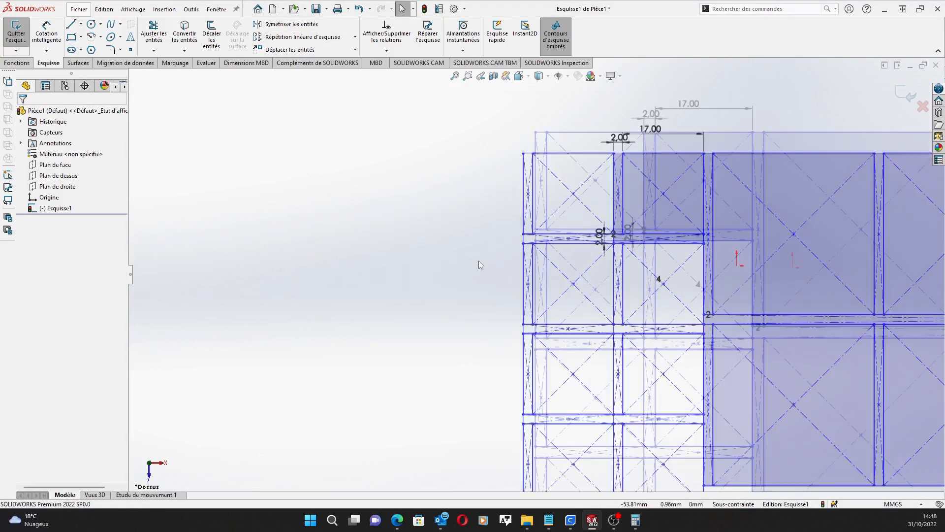
pyautogui.scroll(-4, 534, 226)
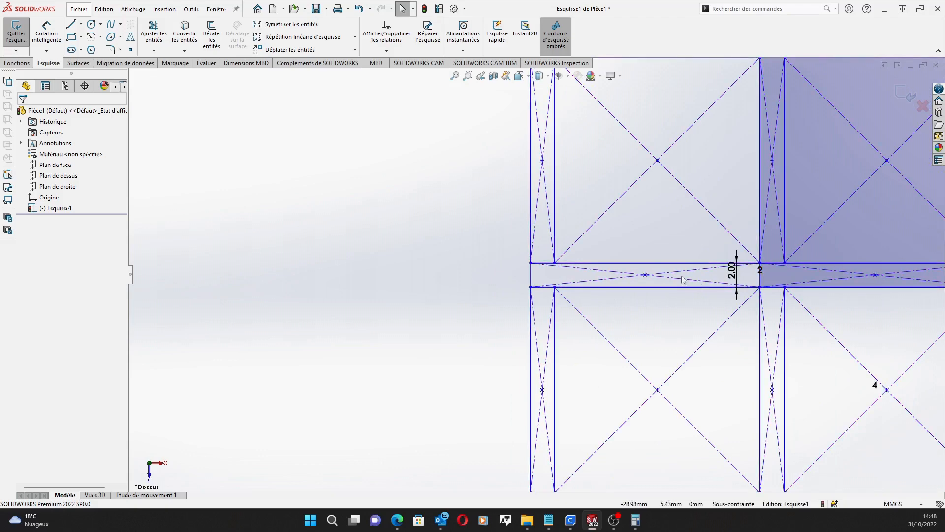
pyautogui.scroll(2, 497, 278)
pyautogui.scroll(2, 499, 278)
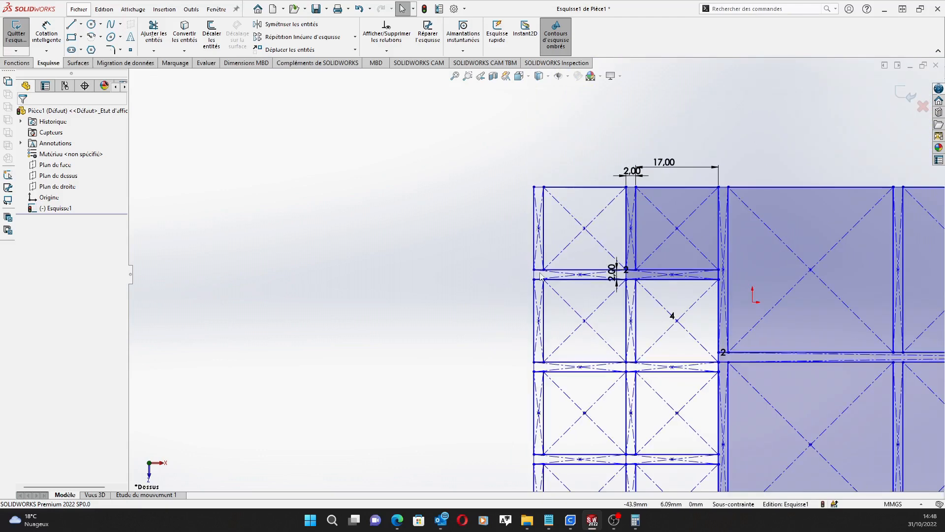
pyautogui.scroll(2, 540, 275)
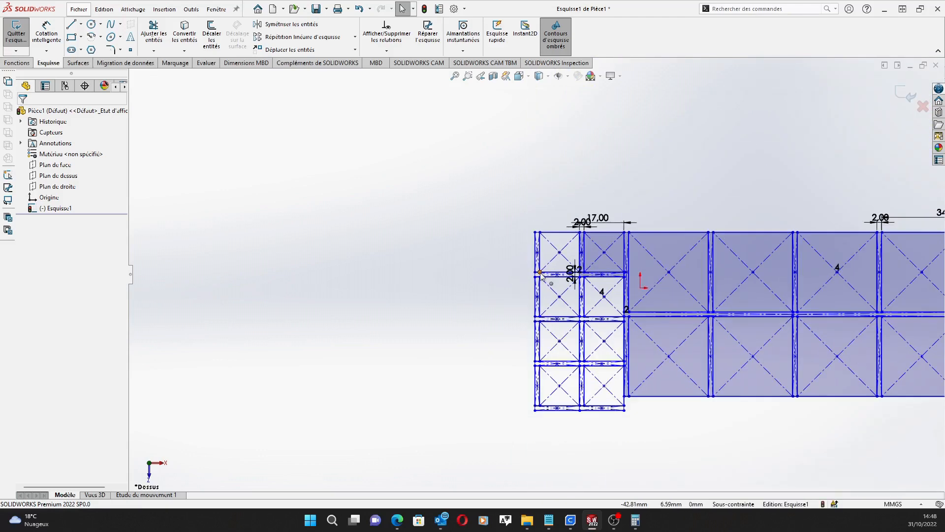
pyautogui.scroll(2, 536, 274)
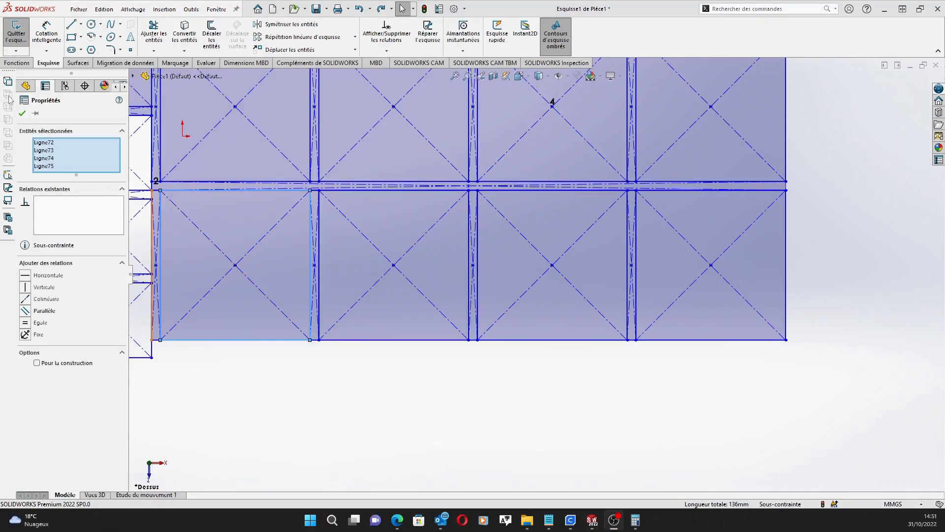
# Dimension the height of the central horizontal strip between the two rows of 34 mm squares to 6 mm.
pyautogui.click(22, 115)
pyautogui.scroll(1, 566, 233)
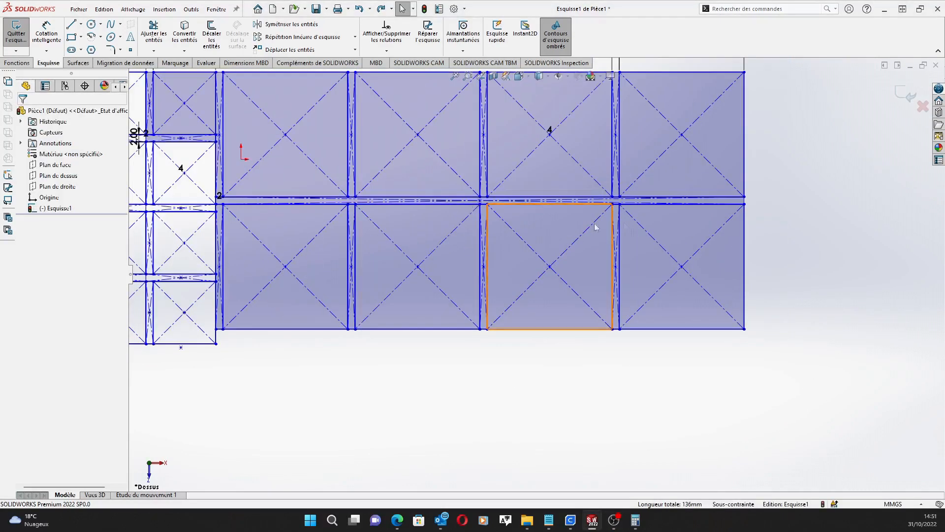
pyautogui.scroll(-3, 670, 223)
pyautogui.scroll(-2, 795, 192)
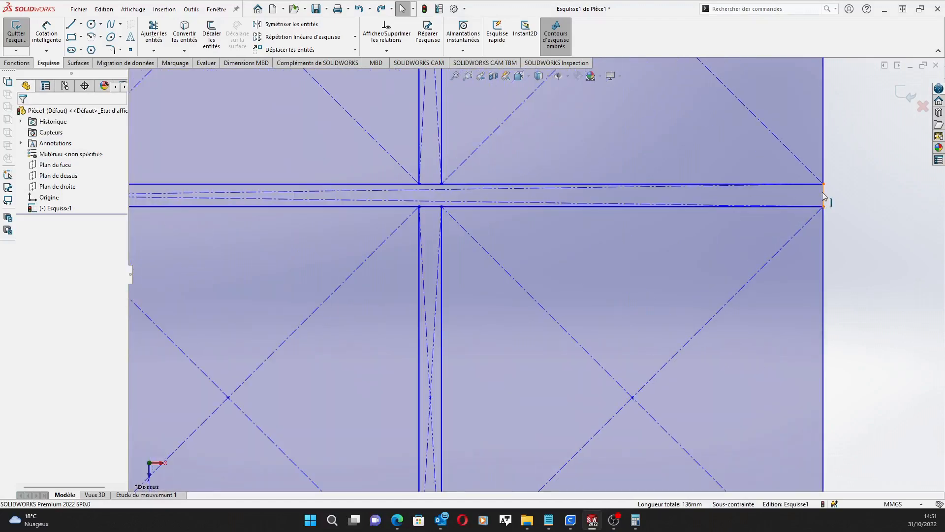
pyautogui.click(55, 29)
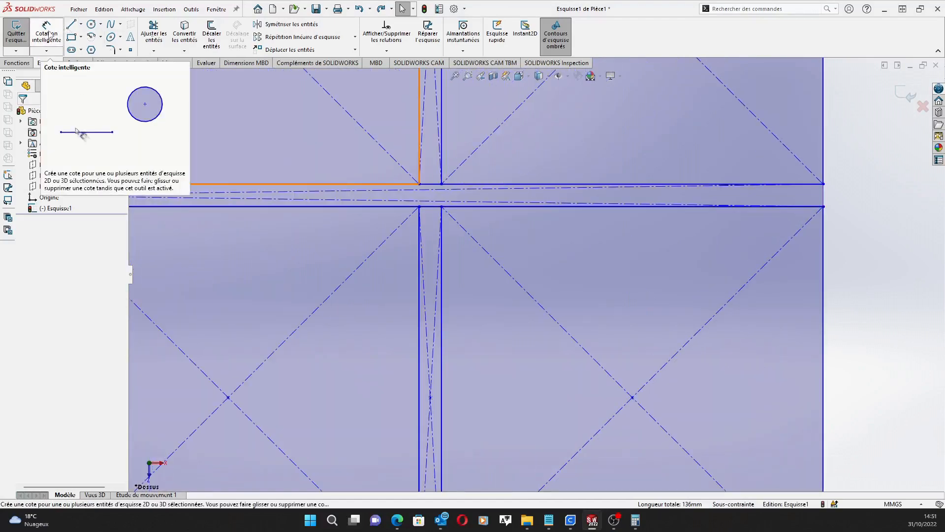
pyautogui.press('Escape')
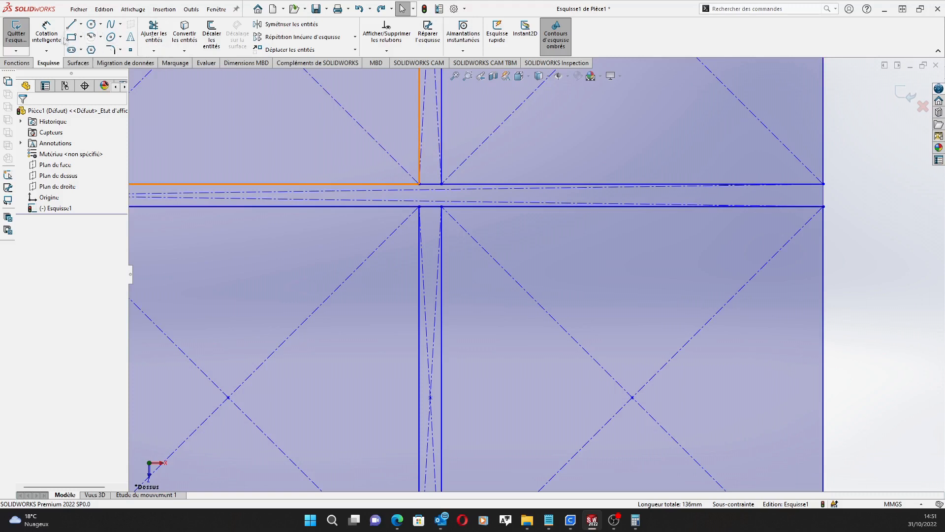
pyautogui.click(46, 31)
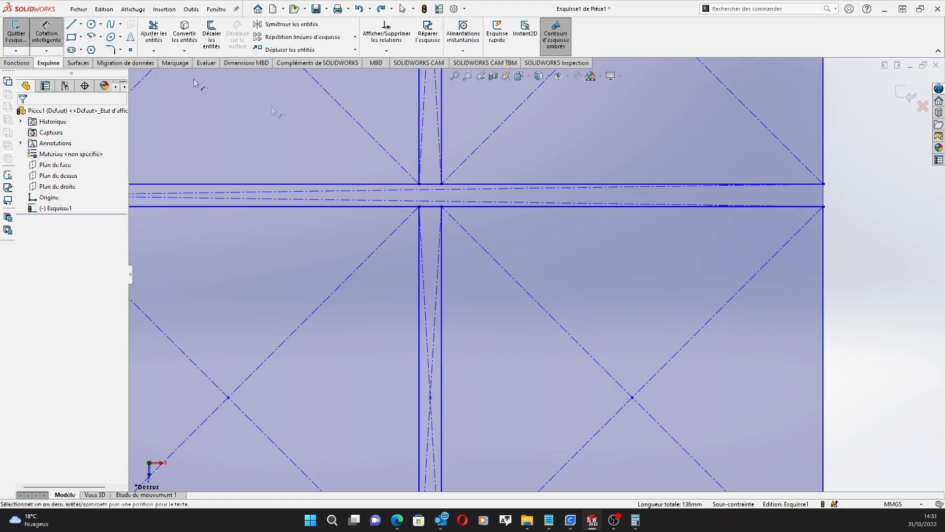
pyautogui.click(826, 199)
pyautogui.click(858, 202)
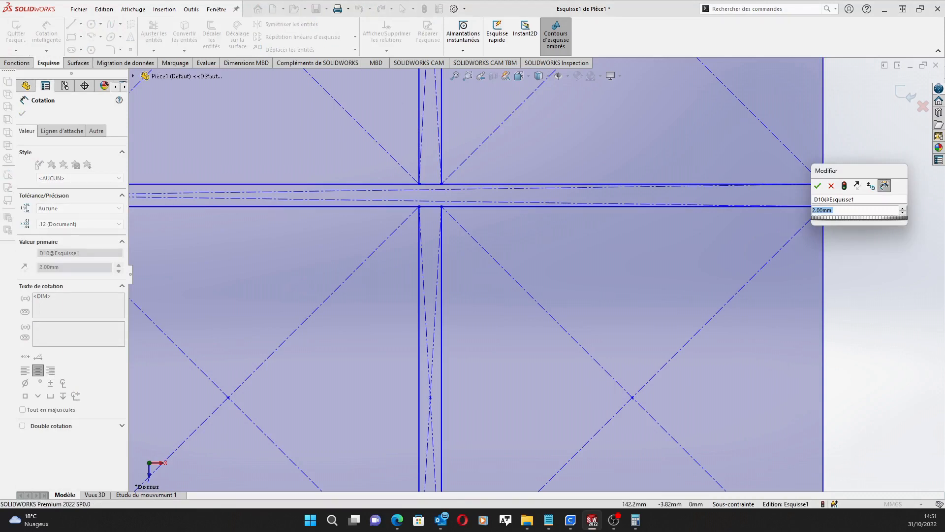
pyautogui.click(818, 185)
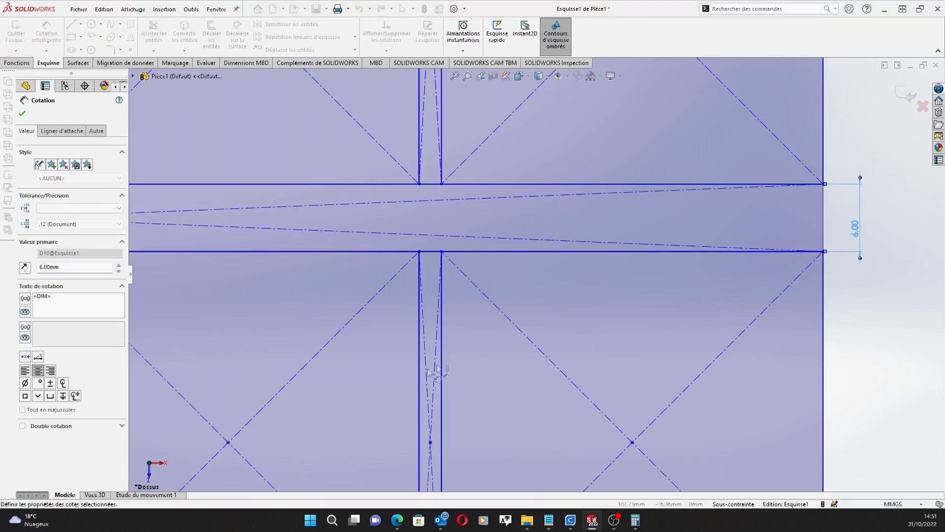
pyautogui.scroll(6, 391, 393)
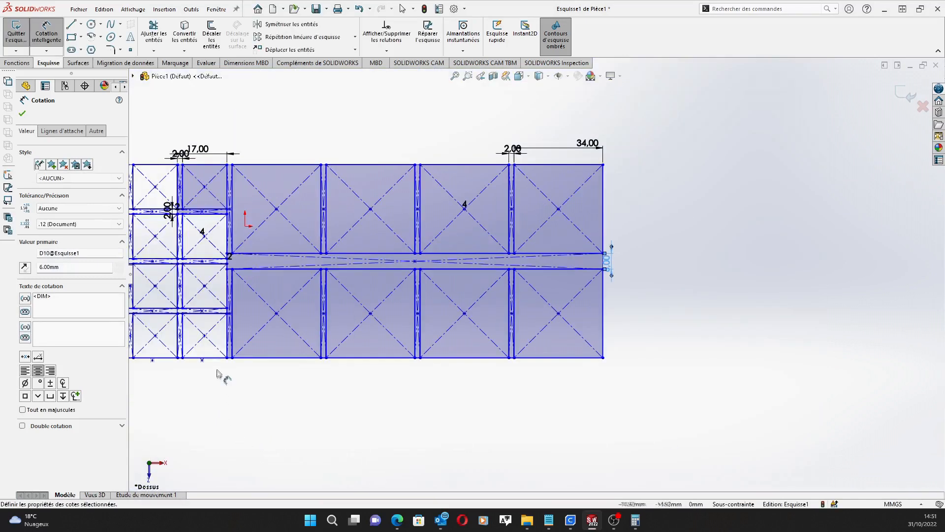
pyautogui.scroll(-2, 220, 375)
pyautogui.scroll(2, 318, 394)
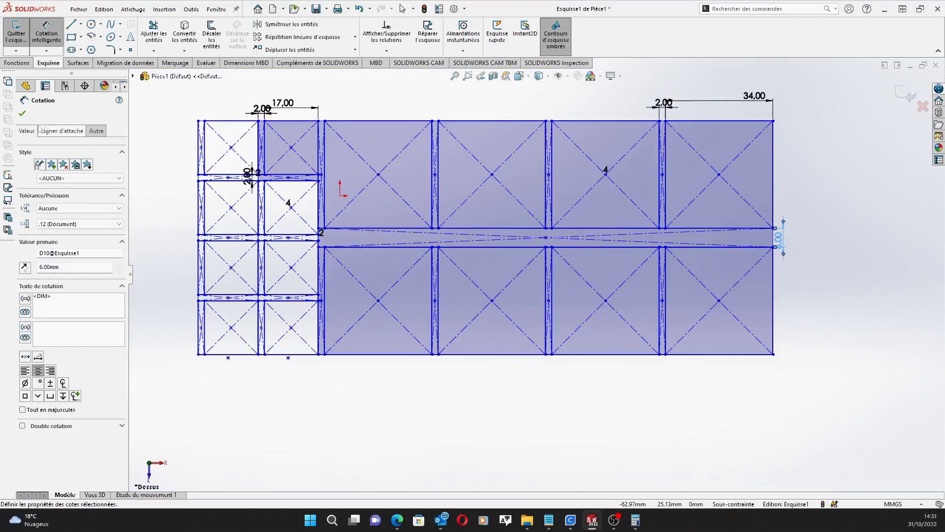
pyautogui.click(22, 113)
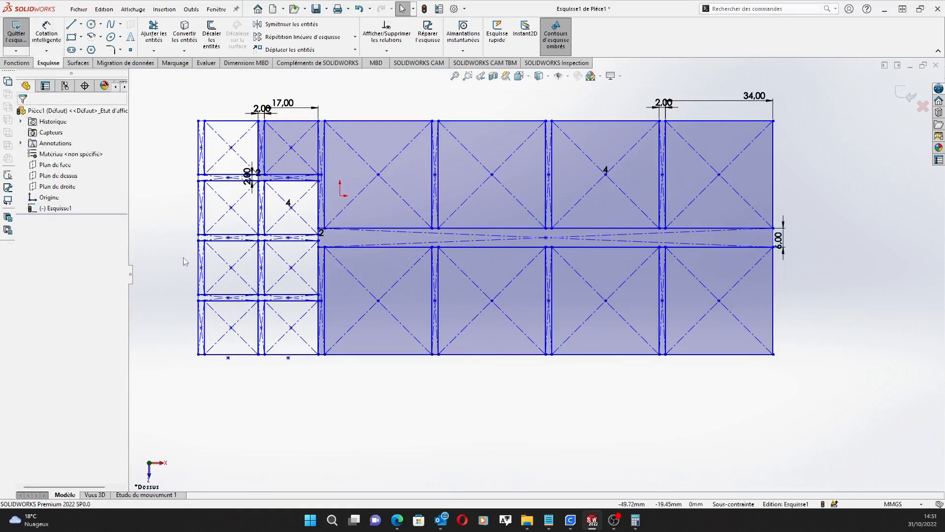
# Inspect the alignment between the 17 mm squares and the 34 mm squares around the central strip.
pyautogui.scroll(-2, 185, 261)
pyautogui.scroll(2, 184, 261)
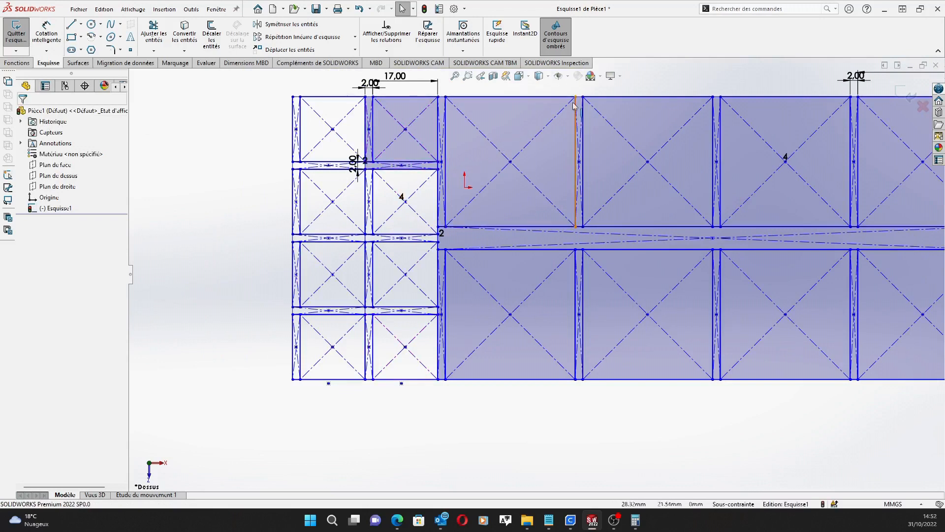
pyautogui.scroll(1, 578, 95)
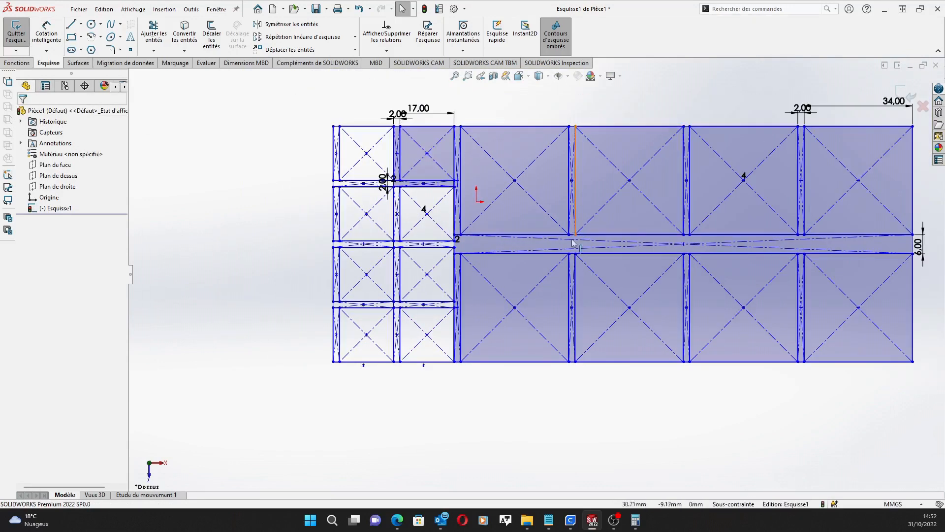
pyautogui.scroll(-5, 566, 256)
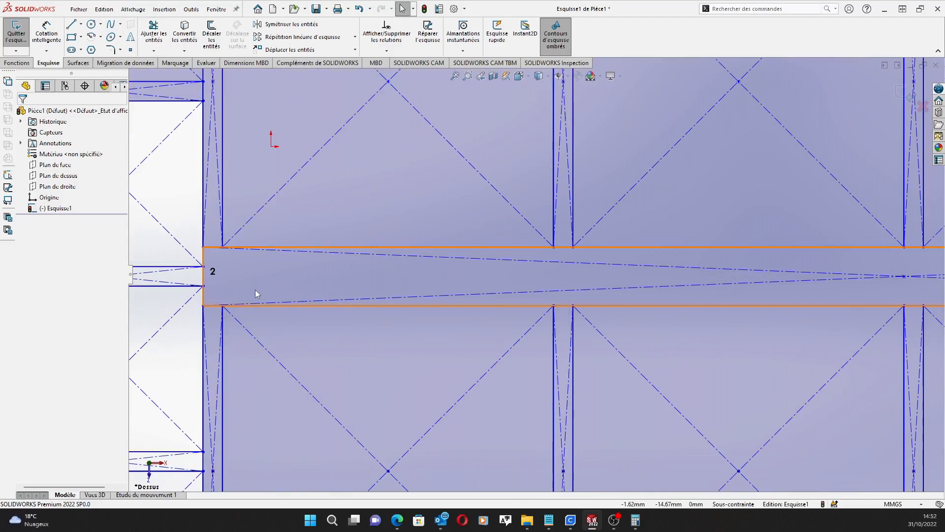
pyautogui.press('z')
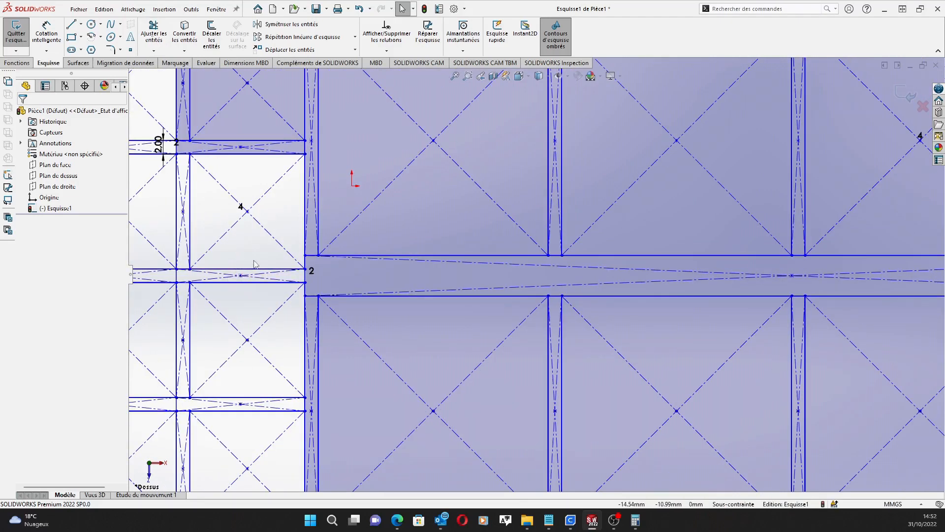
pyautogui.press('z')
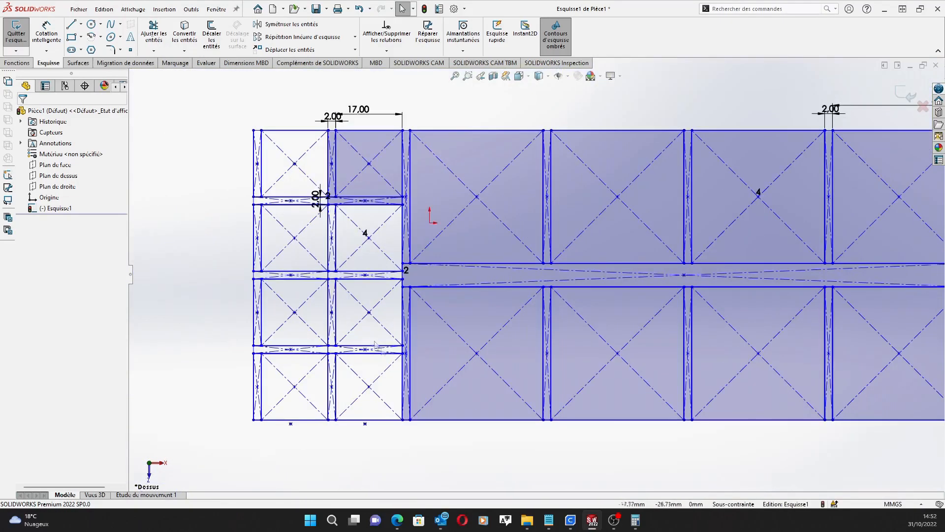
pyautogui.press('z')
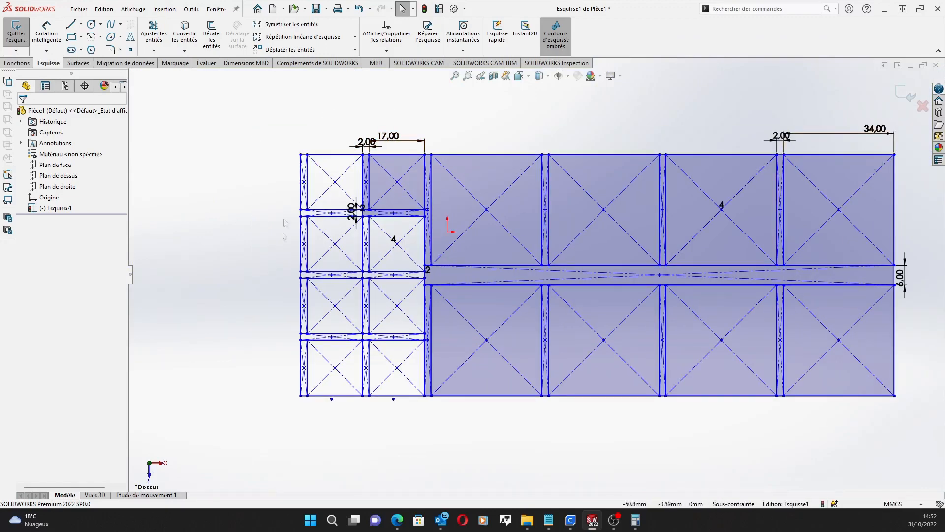
# Delete the surplus 2 mm strips along the outer left edge of the 17 mm squares and between the squares of that outer column.
pyautogui.scroll(-3, 298, 157)
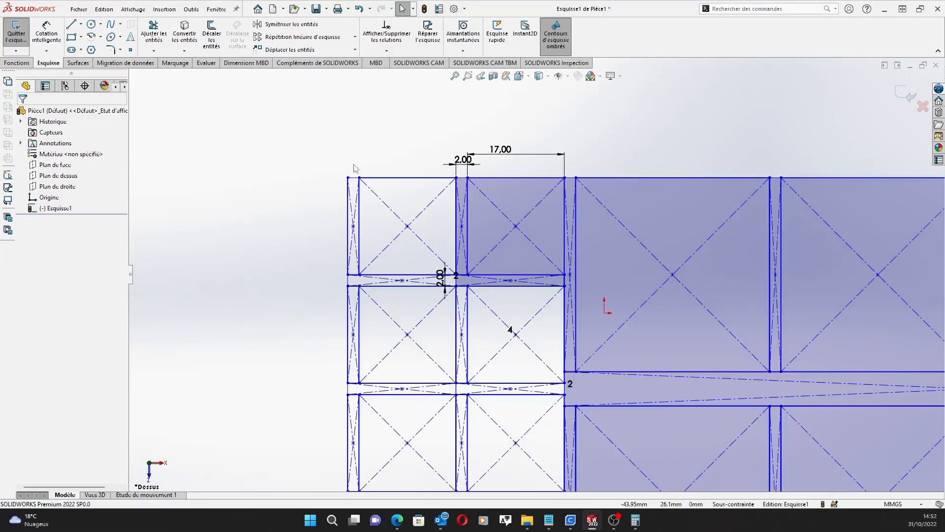
pyautogui.moveTo(354, 164)
pyautogui.mouseDown()
pyautogui.moveTo(313, 281)
pyautogui.moveTo(291, 486)
pyautogui.mouseUp()
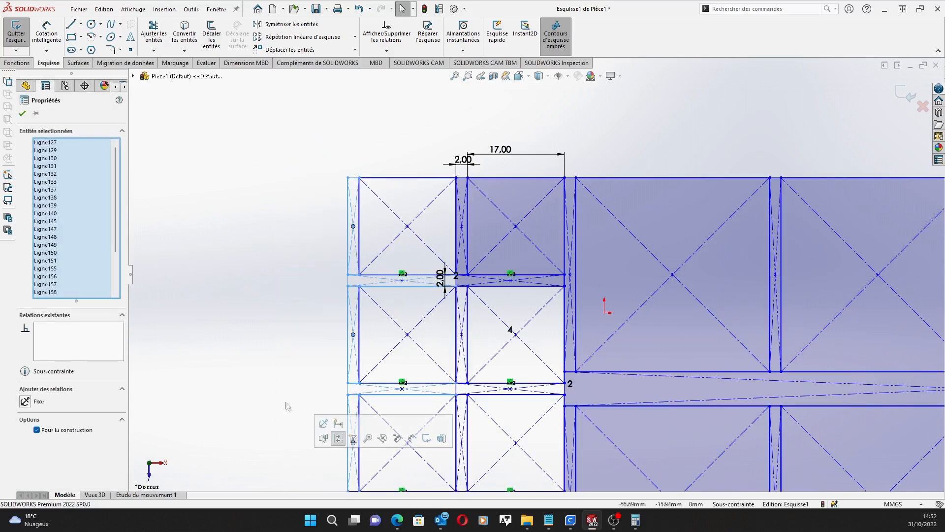
pyautogui.press('Delete')
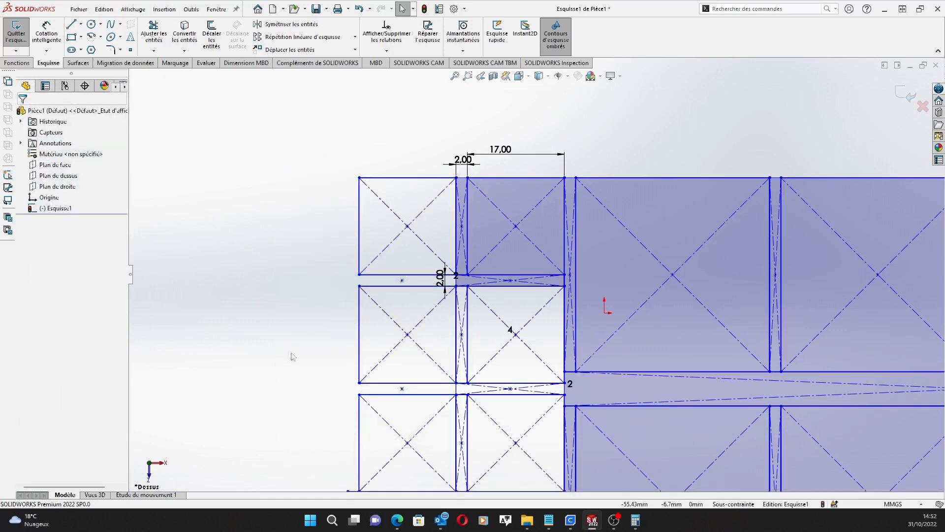
pyautogui.scroll(3, 292, 356)
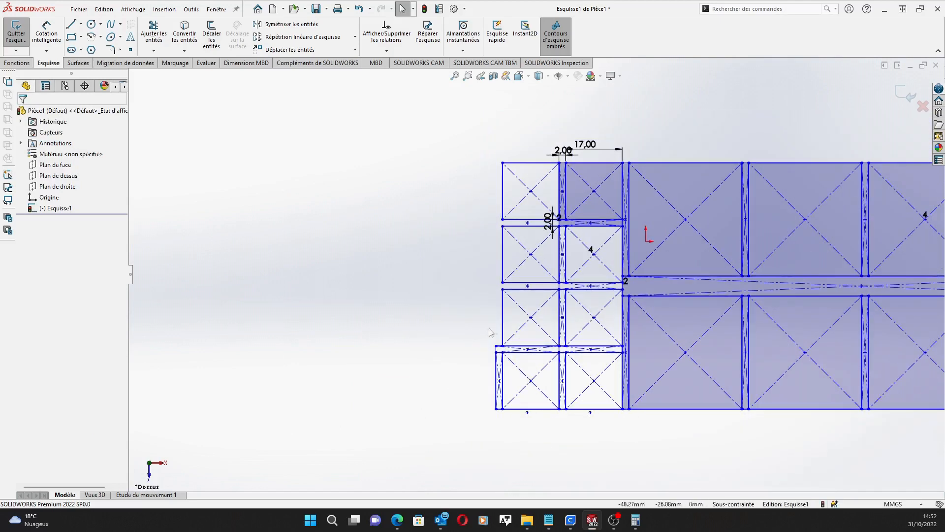
pyautogui.moveTo(498, 344); pyautogui.dragTo(454, 436)
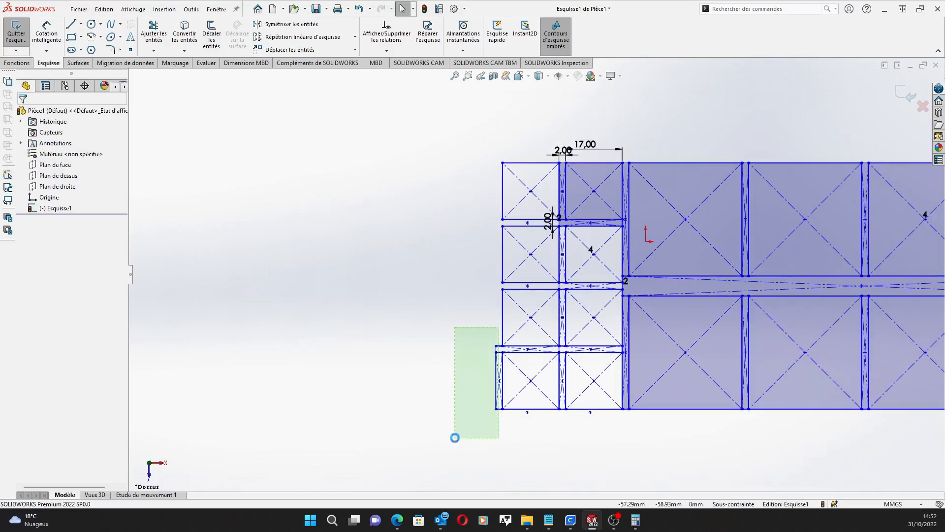
pyautogui.press('Delete')
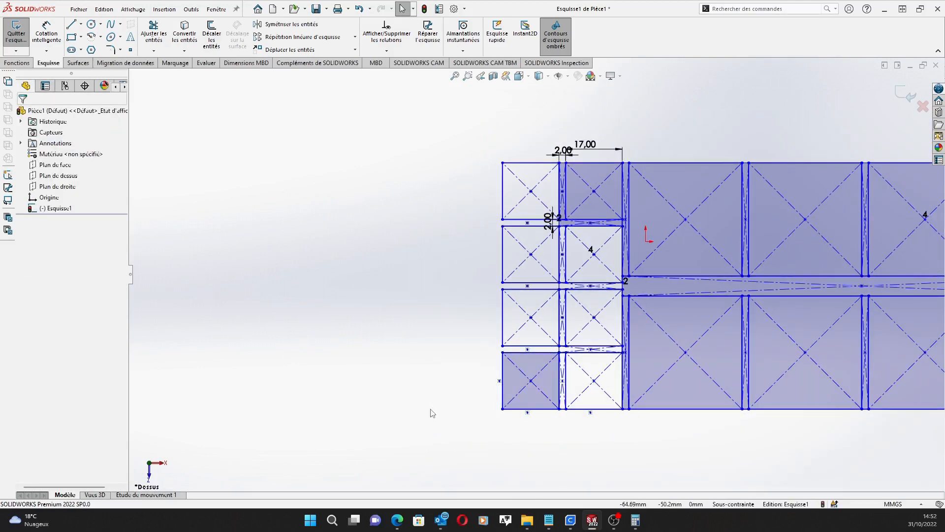
# Sketch a corner rectangle about 7 mm high along the grid's upper edge, spanning its full width of about 180 mm.
pyautogui.scroll(-2, 537, 204)
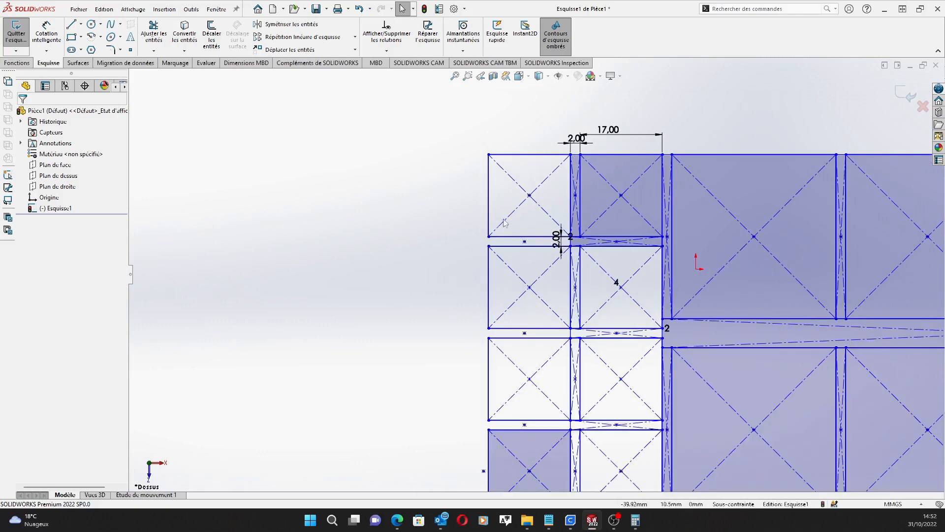
pyautogui.scroll(1, 492, 262)
pyautogui.scroll(2, 580, 272)
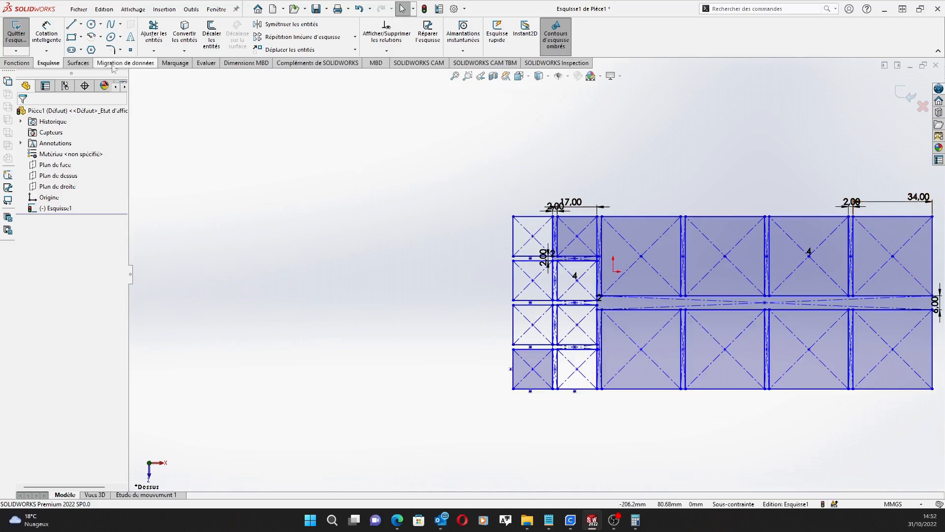
pyautogui.click(73, 39)
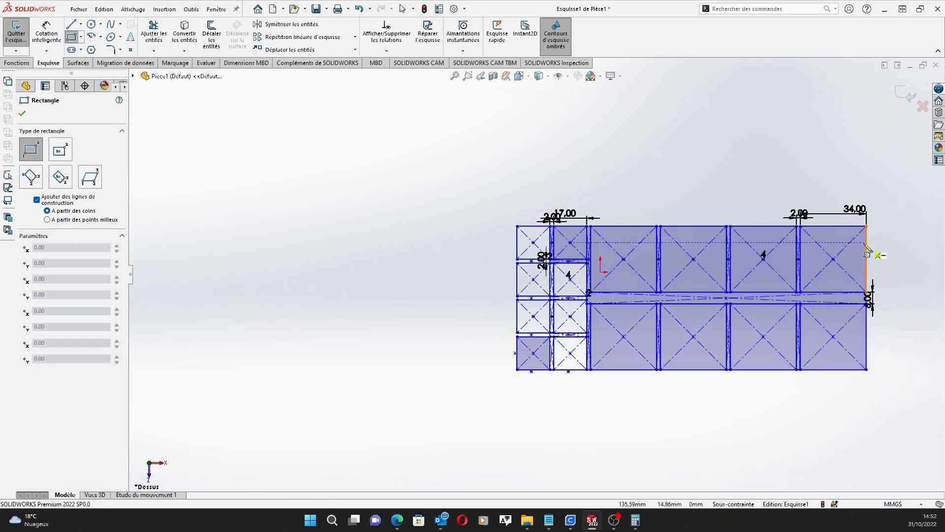
pyautogui.scroll(-2, 861, 223)
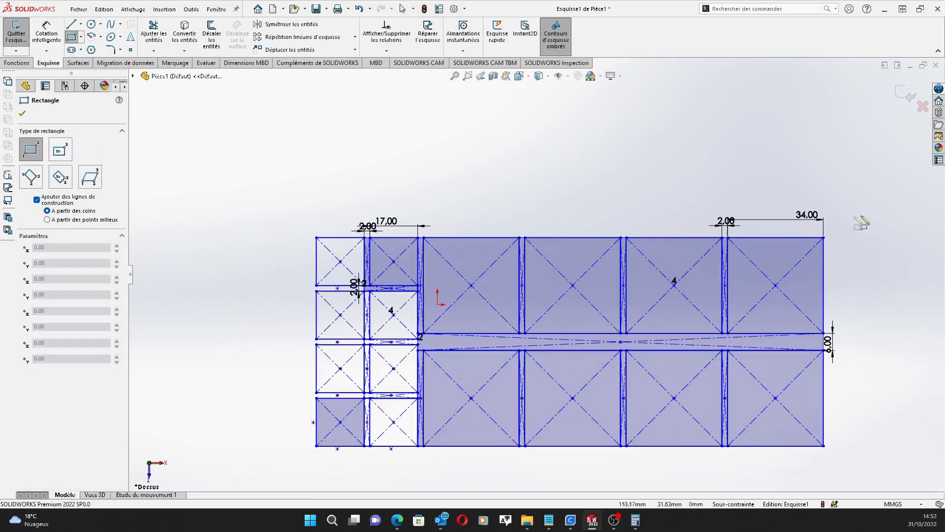
pyautogui.click(824, 237)
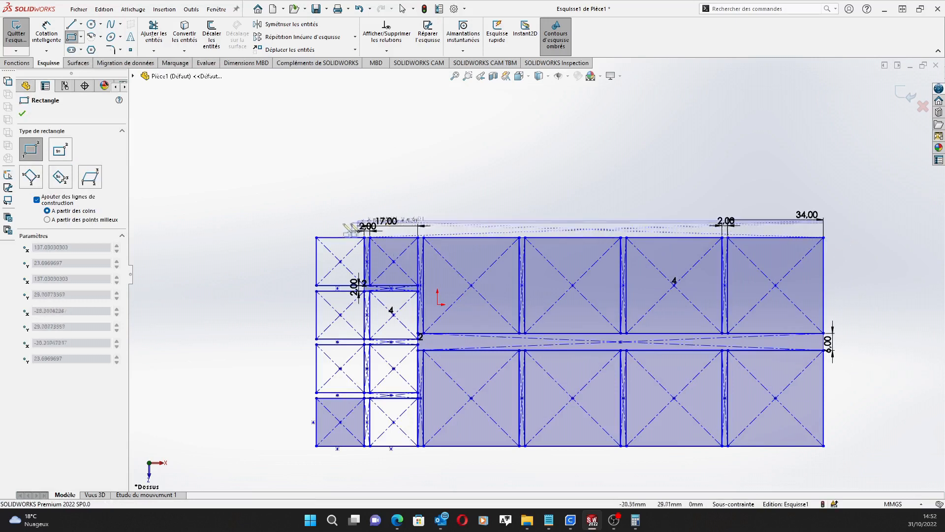
pyautogui.click(316, 218)
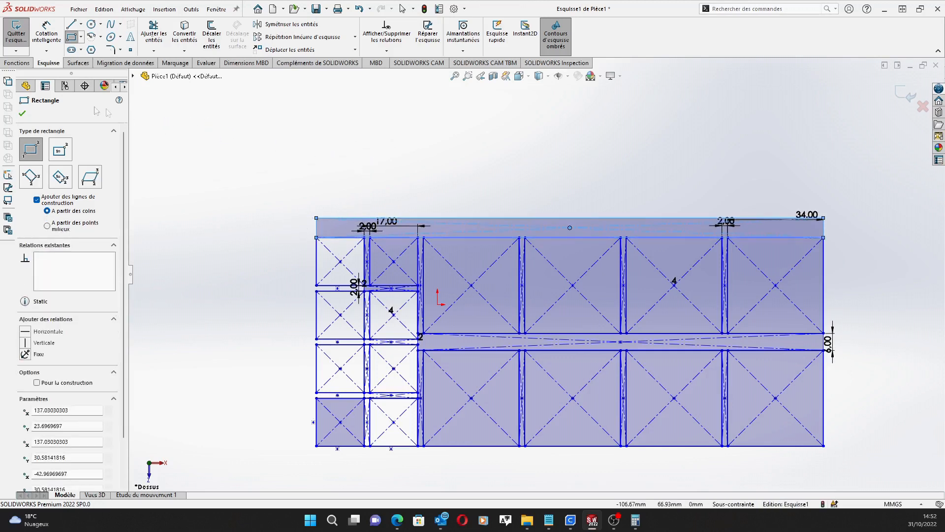
pyautogui.click(22, 115)
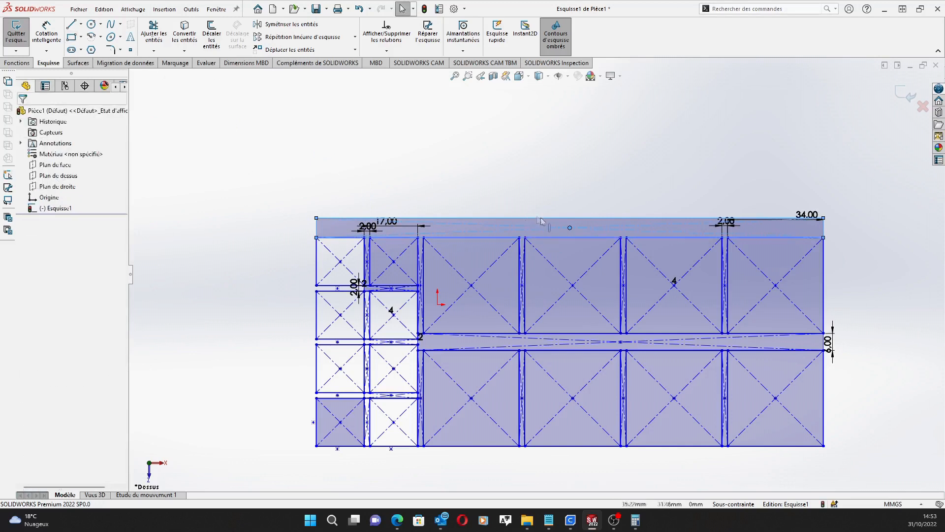
# Dimension the height of the upper border strip to 3 mm.
pyautogui.click(42, 36)
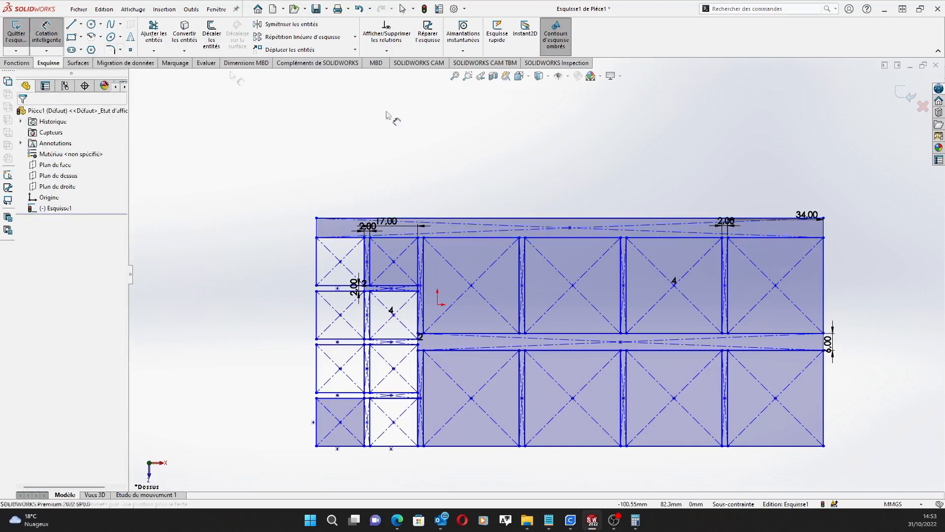
pyautogui.click(824, 231)
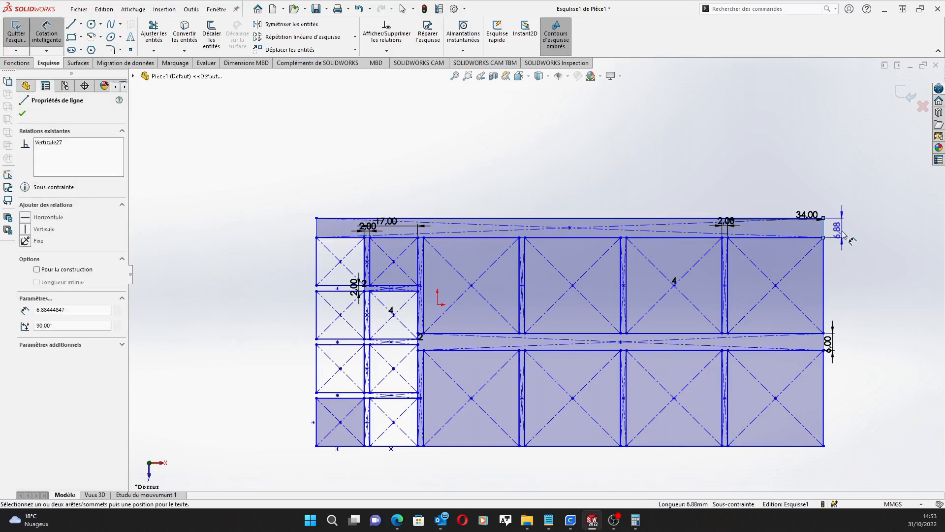
pyautogui.click(839, 230)
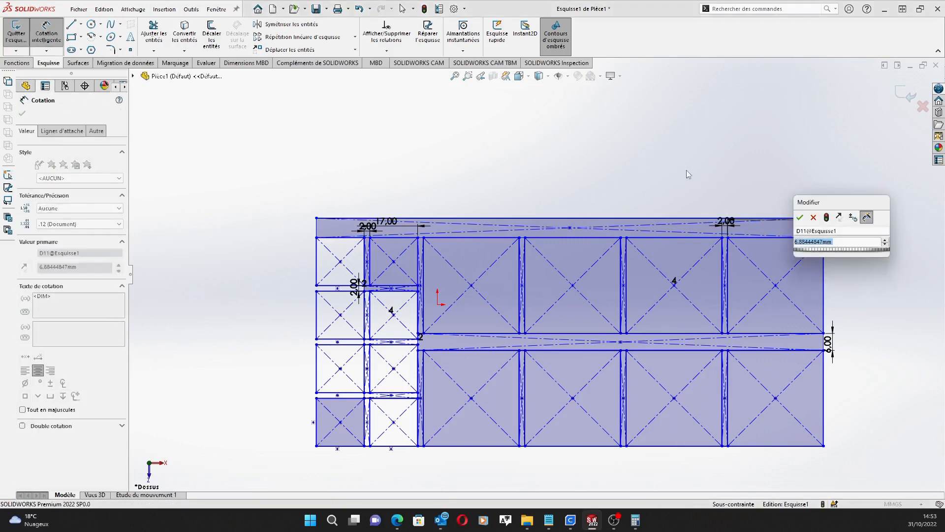
pyautogui.write('3')
pyautogui.click(799, 218)
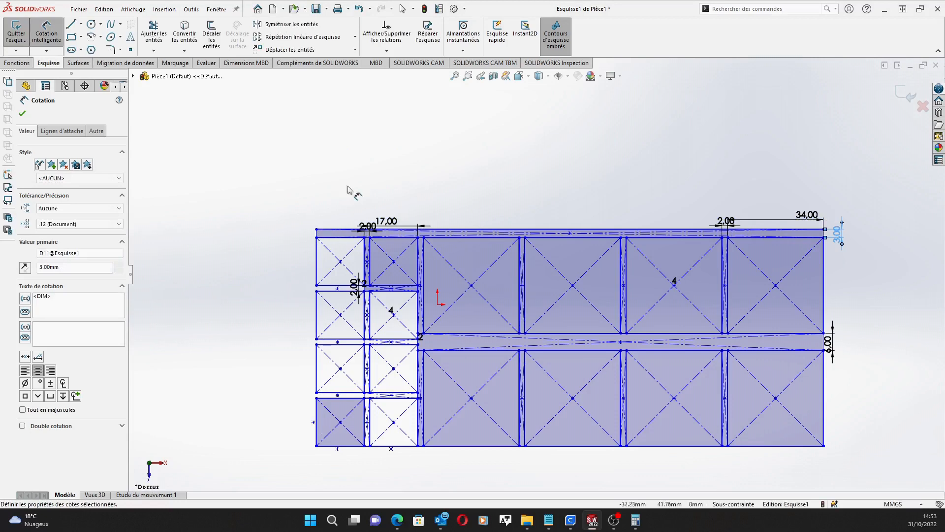
pyautogui.click(50, 34)
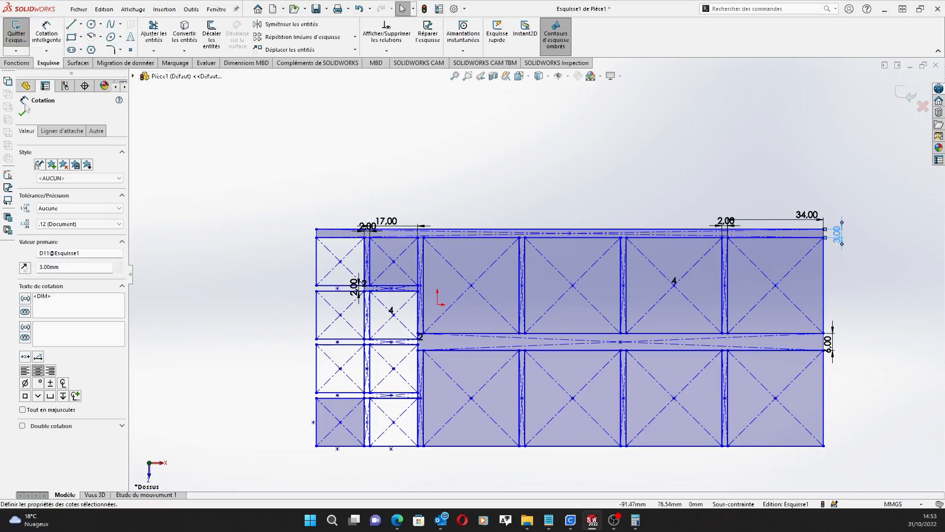
# Sketch a corner rectangle about 8 mm high along the grid's lower edge, spanning its full width.
pyautogui.click(71, 36)
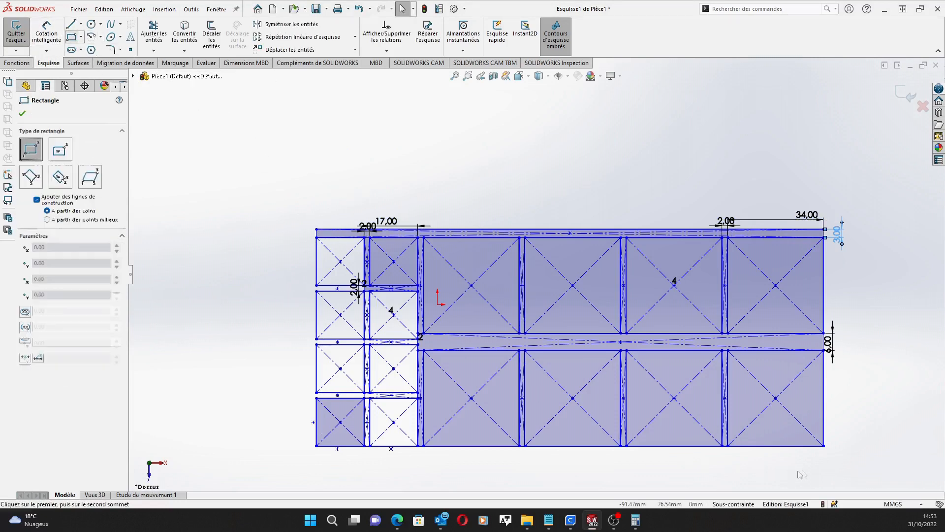
pyautogui.click(824, 446)
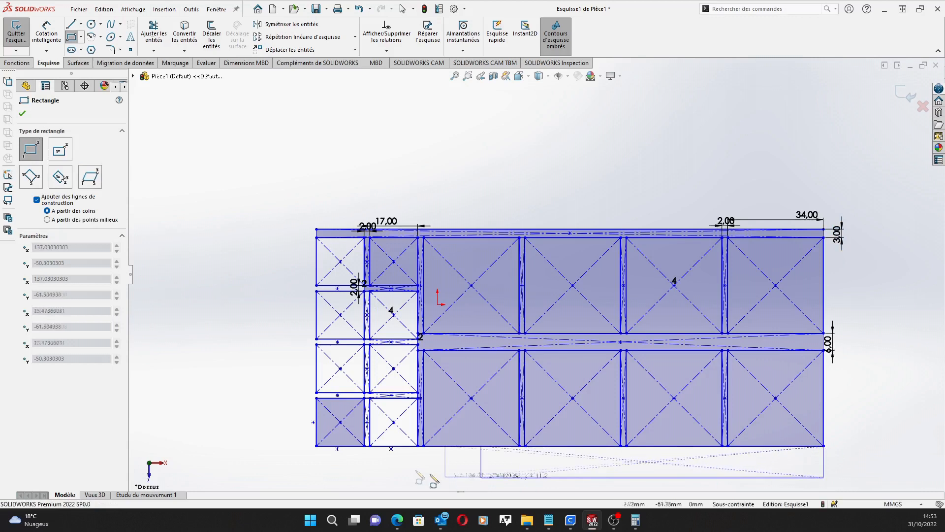
pyautogui.click(318, 468)
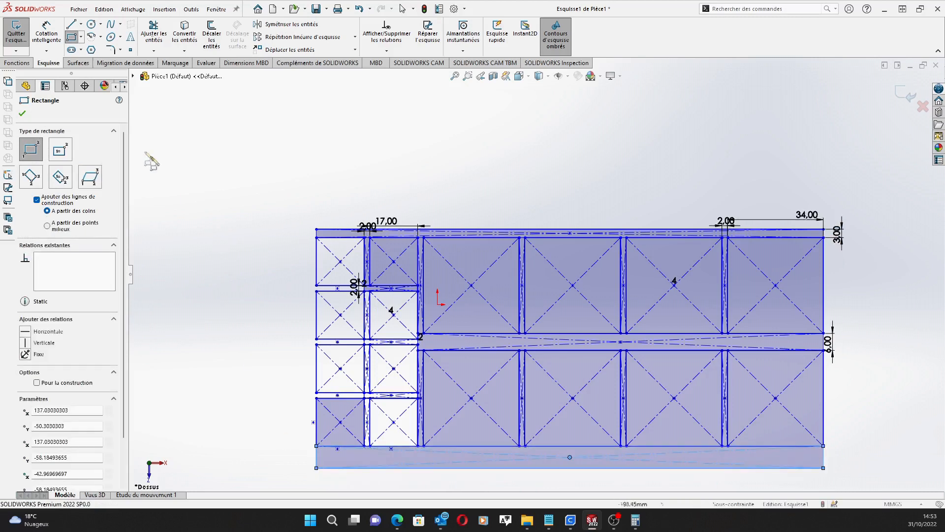
pyautogui.click(22, 114)
# Dimension the height of the lower border strip to 3 mm.
pyautogui.click(47, 34)
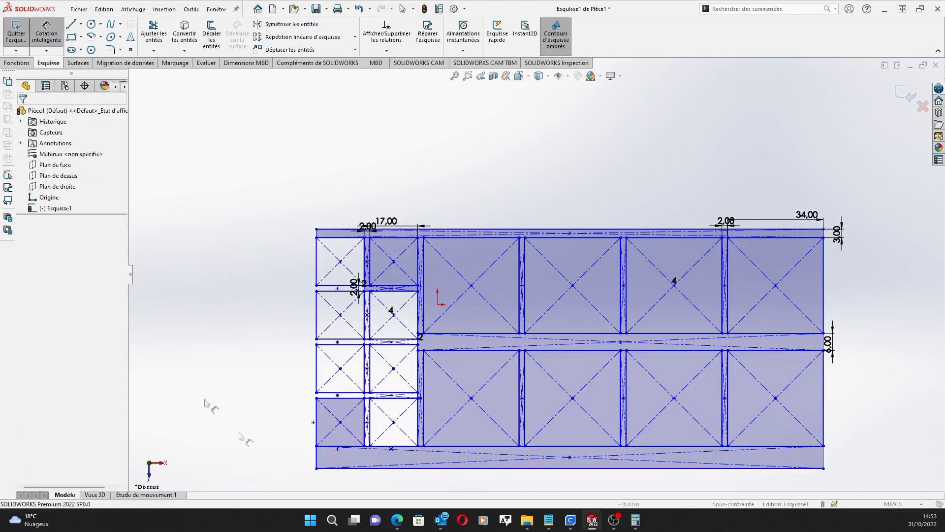
pyautogui.click(316, 455)
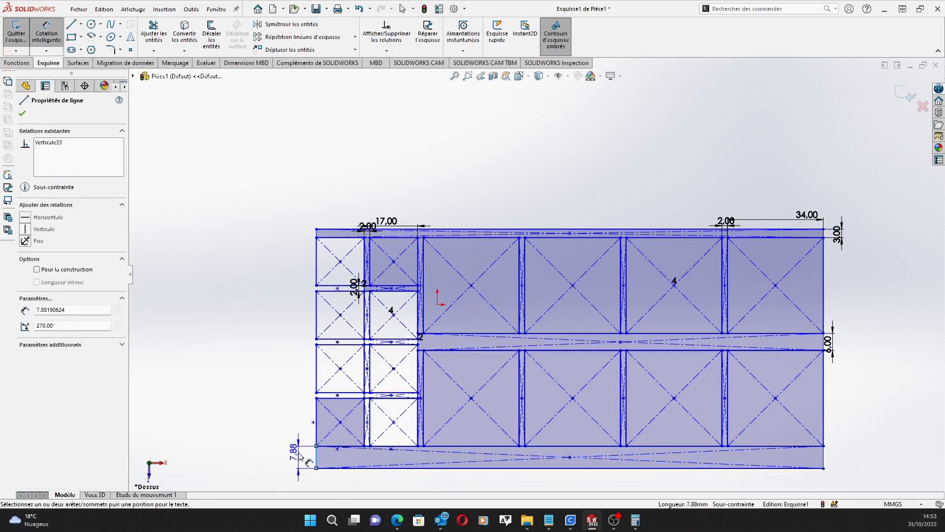
pyautogui.click(302, 455)
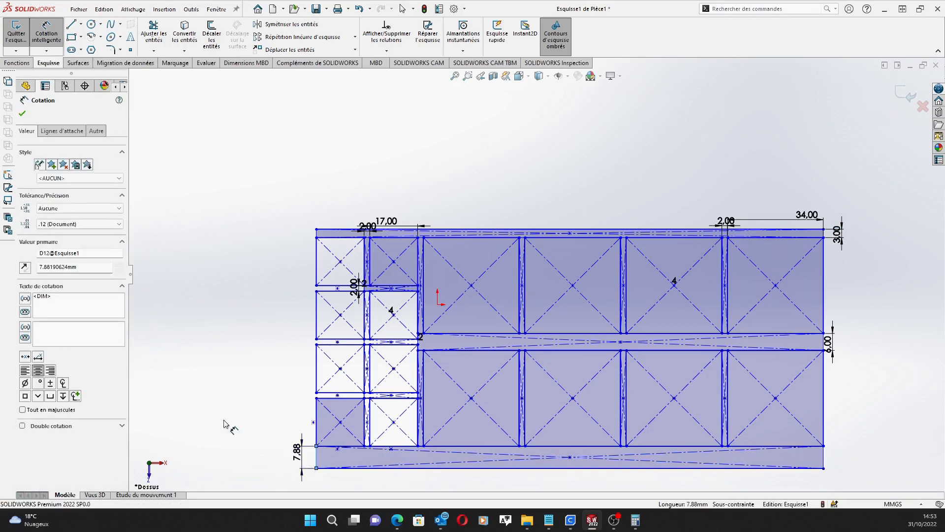
pyautogui.write('3')
pyautogui.press('Return')
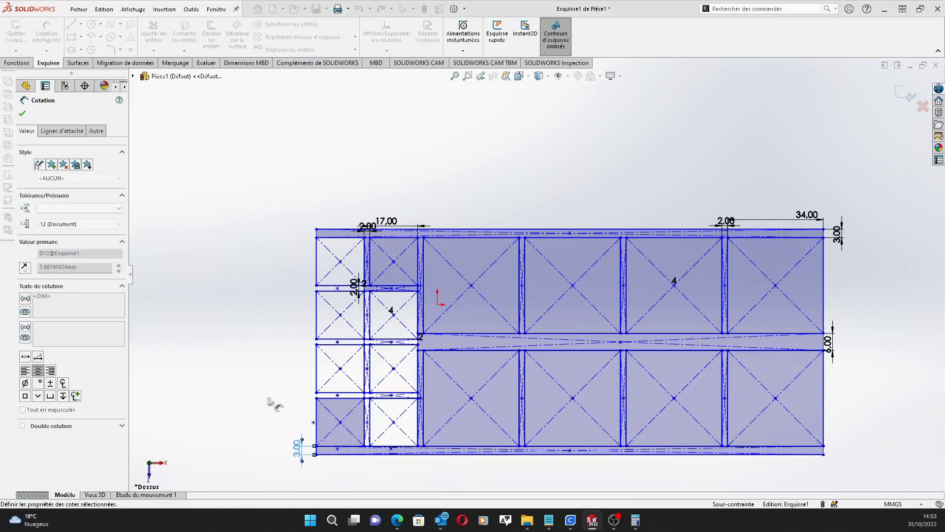
pyautogui.click(60, 36)
# Sketch full-height rectangles along both ends of the grid, about 9 mm wide at the left and about 18 mm wide at the right.
pyautogui.click(71, 37)
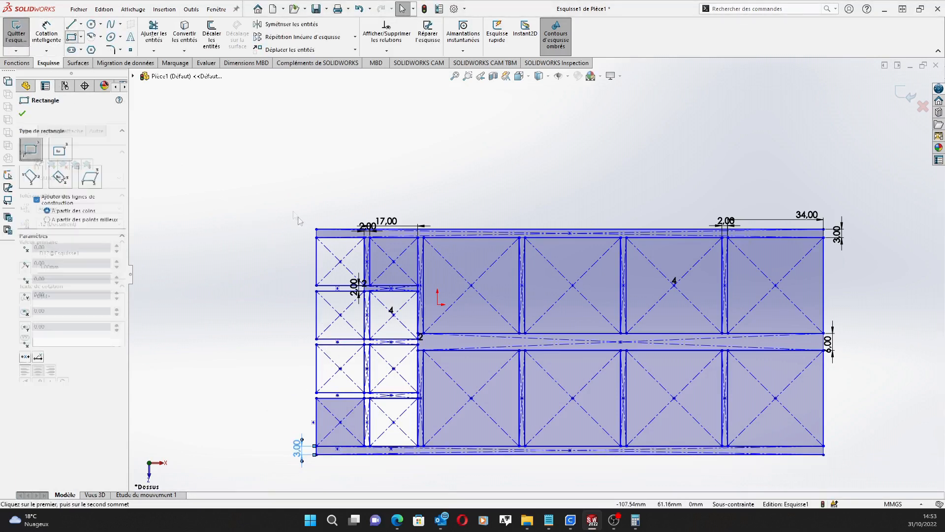
pyautogui.click(316, 230)
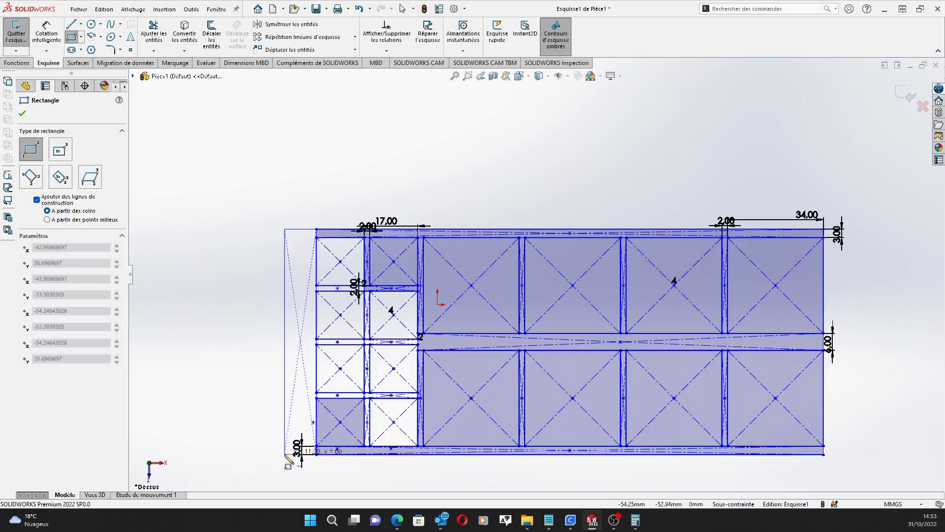
pyautogui.scroll(-5, 298, 453)
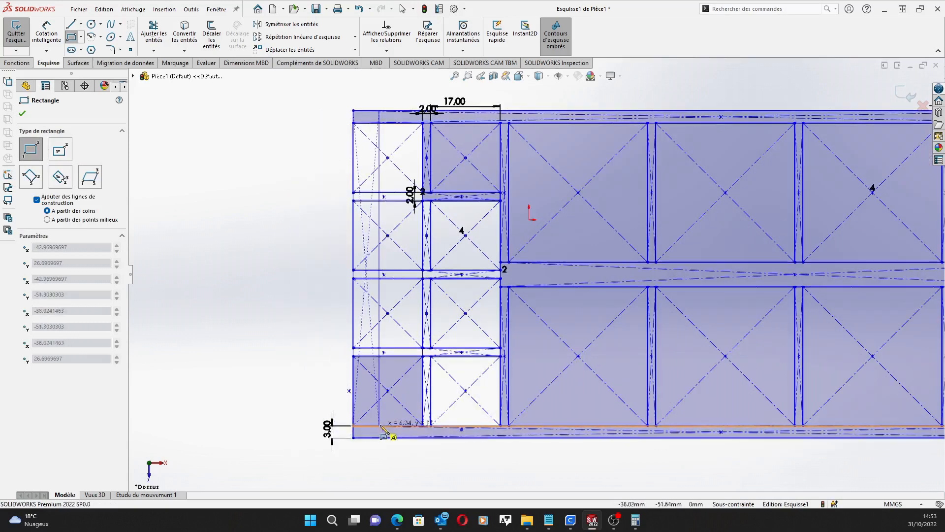
pyautogui.click(309, 433)
pyautogui.scroll(5, 428, 185)
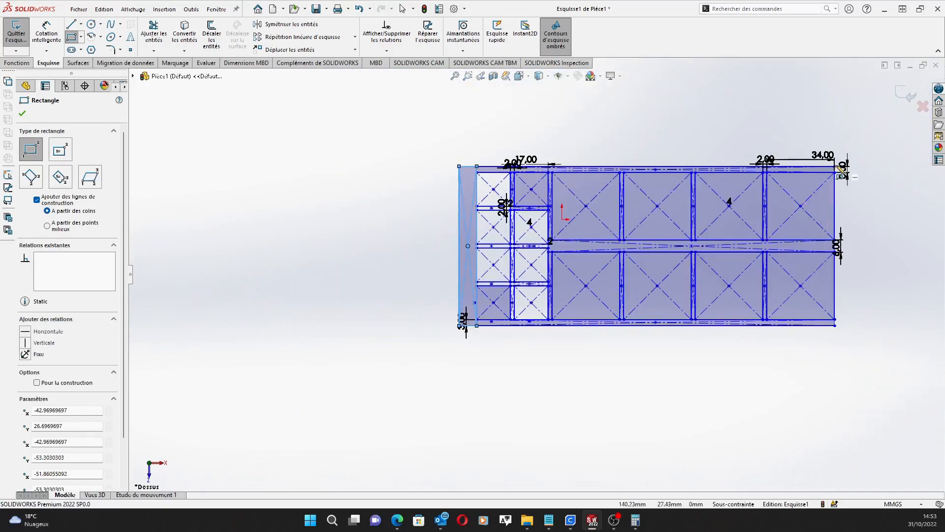
pyautogui.click(837, 167)
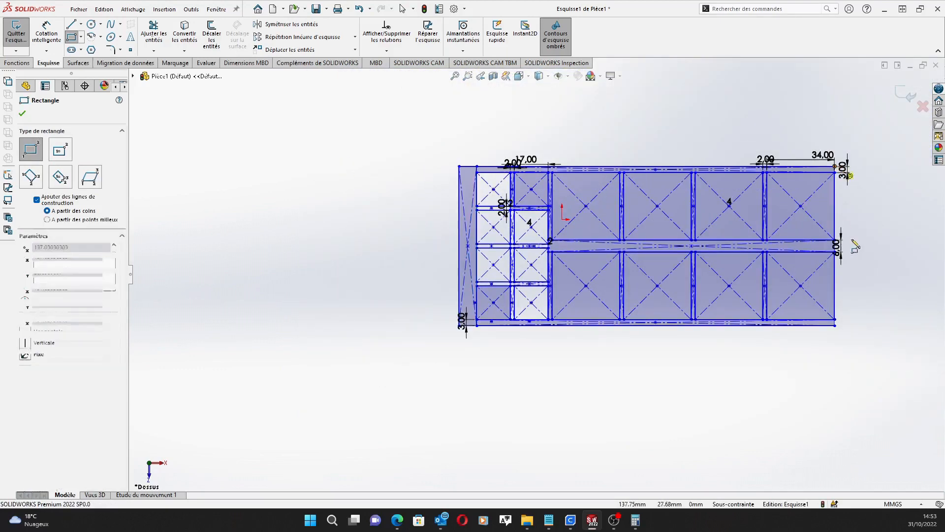
pyautogui.click(872, 325)
# Dimension the width of the left border strip to 3 mm.
pyautogui.press('d')
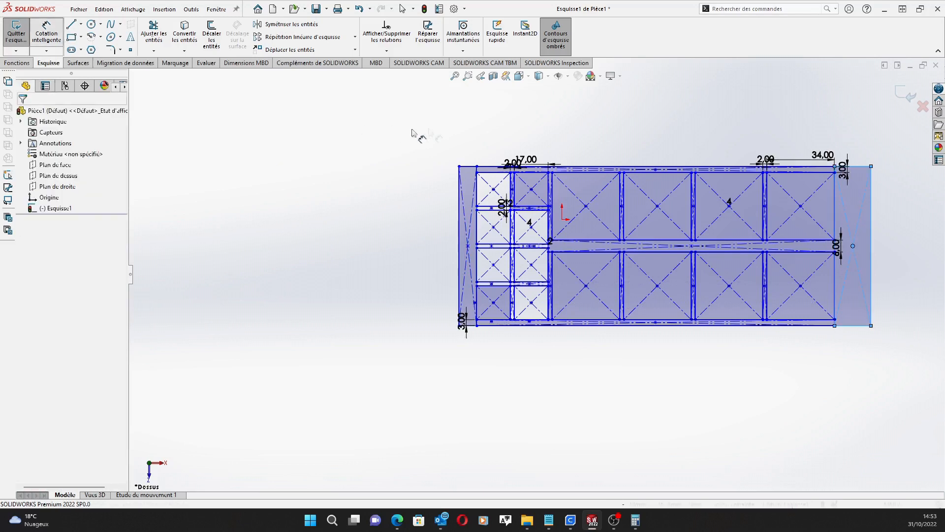
pyautogui.click(468, 166)
pyautogui.click(466, 146)
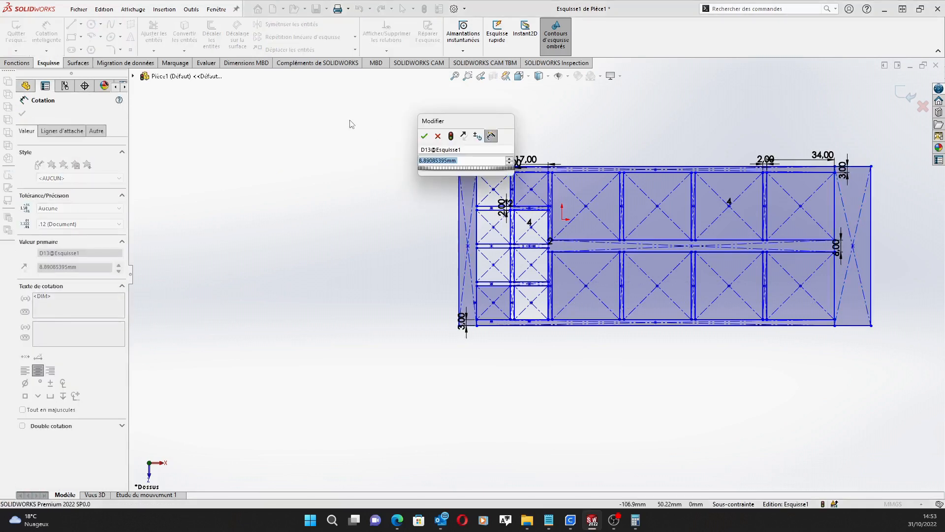
pyautogui.write('3')
pyautogui.press('Return')
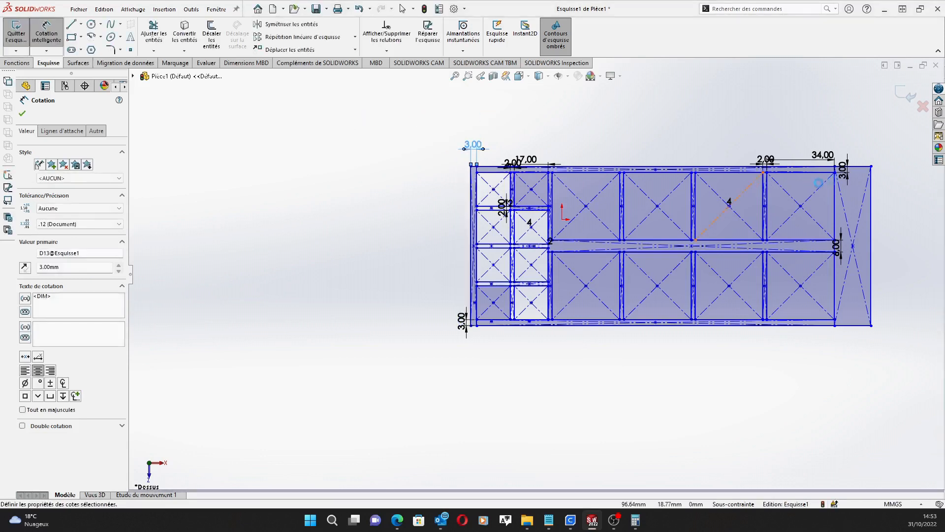
# Dimension the width of the right border strip to 3 mm.
pyautogui.click(865, 170)
pyautogui.click(861, 139)
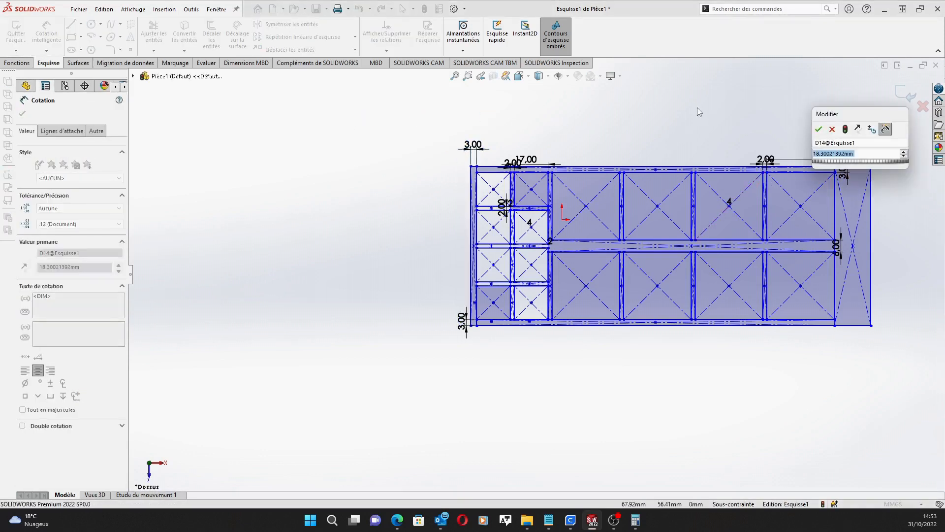
pyautogui.write('3')
pyautogui.press('Return')
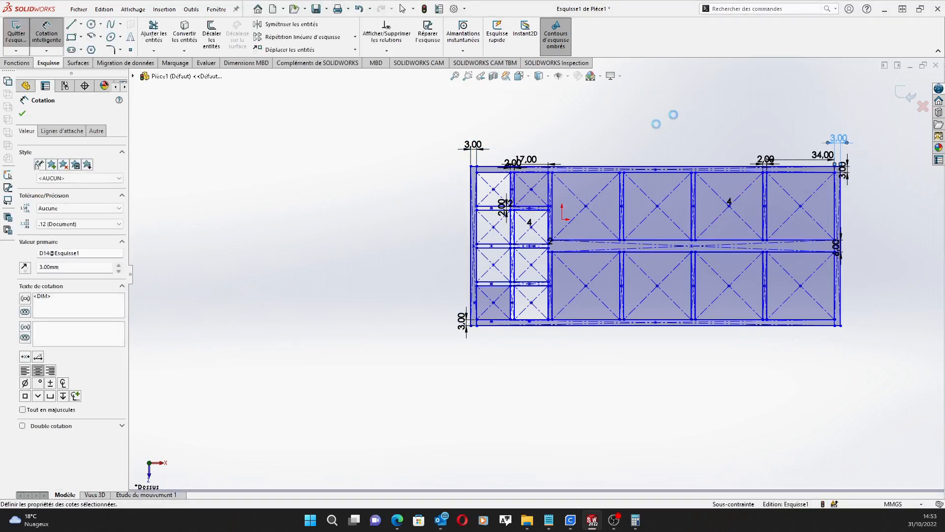
# Finish dimensioning and trim the overlapping border-strip lines at the grid's upper-left and upper-right outer corners.
pyautogui.scroll(2, 851, 190)
pyautogui.scroll(-3, 851, 192)
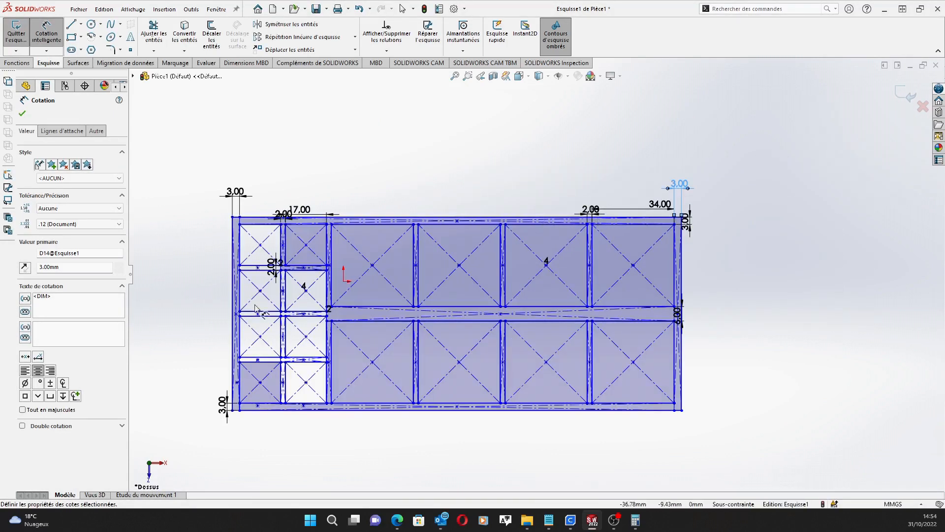
pyautogui.click(23, 114)
pyautogui.scroll(-2, 270, 139)
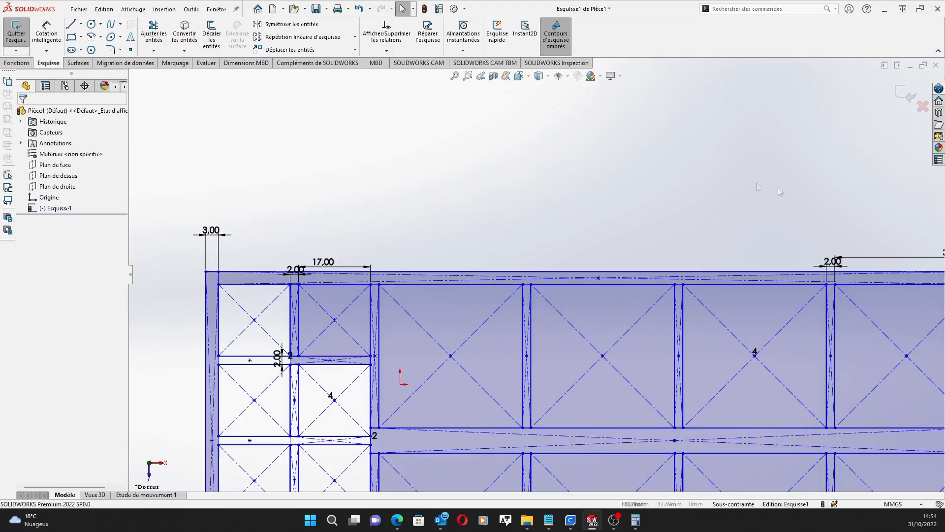
pyautogui.click(154, 33)
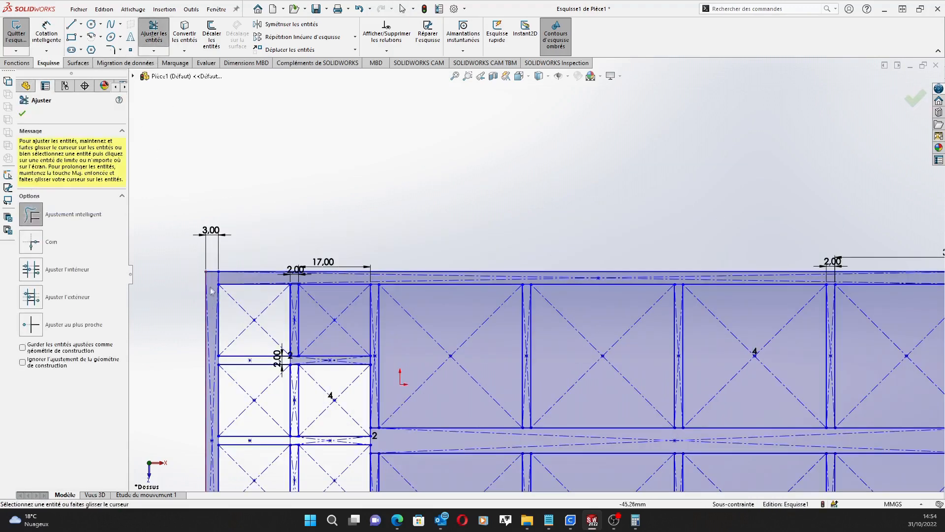
pyautogui.moveTo(224, 281); pyautogui.dragTo(229, 283)
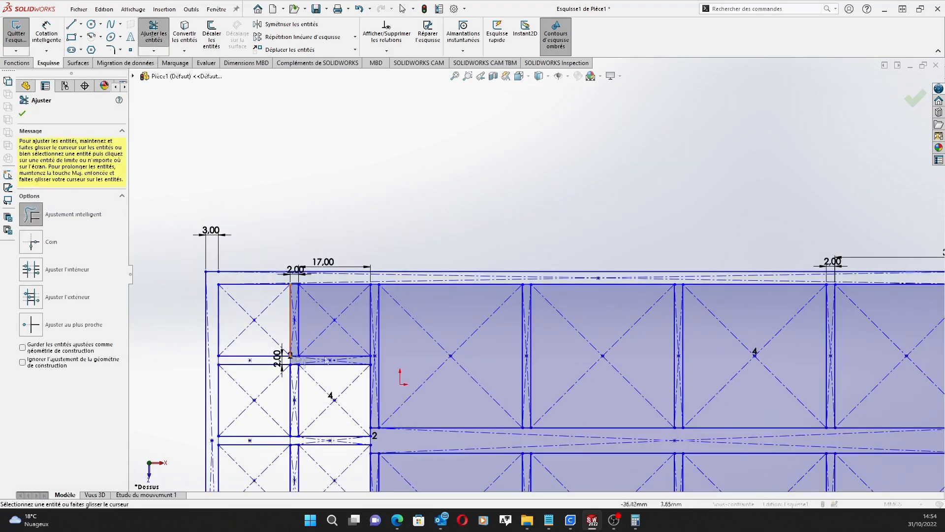
pyautogui.scroll(6, 729, 303)
pyautogui.scroll(-2, 728, 295)
pyautogui.scroll(-5, 641, 296)
pyautogui.moveTo(668, 228)
pyautogui.mouseDown()
pyautogui.moveTo(683, 229)
pyautogui.moveTo(696, 251)
pyautogui.mouseUp()
pyautogui.scroll(5, 675, 386)
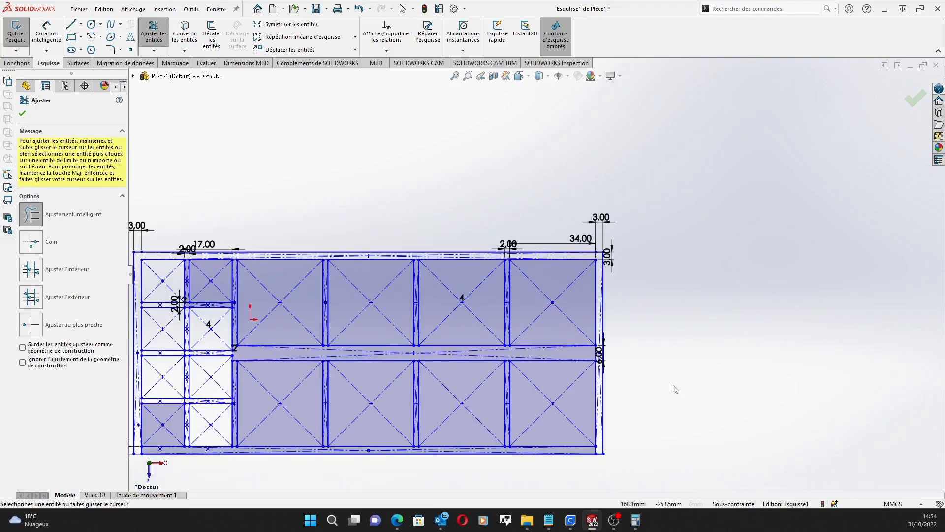
# Trim the overlapping border-strip lines at the grid's lower outer corners and exit the sketch.
pyautogui.scroll(-5, 670, 394)
pyautogui.moveTo(704, 378); pyautogui.dragTo(690, 385)
pyautogui.scroll(5, 339, 398)
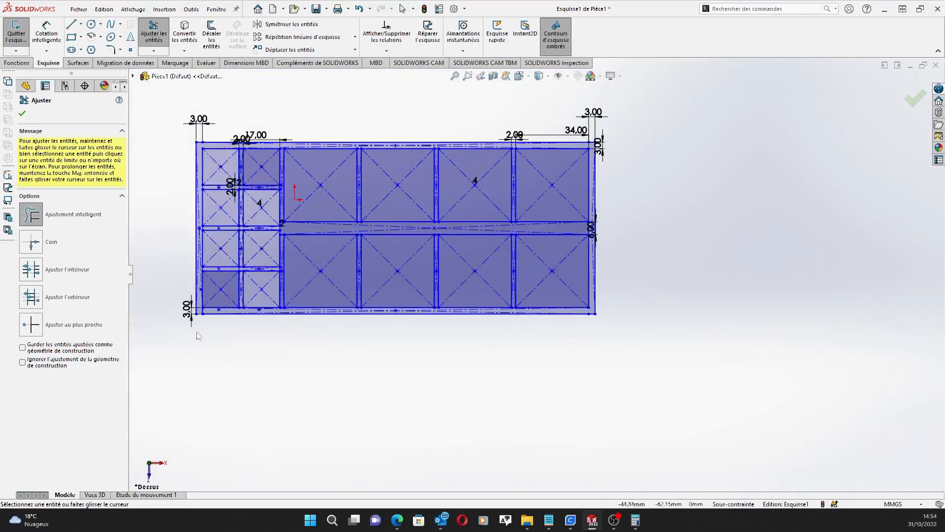
pyautogui.scroll(-4, 201, 338)
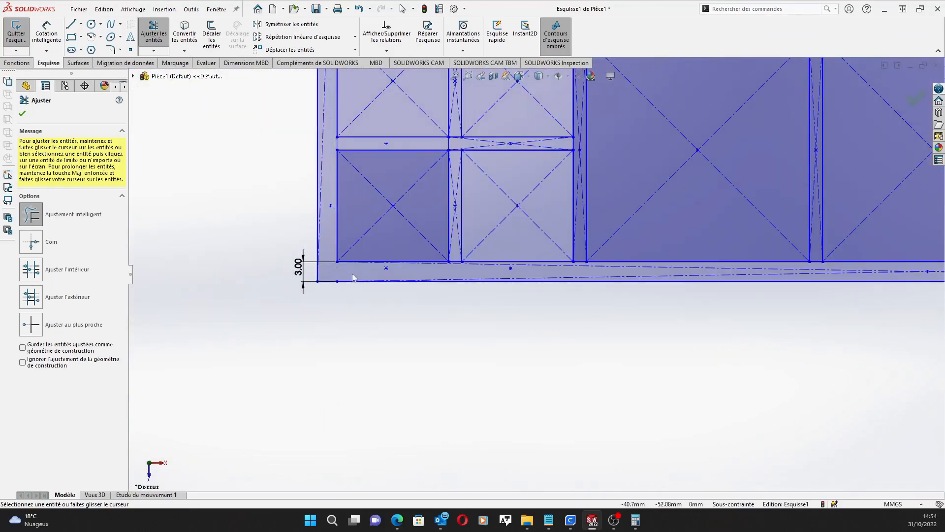
pyautogui.scroll(6, 701, 216)
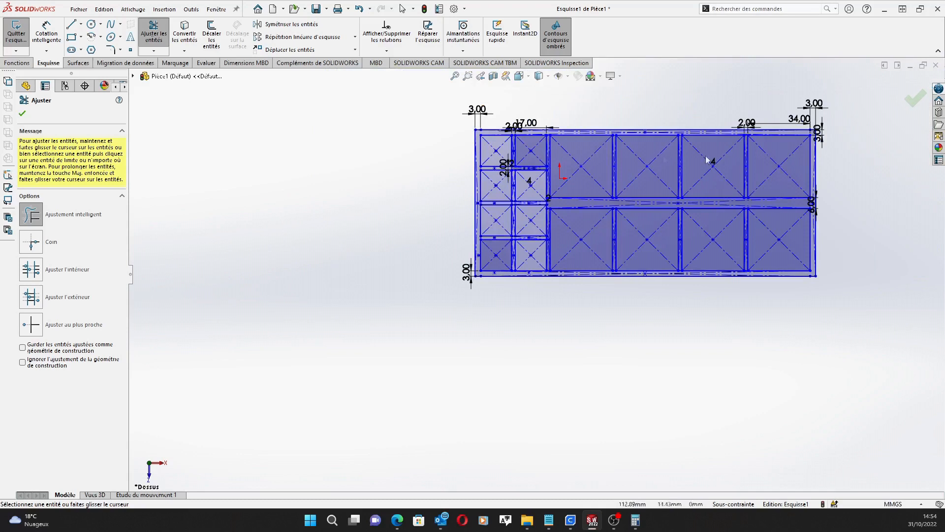
pyautogui.scroll(-3, 656, 150)
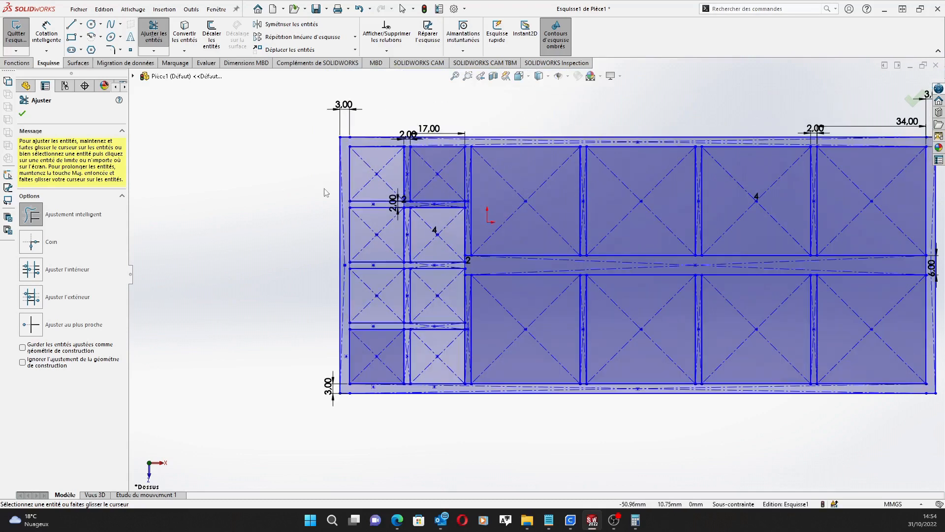
pyautogui.click(22, 114)
pyautogui.scroll(2, 848, 117)
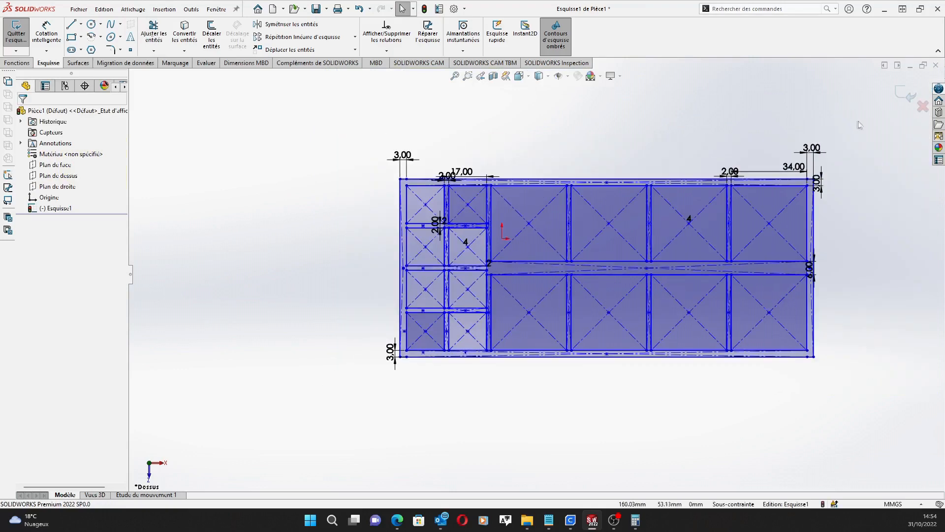
pyautogui.click(909, 98)
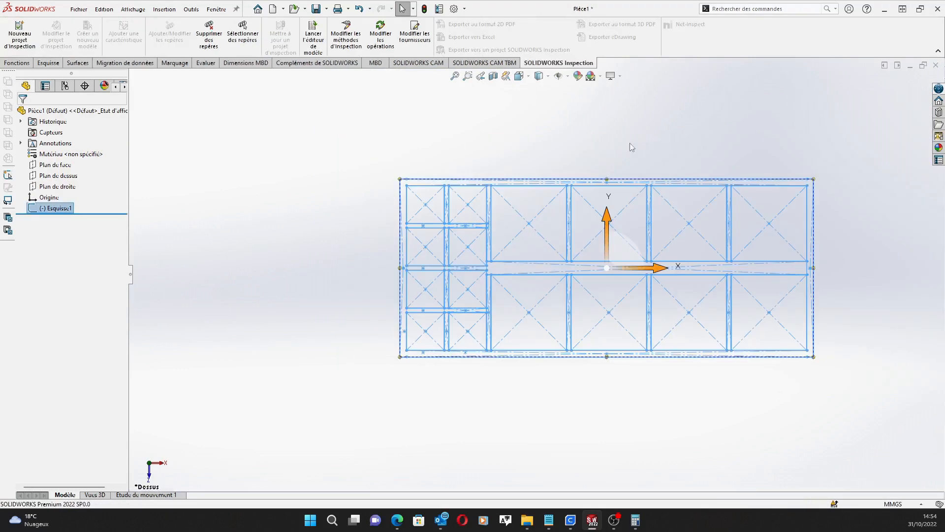
# Start a boss extrude of the grid sketch with the upper two rows of divider strips between the 17 mm squares as contours.
pyautogui.moveTo(422, 327)
pyautogui.mouseDown(button='middle')
pyautogui.moveTo(384, 188)
pyautogui.moveTo(414, 164)
pyautogui.moveTo(389, 190)
pyautogui.mouseUp(button='middle')
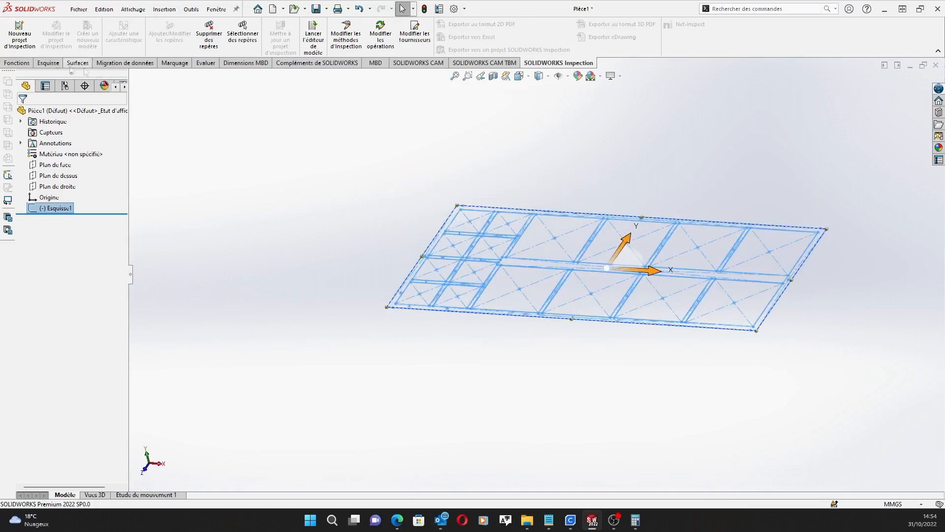
pyautogui.click(16, 64)
pyautogui.click(23, 42)
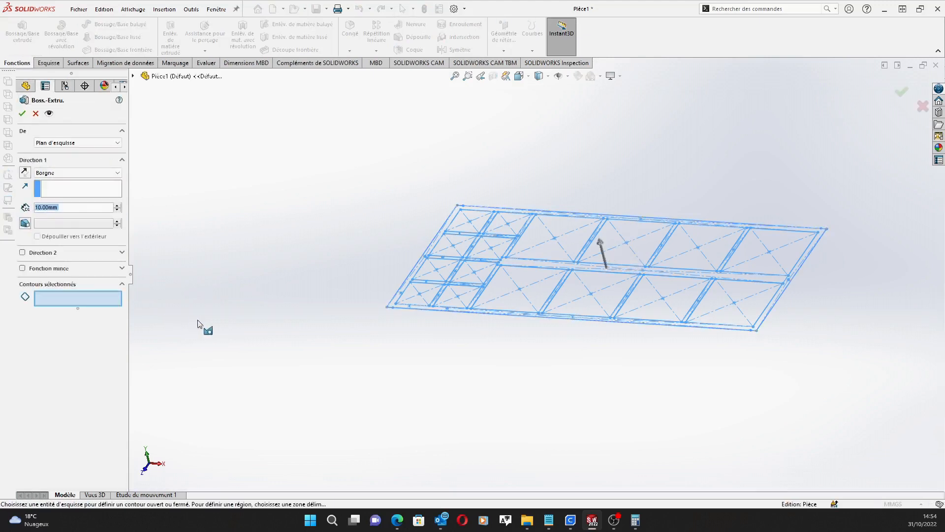
pyautogui.scroll(-3, 640, 238)
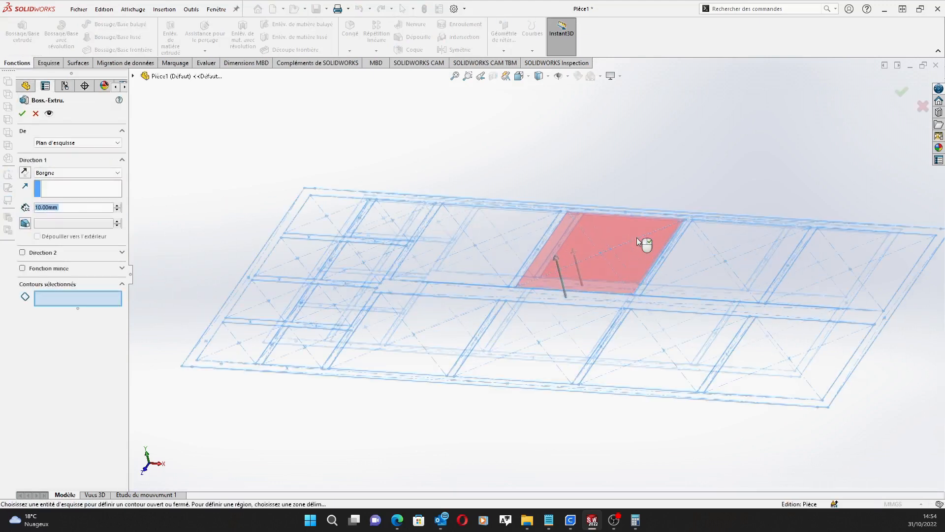
pyautogui.scroll(-1, 251, 244)
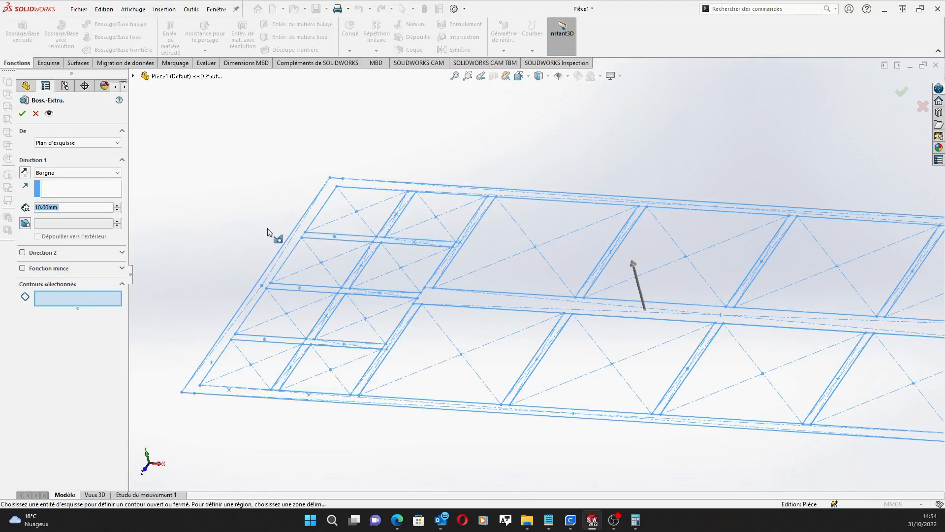
pyautogui.click(324, 240)
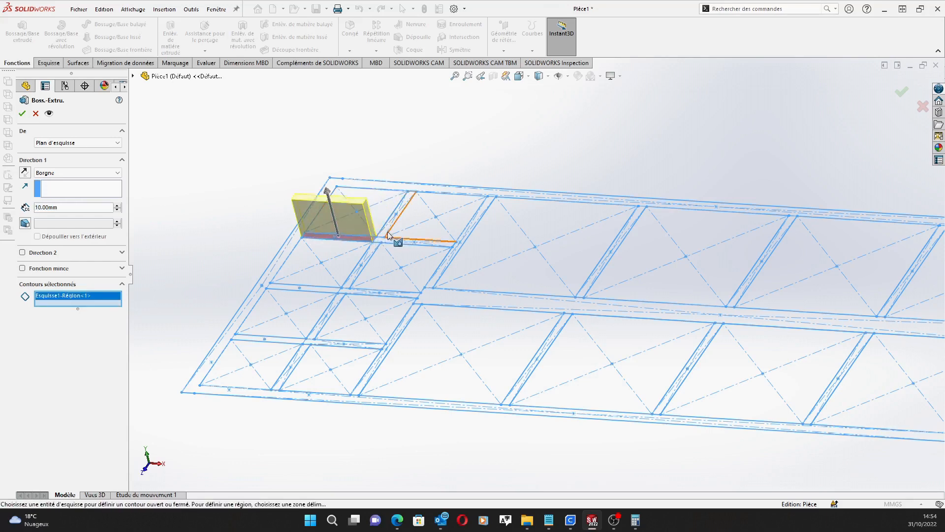
pyautogui.scroll(-4, 389, 236)
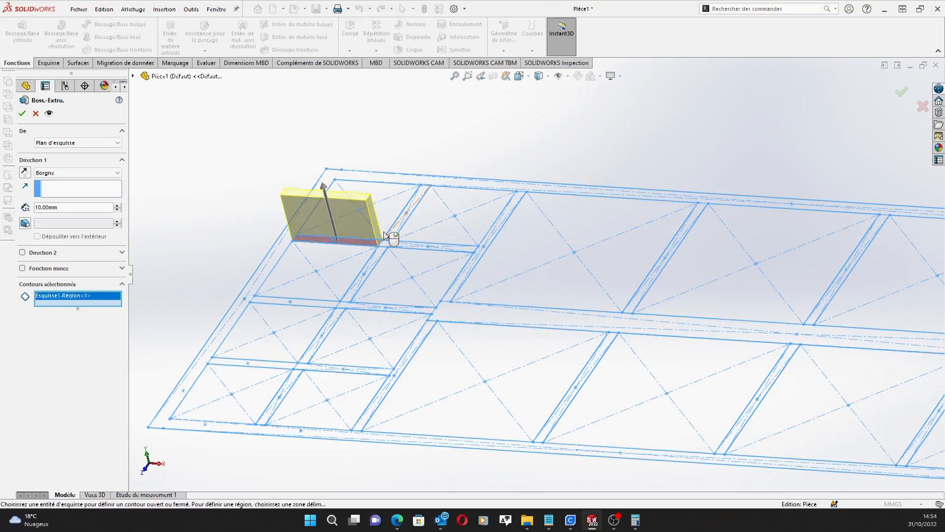
pyautogui.scroll(-3, 395, 241)
pyautogui.click(444, 250)
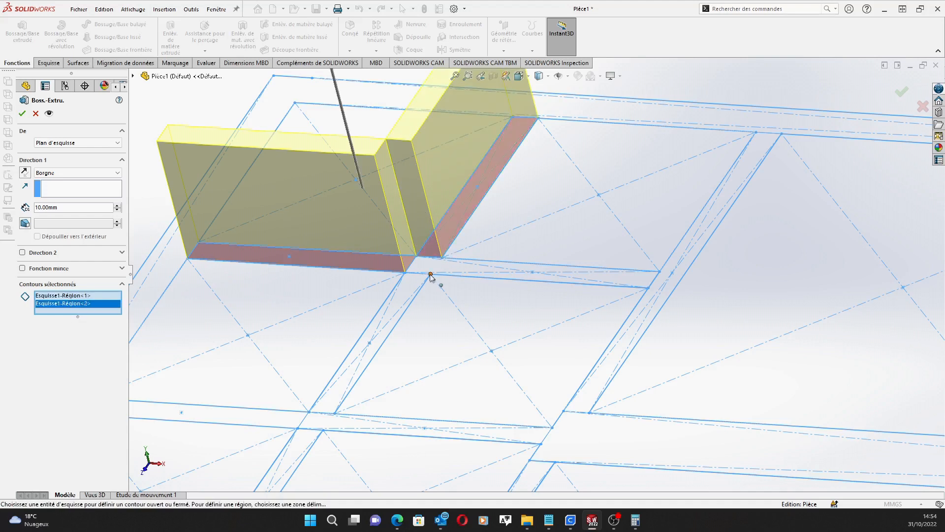
pyautogui.click(429, 268)
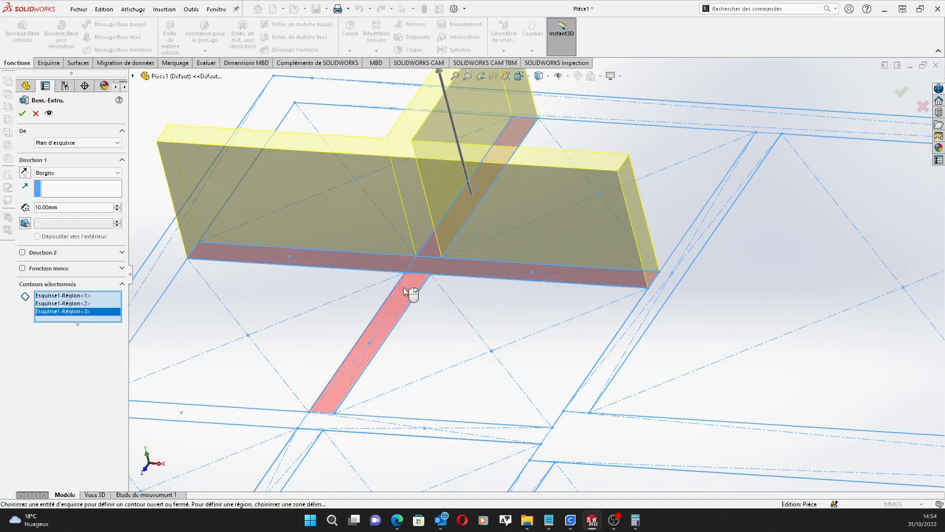
pyautogui.click(410, 292)
pyautogui.click(275, 418)
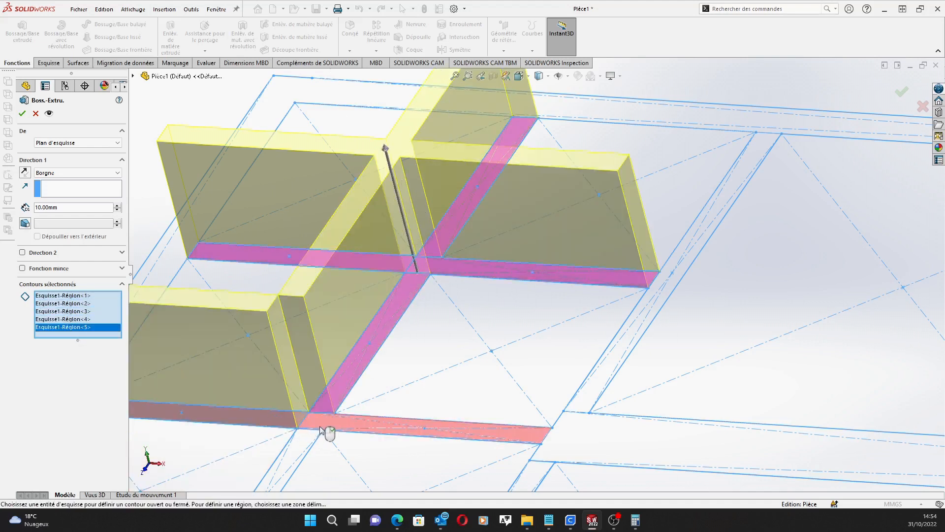
pyautogui.click(323, 424)
# Add the remaining four divider strips between the lower 17 mm squares to the extrusion contours.
pyautogui.scroll(3, 323, 424)
pyautogui.scroll(2, 396, 401)
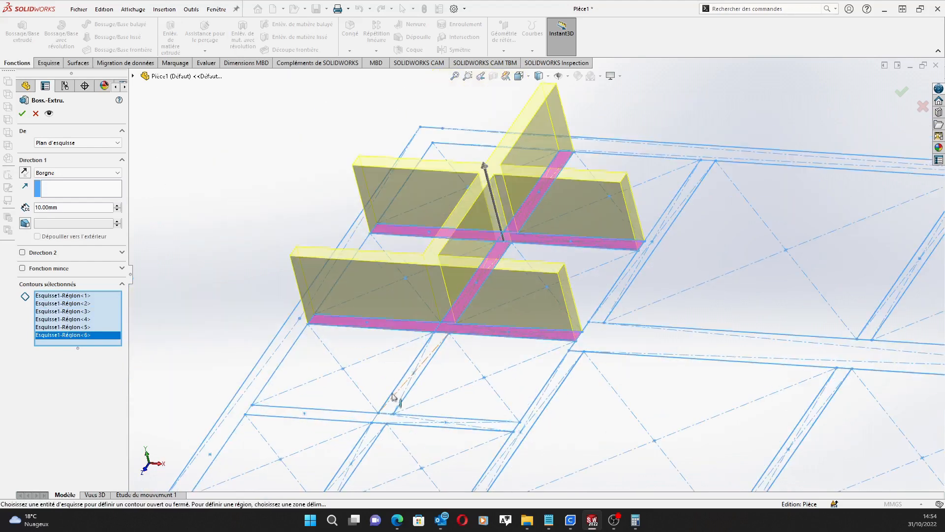
pyautogui.click(400, 411)
pyautogui.click(364, 420)
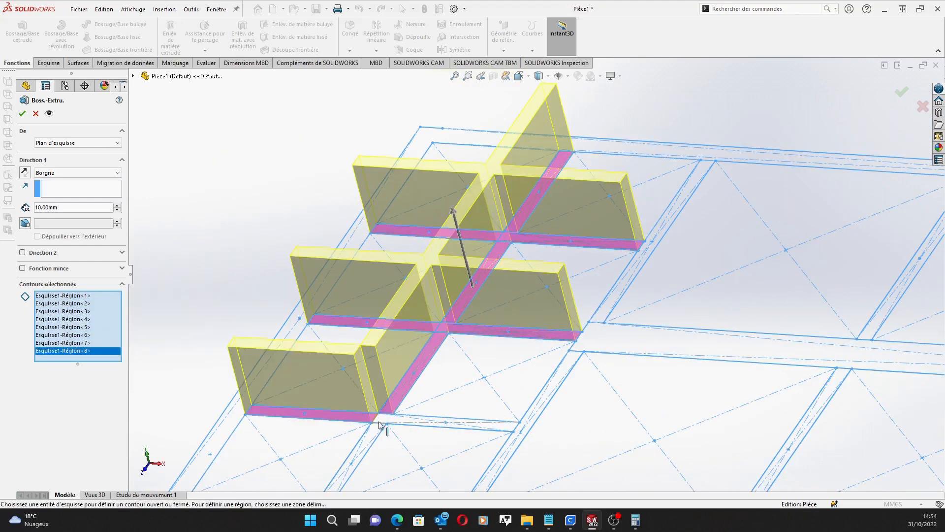
pyautogui.click(383, 420)
pyautogui.scroll(3, 345, 412)
pyautogui.scroll(-5, 403, 389)
pyautogui.click(413, 422)
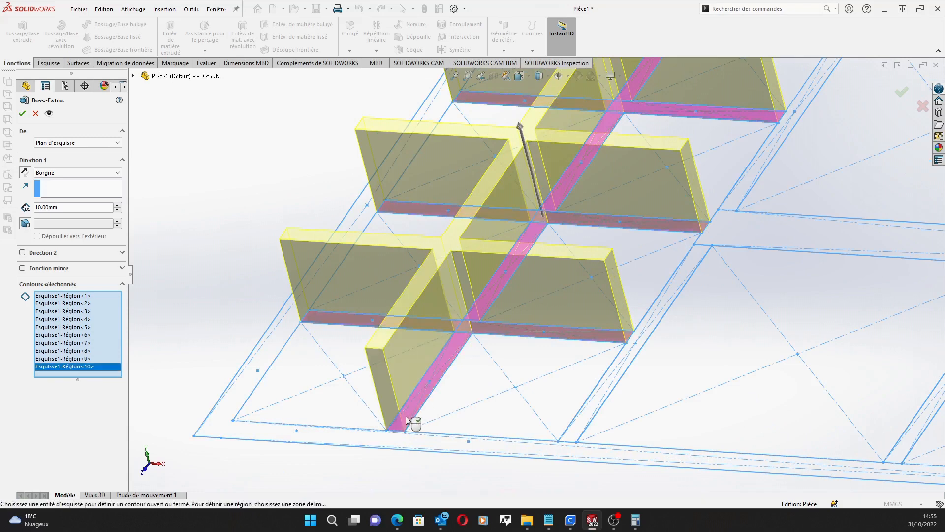
# Set the extrusion depth to 20 mm and complete the dividers between the 17 mm squares.
pyautogui.scroll(3, 654, 205)
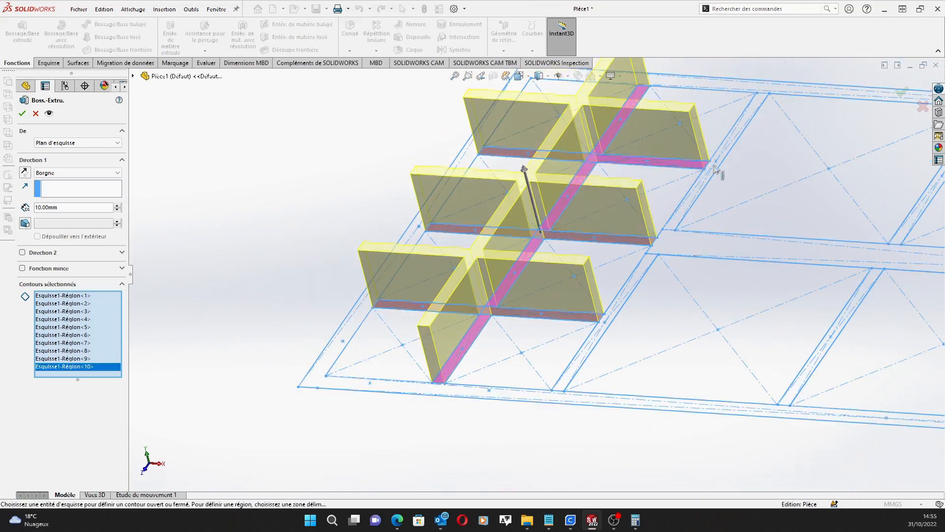
pyautogui.moveTo(71, 210); pyautogui.dragTo(30, 210)
pyautogui.write('20')
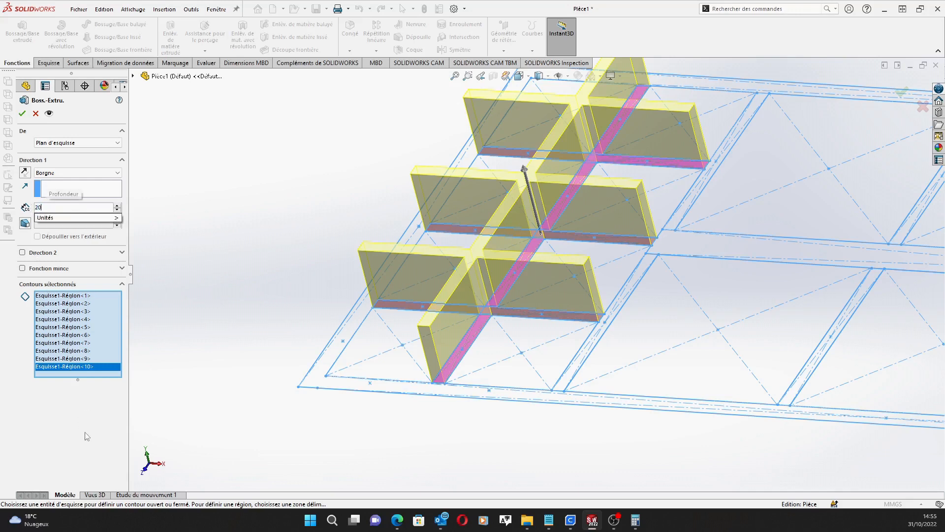
pyautogui.press('Return')
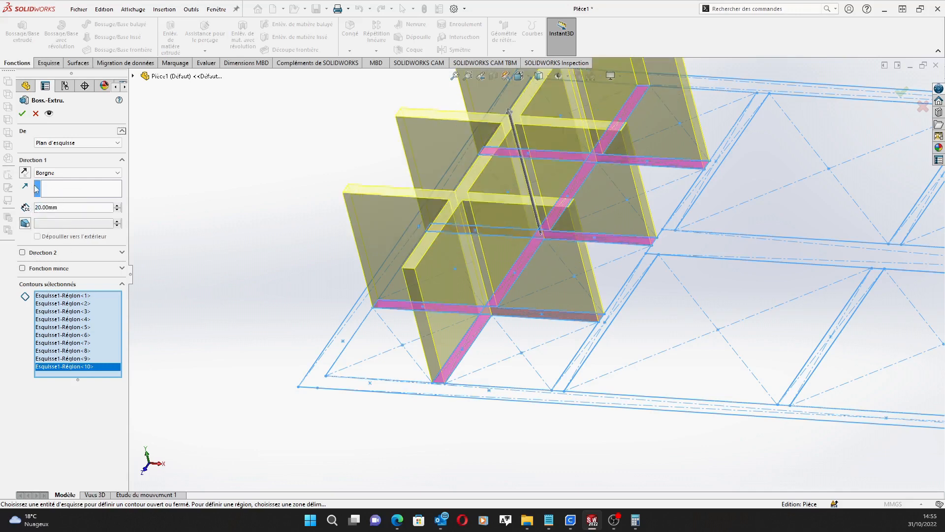
pyautogui.scroll(2, 397, 236)
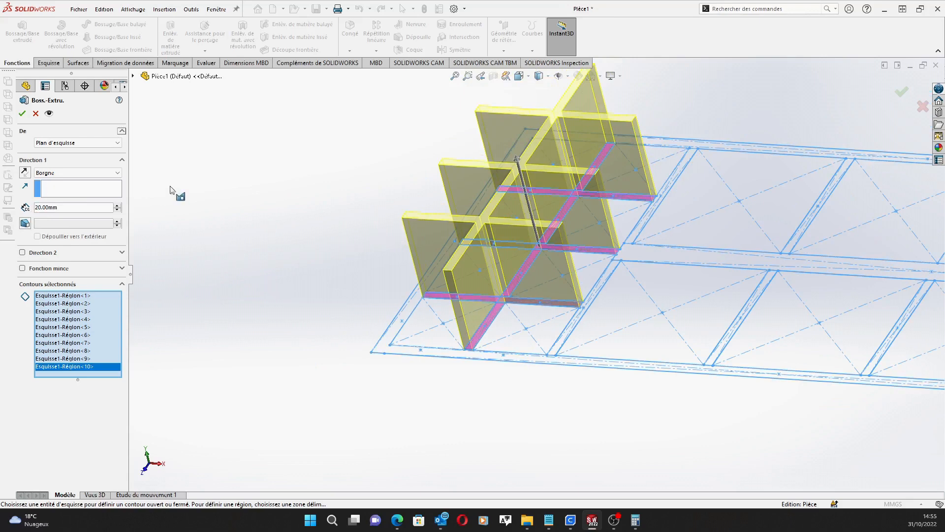
pyautogui.click(22, 113)
pyautogui.scroll(3, 540, 247)
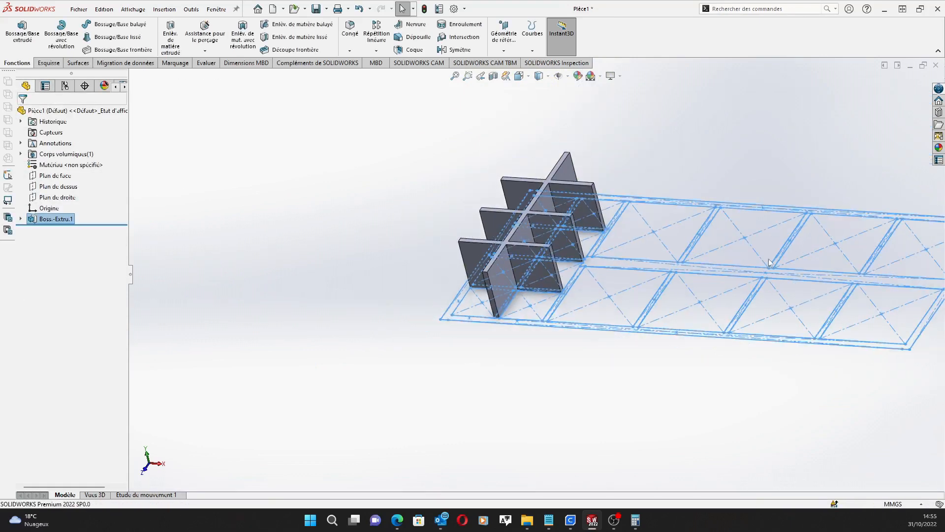
# Start a boss extrude reusing the grid sketch, with the wide central strip and the two cross strips beside the 17 mm squares as contours.
pyautogui.scroll(-3, 718, 256)
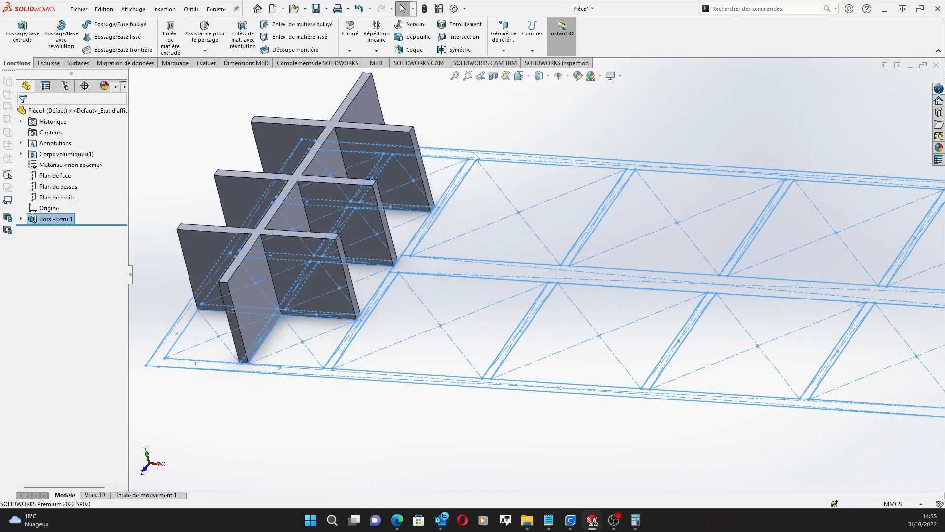
pyautogui.click(22, 30)
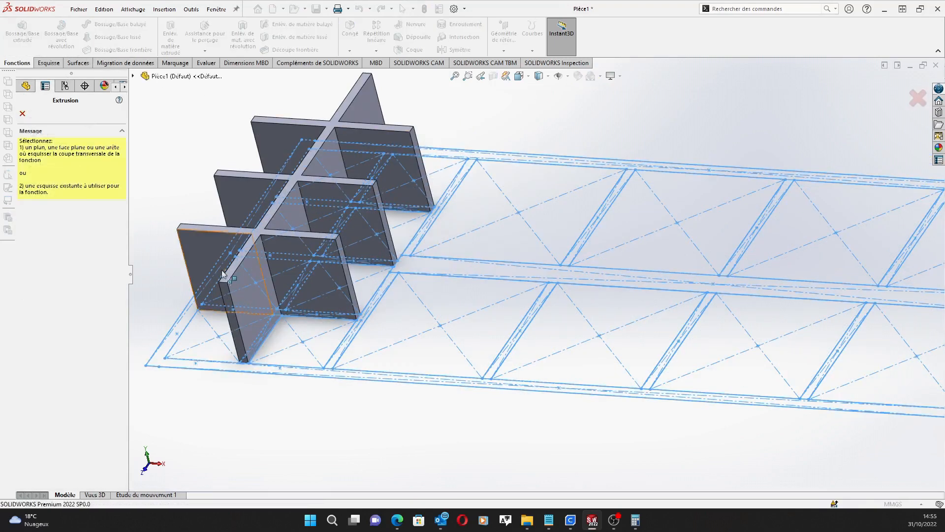
pyautogui.click(133, 77)
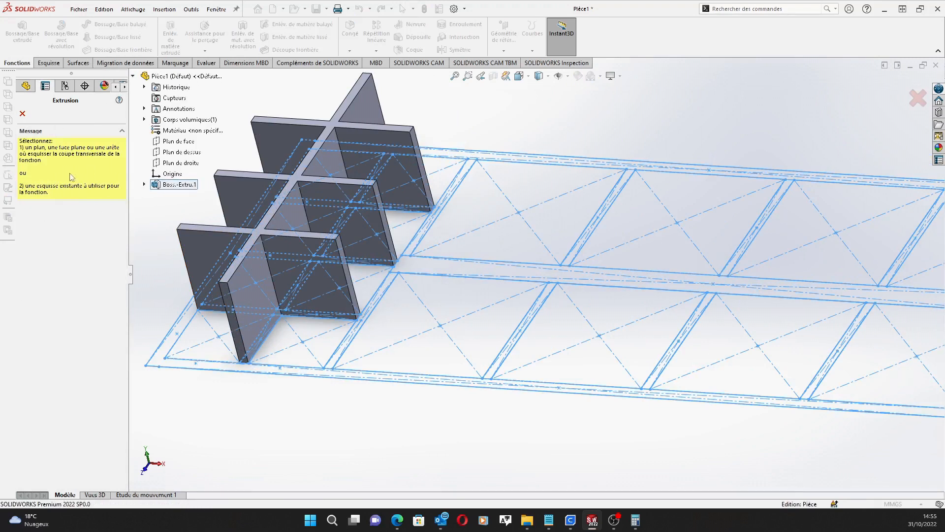
pyautogui.click(144, 185)
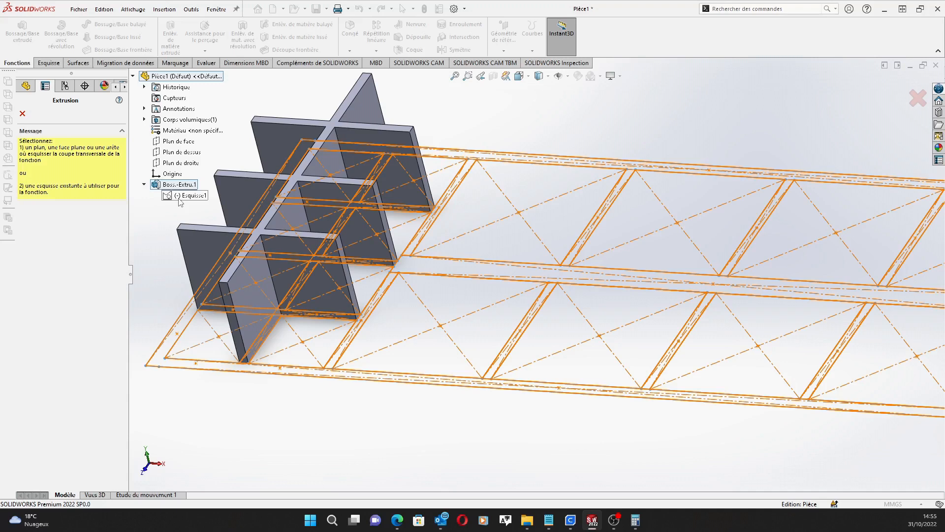
pyautogui.click(178, 198)
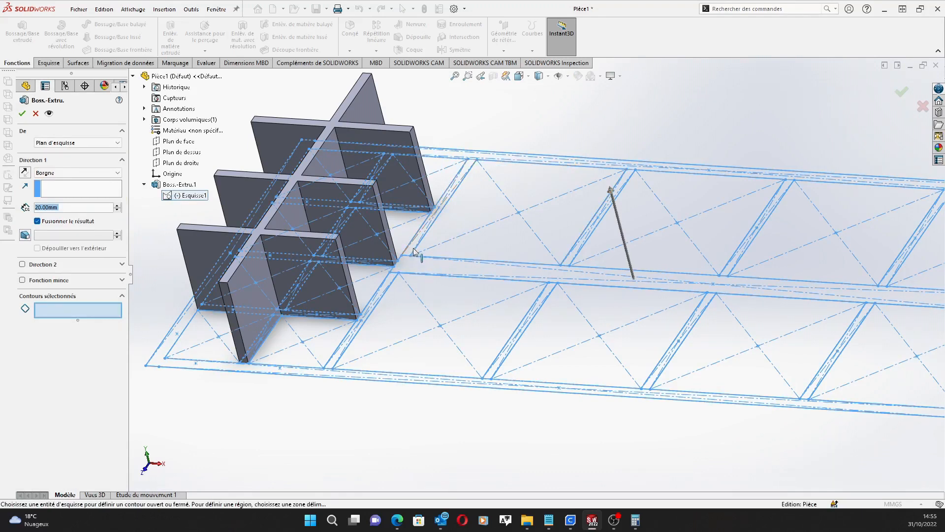
pyautogui.scroll(-5, 414, 252)
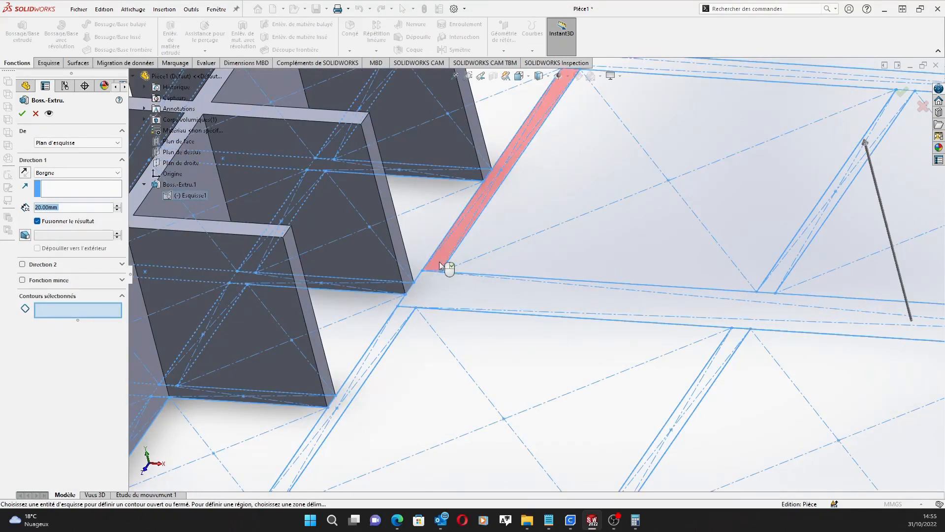
pyautogui.click(428, 293)
pyautogui.click(428, 293)
pyautogui.click(401, 333)
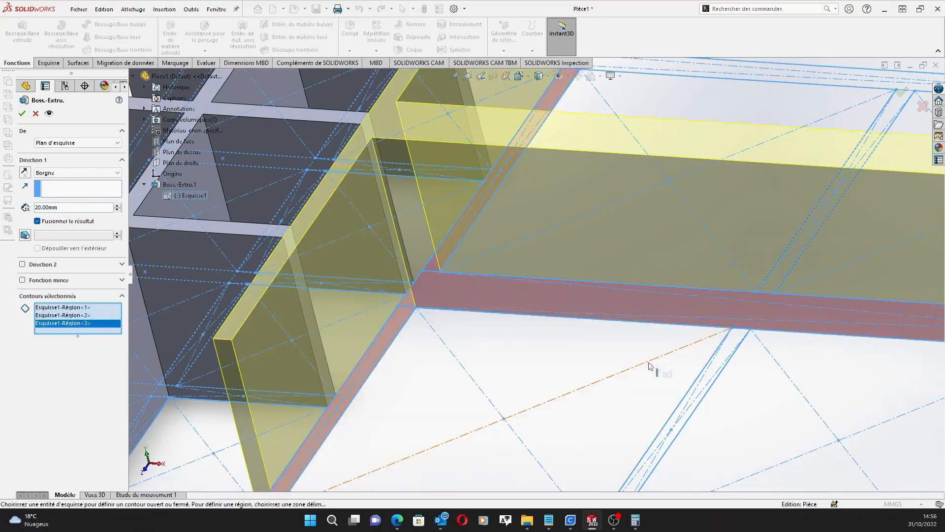
# Add the next two pairs of cross strips between the 34 mm squares, on both sides of the central strip, to the extrusion contours.
pyautogui.click(734, 338)
pyautogui.scroll(5, 817, 264)
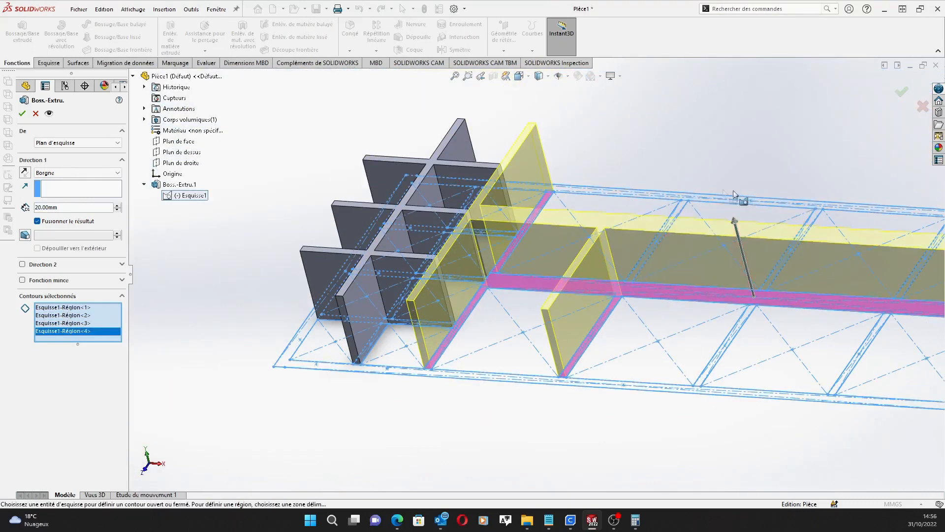
pyautogui.scroll(-5, 733, 195)
pyautogui.click(558, 260)
pyautogui.scroll(2, 771, 281)
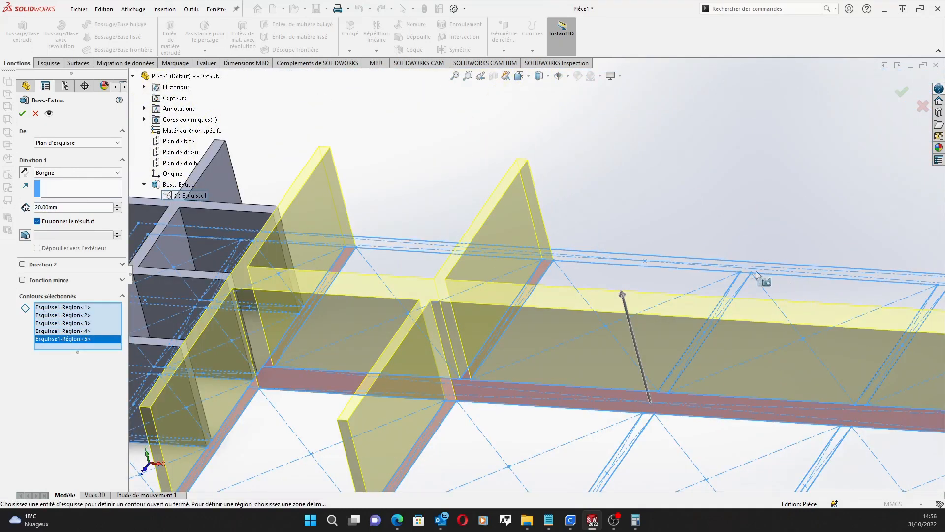
pyautogui.click(741, 285)
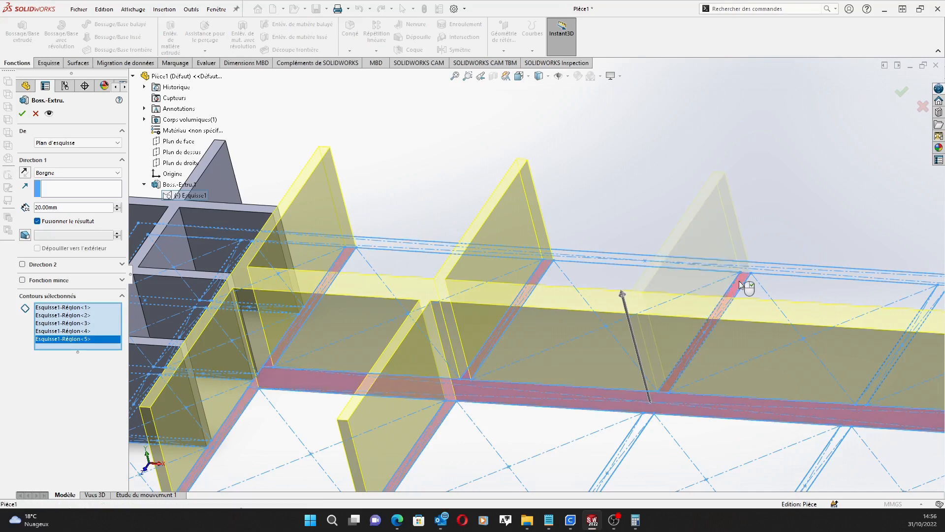
pyautogui.click(645, 423)
# Add the last pair of cross strips between the 34 mm squares, farthest from the 17 mm squares, to the extrusion contours.
pyautogui.scroll(3, 711, 382)
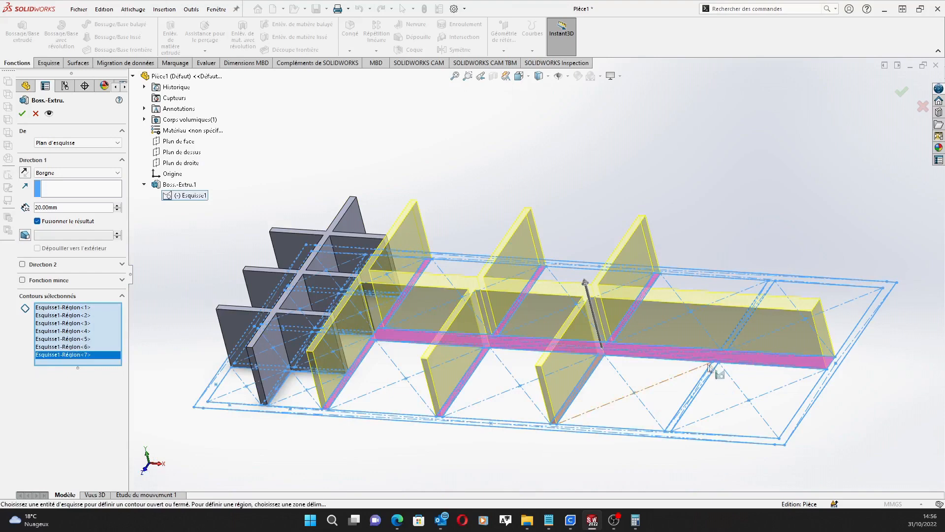
pyautogui.click(716, 375)
pyautogui.scroll(-2, 716, 375)
pyautogui.scroll(-3, 709, 364)
pyautogui.click(671, 334)
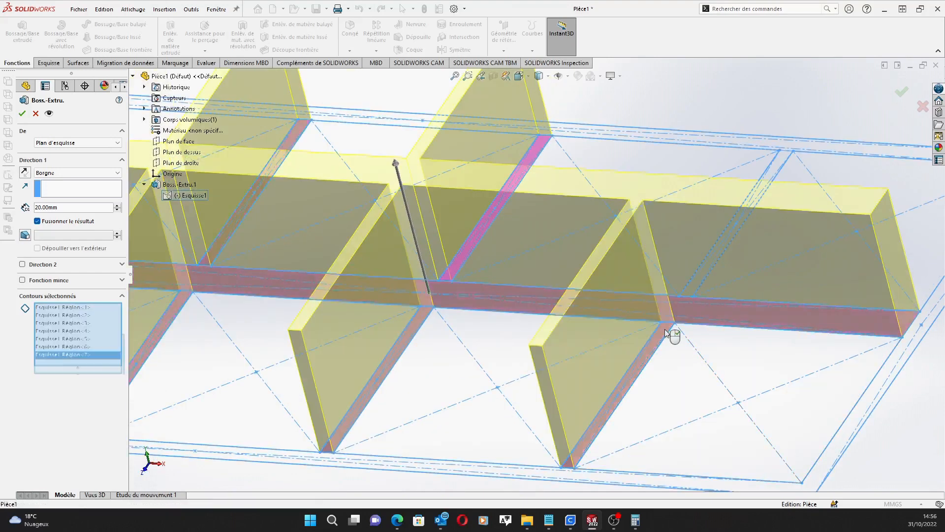
pyautogui.scroll(3, 783, 120)
pyautogui.scroll(-5, 665, 229)
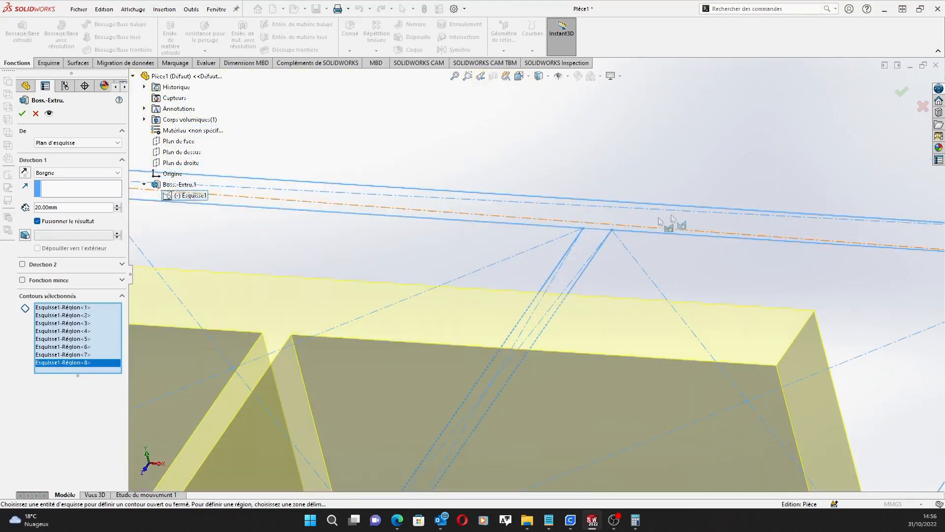
pyautogui.click(590, 240)
pyautogui.scroll(5, 621, 331)
pyautogui.scroll(-2, 479, 314)
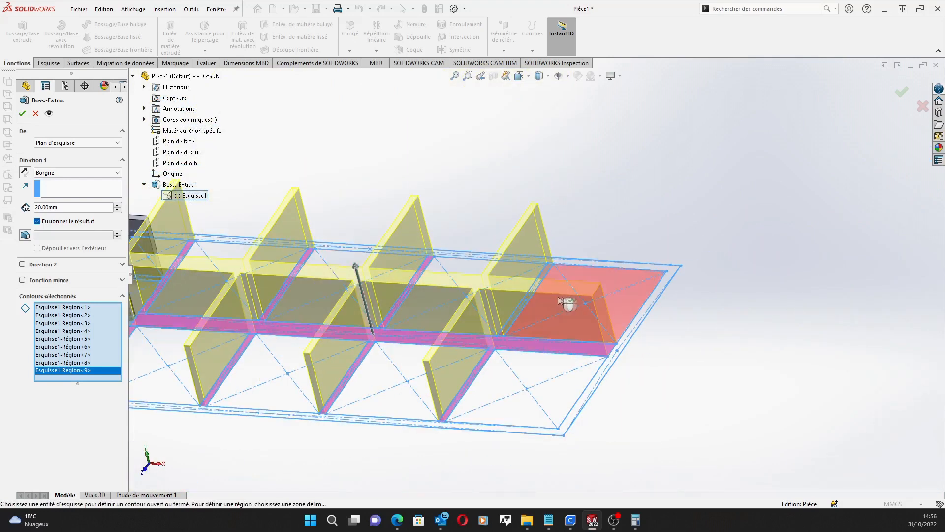
pyautogui.moveTo(66, 209); pyautogui.dragTo(26, 208)
pyautogui.write('3')
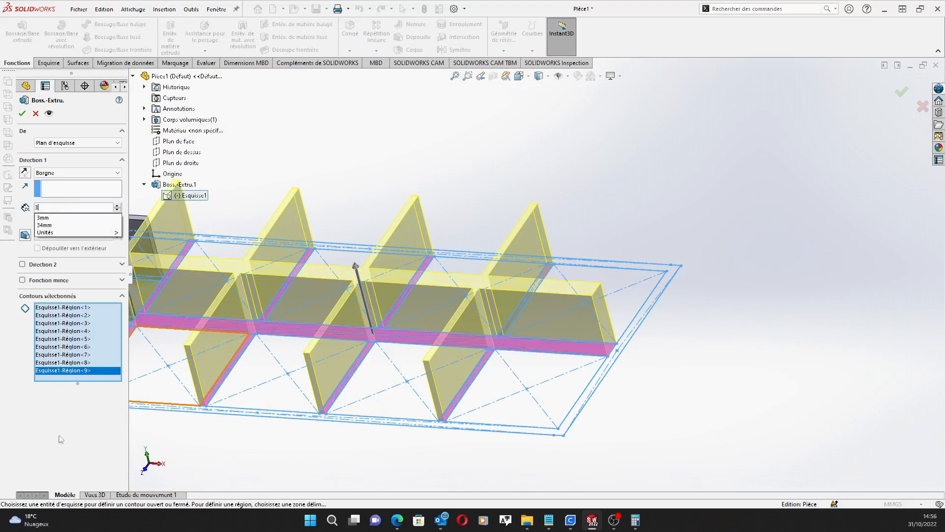
pyautogui.press('Return')
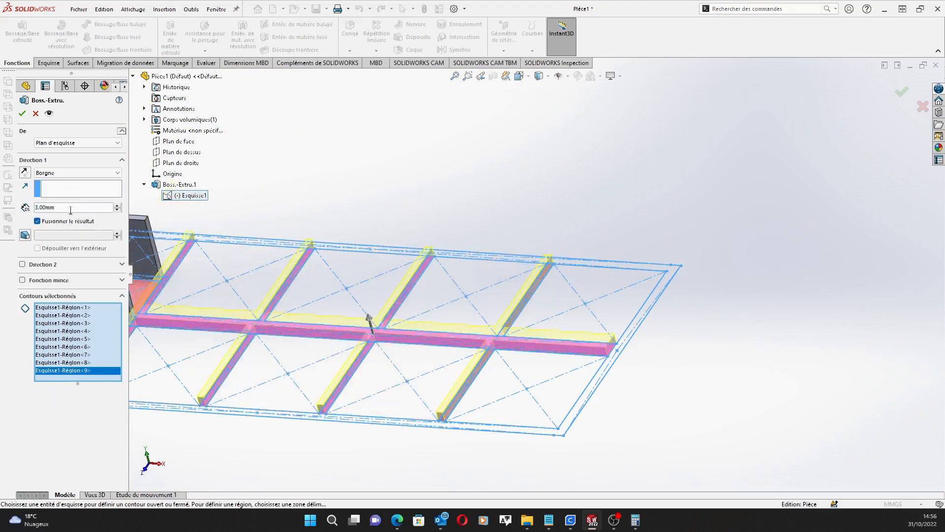
# Set the extrusion depth to 30 mm and complete the dividers around the 34 mm squares.
pyautogui.moveTo(69, 208); pyautogui.dragTo(12, 206)
pyautogui.write('30')
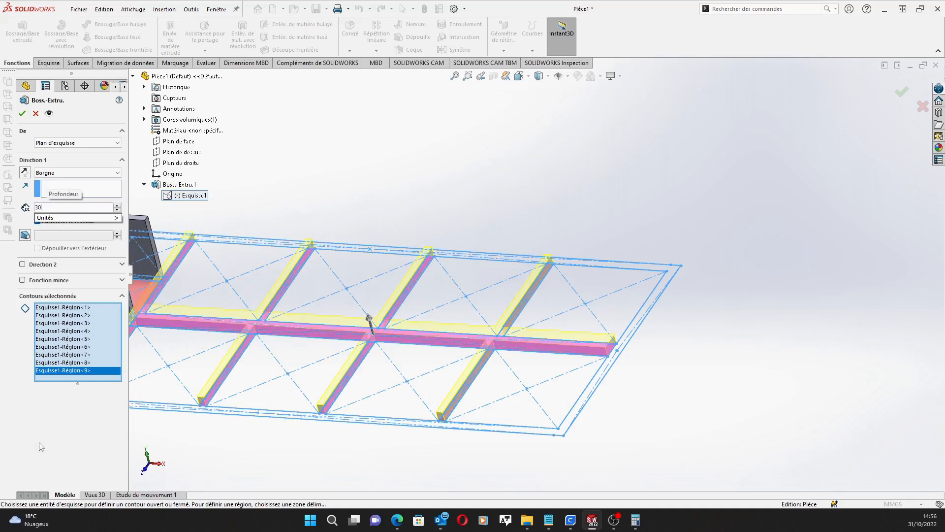
pyautogui.press('Return')
pyautogui.scroll(2, 369, 135)
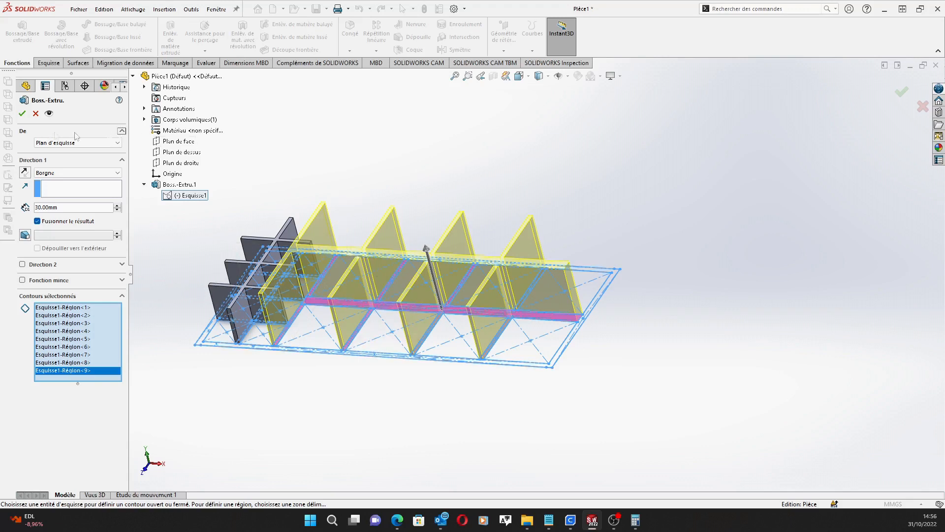
pyautogui.click(21, 114)
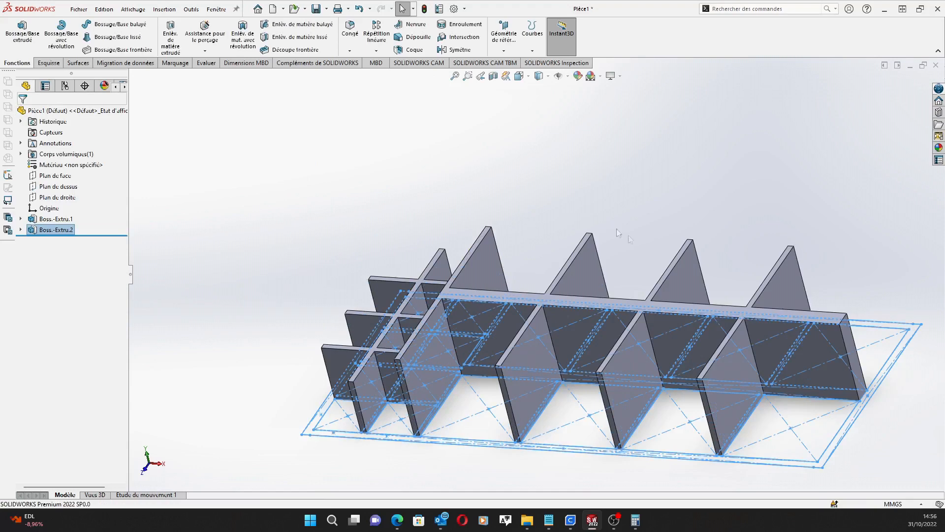
# Start another boss extrude from the grid sketch with the outer border strip as its contour.
pyautogui.moveTo(749, 216); pyautogui.dragTo(706, 227, button='middle')
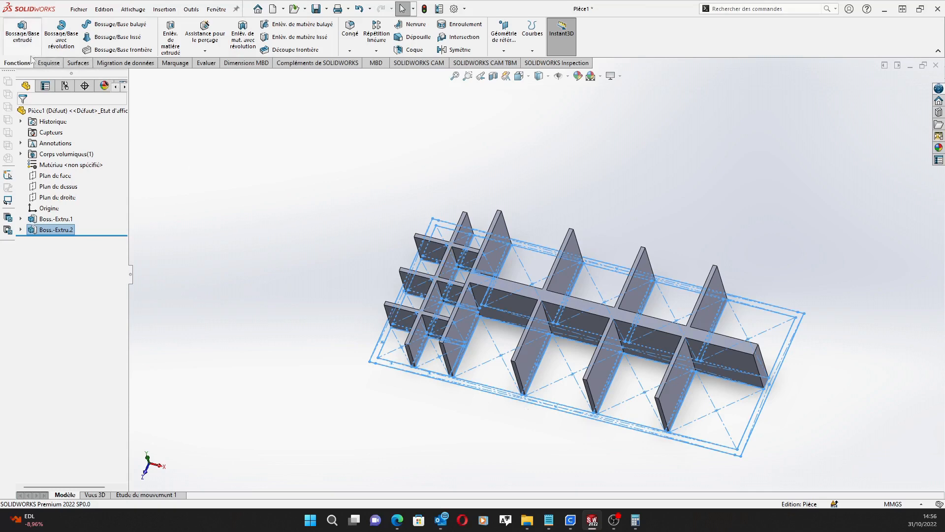
pyautogui.click(22, 30)
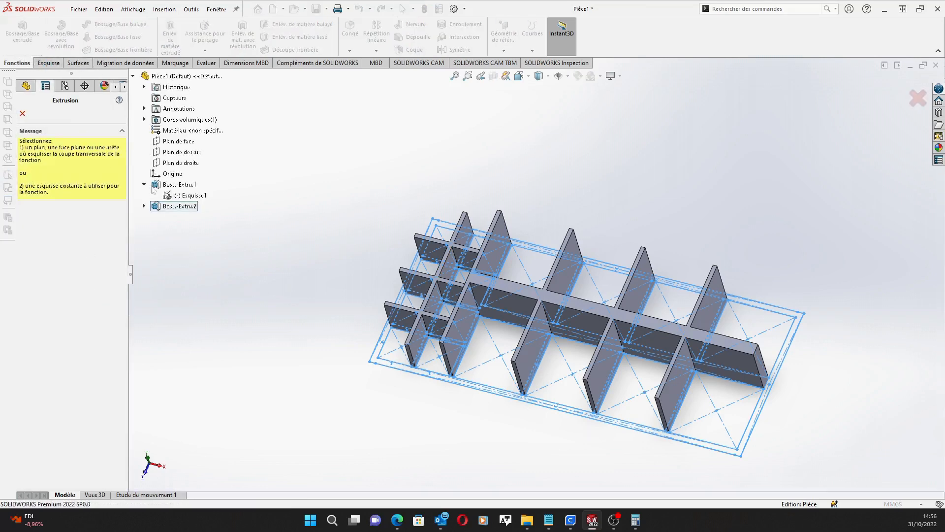
pyautogui.click(144, 207)
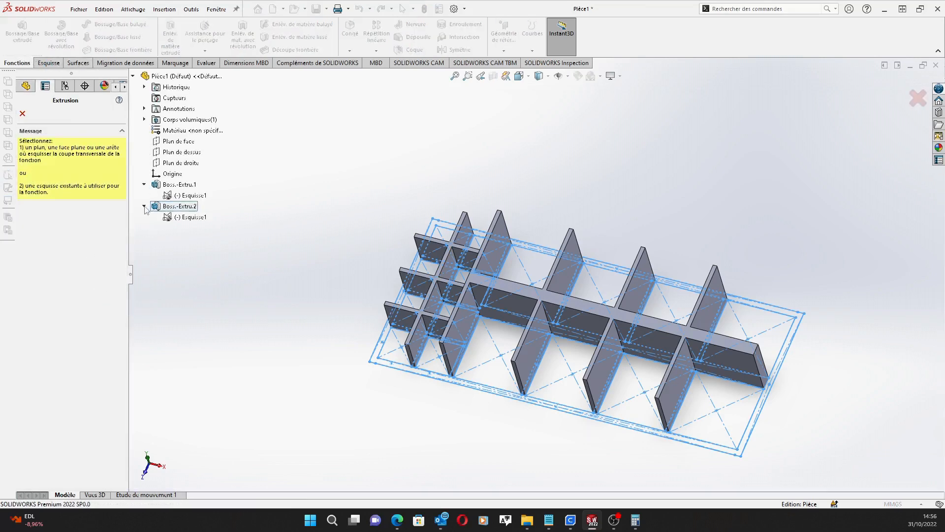
pyautogui.click(188, 217)
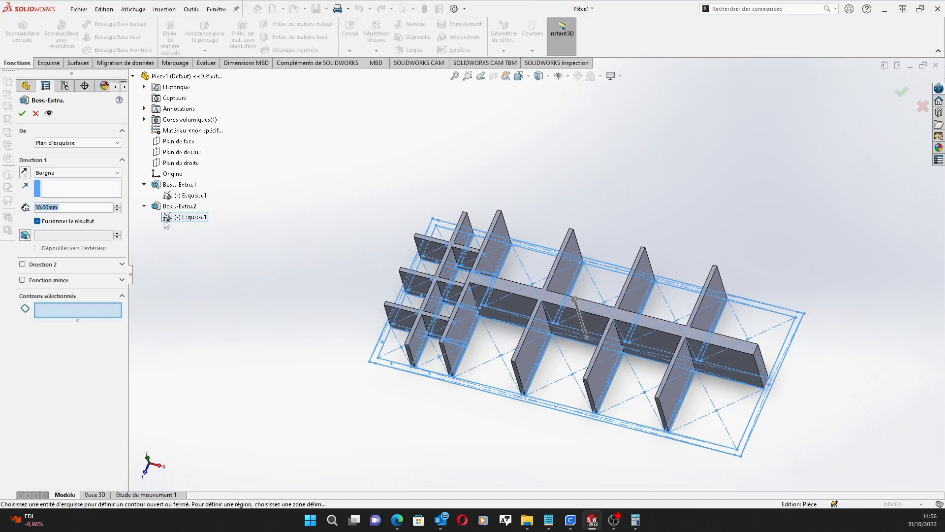
pyautogui.scroll(-3, 783, 315)
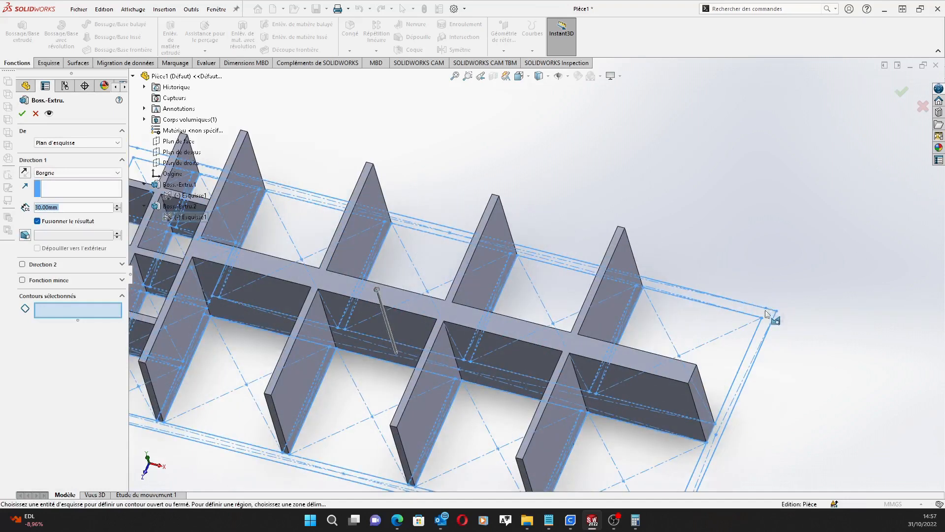
pyautogui.click(741, 310)
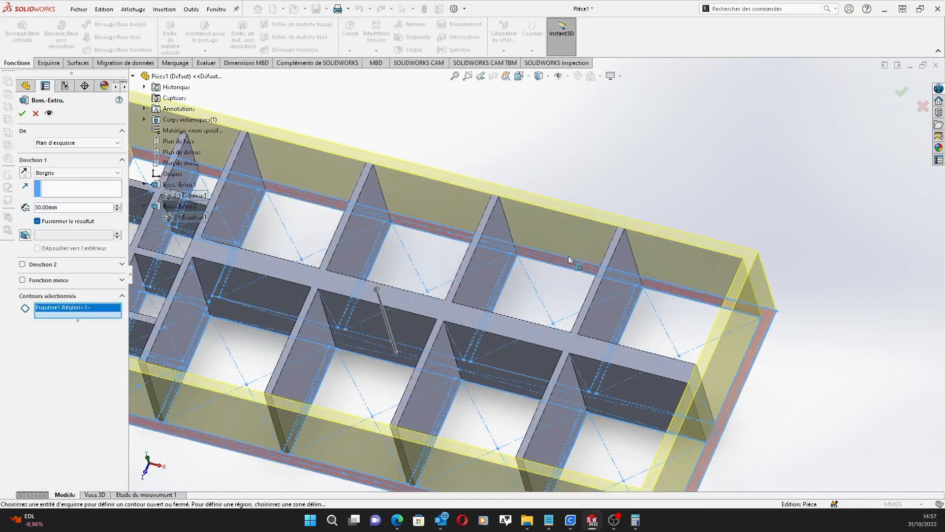
pyautogui.scroll(4, 571, 252)
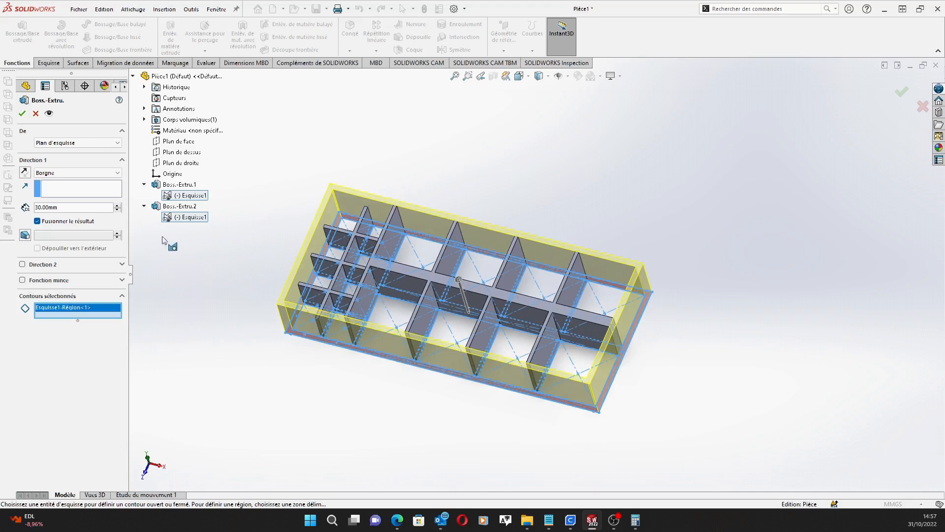
# Set the border extrusion depth to 85 mm and complete the tray's outer walls.
pyautogui.doubleClick(68, 209)
pyautogui.write('85')
pyautogui.press('Return')
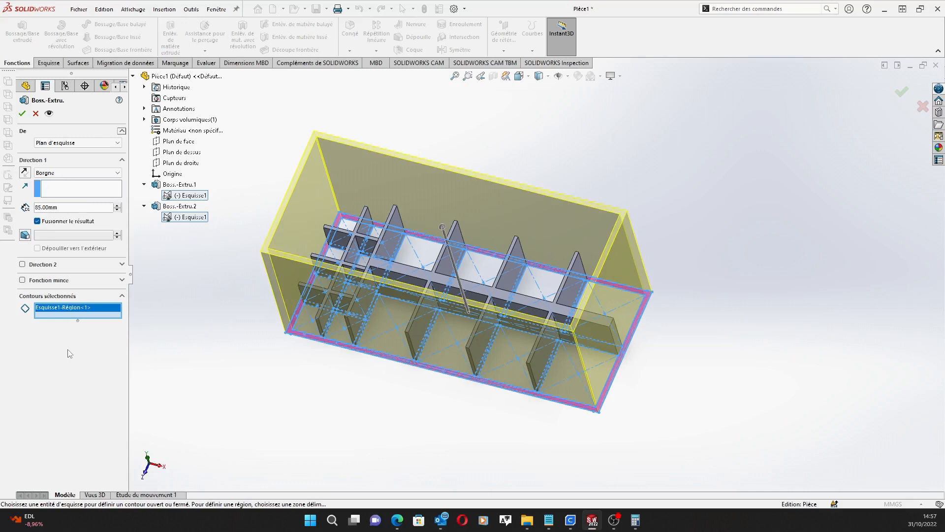
pyautogui.click(22, 114)
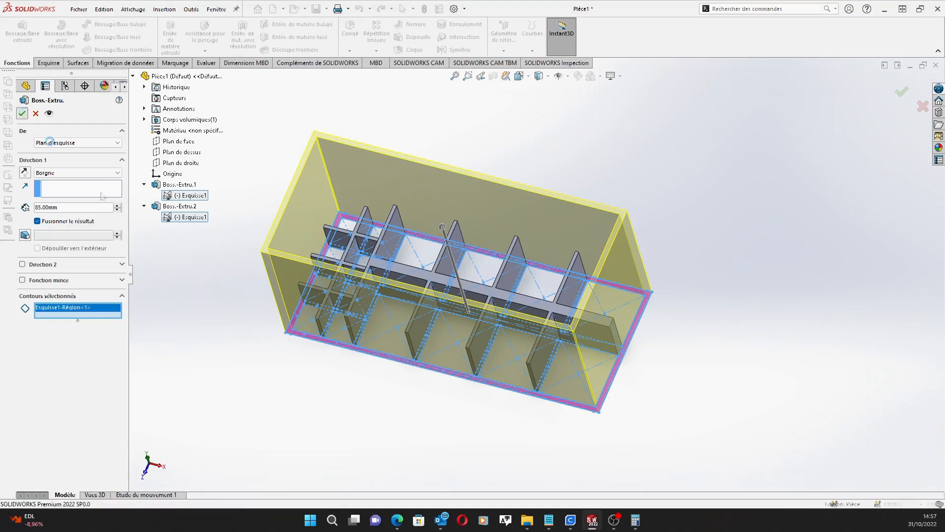
# Start a symmetric fillet with a 1 mm radius on the top faces of the 20 mm and 30 mm high dividers.
pyautogui.moveTo(264, 325); pyautogui.dragTo(246, 340, button='middle')
pyautogui.scroll(-4, 336, 256)
pyautogui.scroll(-3, 335, 256)
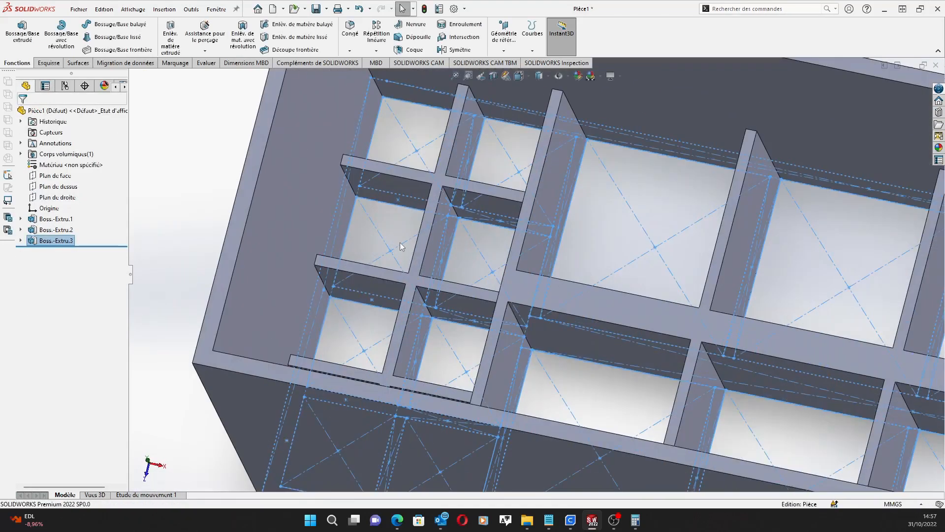
pyautogui.scroll(2, 398, 241)
pyautogui.scroll(1, 532, 203)
pyautogui.scroll(-3, 566, 206)
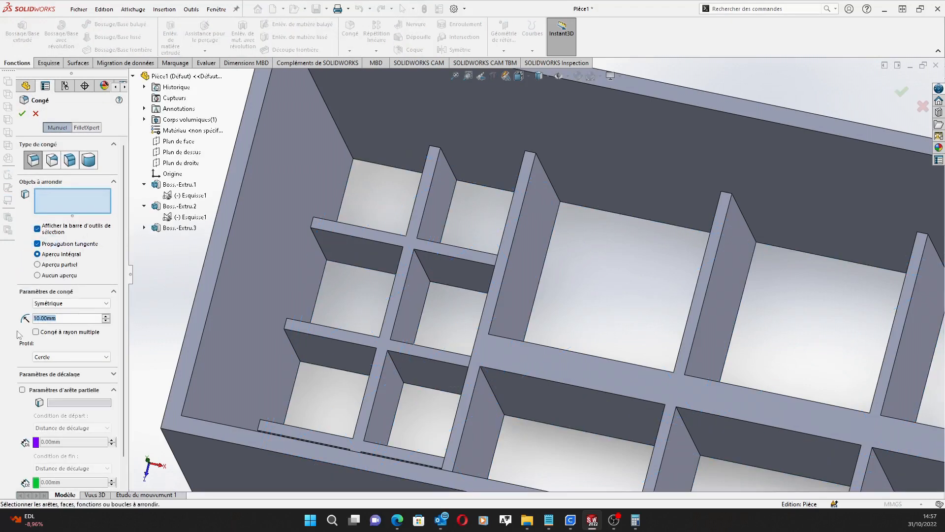
pyautogui.write('1')
pyautogui.press('Return')
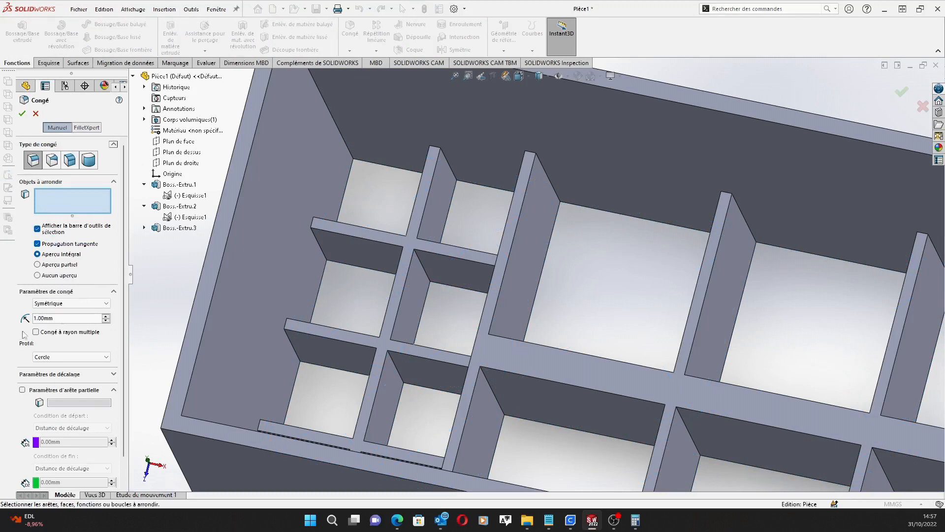
pyautogui.click(427, 185)
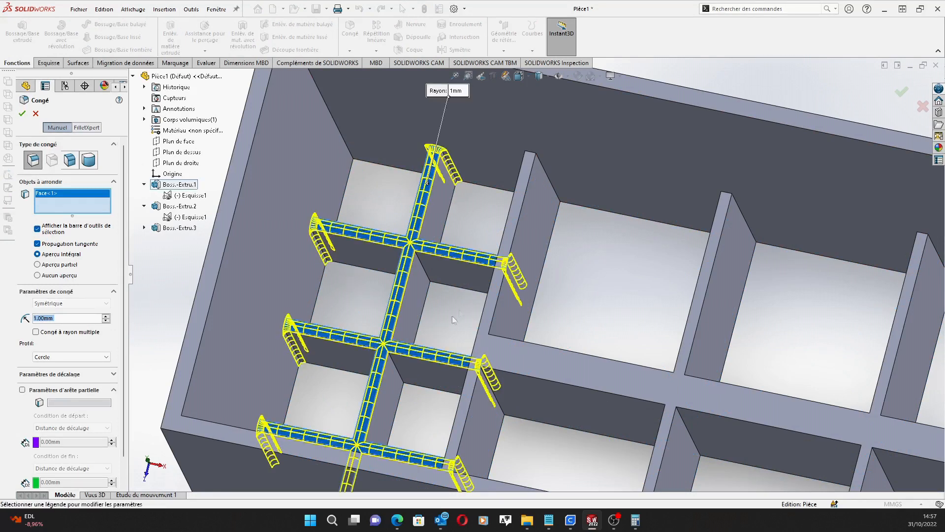
pyautogui.click(516, 211)
pyautogui.scroll(5, 542, 364)
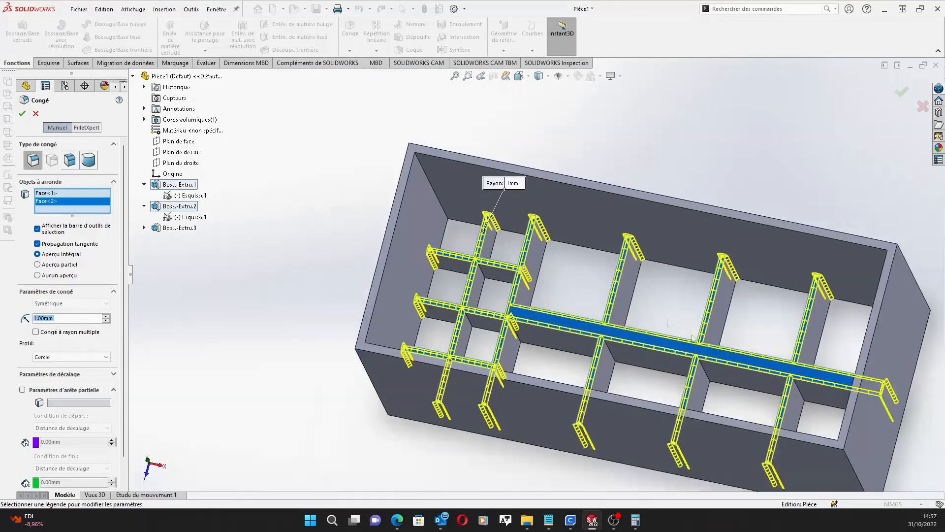
# Apply the 1 mm fillet to the selected top faces of the box's inner dividers.
pyautogui.moveTo(693, 337); pyautogui.dragTo(585, 301, button='middle')
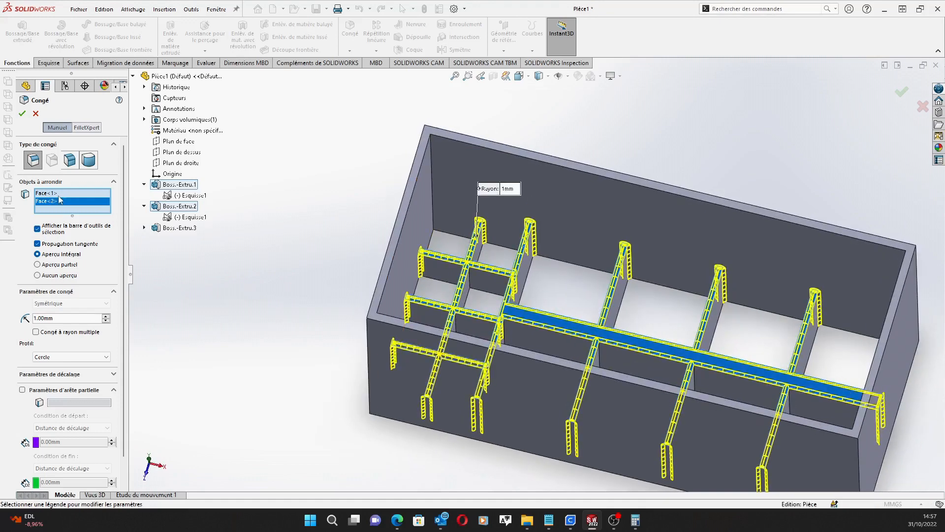
pyautogui.click(21, 114)
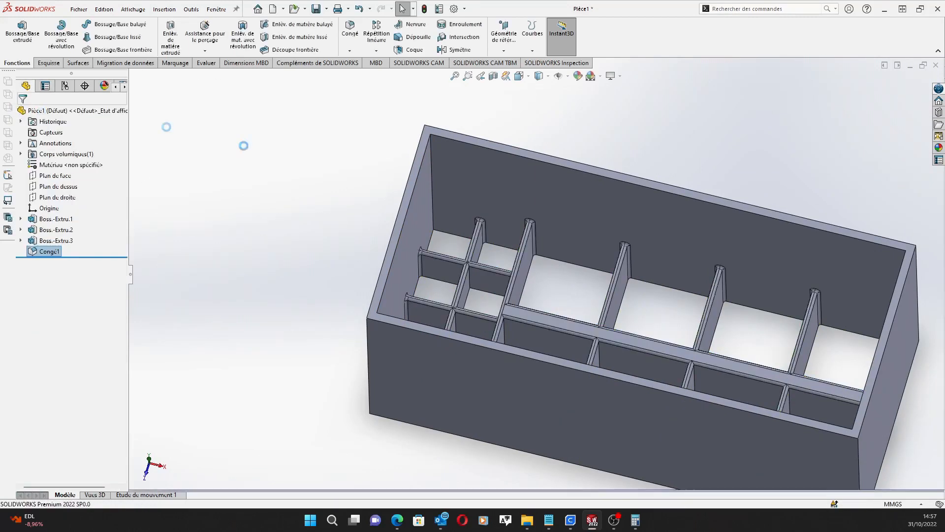
pyautogui.scroll(-5, 500, 261)
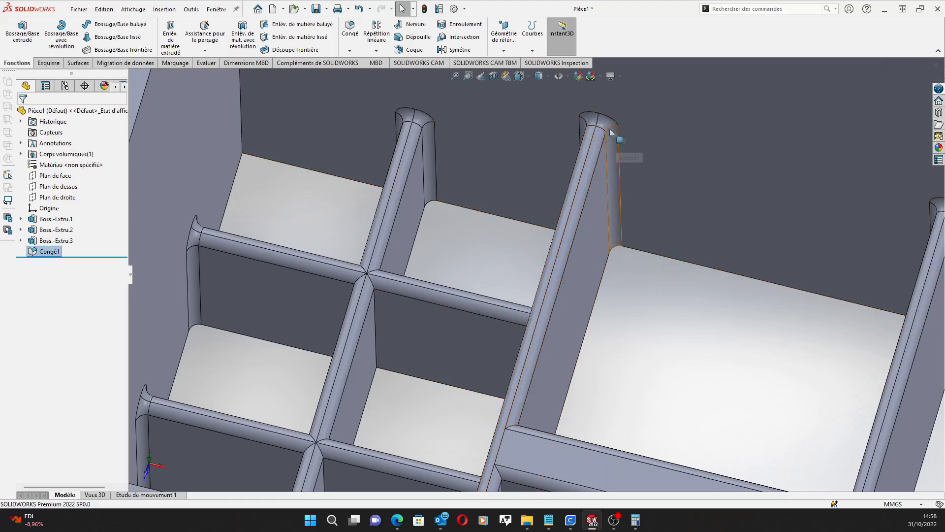
pyautogui.scroll(5, 610, 132)
pyautogui.scroll(8, 609, 270)
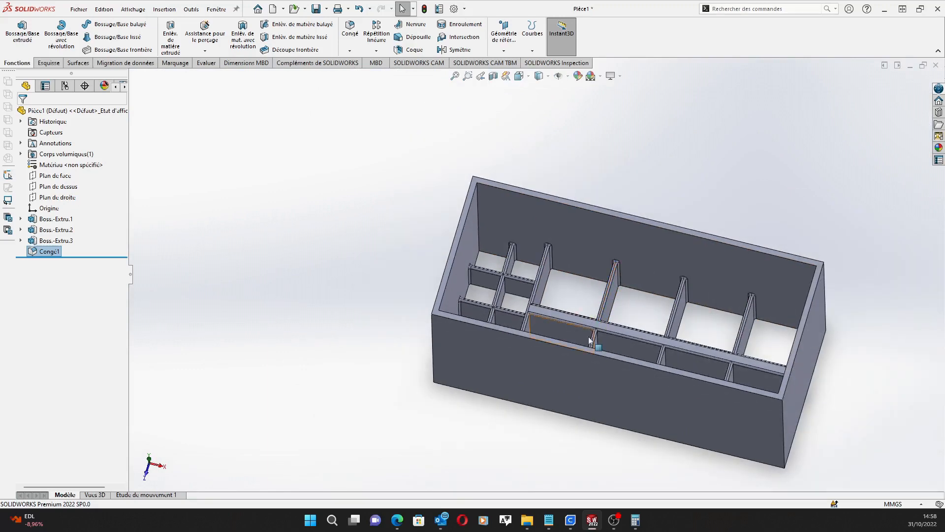
# Start a sketch on the underside face of the box and convert its outer rectangular outline into sketch entities.
pyautogui.moveTo(569, 383); pyautogui.dragTo(605, 215, button='middle')
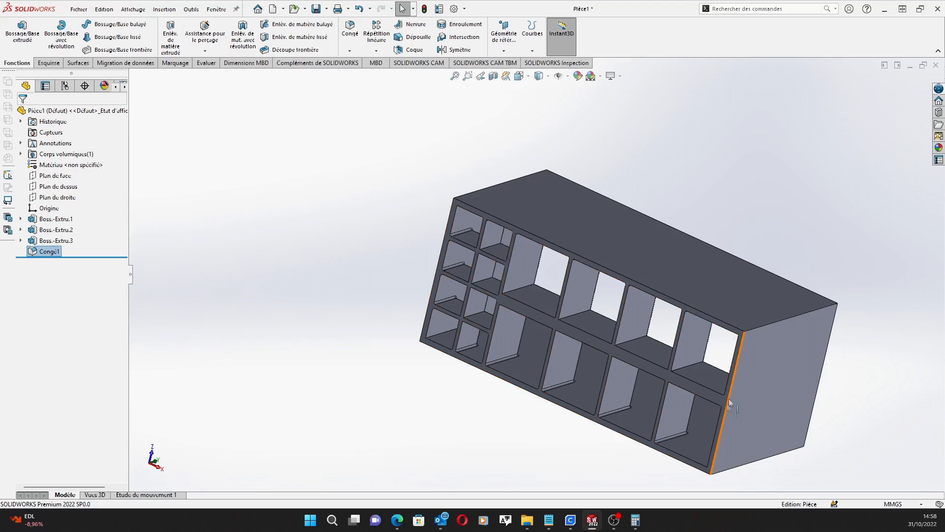
pyautogui.click(49, 63)
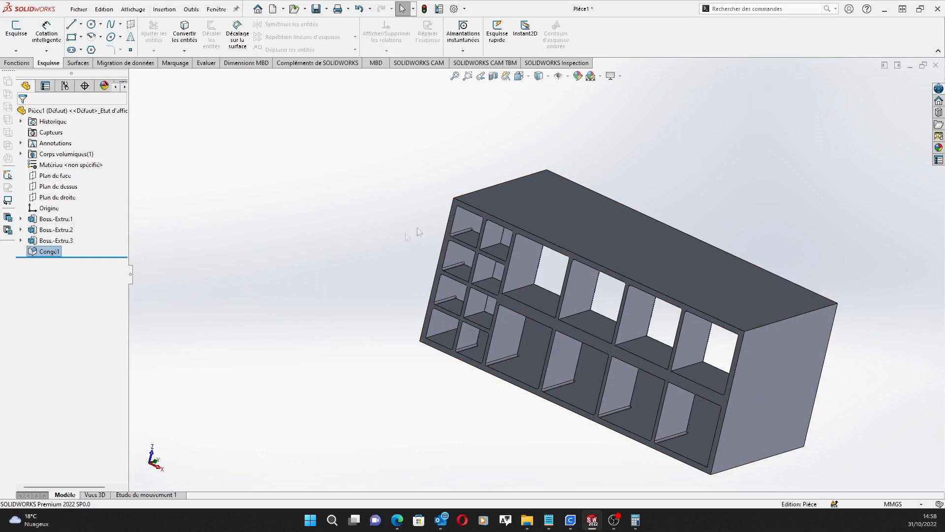
pyautogui.click(452, 216)
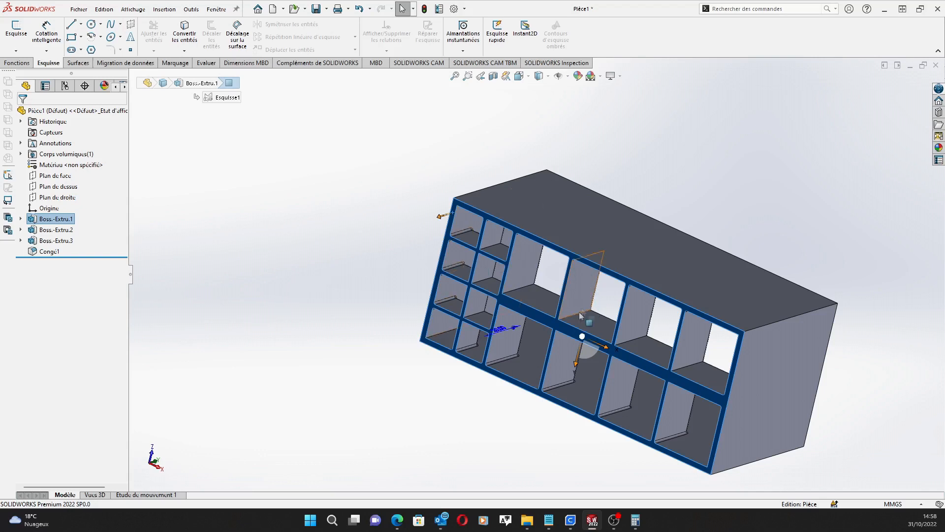
pyautogui.rightClick(551, 327)
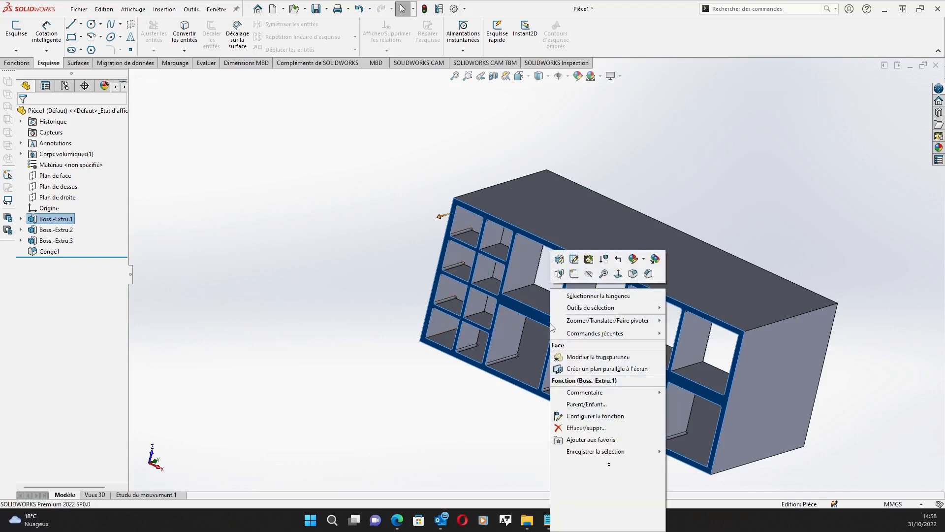
pyautogui.click(573, 274)
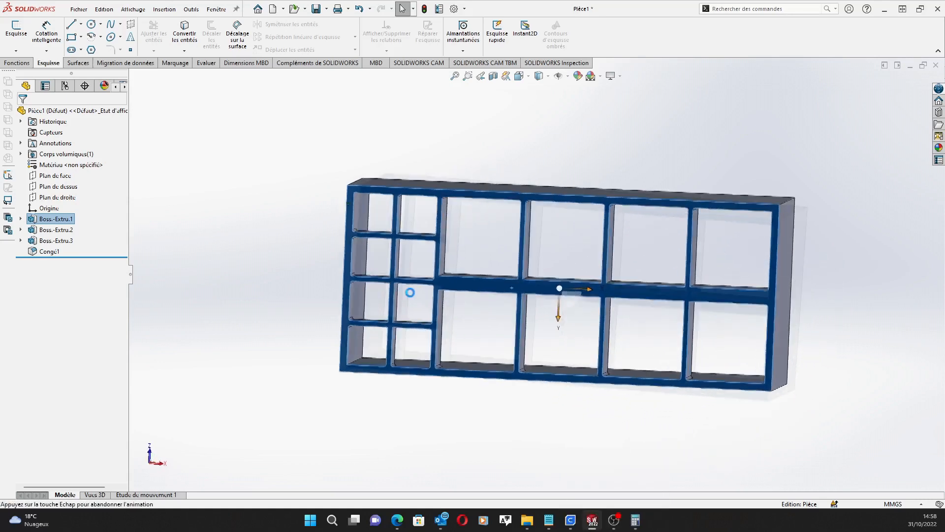
pyautogui.click(190, 34)
pyautogui.scroll(-3, 536, 231)
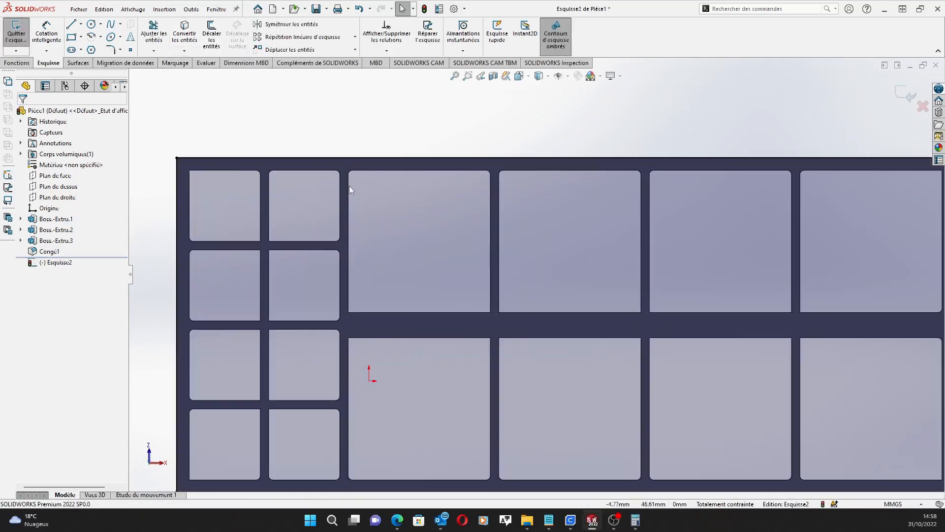
pyautogui.scroll(2, 335, 187)
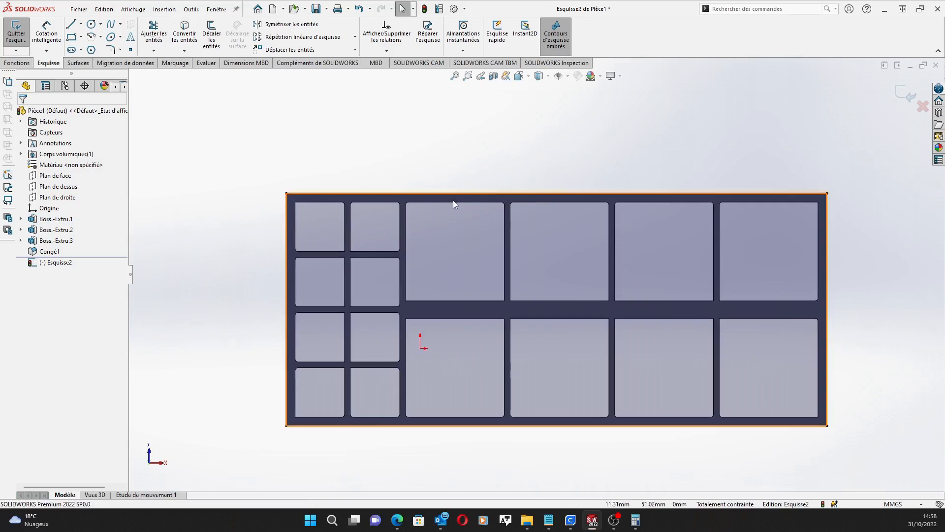
pyautogui.click(504, 218)
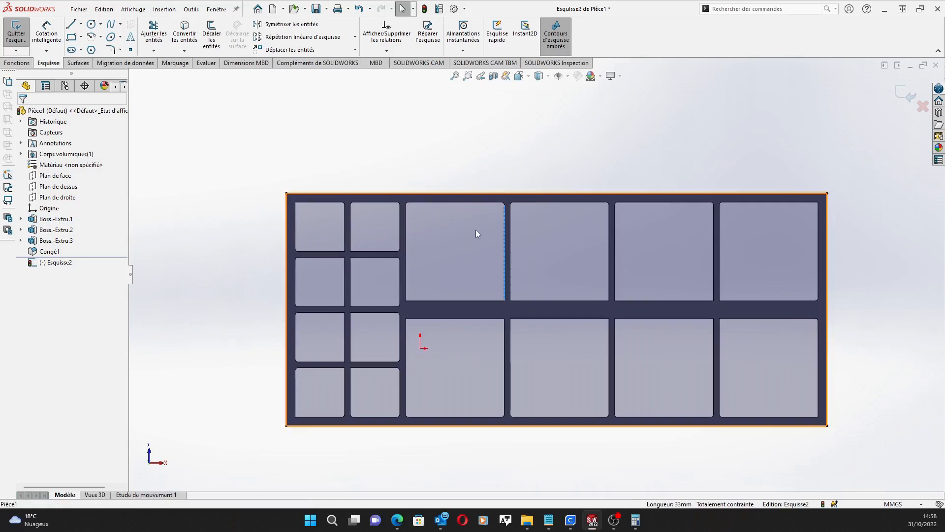
pyautogui.click(53, 264)
pyautogui.scroll(-2, 345, 236)
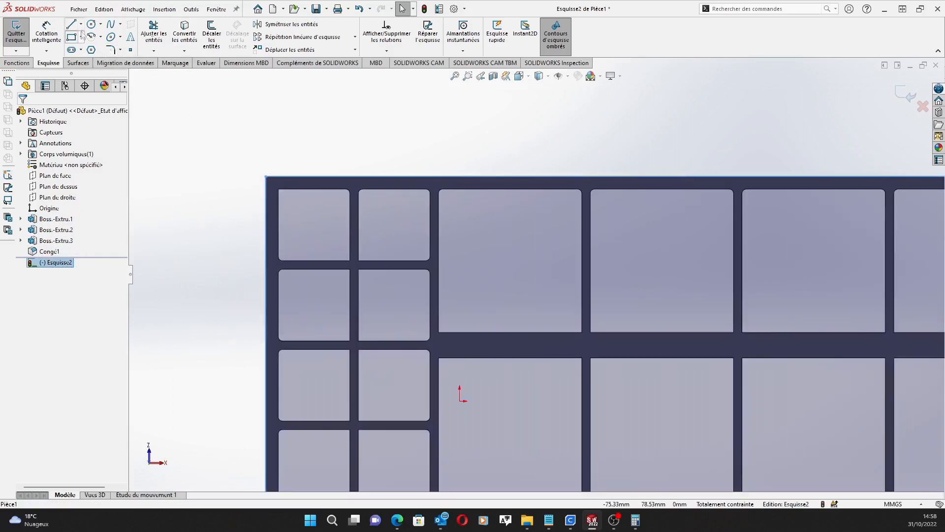
pyautogui.click(153, 30)
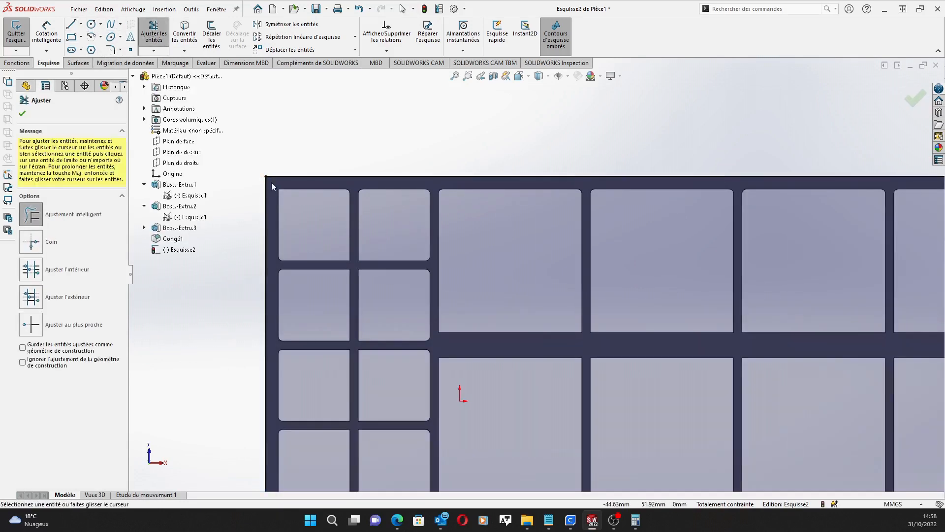
pyautogui.moveTo(769, 245); pyautogui.dragTo(890, 329)
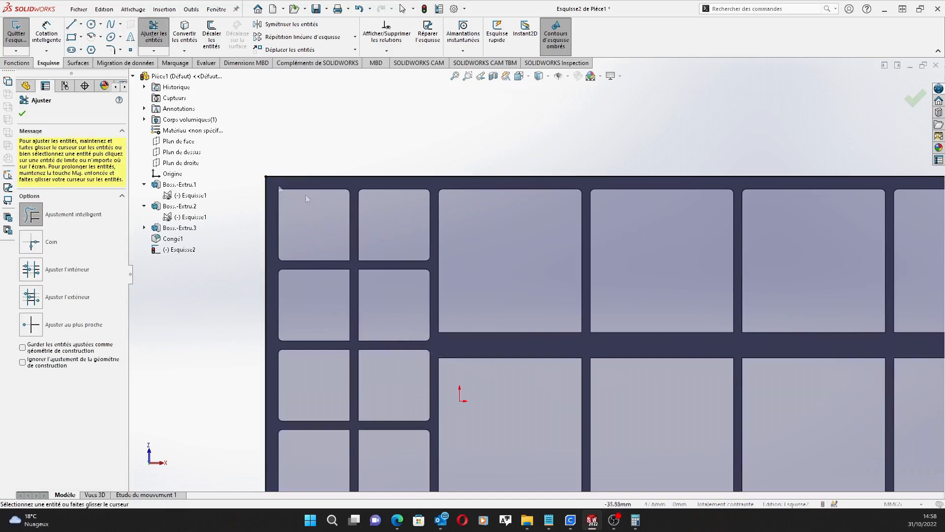
pyautogui.click(23, 113)
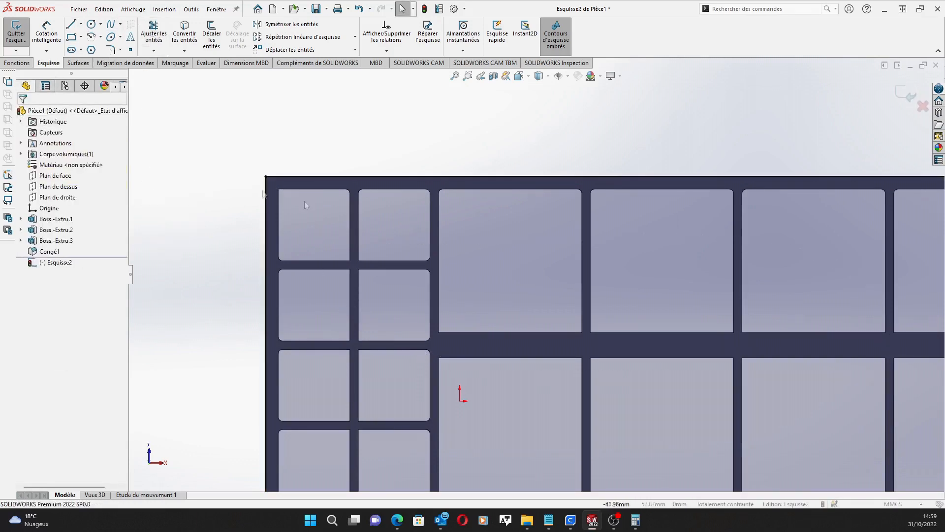
pyautogui.click(379, 179)
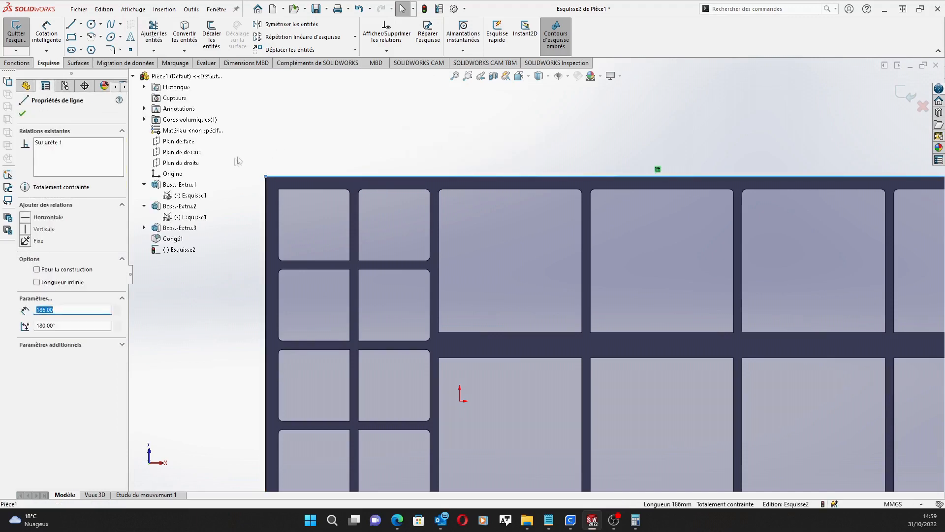
pyautogui.click(354, 143)
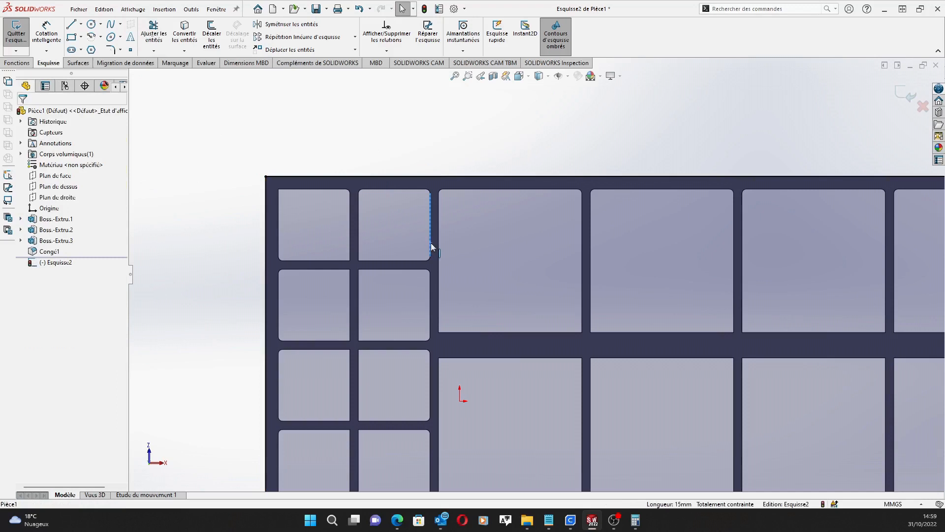
pyautogui.scroll(3, 535, 273)
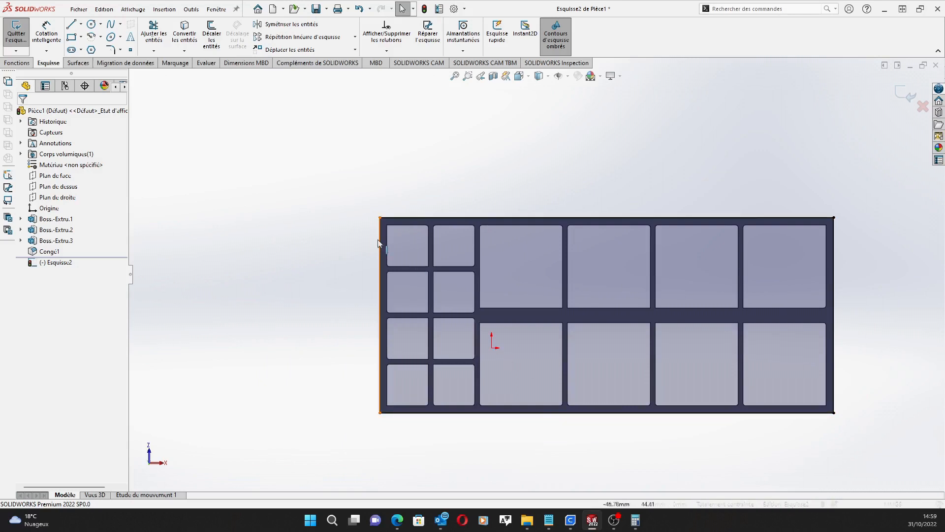
# Exit the sketch and extrude the outline 3 mm outward as a closed floor merged with the box.
pyautogui.moveTo(690, 151)
pyautogui.mouseDown(button='middle')
pyautogui.moveTo(694, 178)
pyautogui.moveTo(845, 142)
pyautogui.mouseUp(button='middle')
pyautogui.click(907, 95)
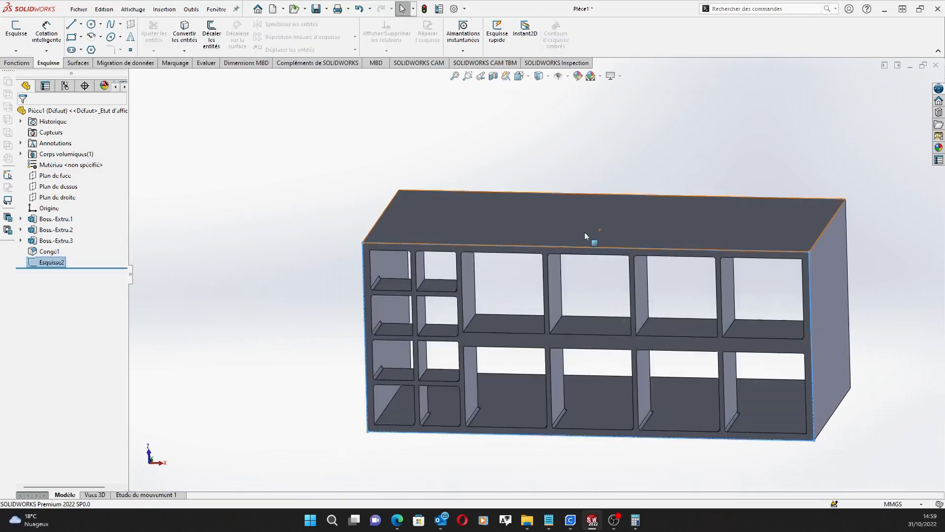
pyautogui.click(20, 64)
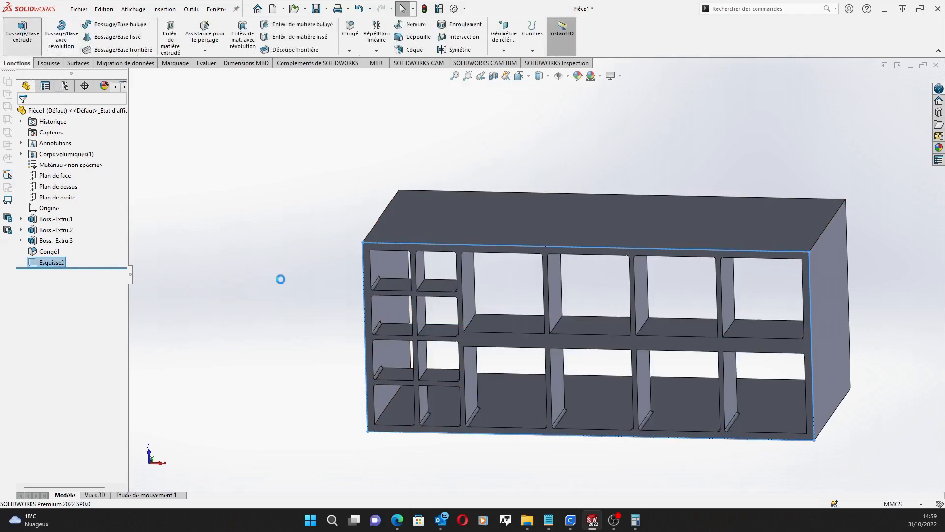
pyautogui.moveTo(517, 262); pyautogui.dragTo(497, 290, button='middle')
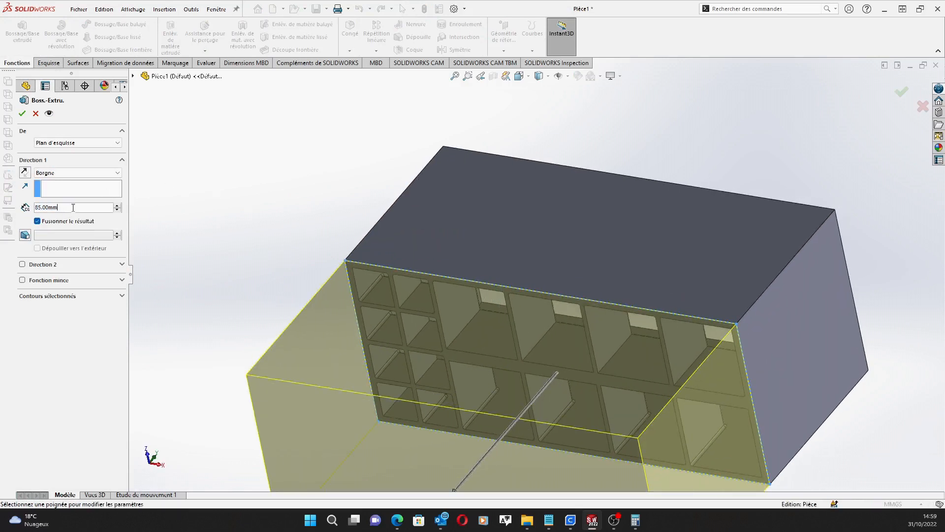
pyautogui.write('3')
pyautogui.press('Return')
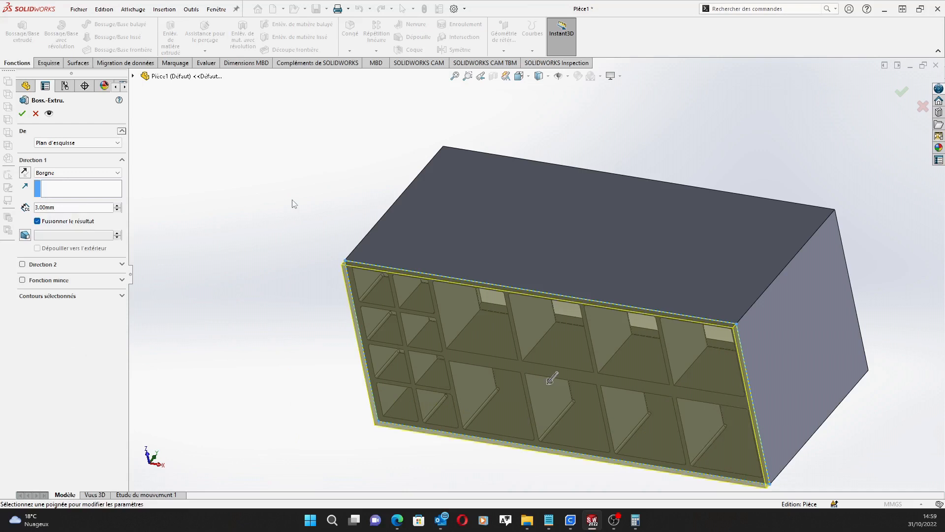
pyautogui.click(22, 114)
# Start a 1 mm symmetric fillet and select the two vertical outer edges at the front of the box.
pyautogui.moveTo(220, 310); pyautogui.dragTo(289, 347, button='middle')
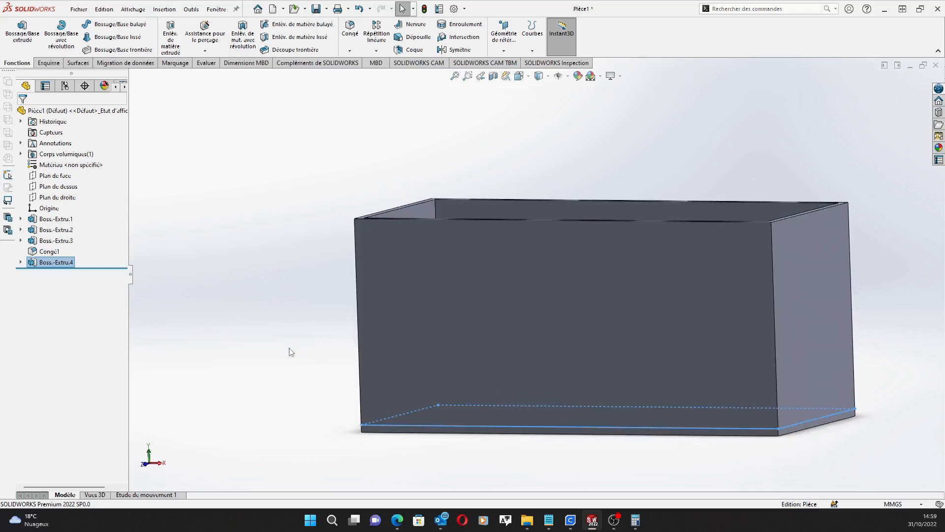
pyautogui.moveTo(316, 350); pyautogui.dragTo(320, 324, button='middle')
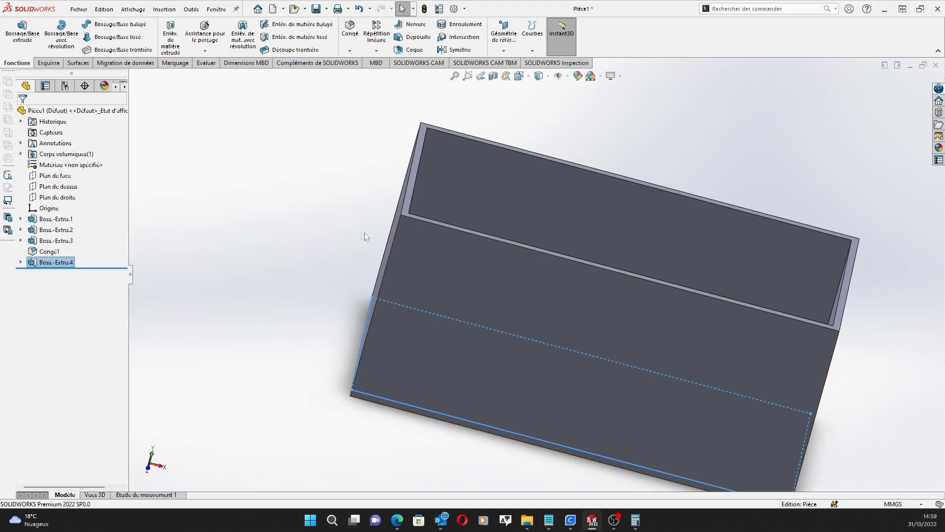
pyautogui.scroll(3, 318, 327)
pyautogui.moveTo(318, 341); pyautogui.dragTo(384, 359, button='middle')
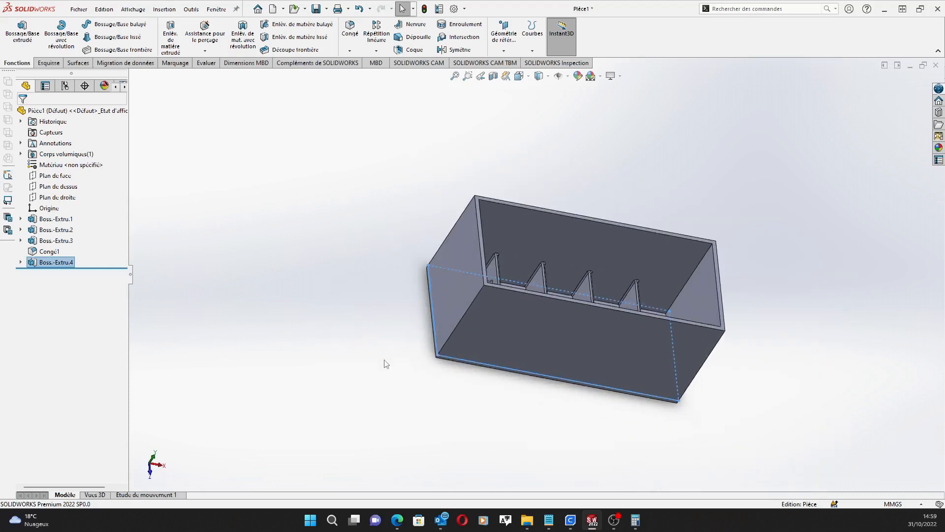
pyautogui.scroll(-2, 446, 315)
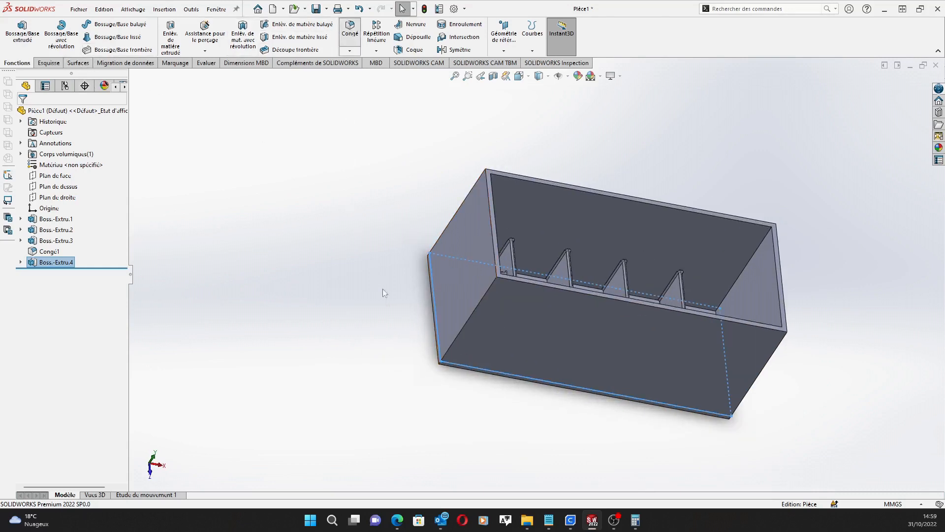
pyautogui.scroll(-1, 210, 297)
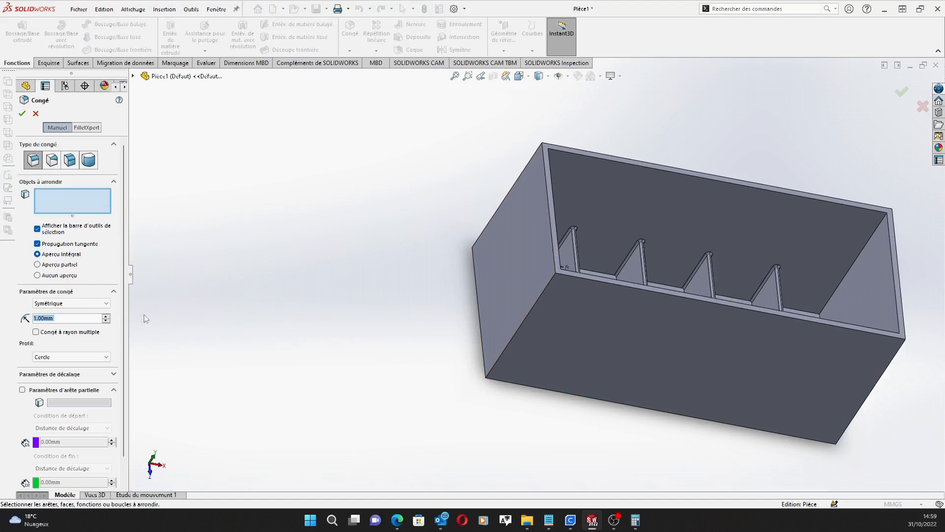
pyautogui.click(542, 291)
pyautogui.moveTo(639, 385); pyautogui.dragTo(603, 345, button='middle')
pyautogui.scroll(-4, 722, 310)
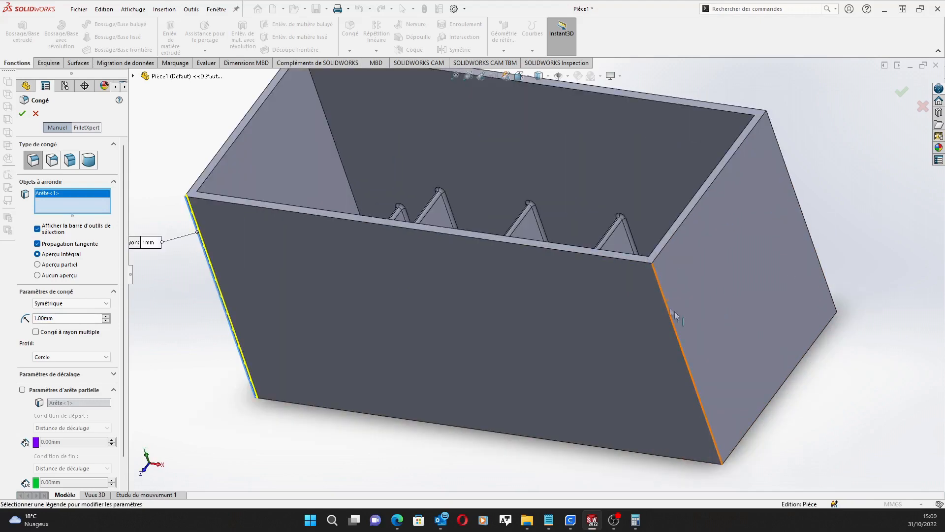
pyautogui.click(659, 288)
# Add the two vertical outer edges at the rear of the box to the 1 mm fillet.
pyautogui.moveTo(798, 185); pyautogui.dragTo(673, 341, button='middle')
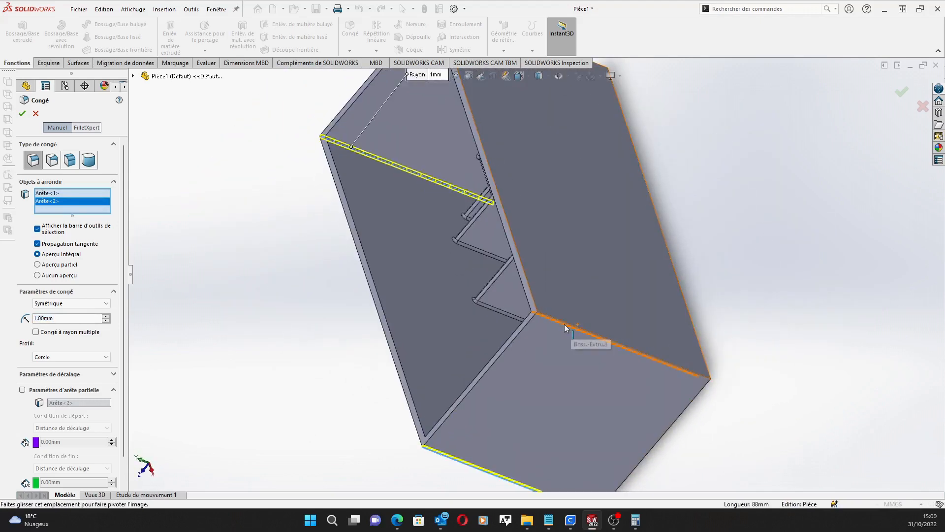
pyautogui.scroll(-5, 565, 329)
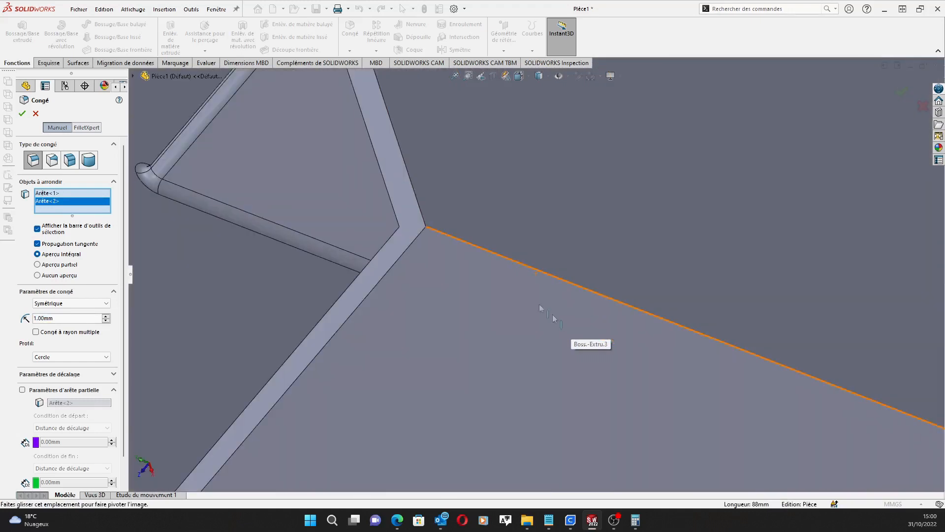
pyautogui.click(492, 254)
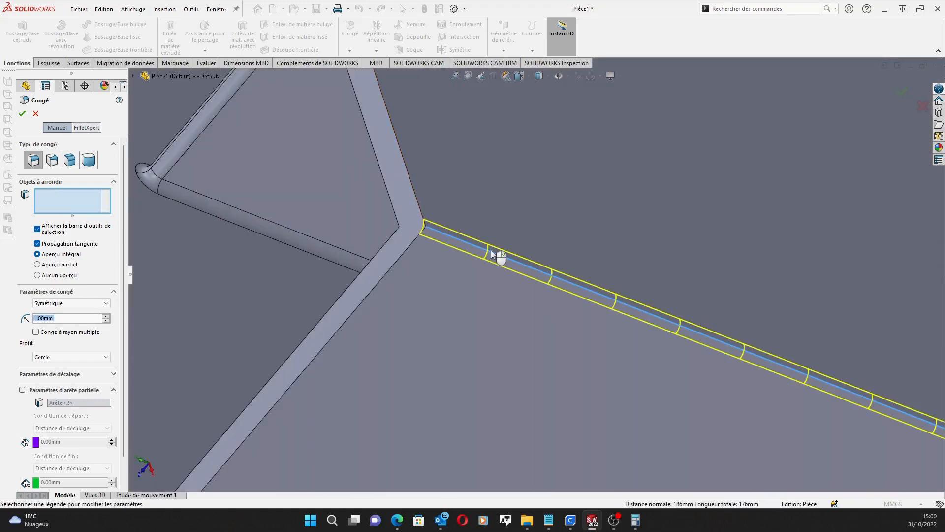
pyautogui.scroll(8, 502, 229)
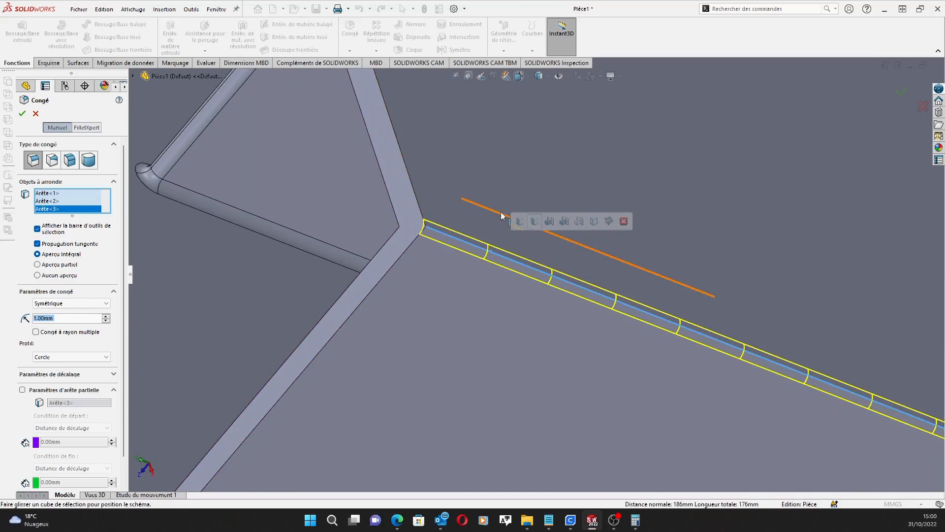
pyautogui.moveTo(554, 134); pyautogui.dragTo(538, 175, button='middle')
pyautogui.scroll(-4, 537, 177)
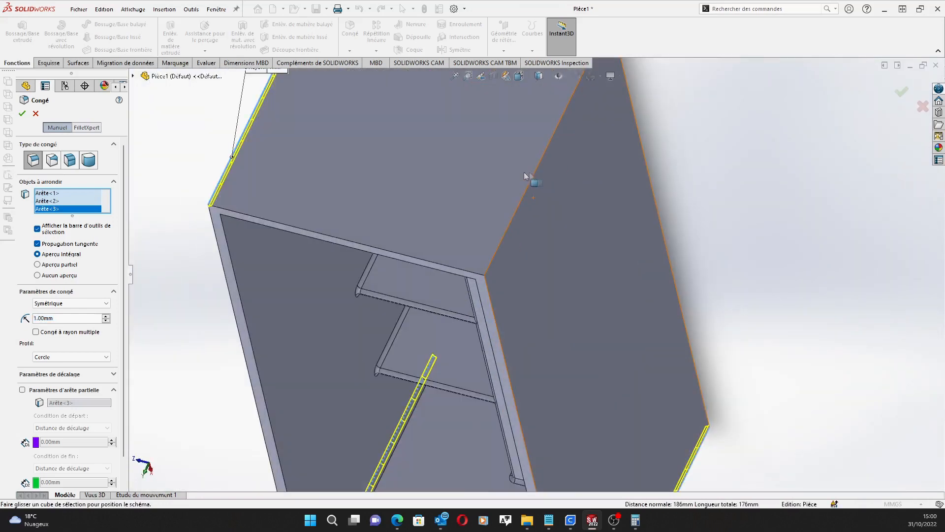
pyautogui.click(523, 201)
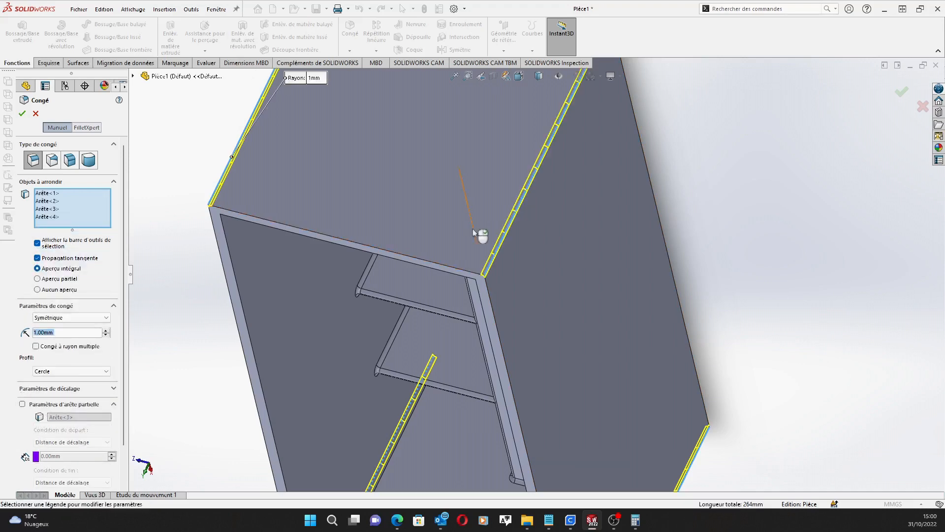
# Apply the 1 mm fillet to the box's four vertical outer edges.
pyautogui.scroll(10, 473, 232)
pyautogui.moveTo(399, 319); pyautogui.dragTo(398, 162, button='middle')
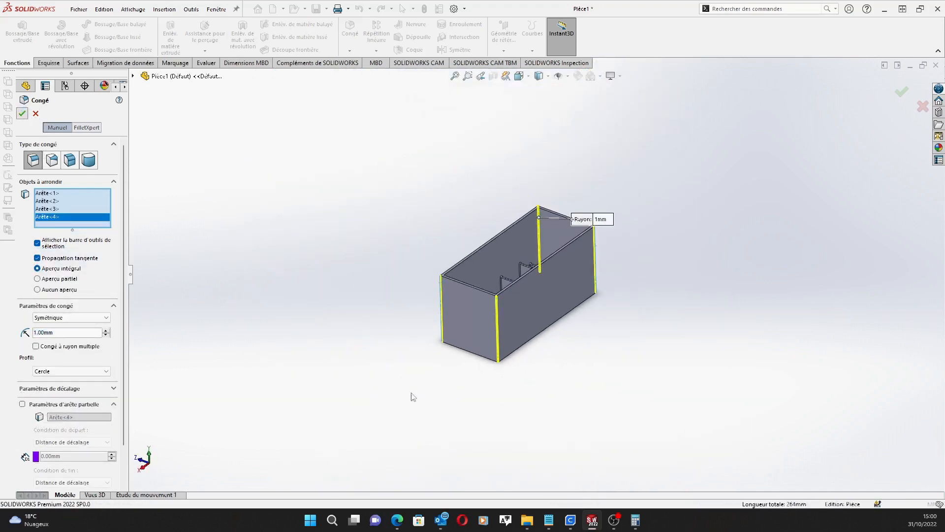
pyautogui.click(22, 114)
# Examine the rounded outer corners and the divided interior of the box from several angles.
pyautogui.scroll(-8, 534, 363)
pyautogui.moveTo(504, 321); pyautogui.dragTo(447, 300, button='middle')
pyautogui.scroll(5, 447, 299)
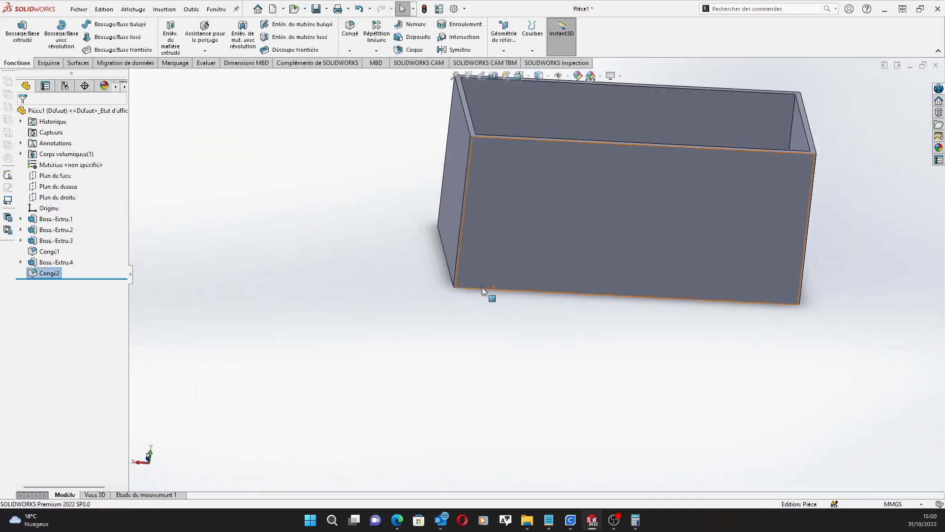
pyautogui.moveTo(623, 133); pyautogui.dragTo(614, 217, button='middle')
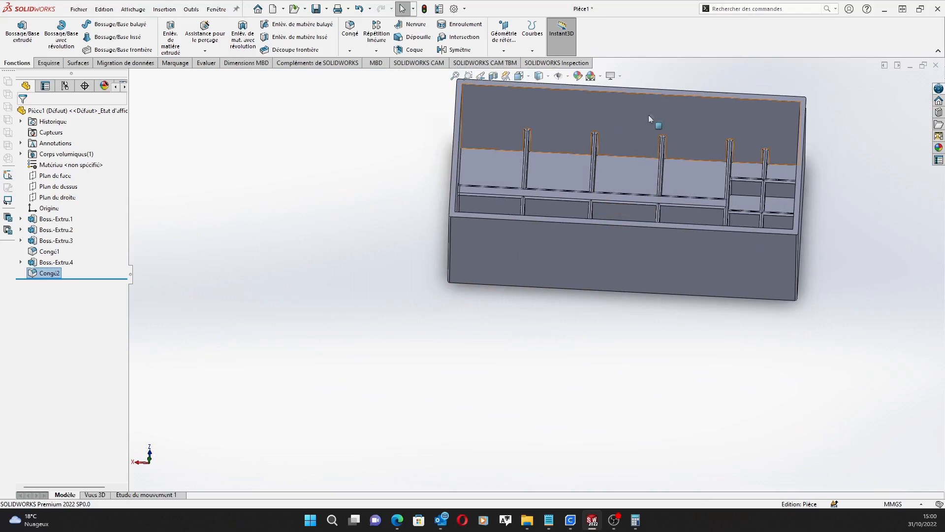
pyautogui.scroll(2, 661, 109)
pyautogui.scroll(-3, 564, 128)
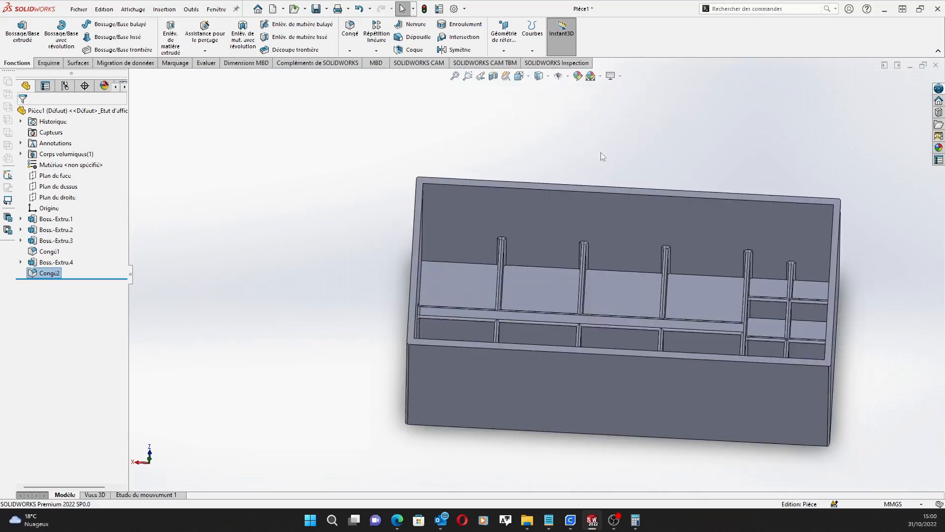
pyautogui.moveTo(601, 152); pyautogui.dragTo(610, 174, button='middle')
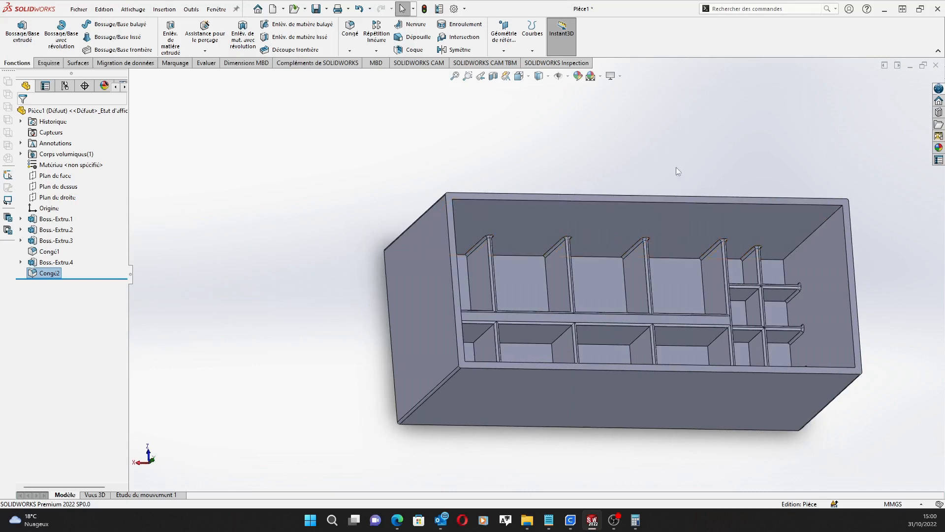
pyautogui.moveTo(677, 172); pyautogui.dragTo(607, 143, button='middle')
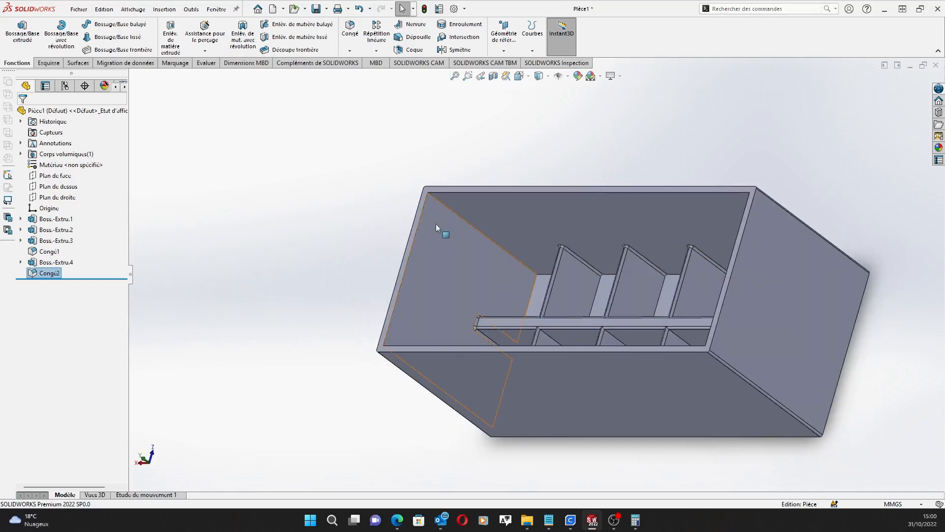
# Start a 1 mm symmetric fillet and select the two inner vertical corner edges along one long wall of the box.
pyautogui.scroll(-3, 519, 227)
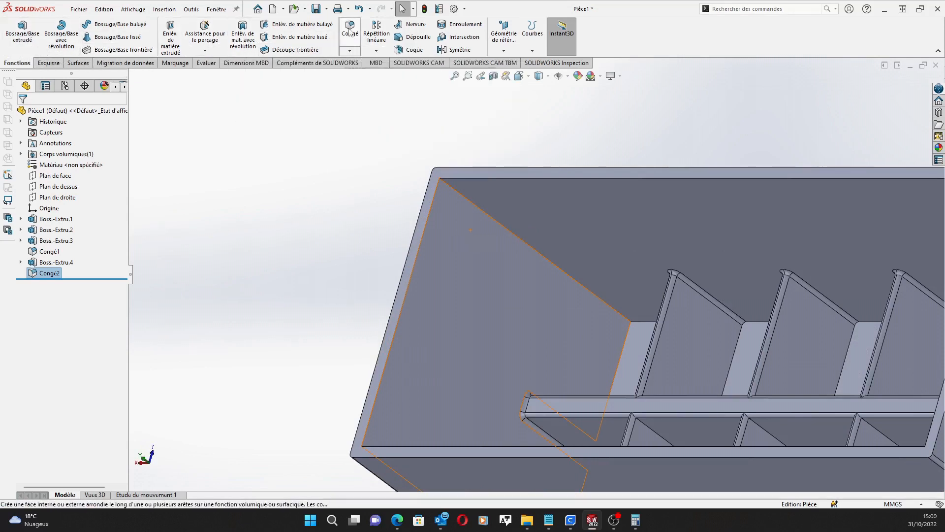
pyautogui.click(472, 208)
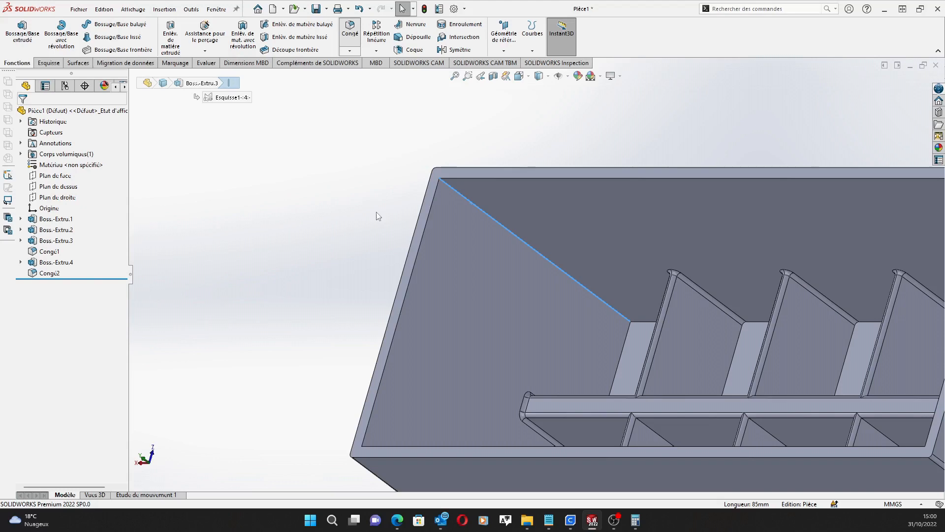
pyautogui.scroll(5, 657, 273)
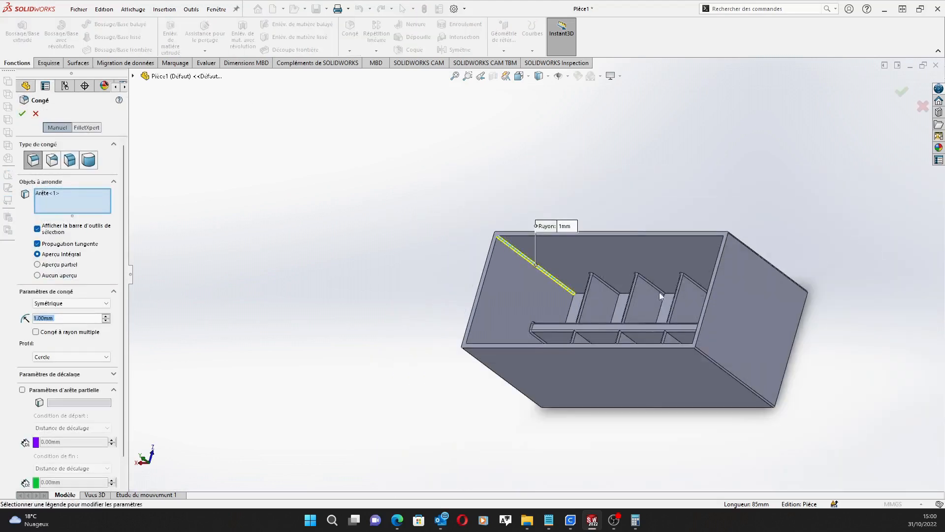
pyautogui.moveTo(660, 292); pyautogui.dragTo(743, 247, button='middle')
pyautogui.scroll(-4, 743, 250)
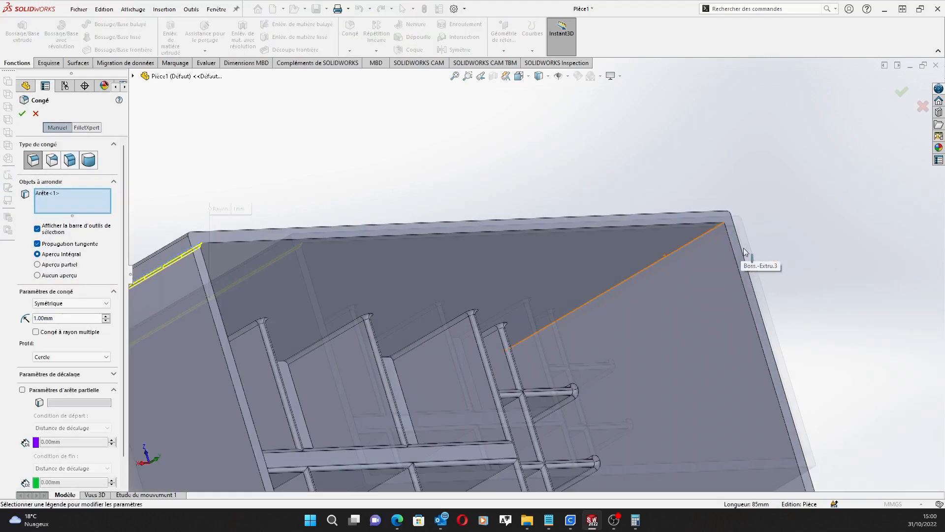
pyautogui.scroll(-2, 691, 243)
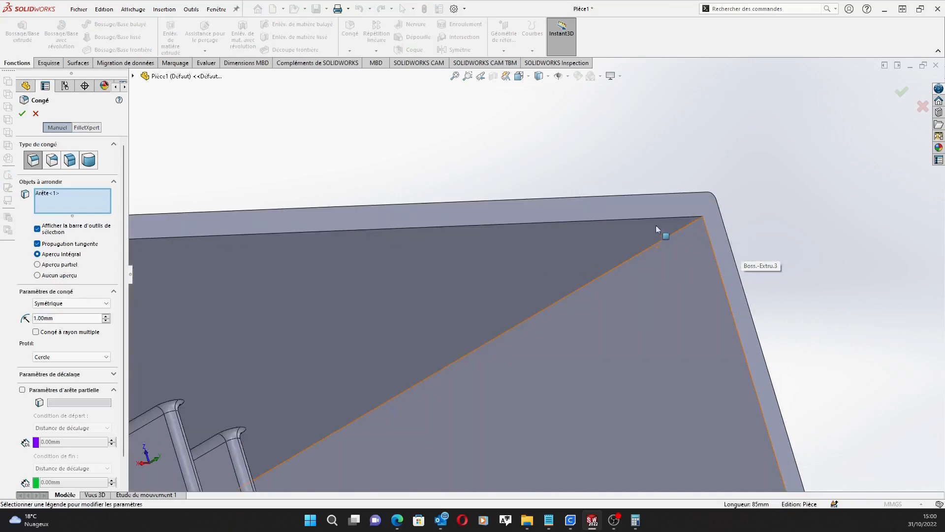
pyautogui.click(676, 232)
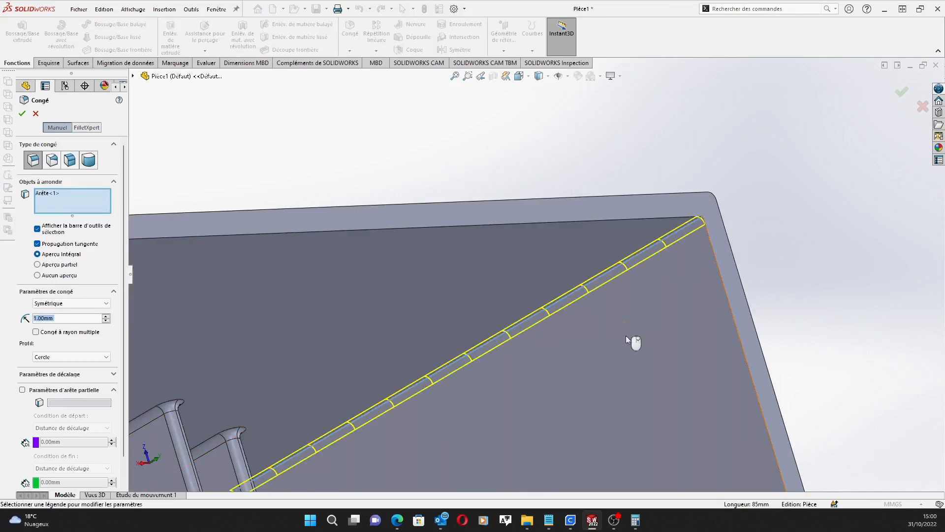
# Add the two inner vertical corner edges along the opposite long wall and apply the 1 mm fillet.
pyautogui.scroll(5, 621, 375)
pyautogui.moveTo(535, 372); pyautogui.dragTo(580, 380, button='middle')
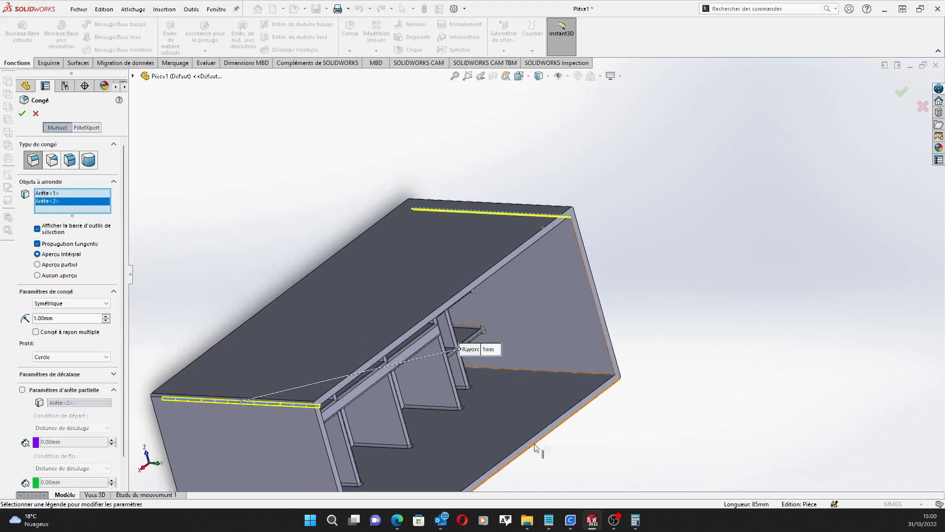
pyautogui.click(592, 373)
pyautogui.moveTo(423, 406); pyautogui.dragTo(306, 411, button='middle')
pyautogui.scroll(2, 316, 412)
pyautogui.scroll(-5, 355, 408)
pyautogui.moveTo(418, 316); pyautogui.dragTo(428, 392, button='middle')
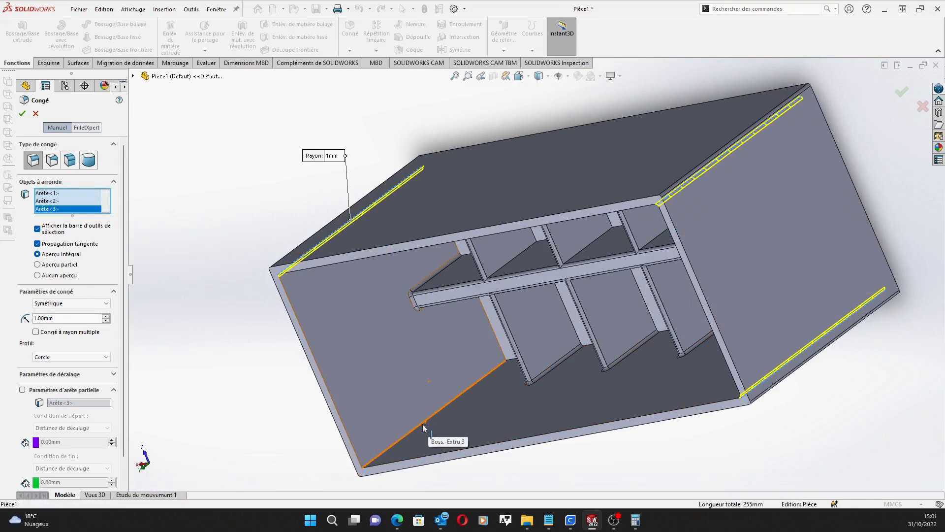
pyautogui.click(423, 426)
pyautogui.moveTo(363, 370); pyautogui.dragTo(419, 237, button='middle')
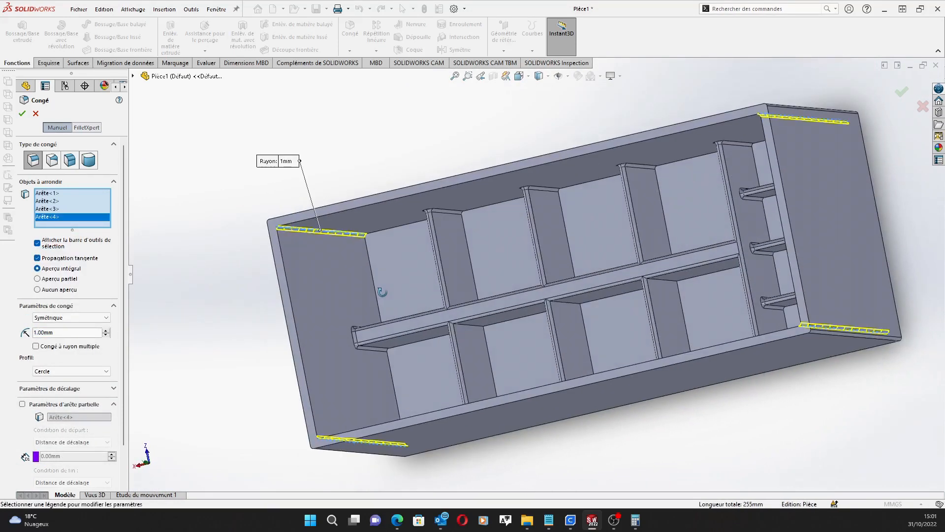
pyautogui.click(21, 114)
# Examine the filleted inner corners, the compartments and the outer walls of the box from several angles.
pyautogui.moveTo(275, 347); pyautogui.dragTo(311, 282, button='middle')
pyautogui.moveTo(451, 289); pyautogui.dragTo(344, 312, button='middle')
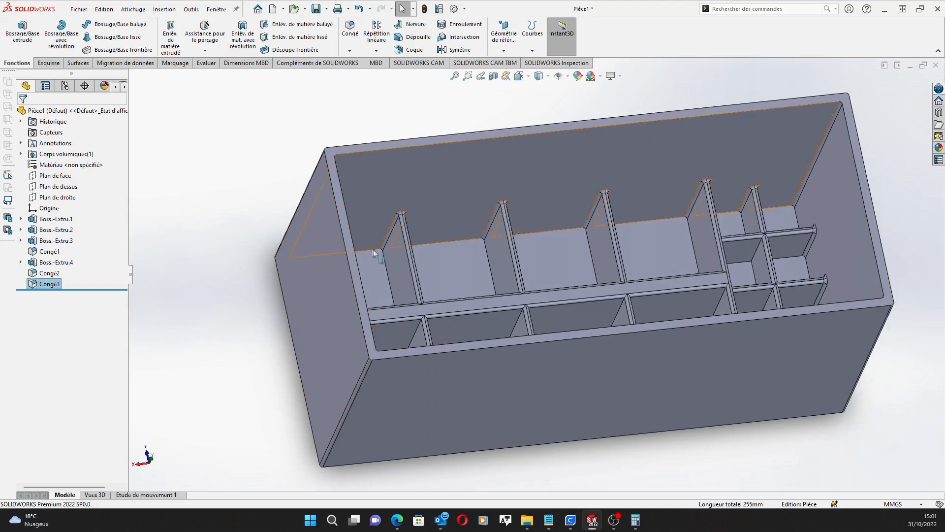
pyautogui.moveTo(444, 259); pyautogui.dragTo(317, 279, button='middle')
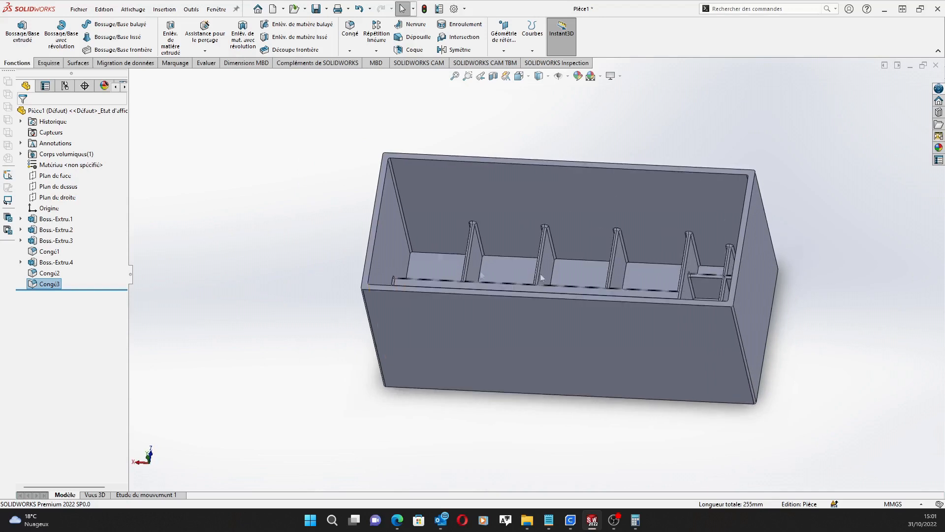
pyautogui.scroll(2, 675, 271)
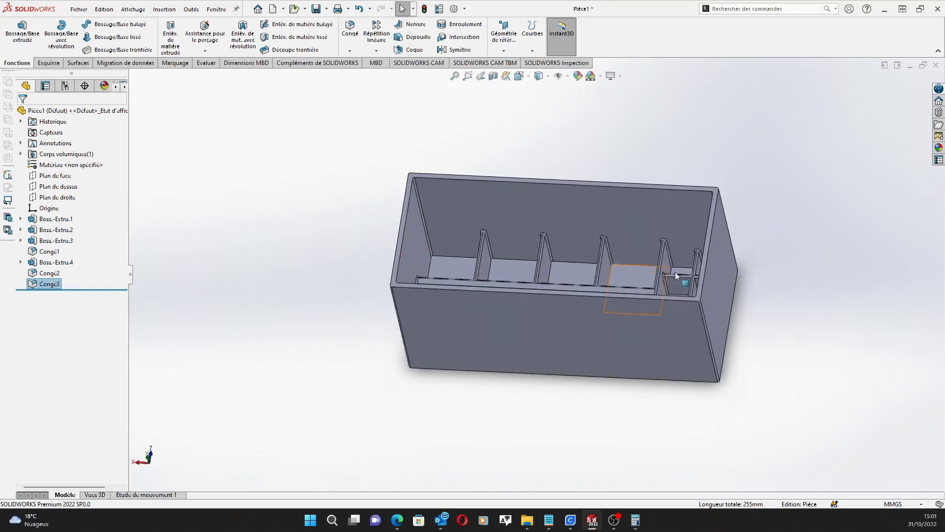
pyautogui.scroll(-4, 582, 287)
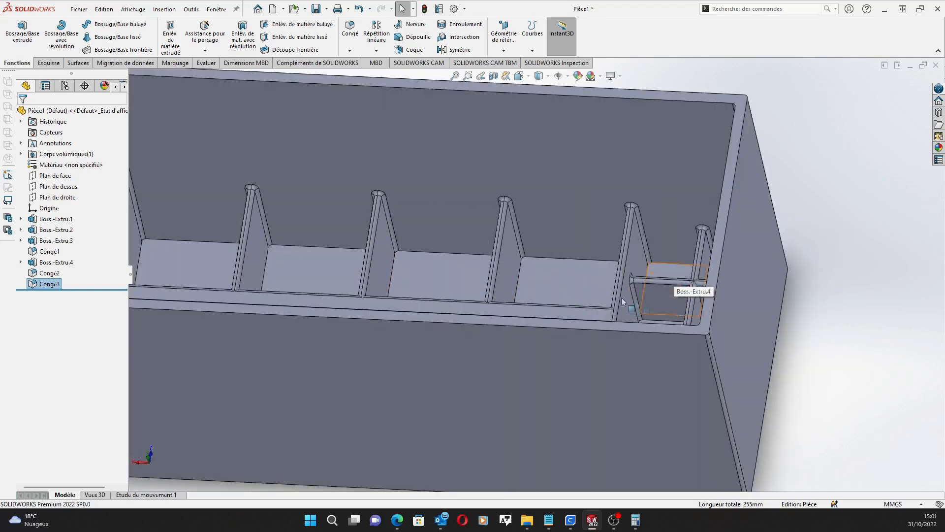
pyautogui.moveTo(471, 297); pyautogui.dragTo(564, 305, button='middle')
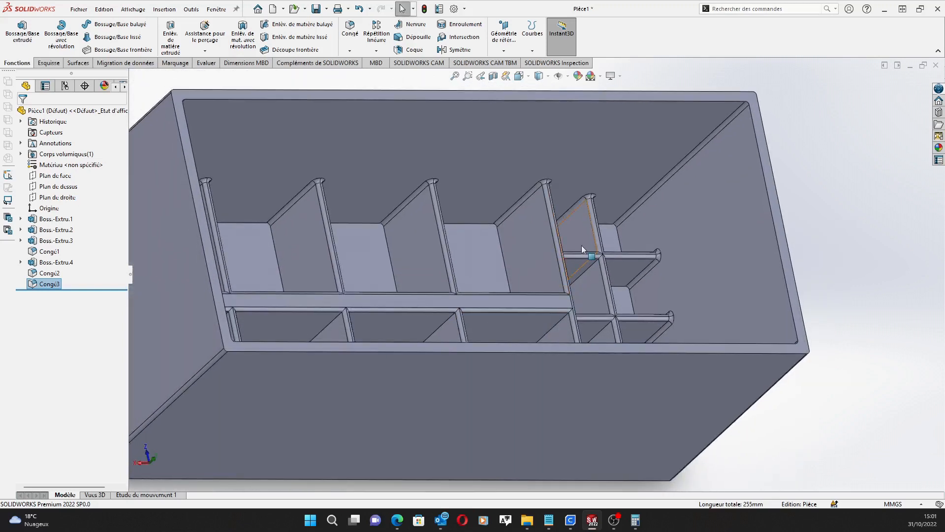
pyautogui.scroll(2, 526, 285)
pyautogui.scroll(3, 526, 286)
pyautogui.moveTo(492, 352); pyautogui.dragTo(414, 322, button='middle')
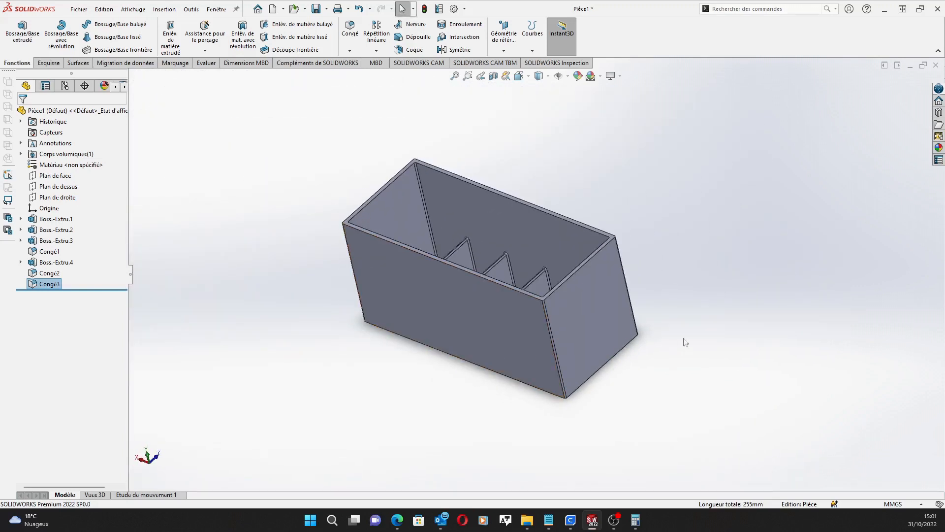
pyautogui.moveTo(689, 331); pyautogui.dragTo(575, 273, button='middle')
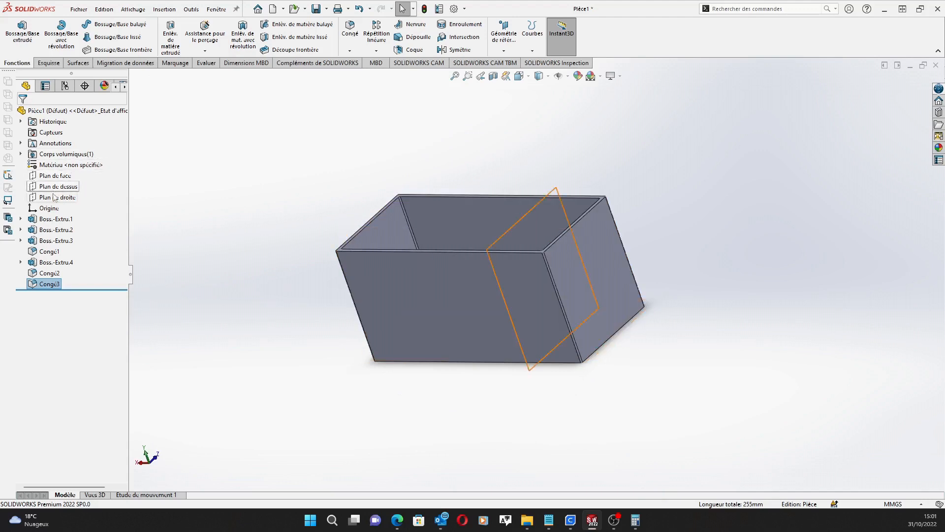
# Select the front plane and view the box normal to it, then inspect its long outer wall at an angle.
pyautogui.click(54, 176)
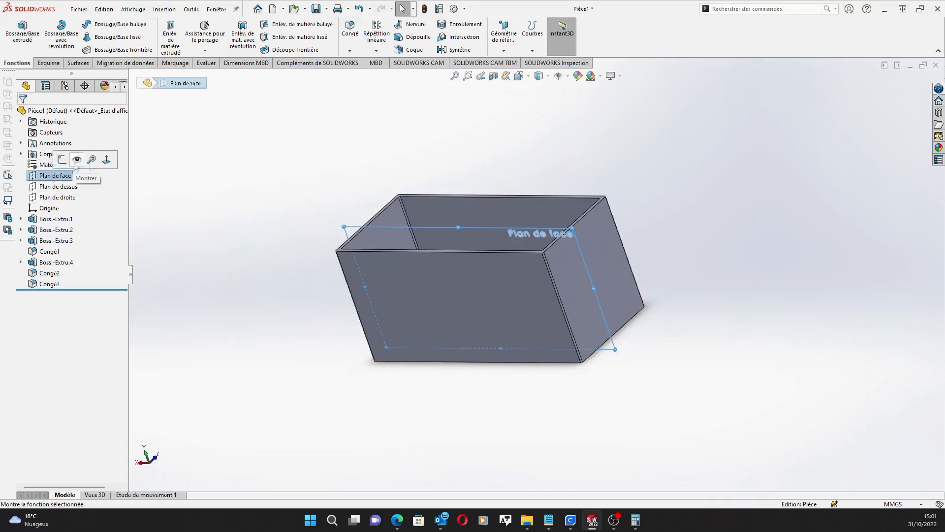
pyautogui.click(106, 159)
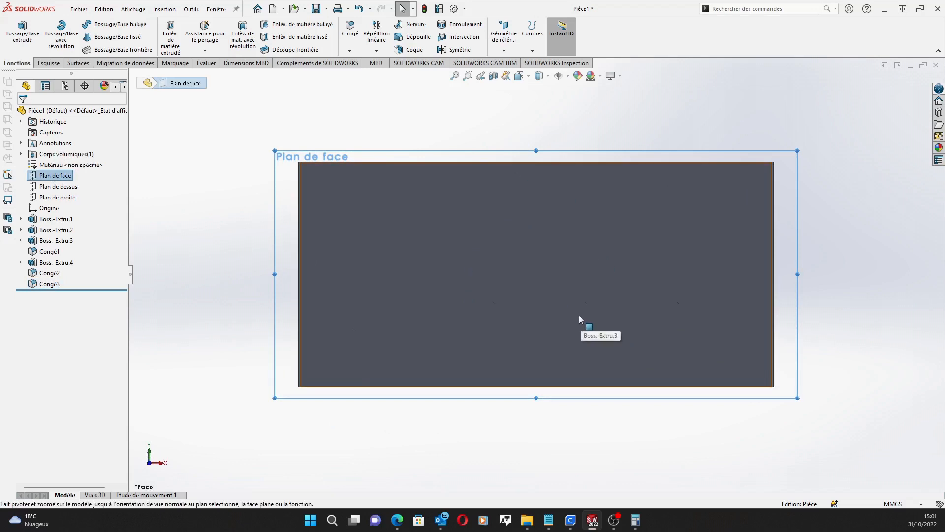
pyautogui.moveTo(548, 217); pyautogui.dragTo(635, 197, button='middle')
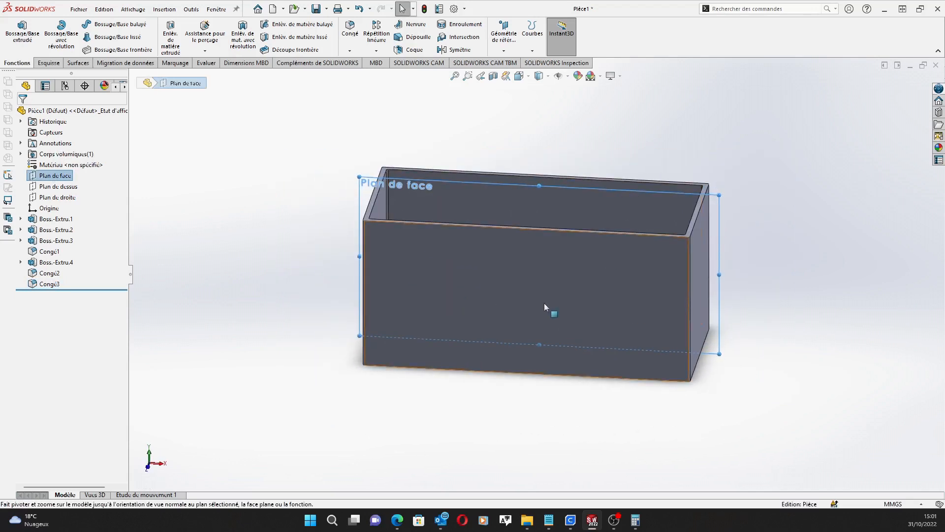
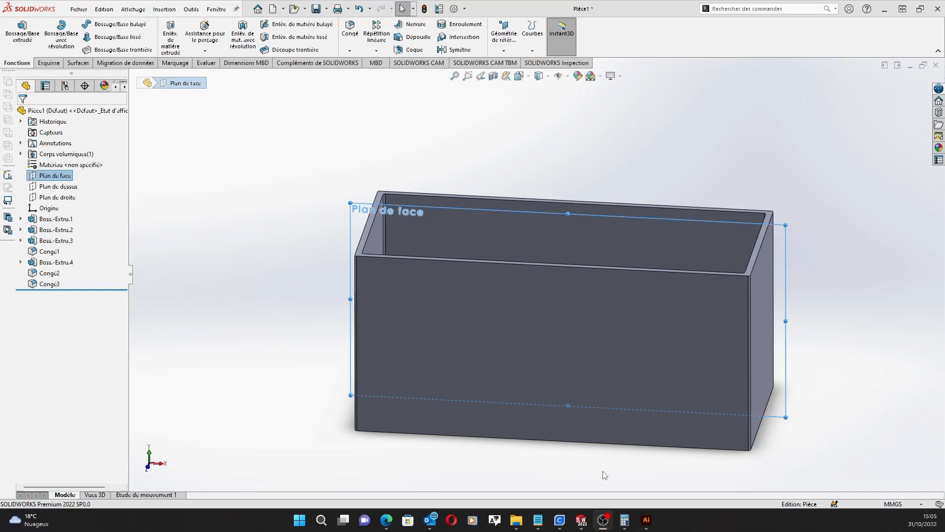
# Switch to Illustrator and scale the placed Avengers logo image to about 797 × 450 pt over the artboard.
pyautogui.click(646, 521)
pyautogui.moveTo(363, 205); pyautogui.dragTo(388, 212)
pyautogui.moveTo(110, 75); pyautogui.dragTo(335, 217)
pyautogui.moveTo(598, 325); pyautogui.dragTo(464, 242)
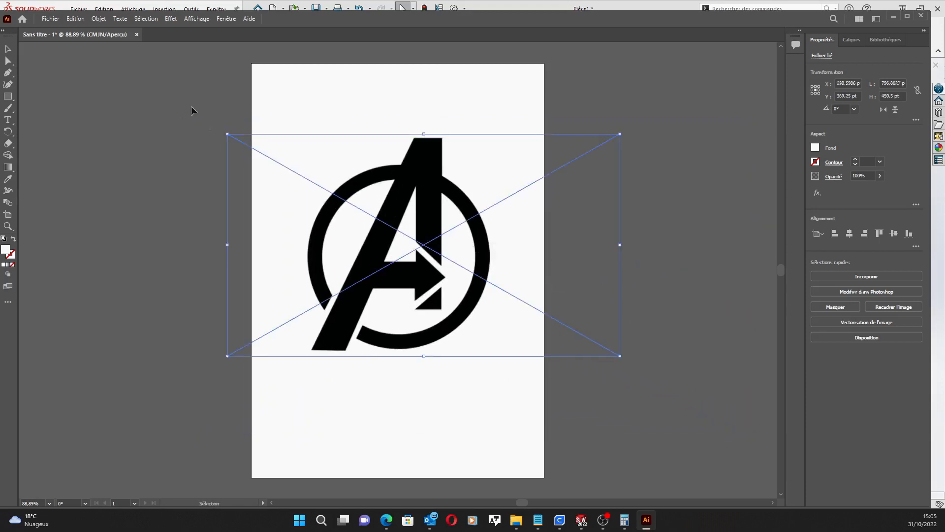
# Shrink the logo image to about 423 × 239 pt and position it just above the artboard's centre.
pyautogui.moveTo(223, 131); pyautogui.dragTo(349, 213)
pyautogui.moveTo(487, 281); pyautogui.dragTo(409, 223)
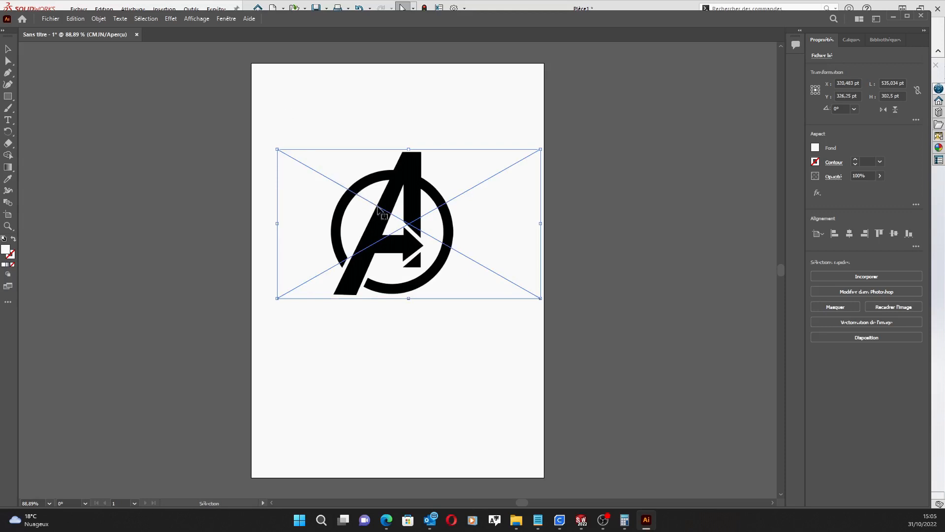
pyautogui.moveTo(277, 148); pyautogui.dragTo(332, 180)
pyautogui.moveTo(410, 232); pyautogui.dragTo(381, 232)
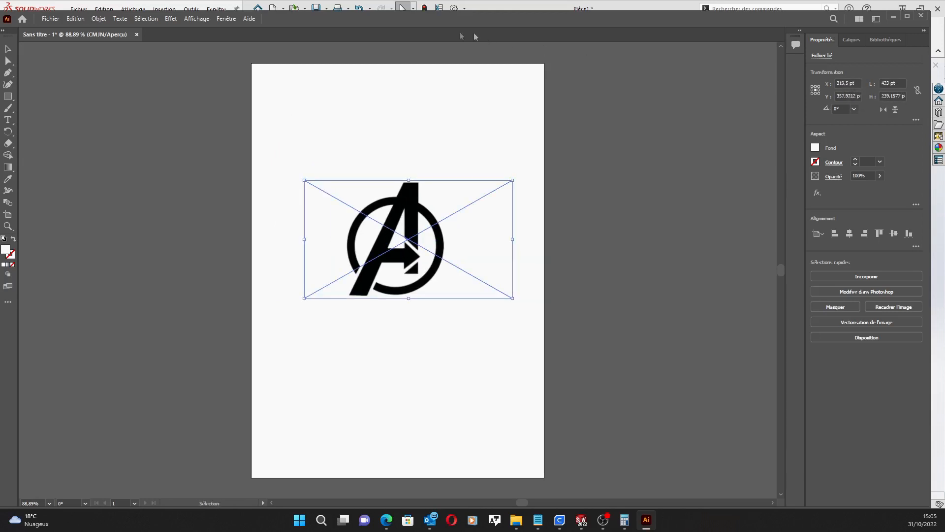
# Set the general and stroke units to millimetres in the preferences.
pyautogui.click(226, 18)
pyautogui.moveTo(207, 19)
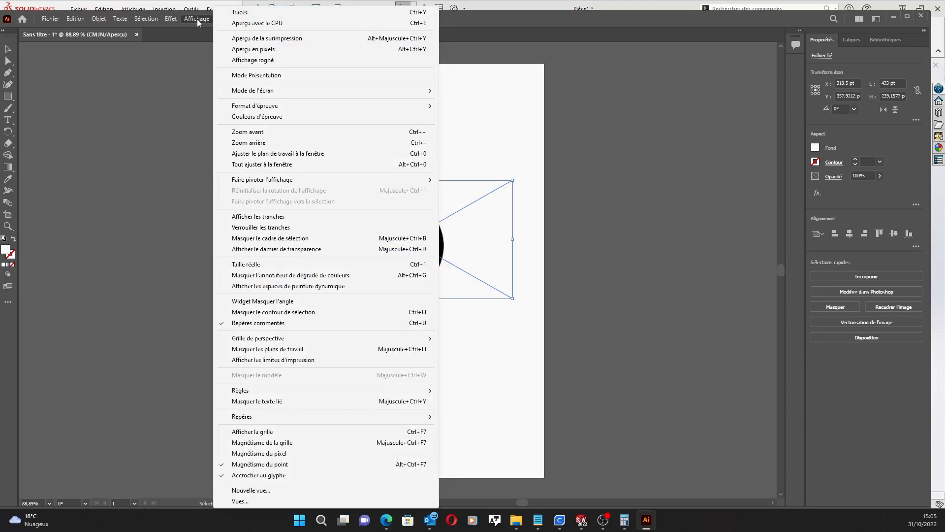
pyautogui.moveTo(76, 19)
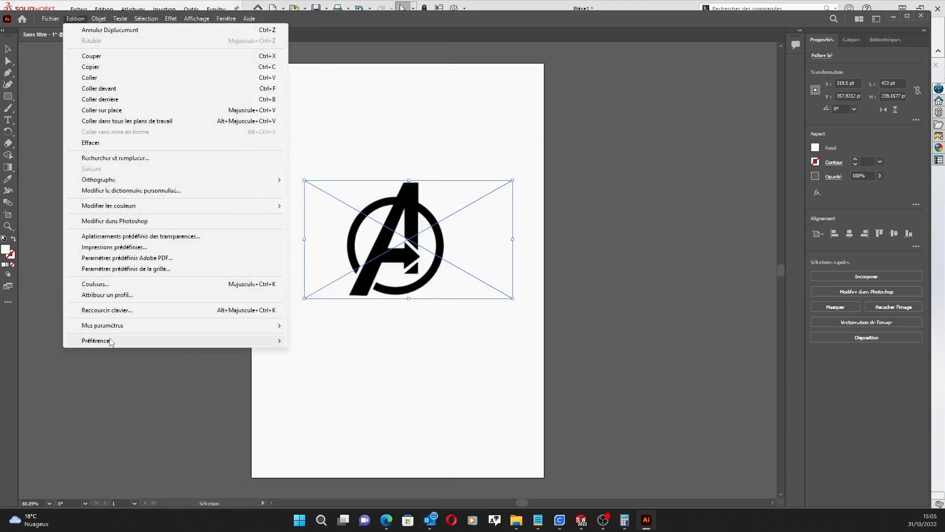
pyautogui.moveTo(112, 341)
pyautogui.click(347, 373)
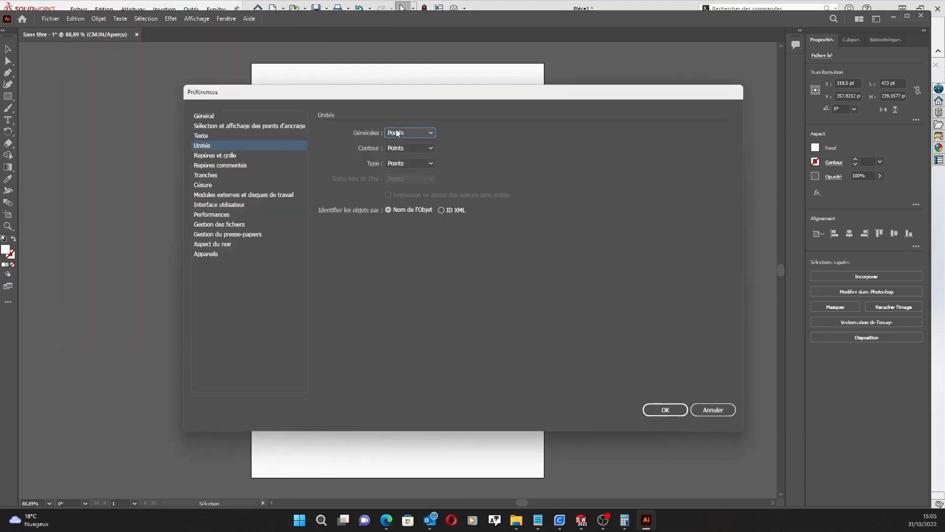
pyautogui.click(413, 134)
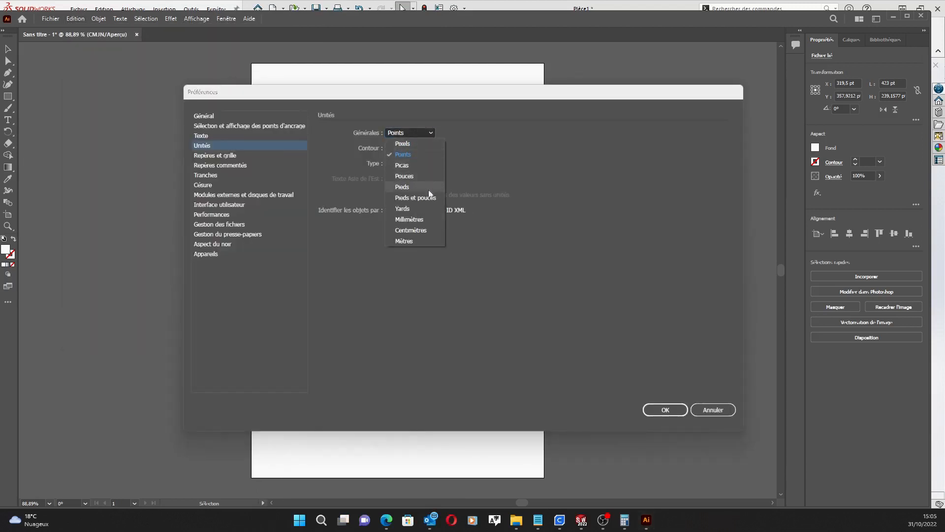
pyautogui.click(424, 219)
pyautogui.click(421, 149)
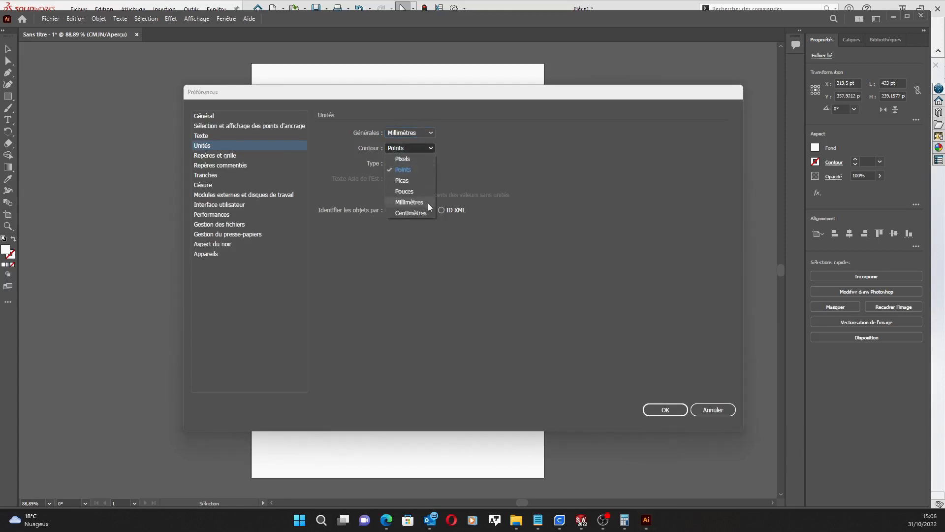
pyautogui.click(426, 206)
pyautogui.click(665, 409)
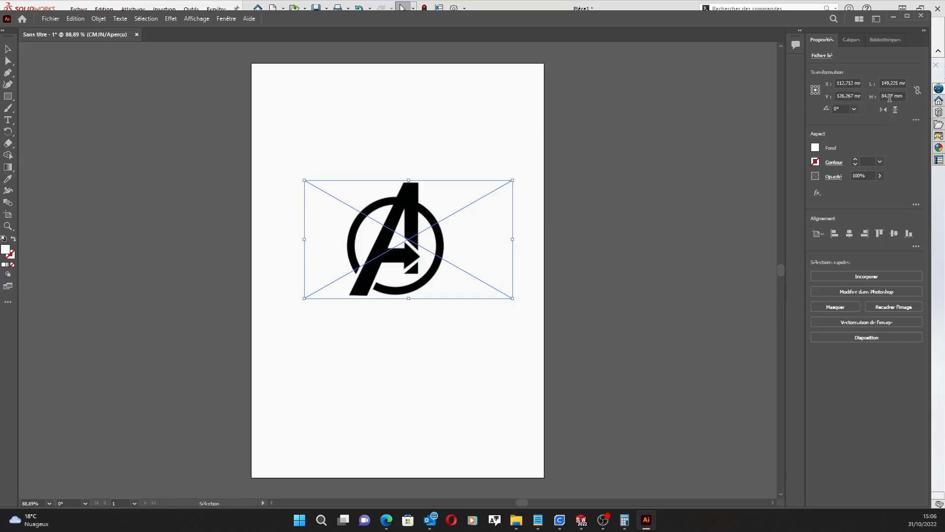
# Lock the logo image's proportions and set its height to 40 mm.
pyautogui.click(918, 97)
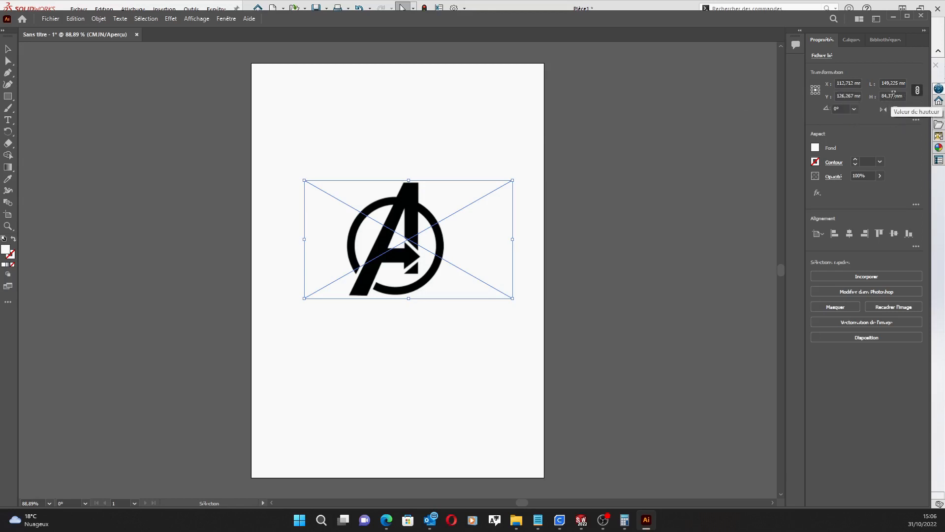
pyautogui.click(902, 94)
pyautogui.write('40')
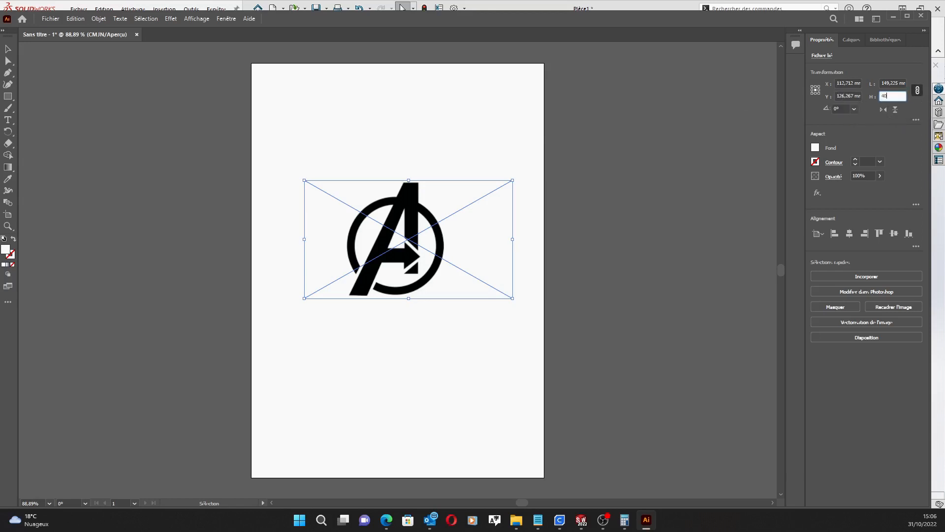
pyautogui.click(886, 82)
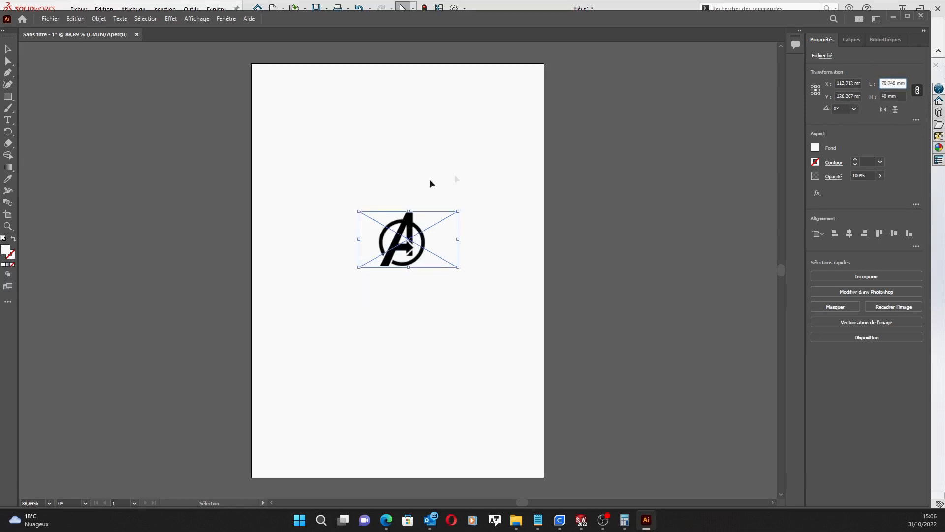
# Vectorize the logo image with the Logo noir et blanc tracing preset and expand the tracing into editable paths.
pyautogui.scroll(-1, 382, 252)
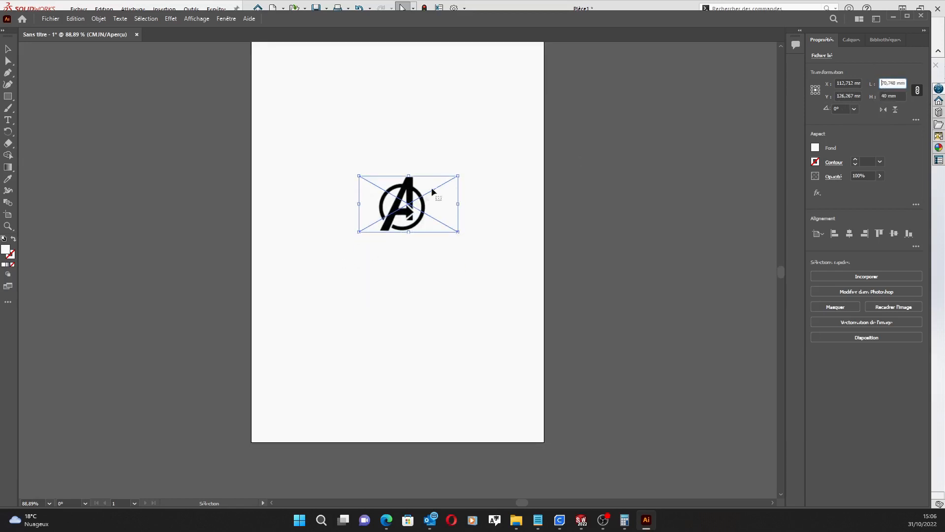
pyautogui.click(857, 325)
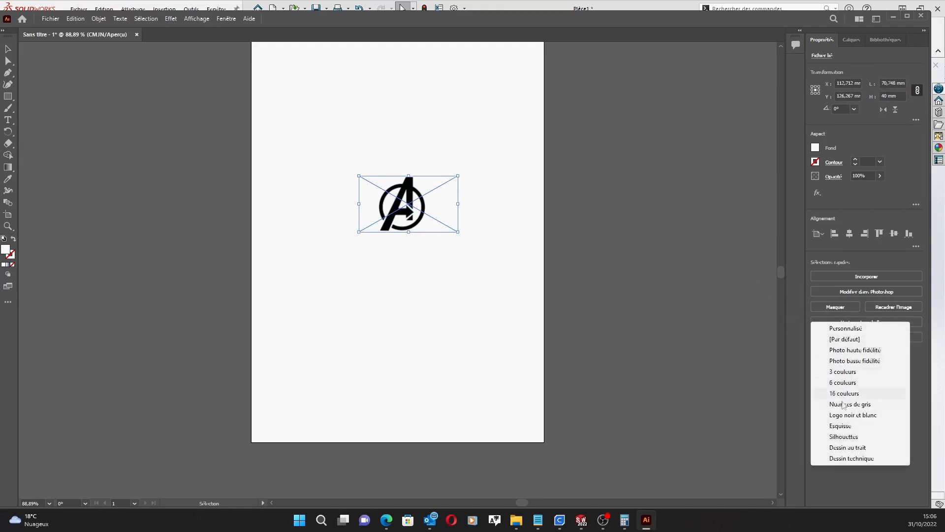
pyautogui.click(834, 419)
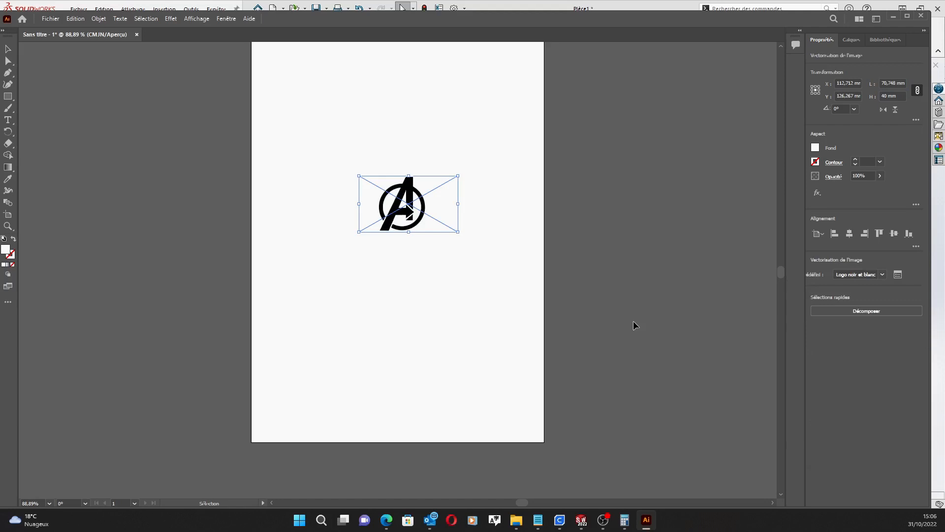
pyautogui.scroll(-1, 407, 195)
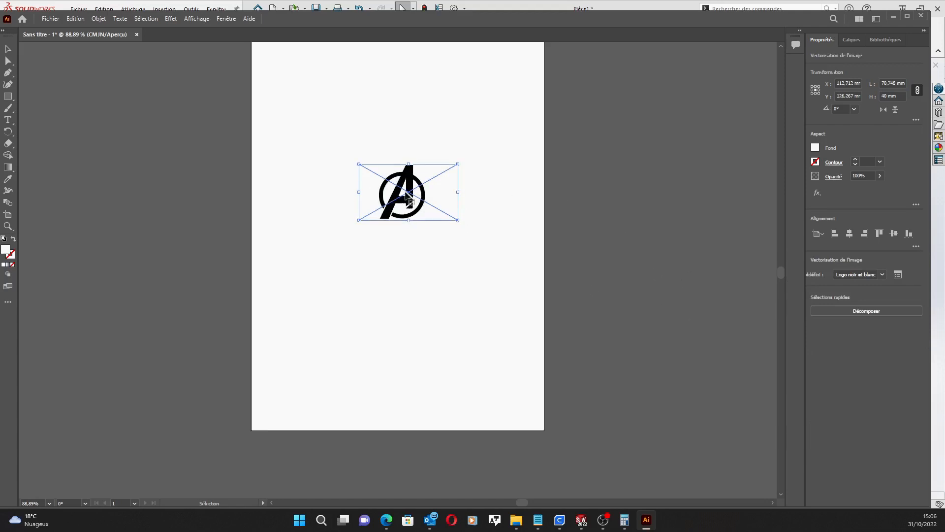
pyautogui.scroll(2, 407, 194)
pyautogui.keyDown('alt'); pyautogui.scroll(4, 407, 195); pyautogui.keyUp('alt')
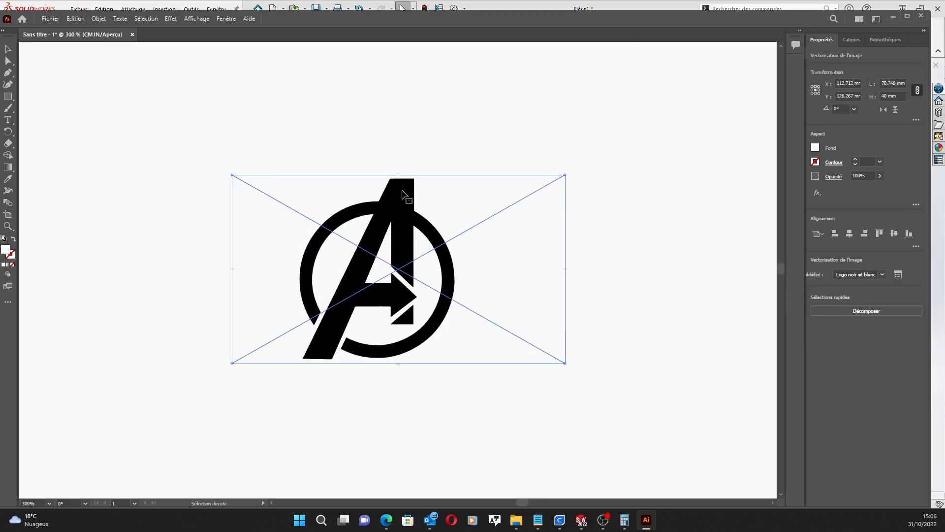
pyautogui.press('v')
pyautogui.click(856, 312)
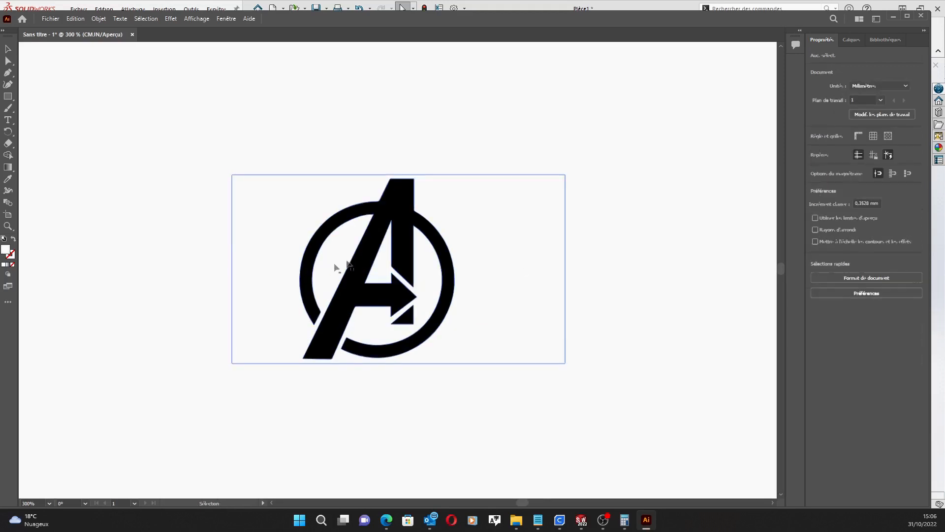
# Select only the main black path of the logo inside the traced group with the Direct Selection tool.
pyautogui.click(365, 258)
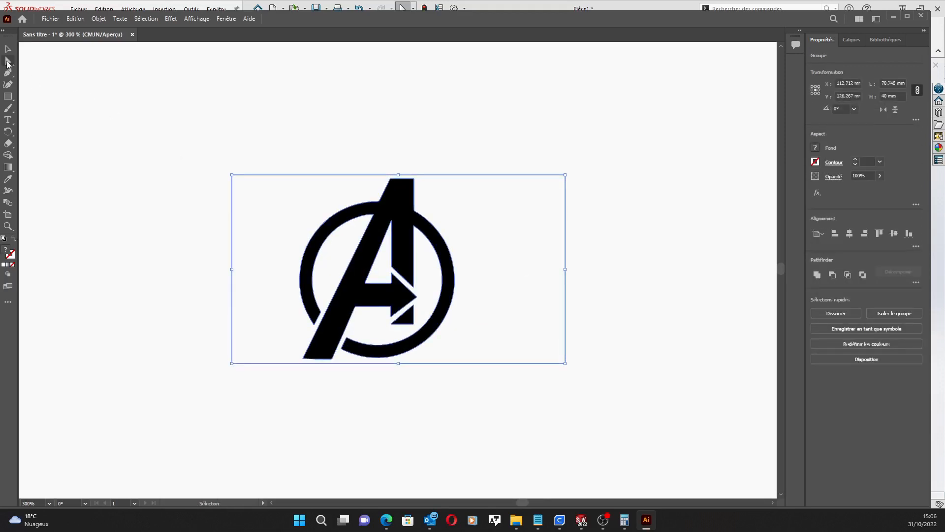
pyautogui.click(8, 62)
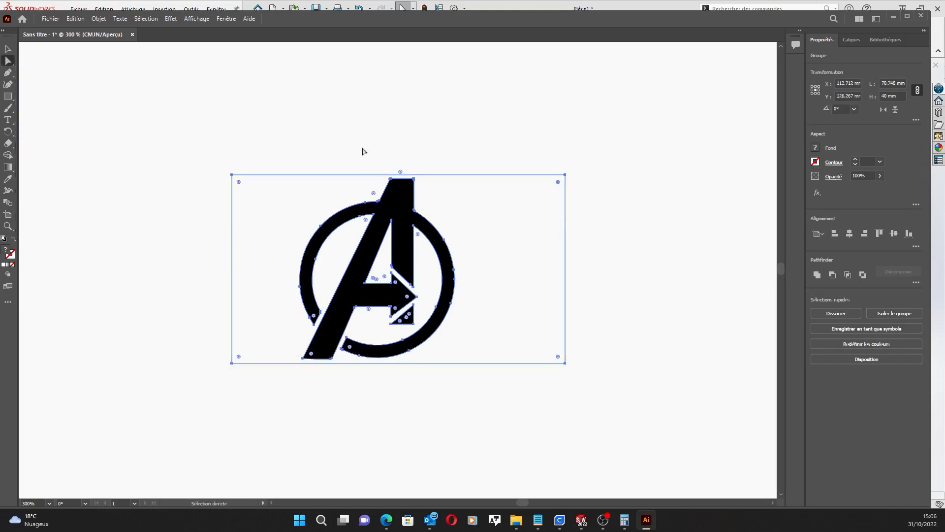
pyautogui.click(629, 228)
pyautogui.click(401, 207)
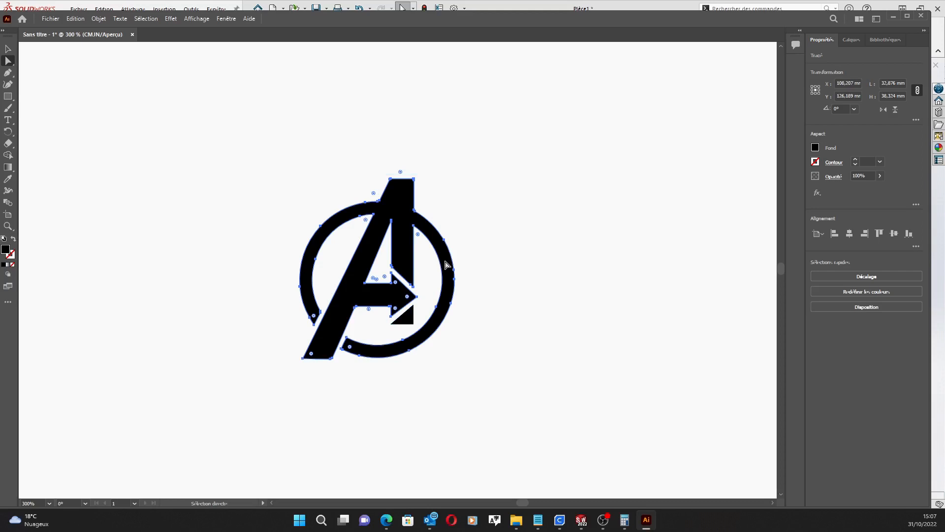
# Save the document in Adobe Illustrator format as logoavg.ai.
pyautogui.click(51, 19)
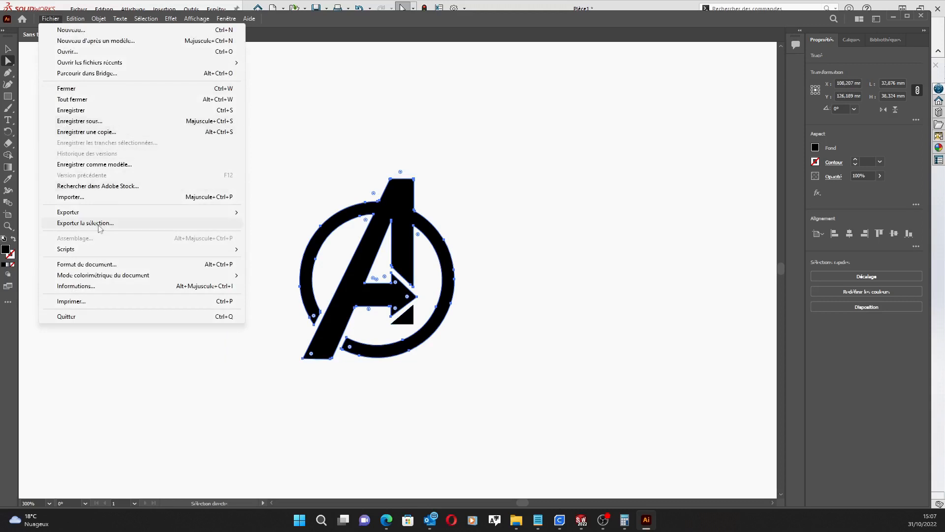
pyautogui.click(89, 122)
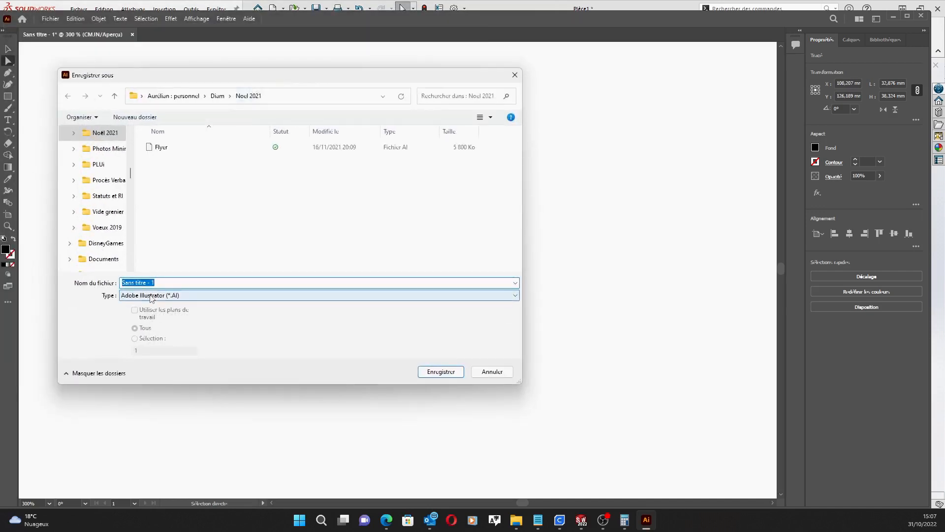
pyautogui.click(173, 297)
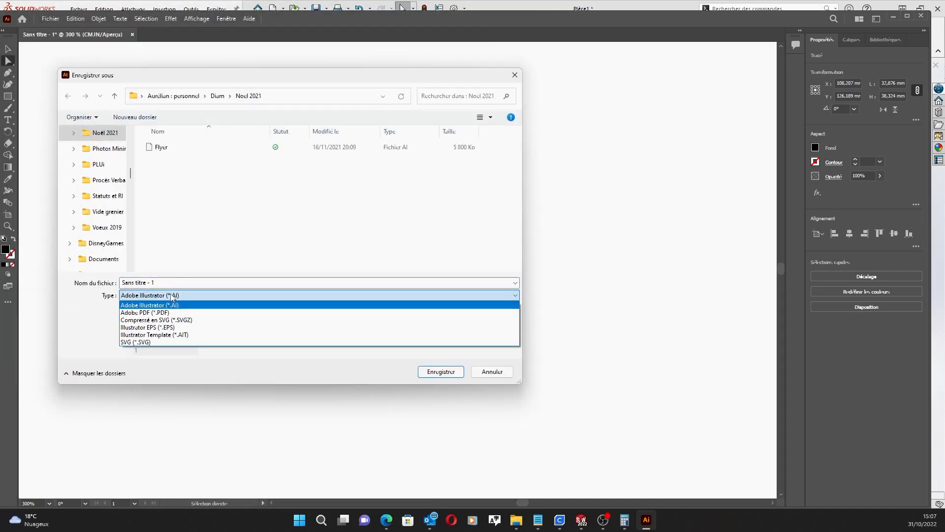
pyautogui.click(173, 297)
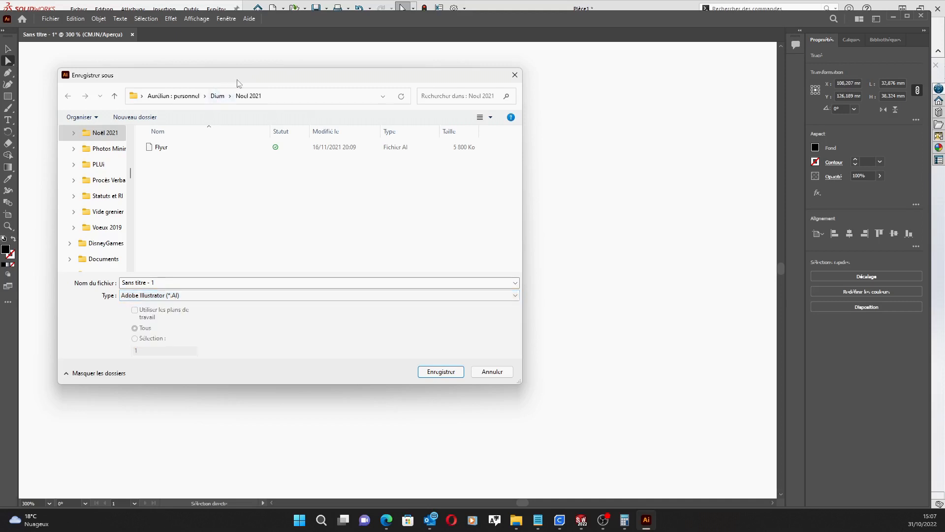
pyautogui.moveTo(240, 82); pyautogui.dragTo(460, 89)
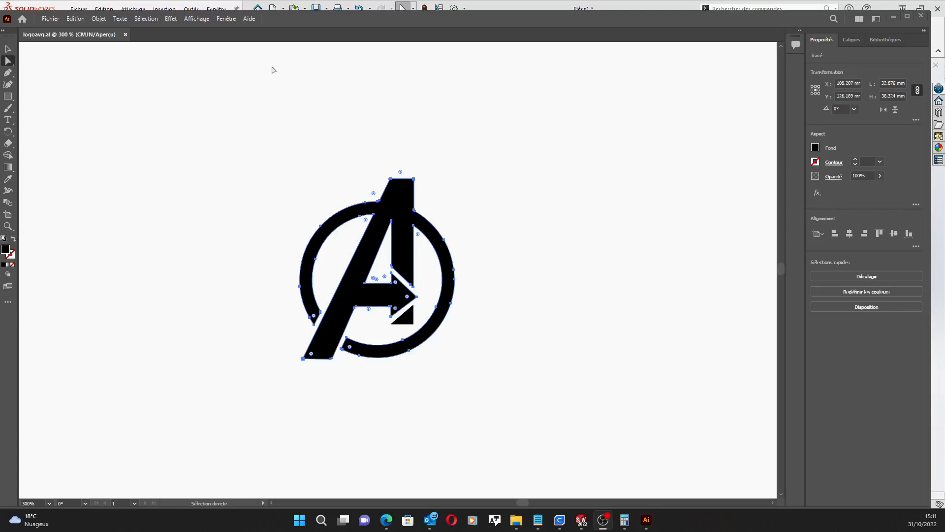
# Export the logo as logoavg.dxf, replacing the existing file, with AutoCAD version 2018 and a scale of 1 millimetre to 1 unit.
pyautogui.click(48, 20)
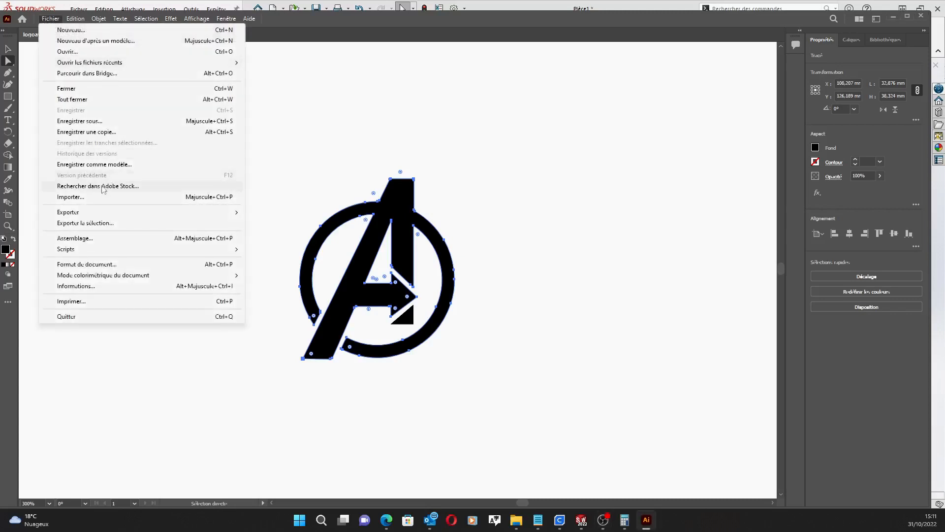
pyautogui.moveTo(99, 213)
pyautogui.click(280, 223)
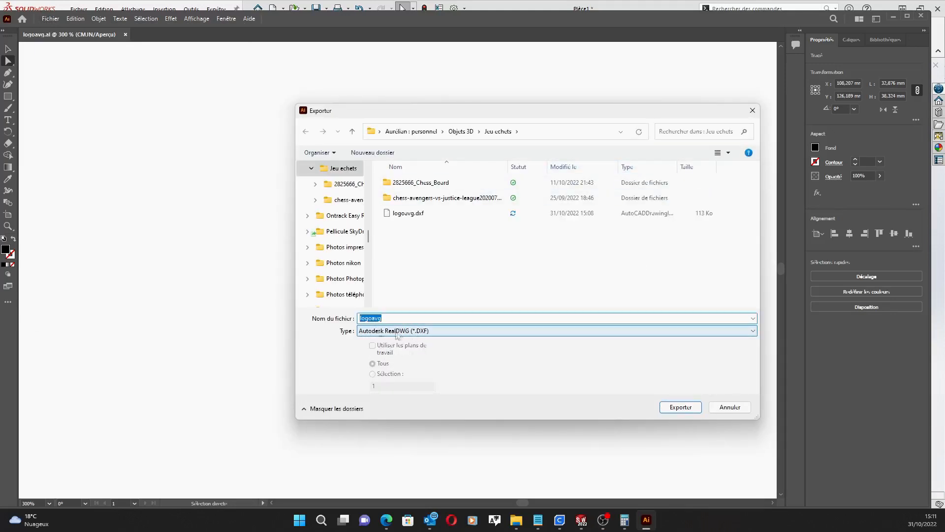
pyautogui.click(673, 408)
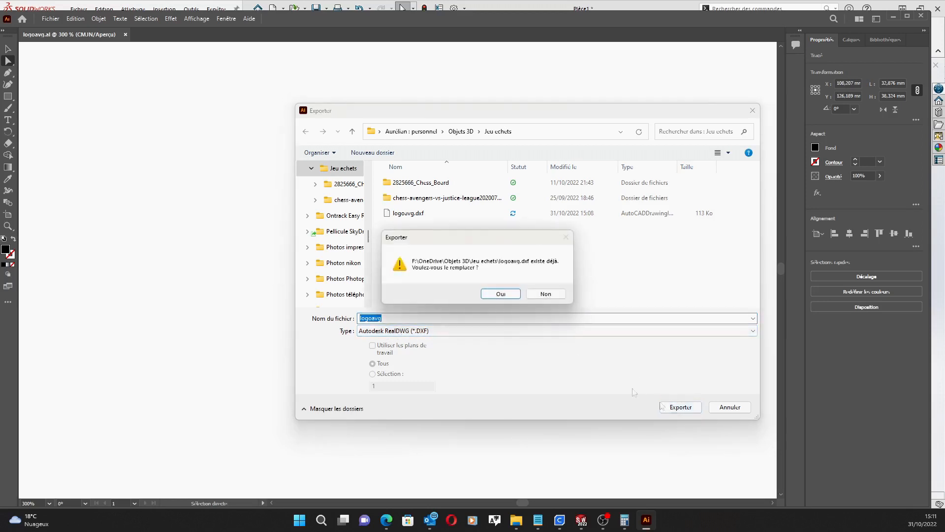
pyautogui.click(502, 294)
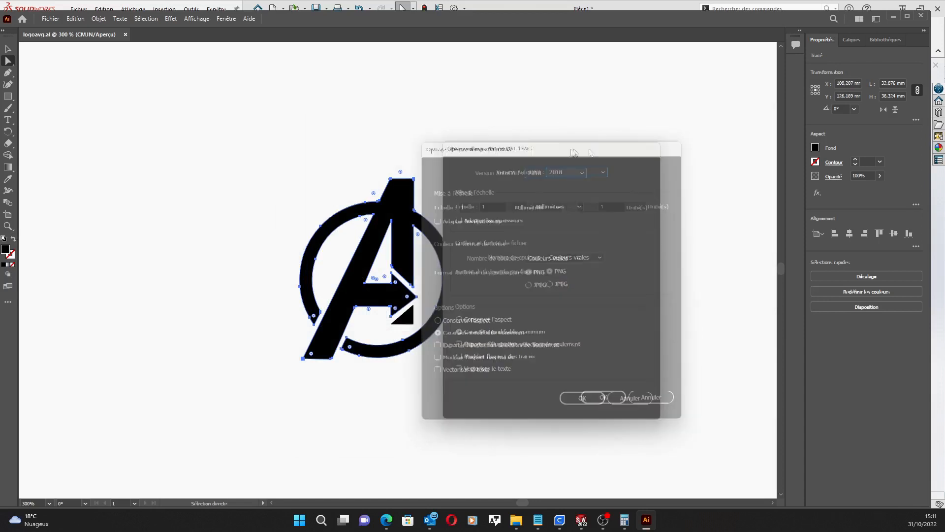
pyautogui.click(564, 171)
pyautogui.click(592, 167)
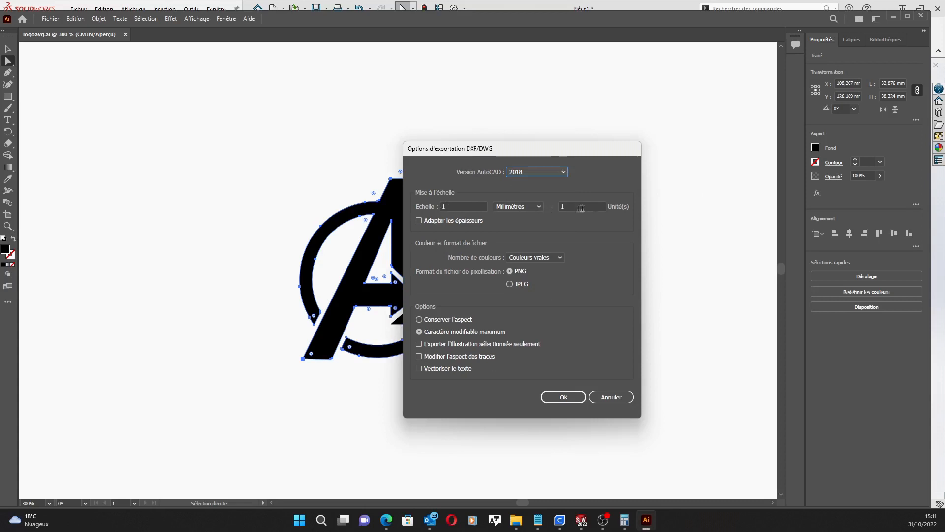
pyautogui.click(564, 397)
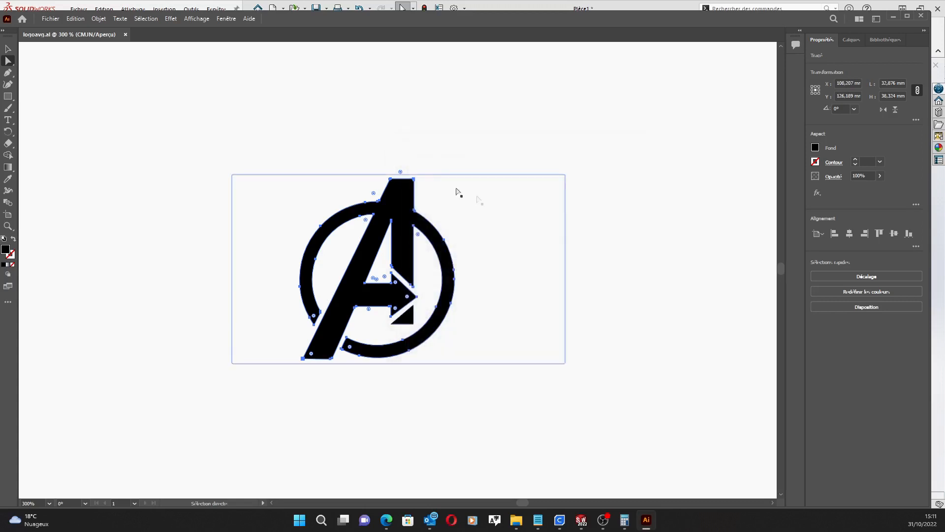
# Switch to SOLIDWORKS, select the outer face of the box's long front wall and view it head-on.
pyautogui.click(894, 16)
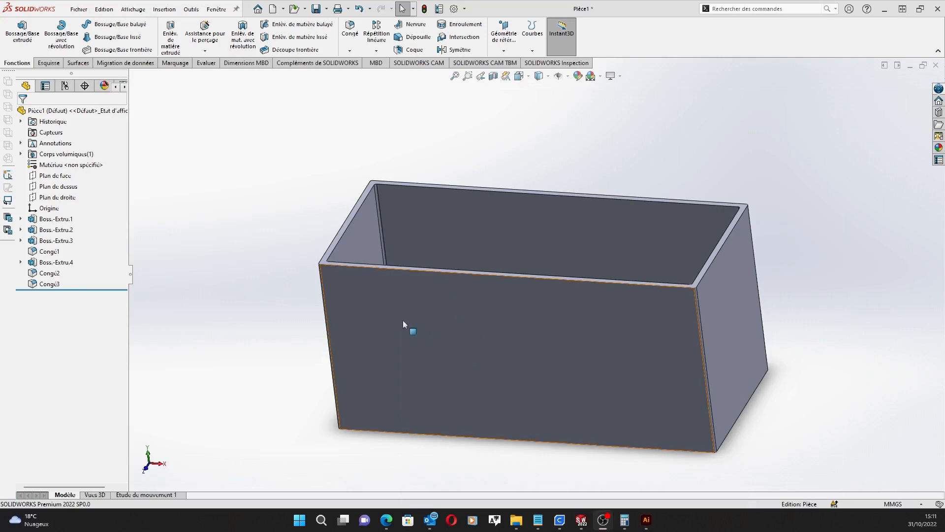
pyautogui.click(442, 317)
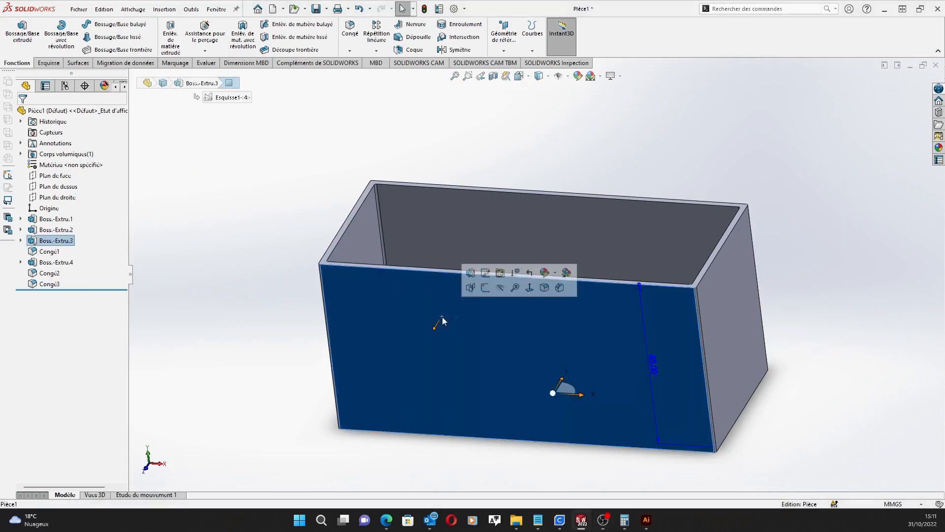
pyautogui.moveTo(558, 142); pyautogui.dragTo(567, 108, button='middle')
pyautogui.click(474, 314)
pyautogui.click(517, 285)
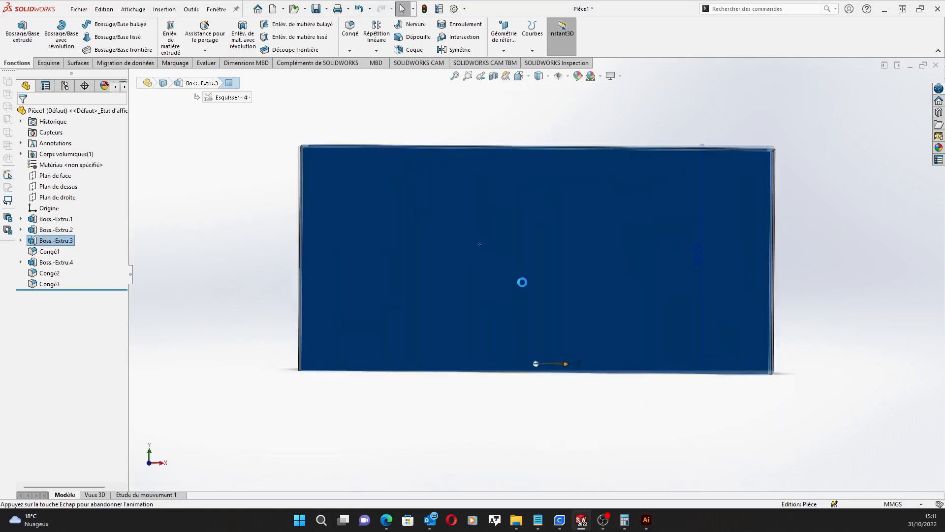
# Sketch a vertical construction line joining the midpoints of the wall face's upper and lower edges, and exit the sketch.
pyautogui.click(80, 24)
pyautogui.click(98, 47)
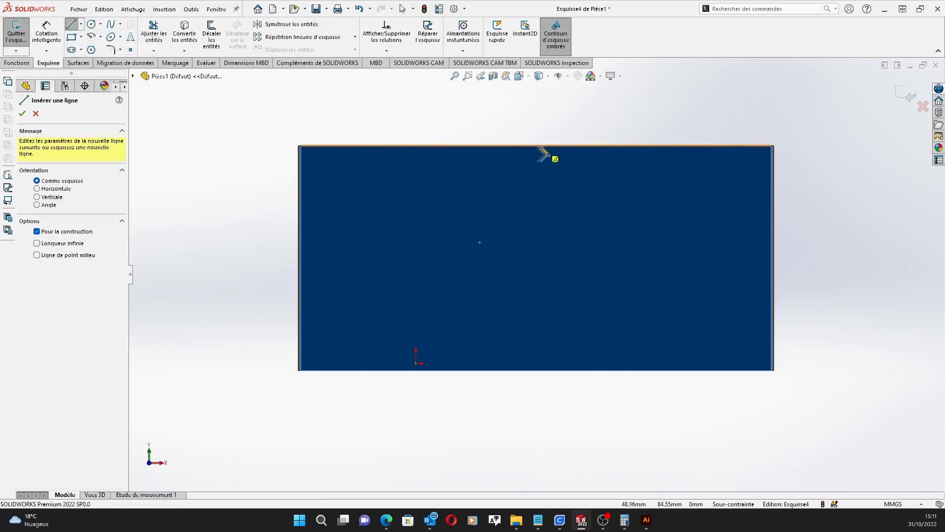
pyautogui.click(537, 146)
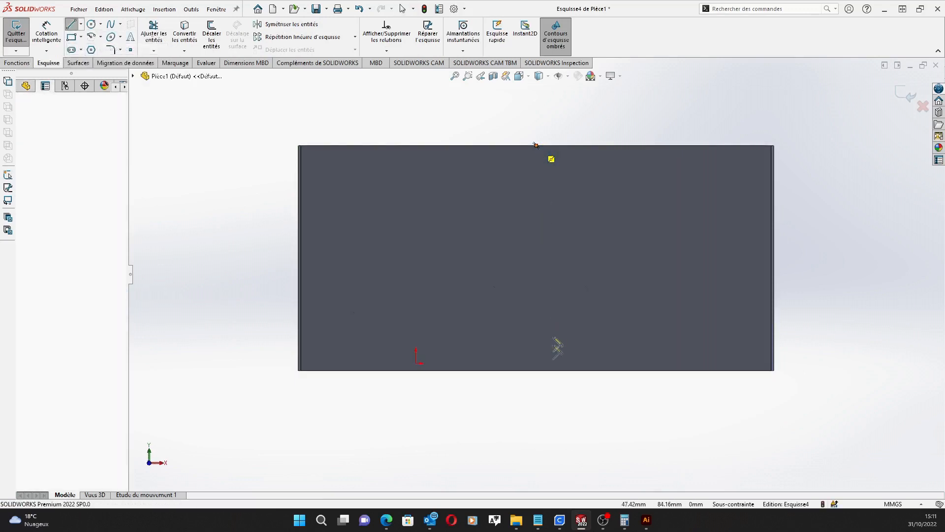
pyautogui.click(537, 370)
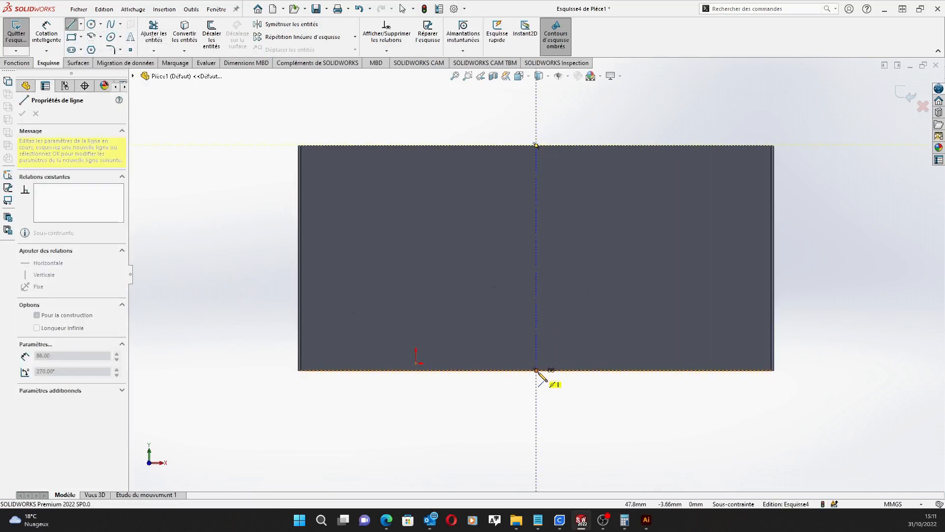
pyautogui.rightClick(591, 429)
pyautogui.click(611, 403)
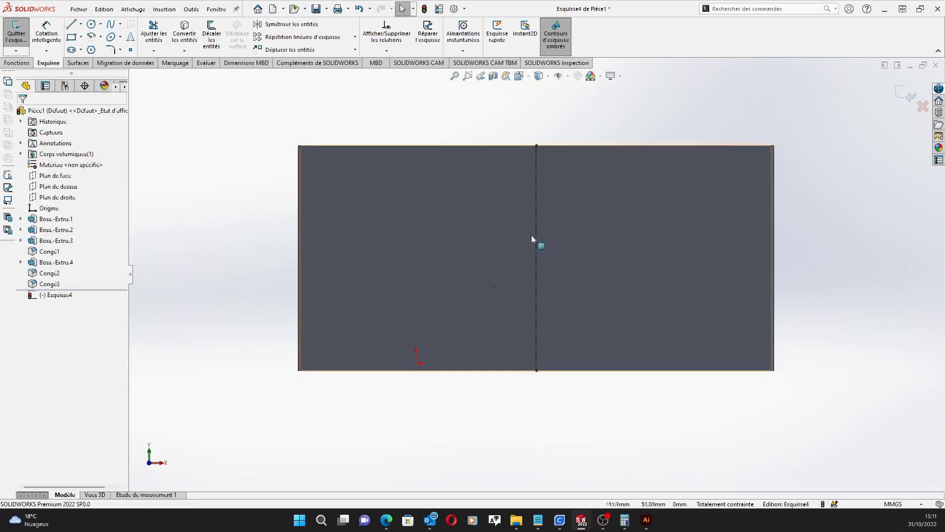
pyautogui.click(905, 96)
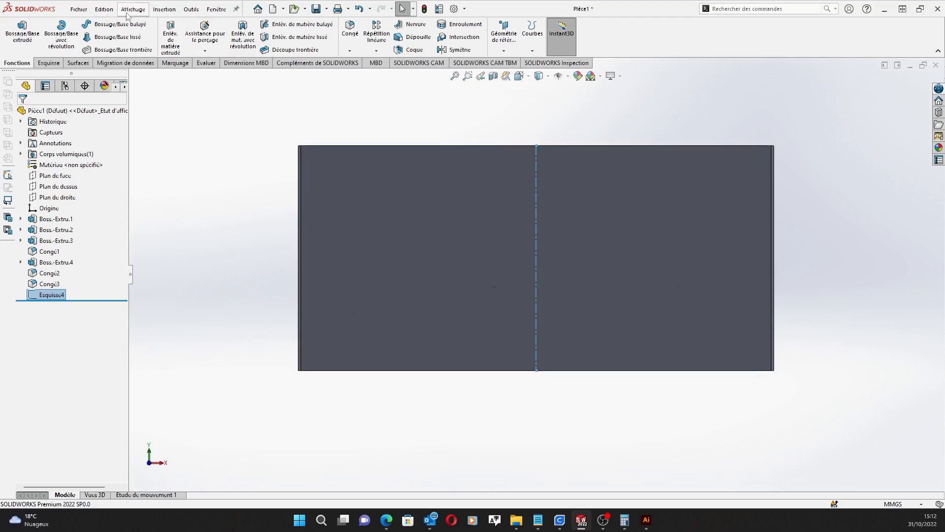
# Try to insert a DXF/DWG drawing with only the centreline sketch selected.
pyautogui.click(192, 12)
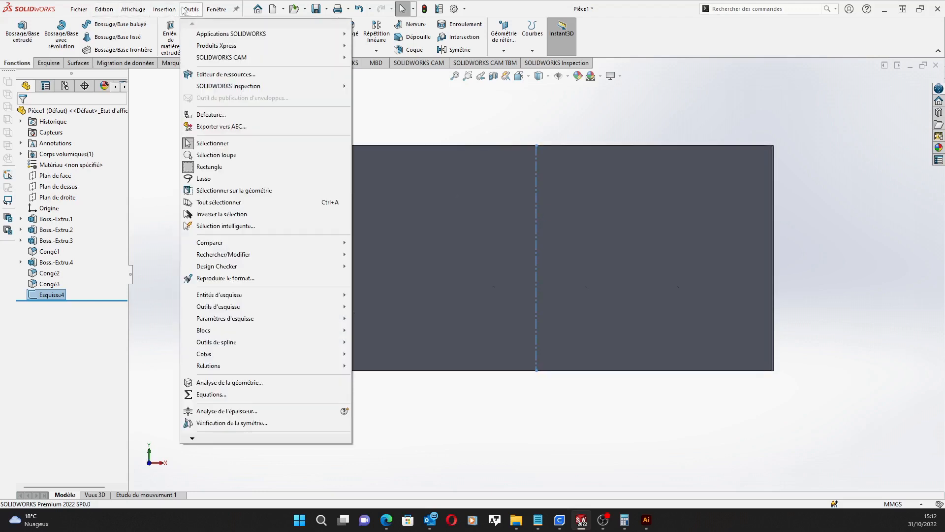
pyautogui.click(190, 358)
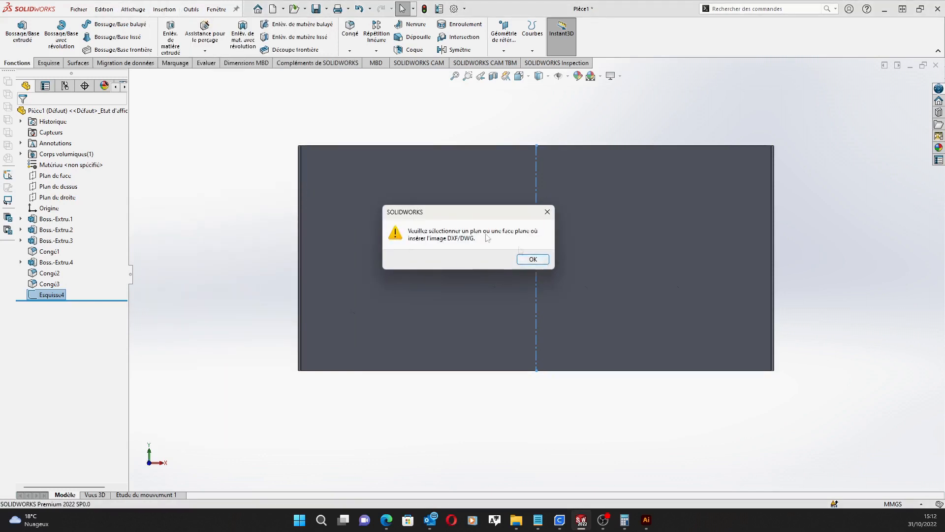
pyautogui.click(535, 262)
# Select the outer face of the box's front wall and insert logoavg.dxf from the Jeu echets folder onto it.
pyautogui.click(379, 234)
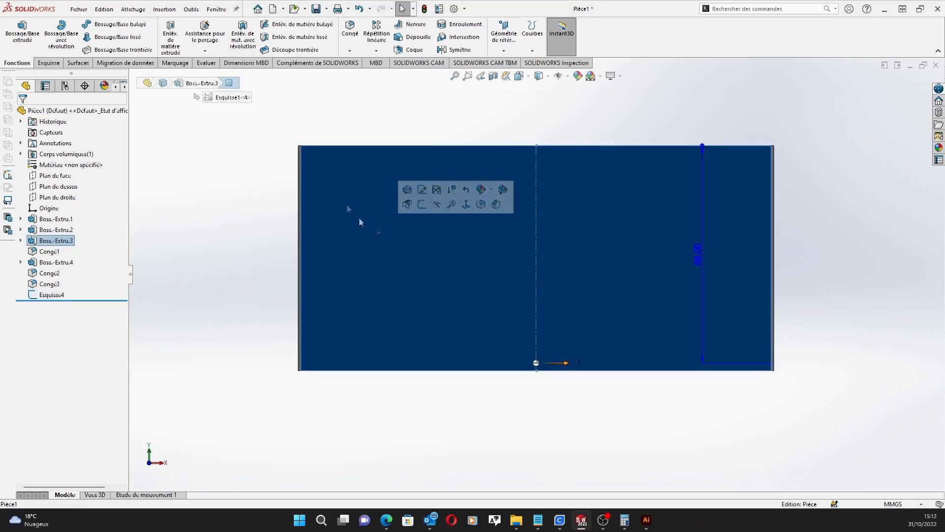
pyautogui.click(192, 9)
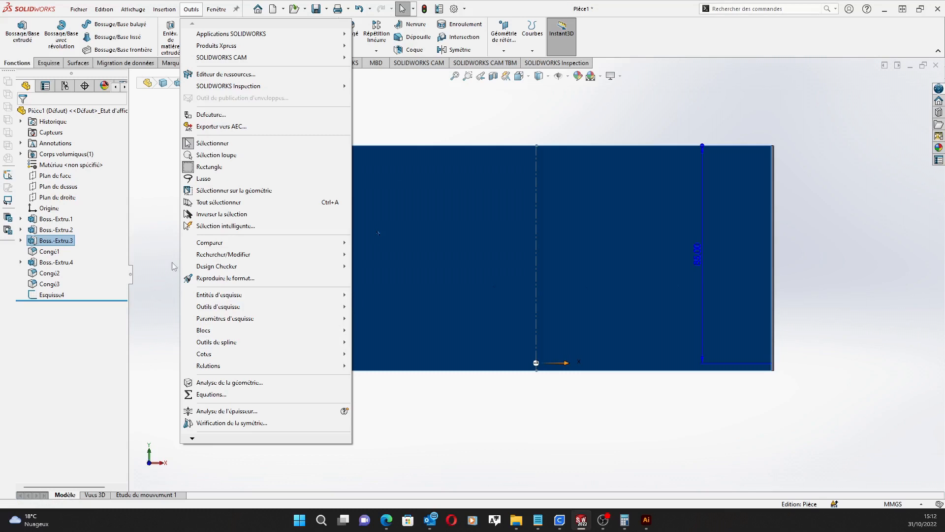
pyautogui.moveTo(164, 9)
pyautogui.click(181, 352)
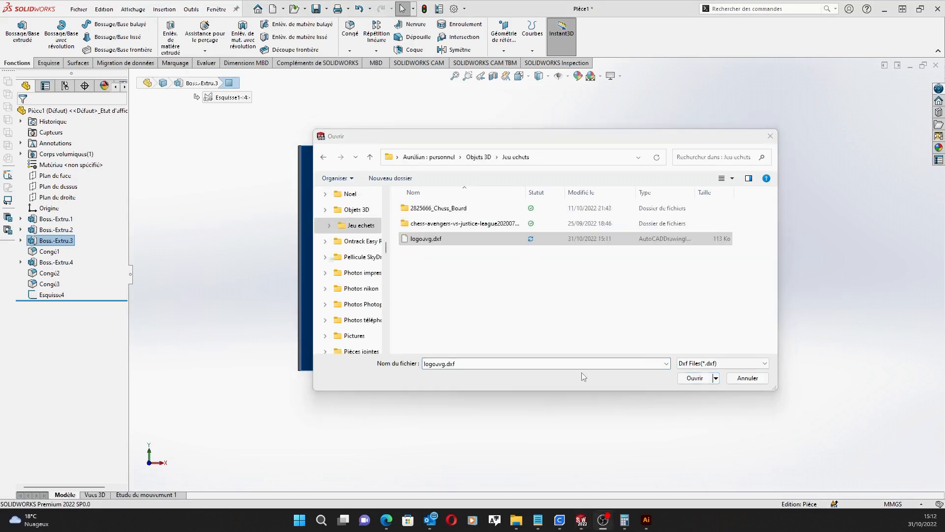
pyautogui.click(700, 380)
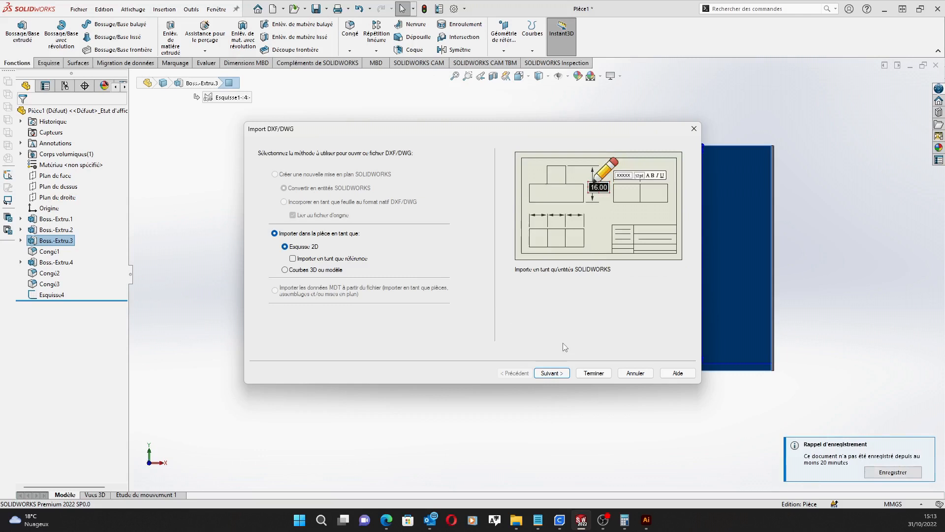
# Import the logo as a 2D sketch in inches with all layers, merging points closer than 0.001 and exploding the blocks.
pyautogui.click(551, 375)
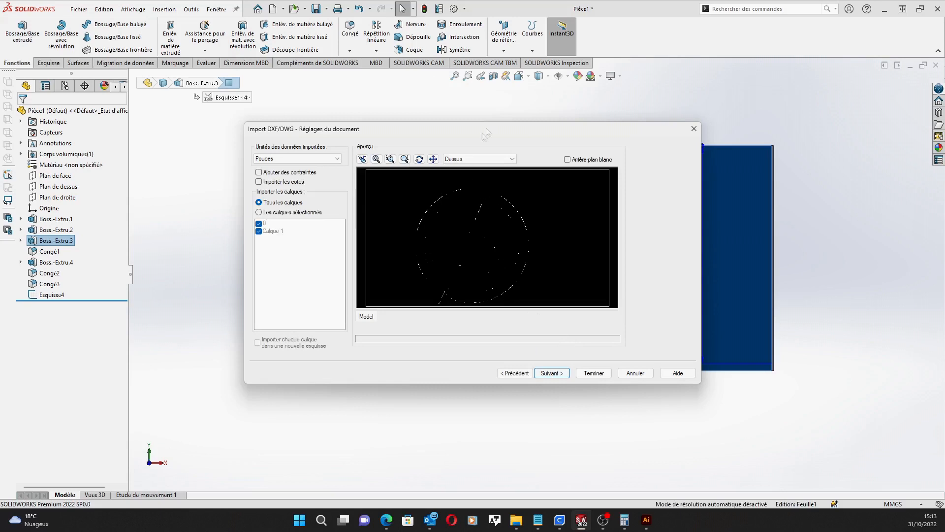
pyautogui.moveTo(500, 134); pyautogui.dragTo(500, 161)
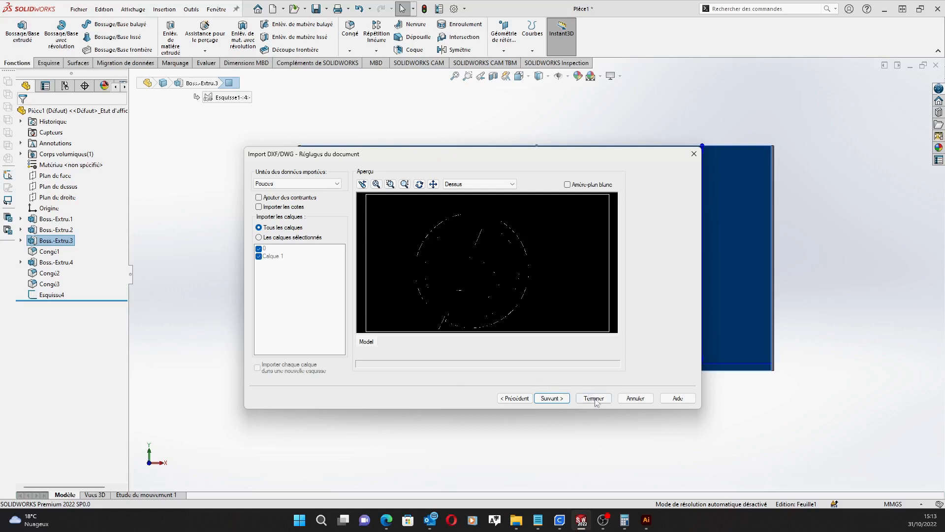
pyautogui.click(552, 398)
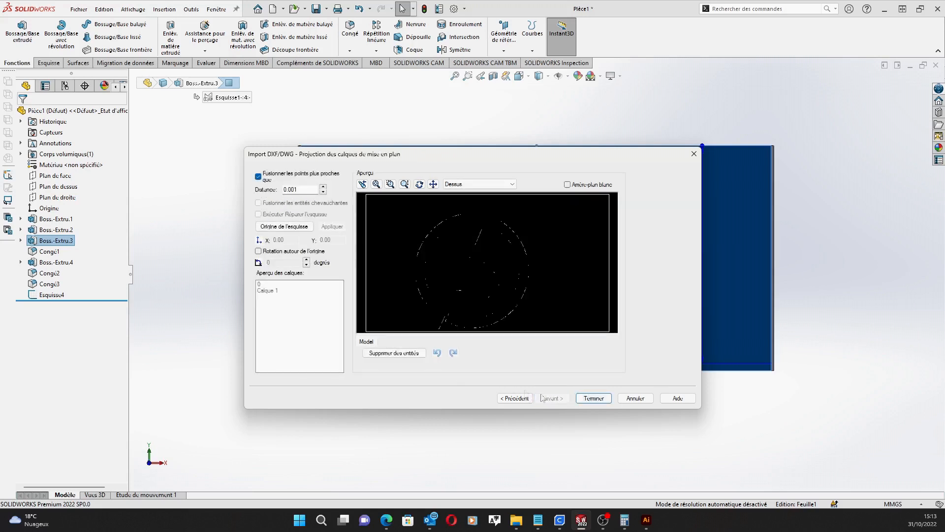
pyautogui.click(596, 401)
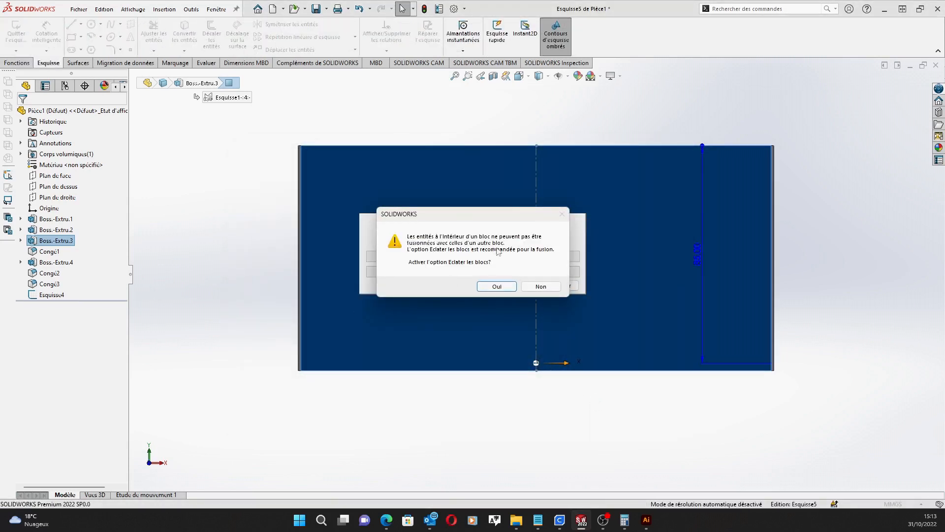
pyautogui.click(497, 286)
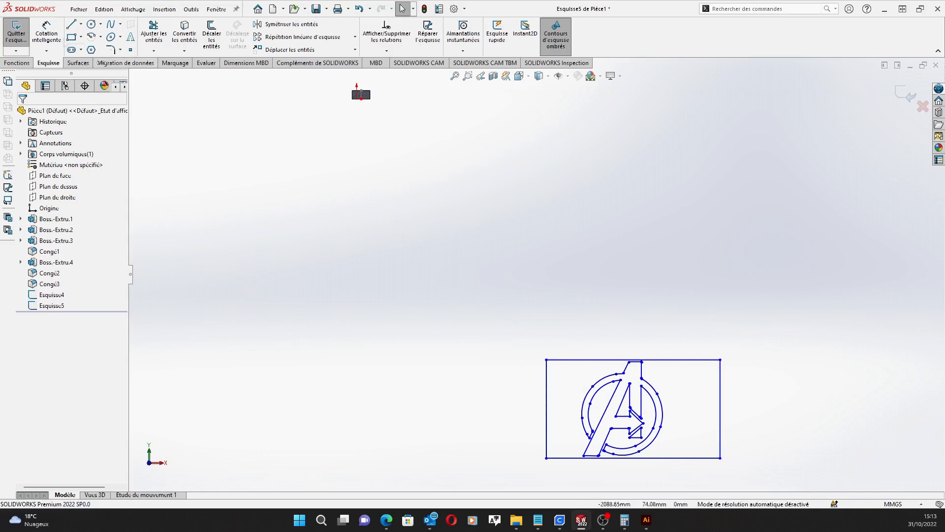
# Save the part as "Boite avg" in the Jeu echets folder under Objets 3D.
pyautogui.click(79, 10)
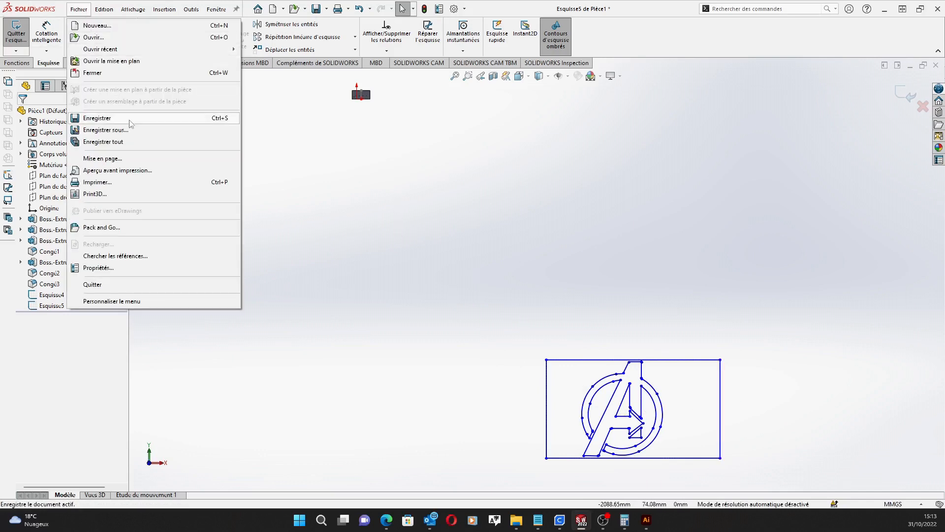
pyautogui.click(131, 130)
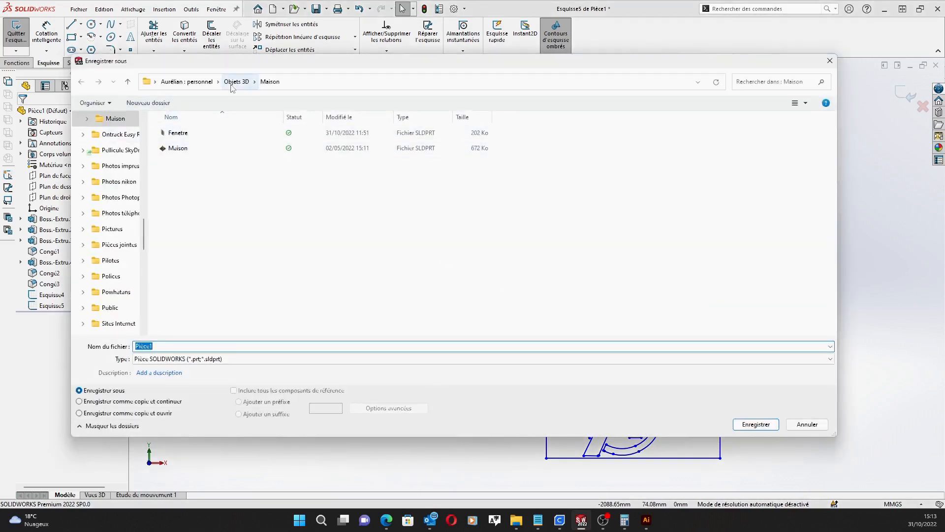
pyautogui.click(236, 82)
pyautogui.scroll(-4, 235, 252)
pyautogui.scroll(-8, 233, 252)
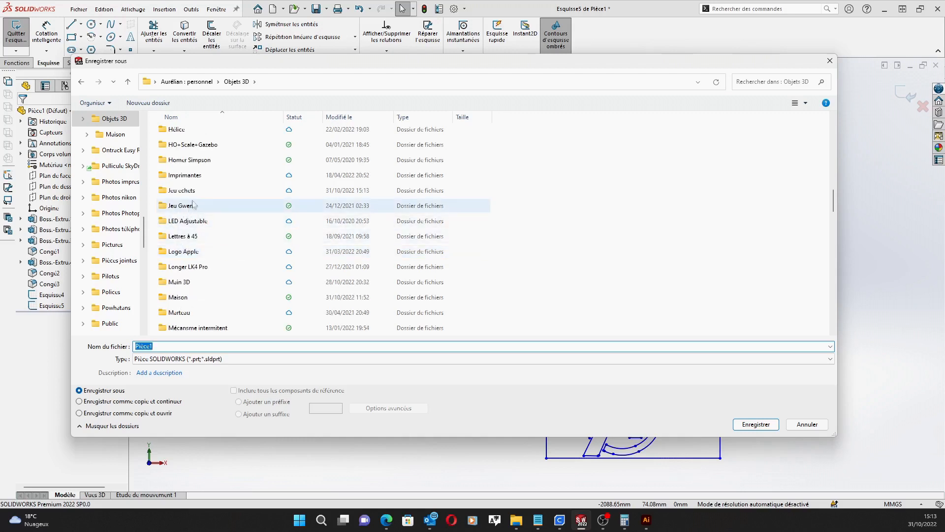
pyautogui.doubleClick(195, 191)
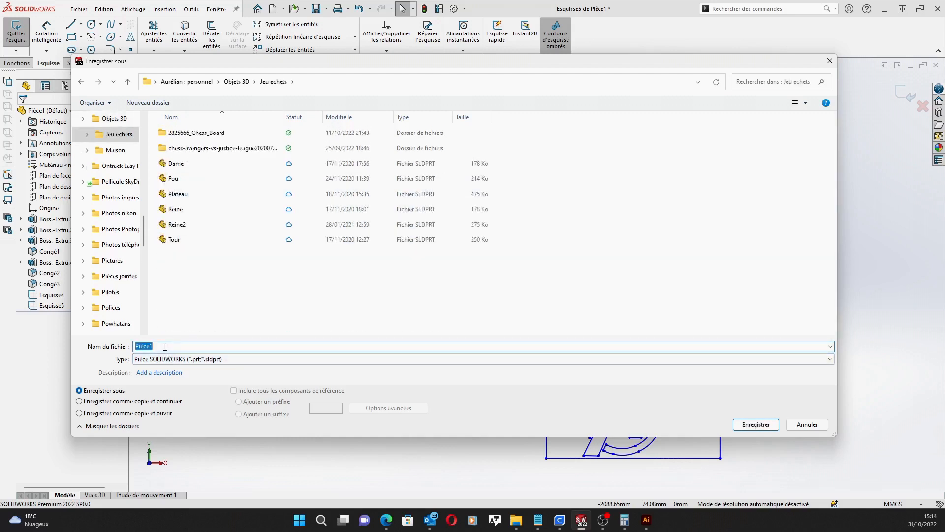
pyautogui.write('Boite')
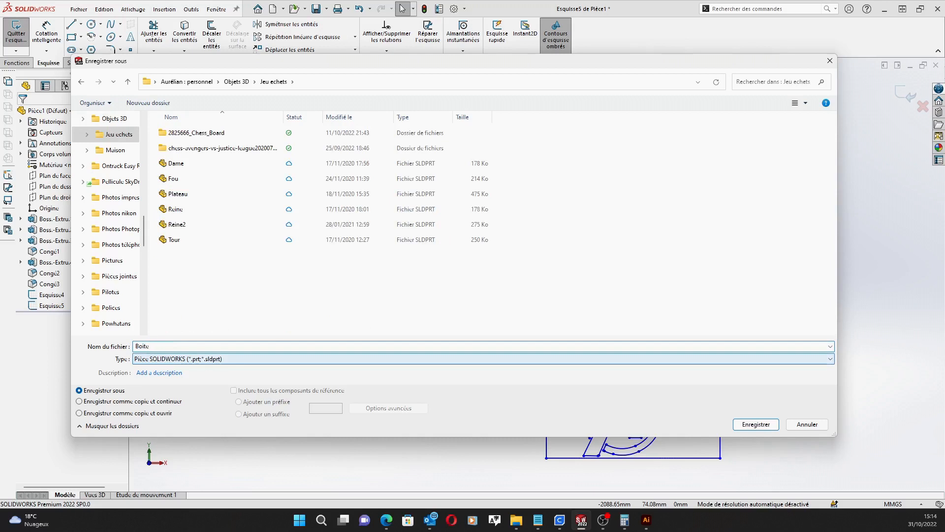
pyautogui.write(' avg')
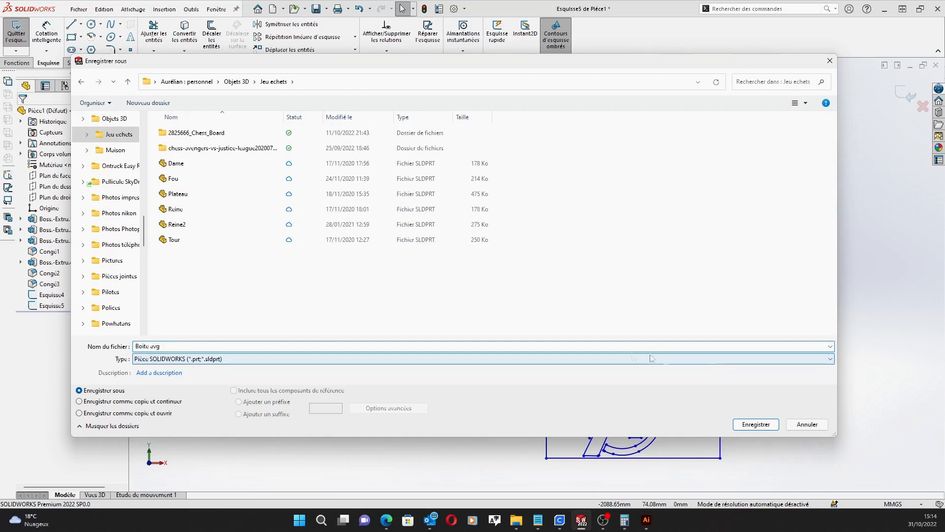
pyautogui.click(770, 425)
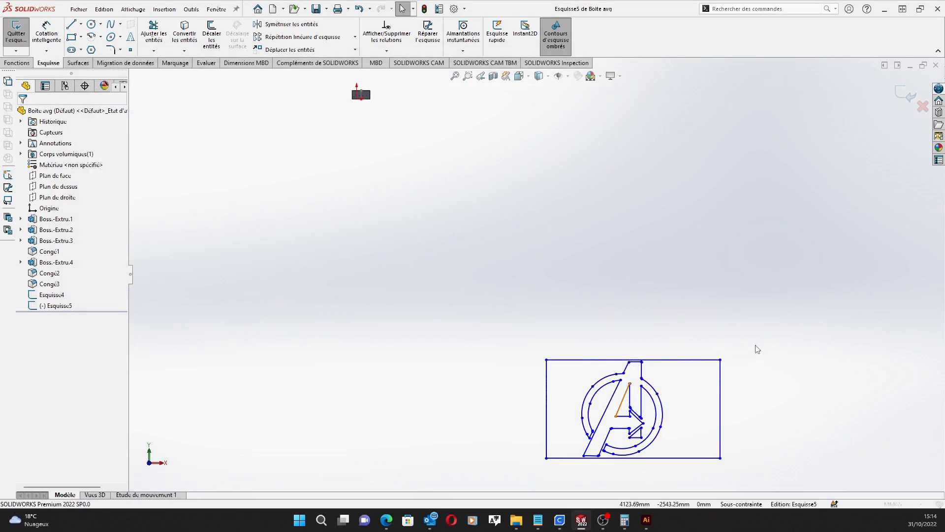
# Move the entire imported logo and its frame from the frame's upper-left corner to a point up and left of the box, overlapping the wall.
pyautogui.moveTo(748, 439); pyautogui.dragTo(514, 337)
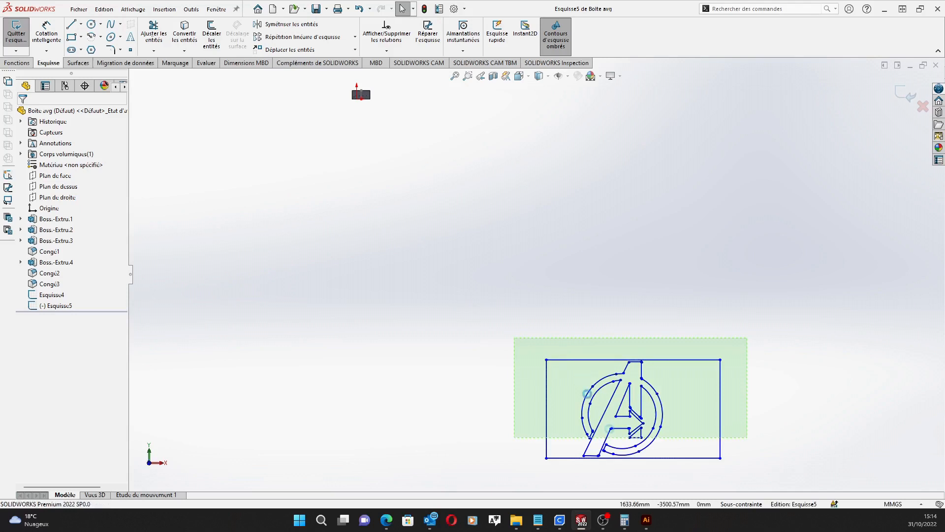
pyautogui.scroll(2, 474, 401)
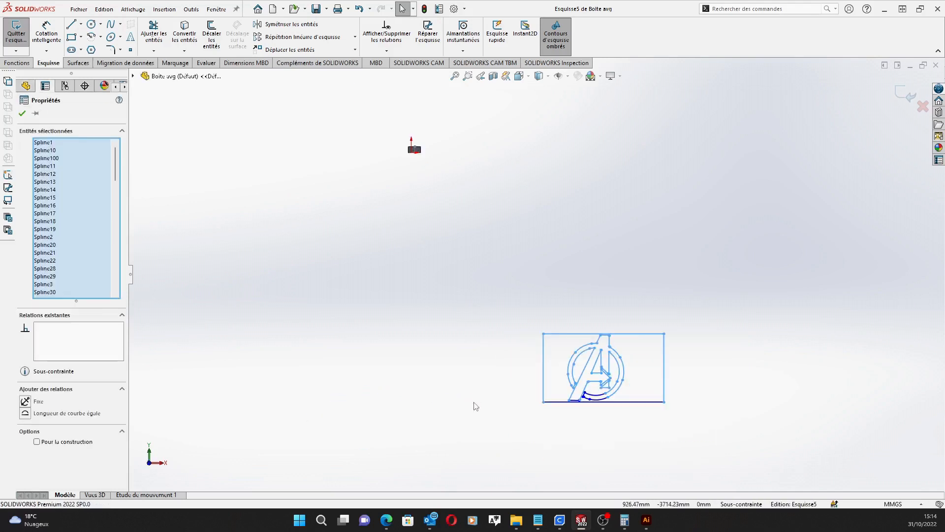
pyautogui.click(708, 320)
pyautogui.moveTo(679, 317); pyautogui.dragTo(507, 429)
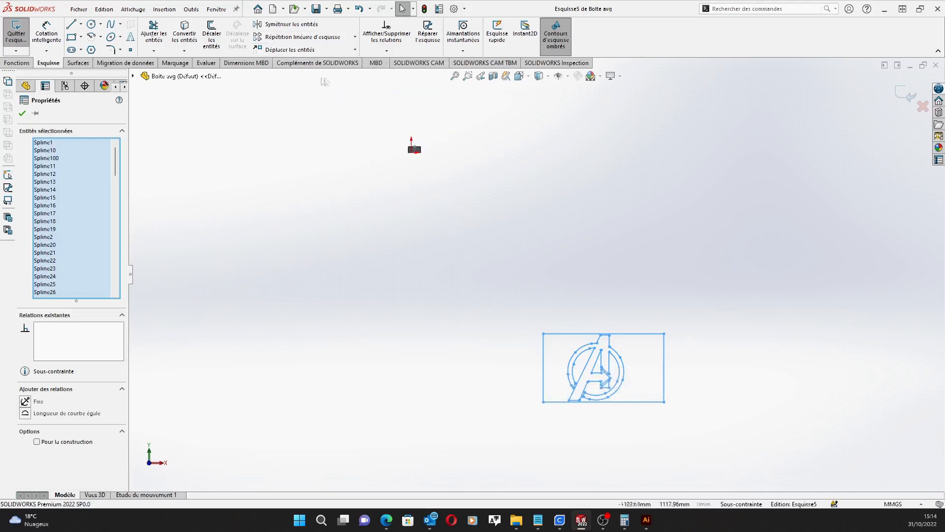
pyautogui.click(309, 50)
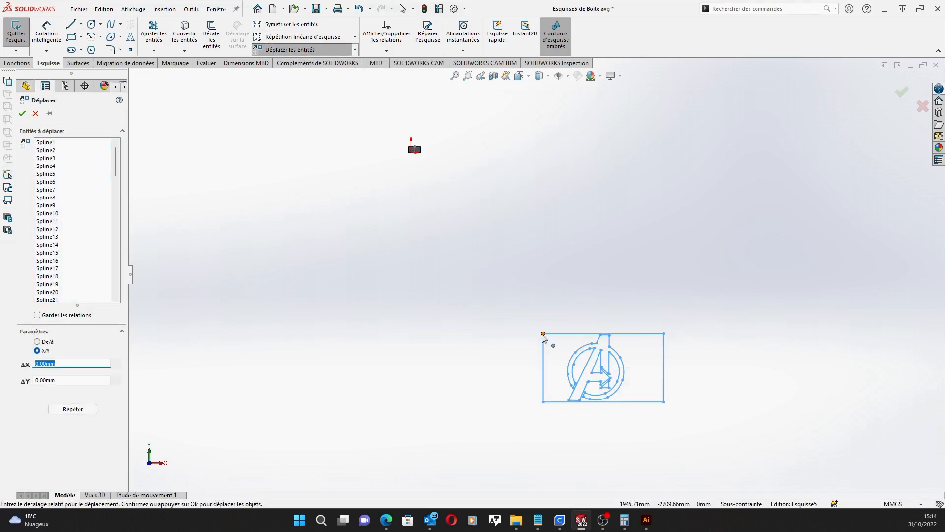
pyautogui.click(37, 342)
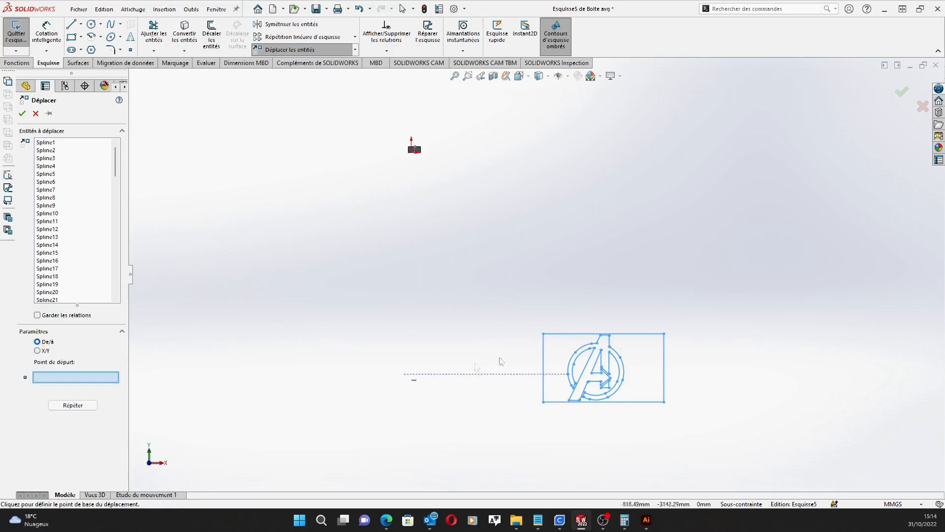
pyautogui.click(543, 334)
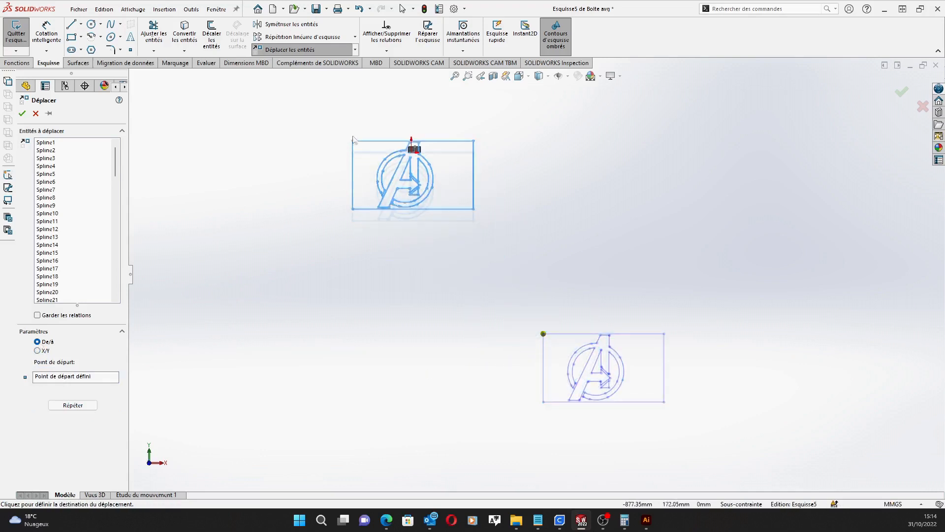
pyautogui.click(367, 124)
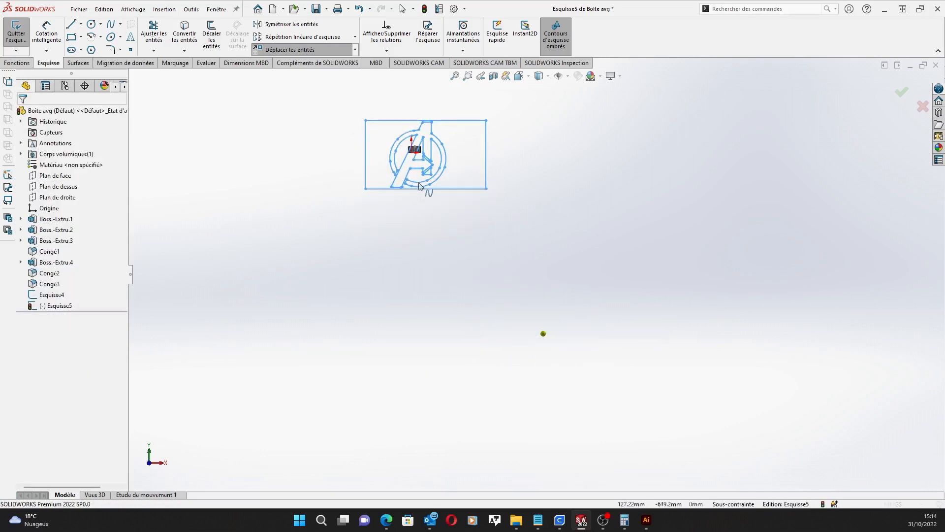
pyautogui.scroll(-6, 399, 134)
pyautogui.scroll(-1, 491, 177)
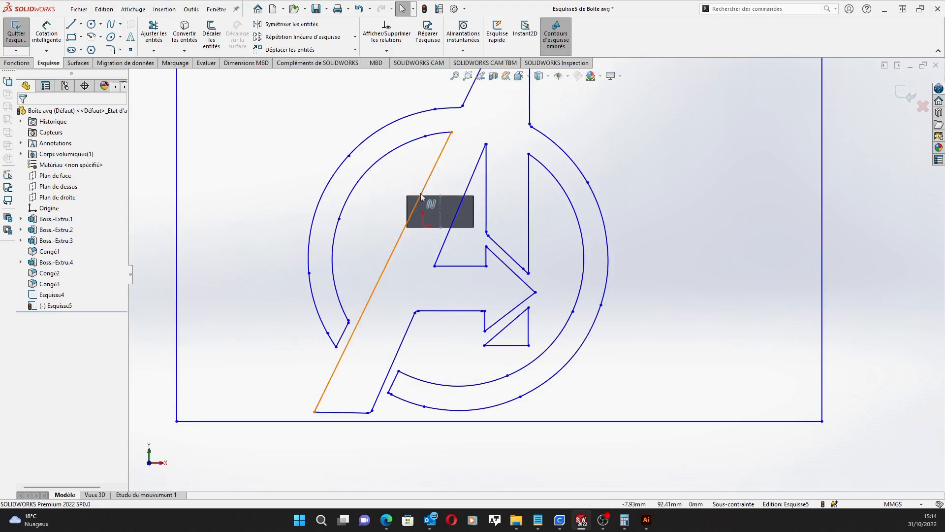
pyautogui.scroll(1, 421, 194)
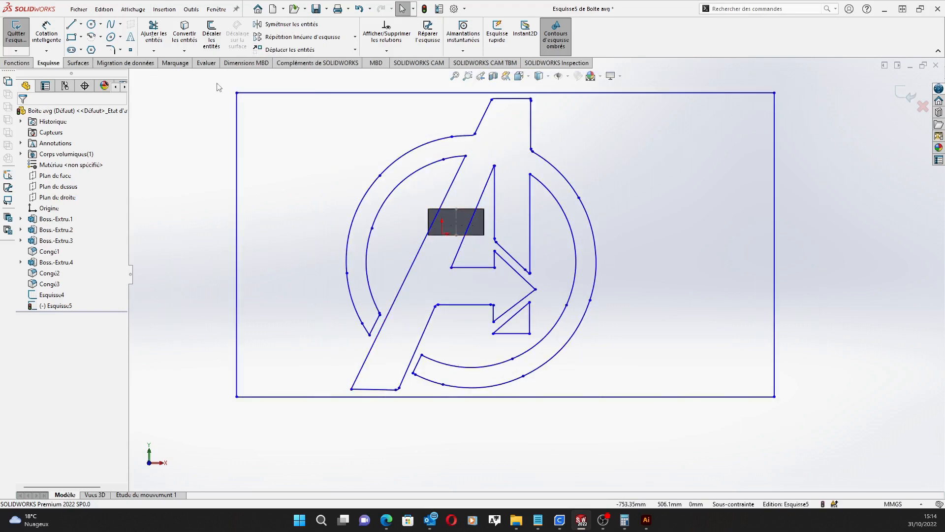
# Scale the entire logo and its rectangular frame by a factor of 0.075 about the frame's lower-left corner.
pyautogui.click(358, 94)
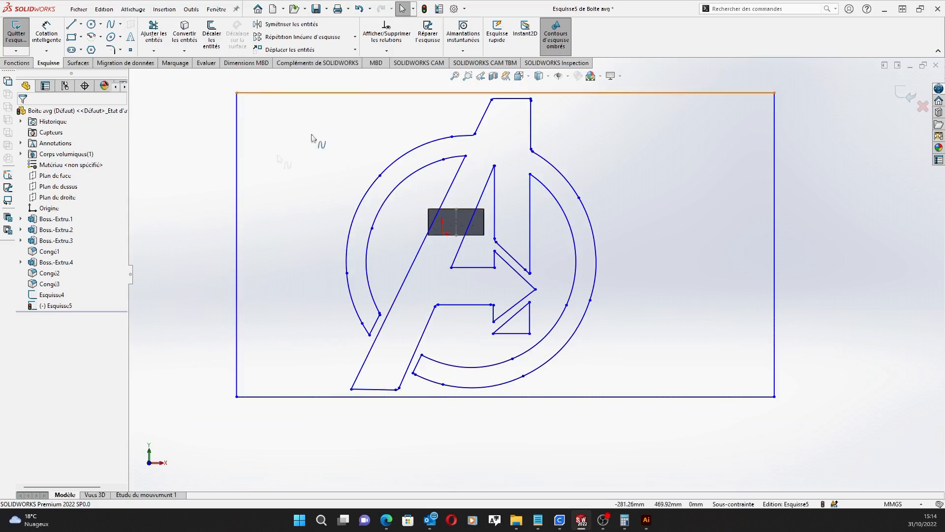
pyautogui.click(798, 96)
pyautogui.moveTo(813, 81)
pyautogui.mouseDown()
pyautogui.moveTo(178, 422)
pyautogui.moveTo(188, 430)
pyautogui.mouseUp()
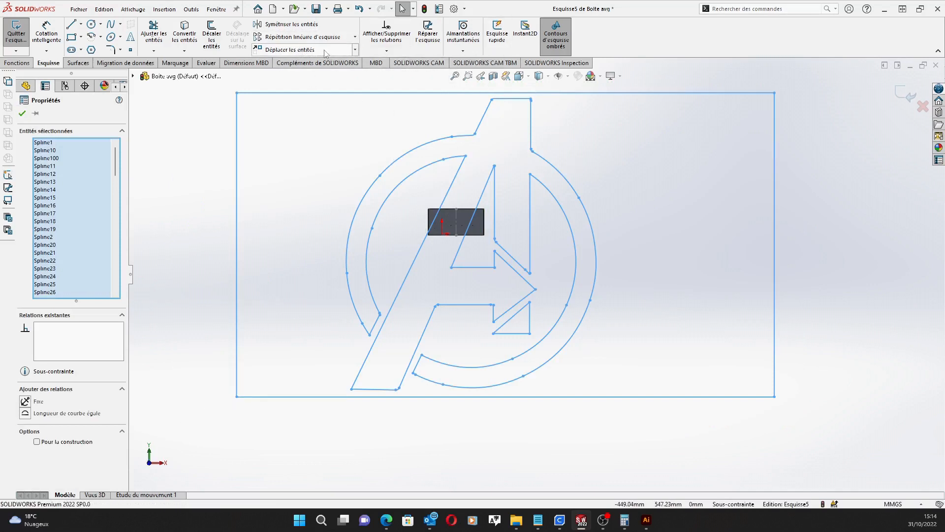
pyautogui.click(355, 50)
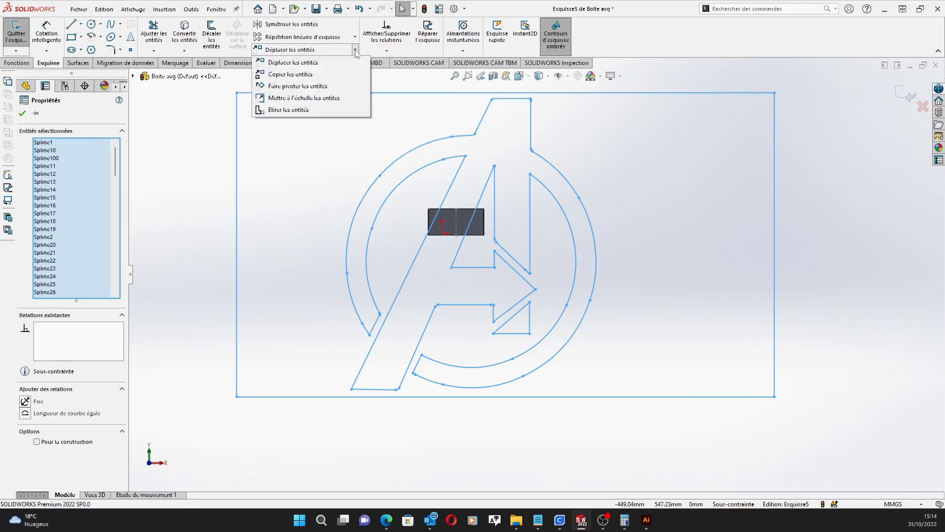
pyautogui.click(327, 99)
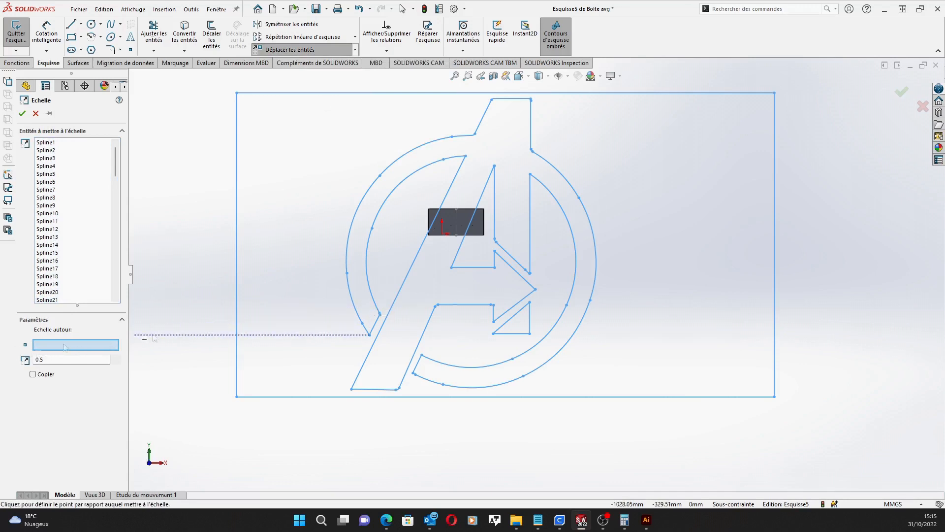
pyautogui.click(236, 398)
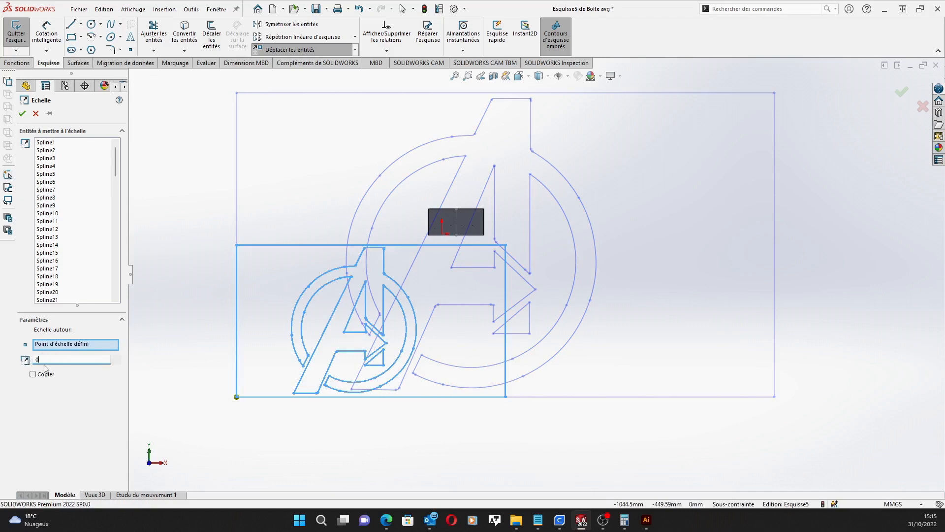
pyautogui.click(71, 346)
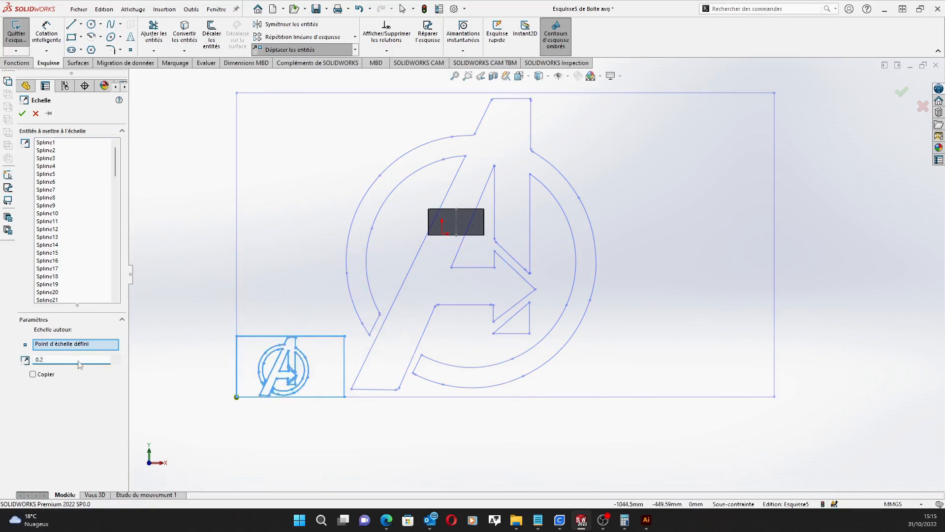
pyautogui.click(64, 362)
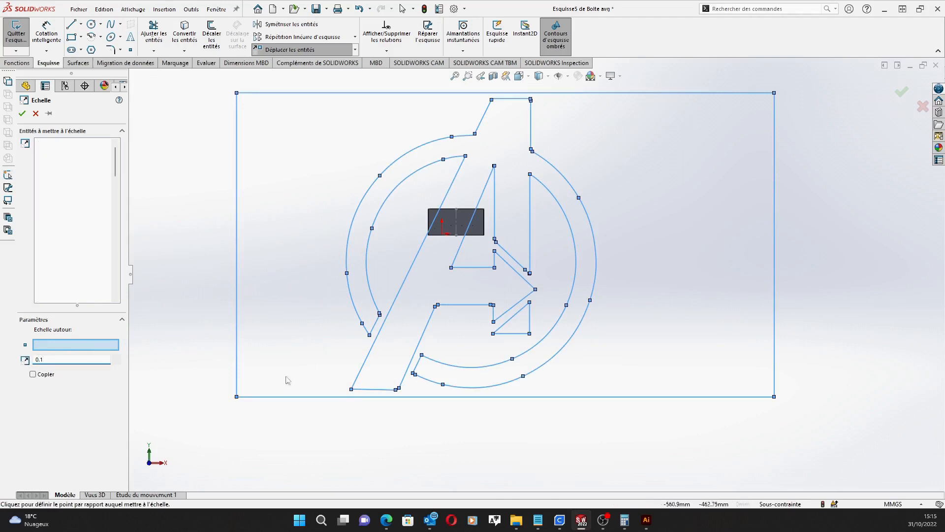
pyautogui.click(236, 397)
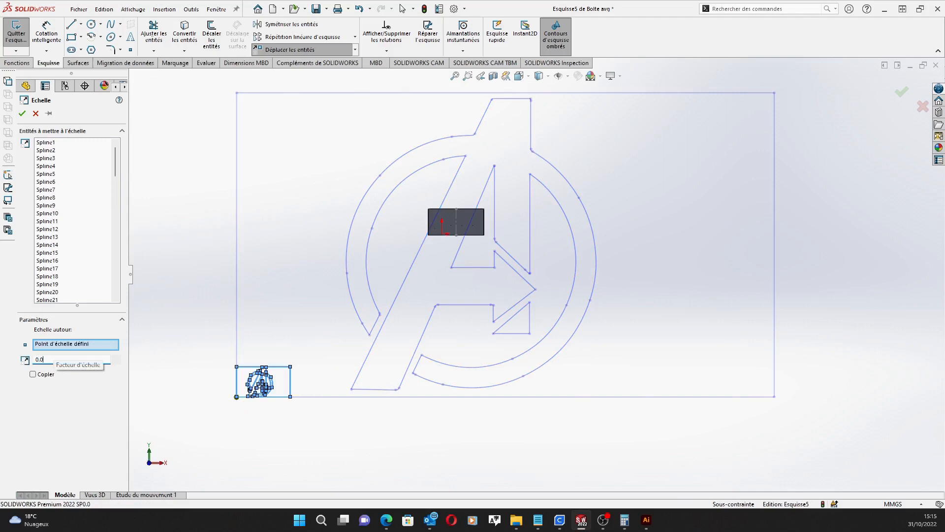
pyautogui.write('0.075')
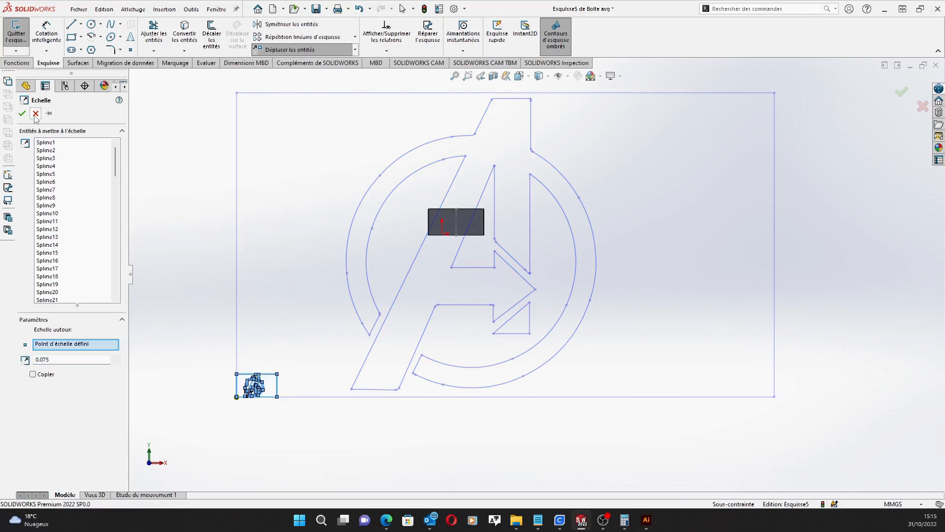
pyautogui.press('Return')
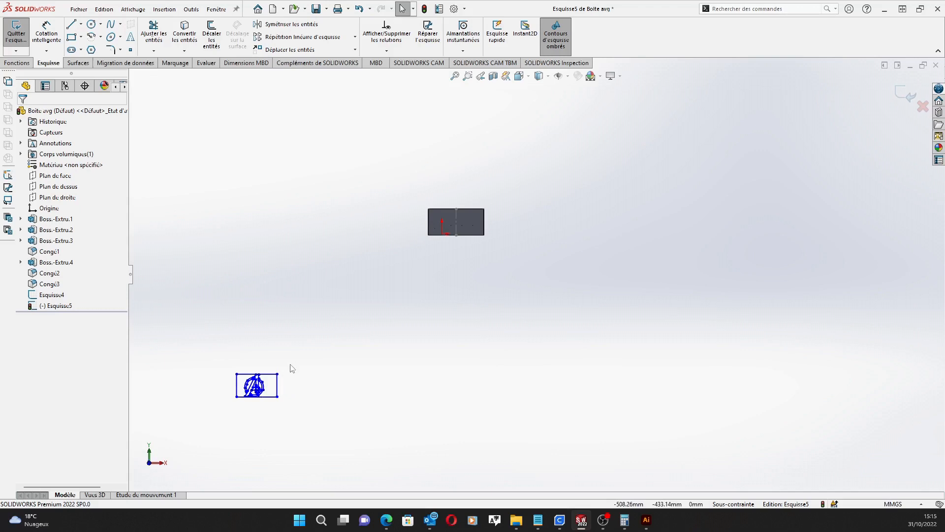
# Move the entire logo and its rectangular frame from the frame's upper-right corner onto the box's long wall, inside the wall's outline.
pyautogui.click(290, 49)
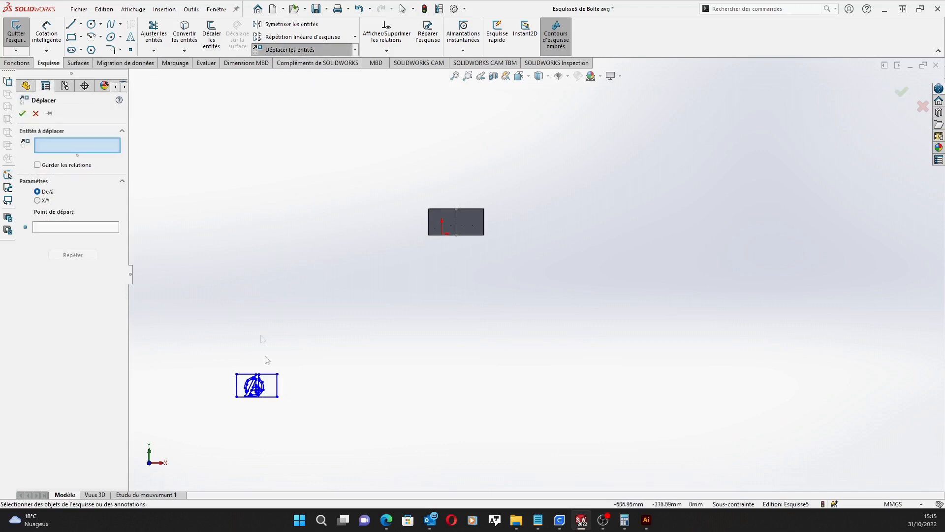
pyautogui.moveTo(329, 336); pyautogui.dragTo(206, 434)
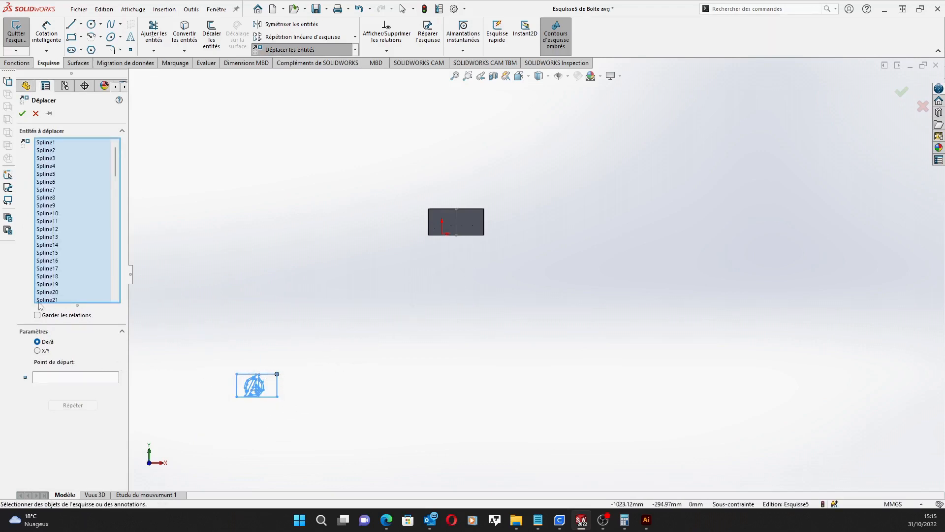
pyautogui.click(67, 377)
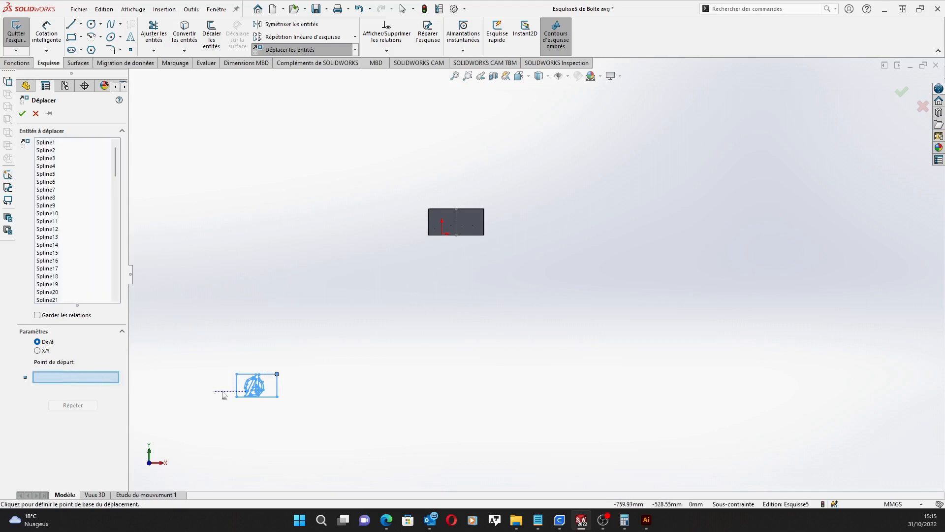
pyautogui.click(277, 374)
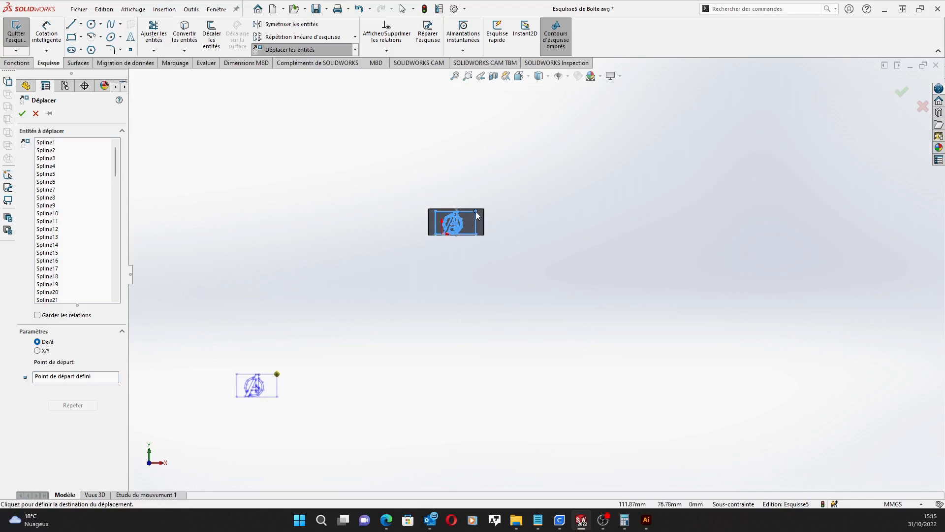
pyautogui.click(476, 213)
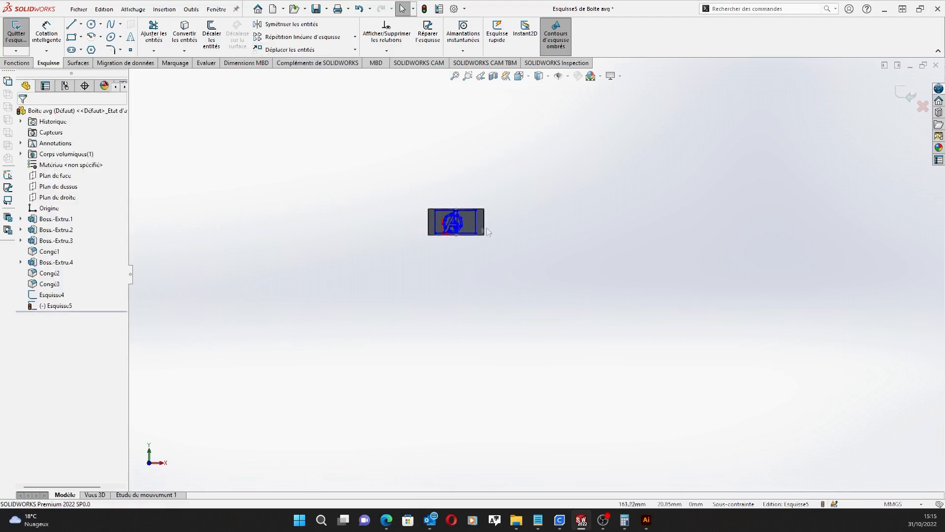
# Delete the four lines of the rectangular frame around the logo, keeping only the Avengers outline.
pyautogui.scroll(-2, 424, 230)
pyautogui.scroll(-5, 582, 237)
pyautogui.scroll(2, 536, 229)
pyautogui.scroll(-2, 619, 237)
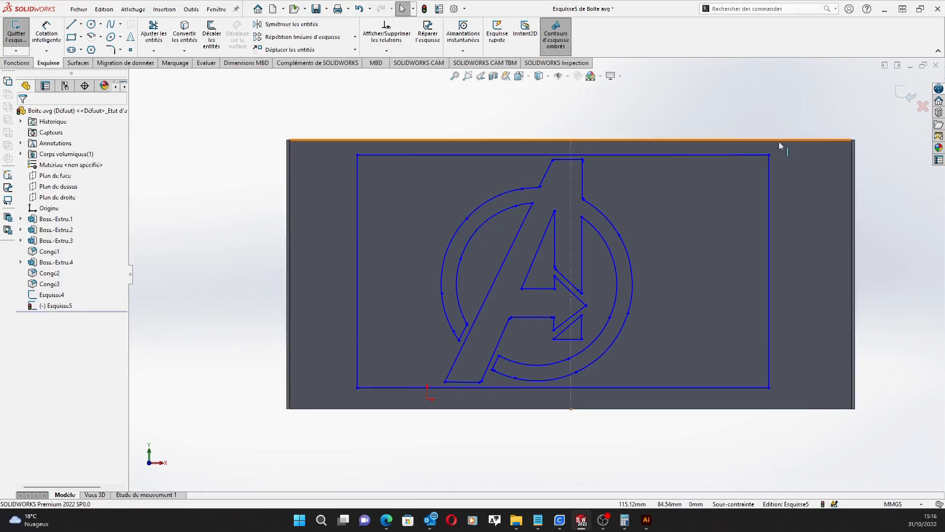
pyautogui.click(494, 156)
pyautogui.press('Delete')
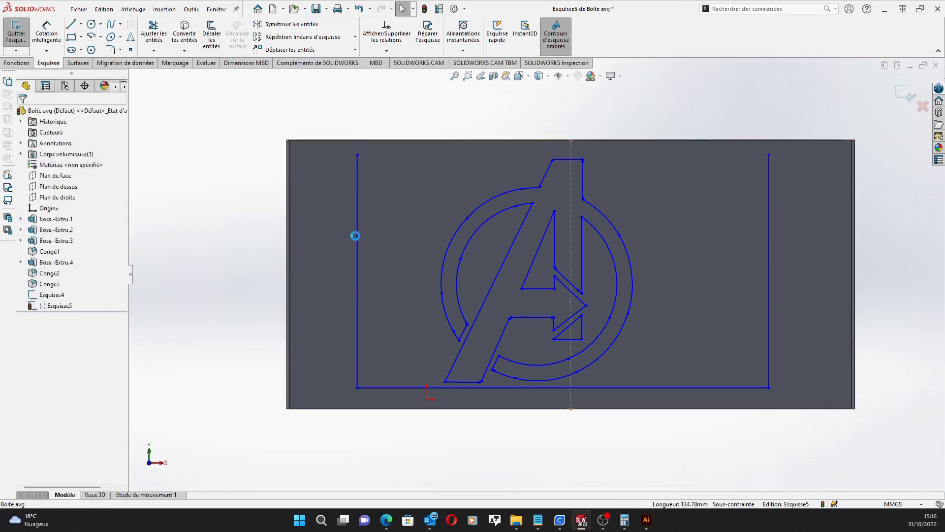
pyautogui.click(358, 235)
pyautogui.press('Delete')
pyautogui.click(522, 388)
pyautogui.press('Delete')
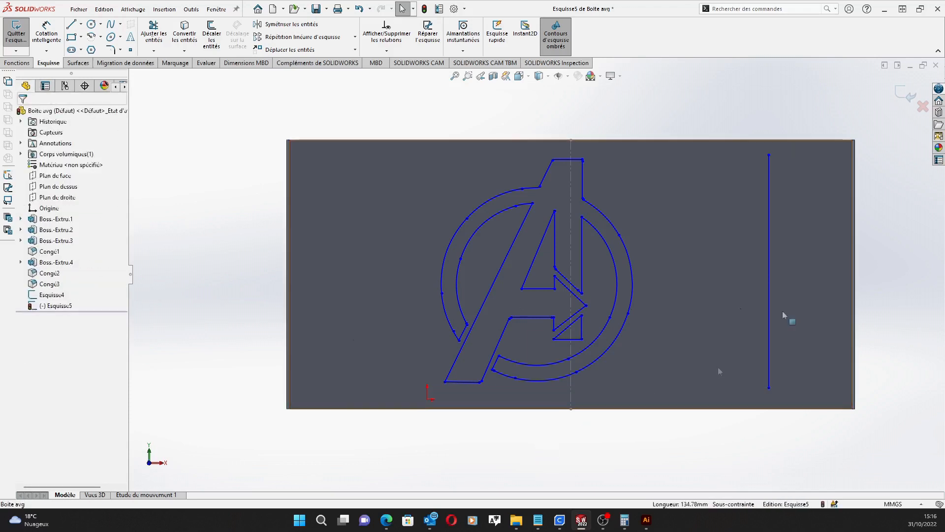
pyautogui.click(767, 282)
pyautogui.press('Delete')
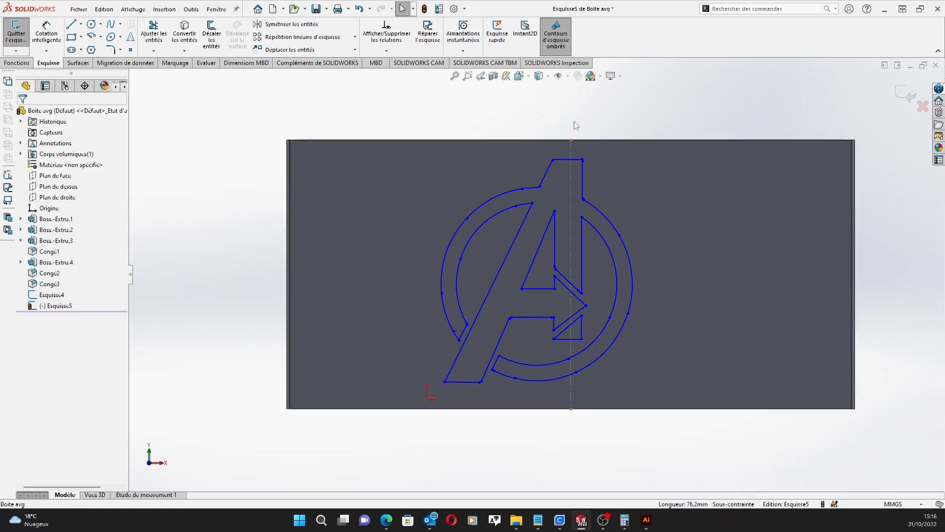
# Move the whole logo slightly right and down to roughly center it on the wall's vertical centerline.
pyautogui.moveTo(678, 144); pyautogui.dragTo(439, 403)
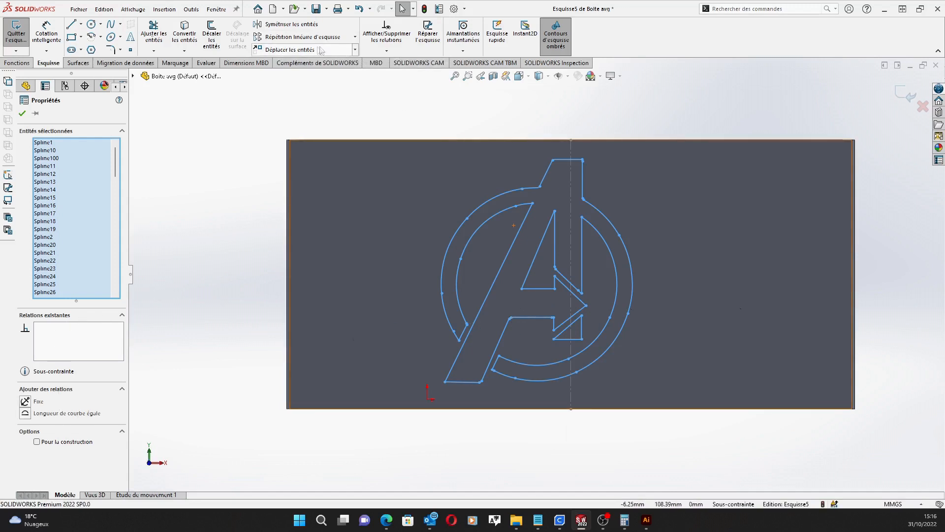
pyautogui.click(290, 49)
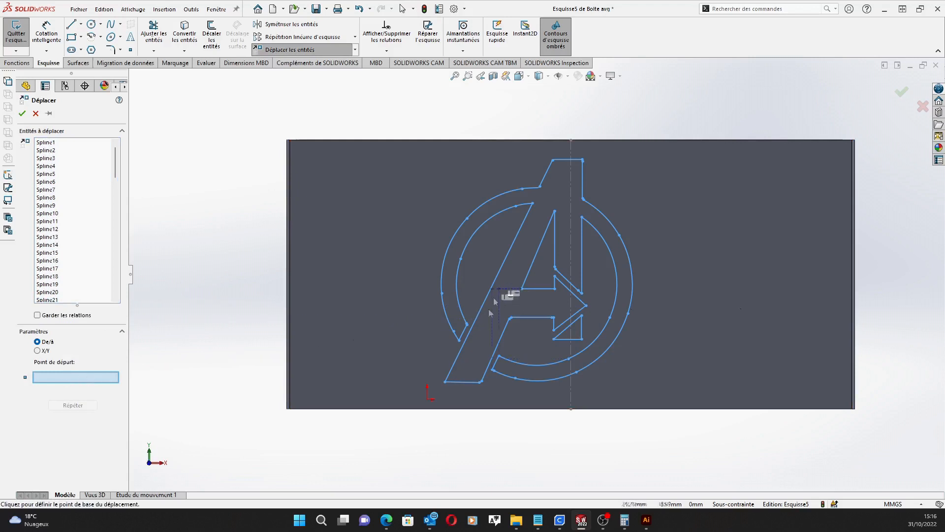
pyautogui.click(516, 378)
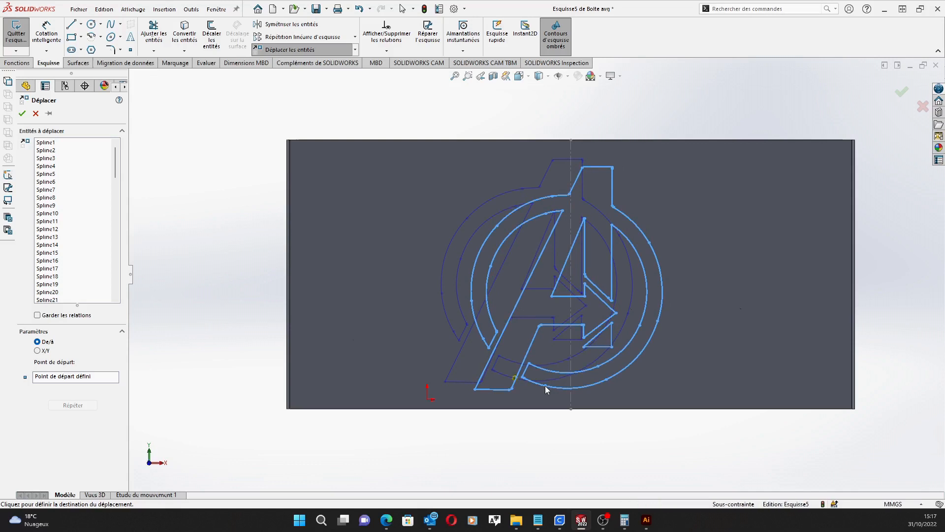
pyautogui.click(545, 385)
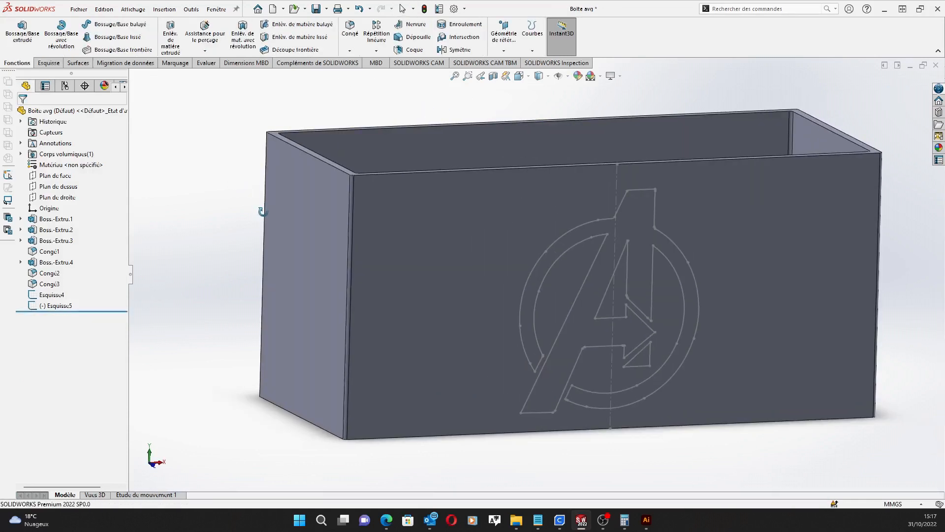
# Extrude both closed regions of the logo sketch, the ringed A and the small triangle, 2 mm as a merged boss.
pyautogui.click(22, 31)
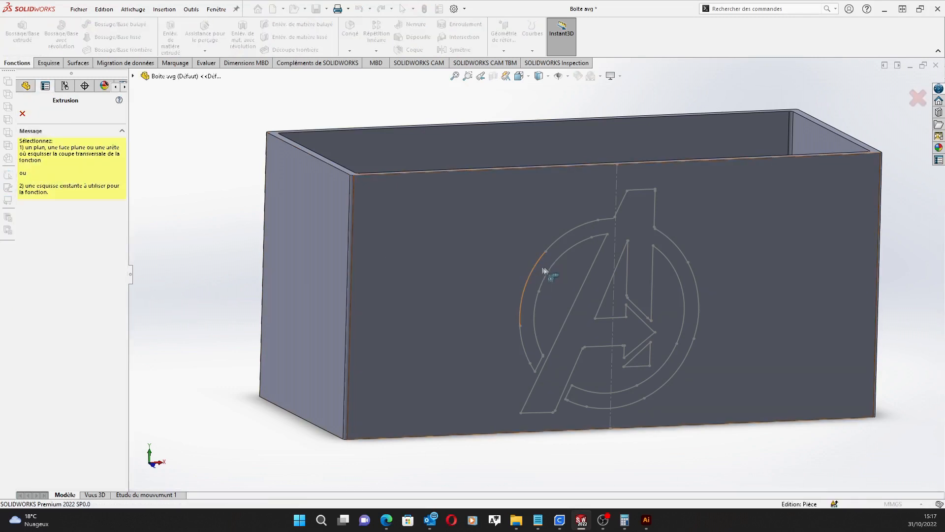
pyautogui.click(132, 76)
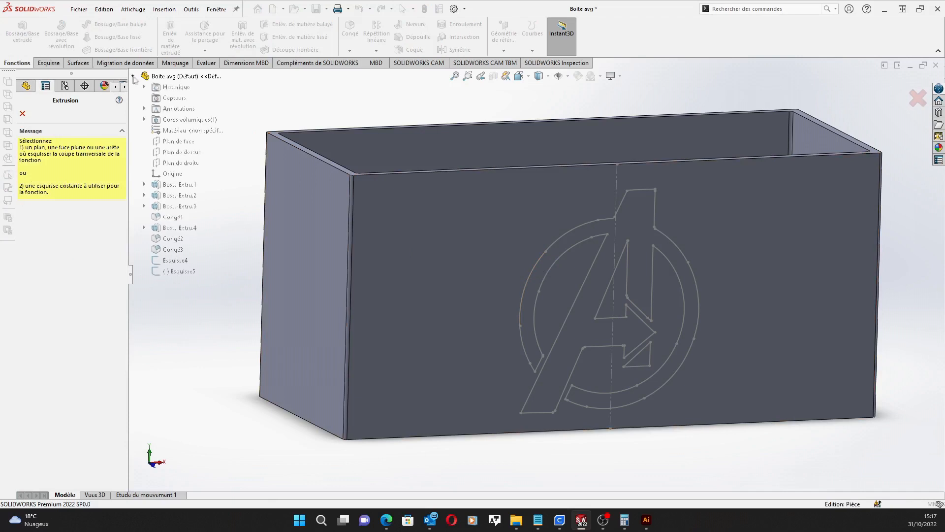
pyautogui.click(180, 271)
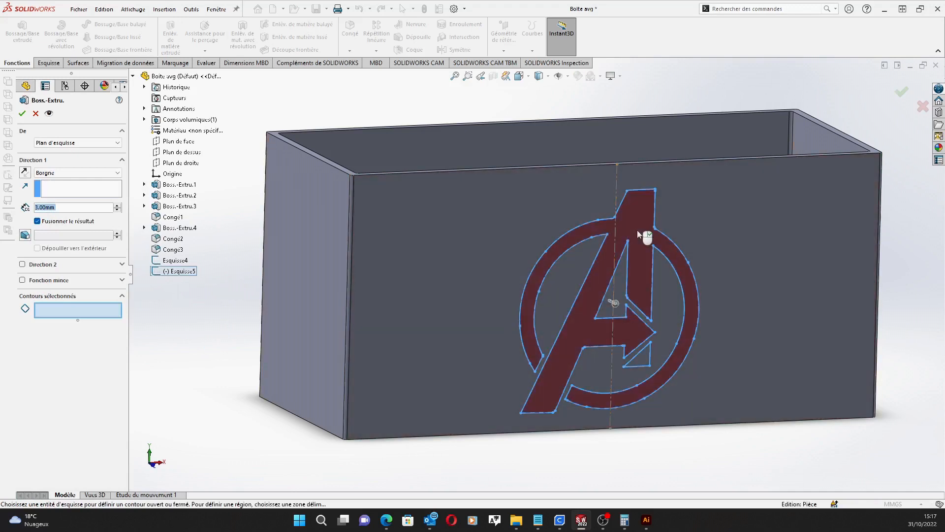
pyautogui.click(637, 229)
pyautogui.click(645, 356)
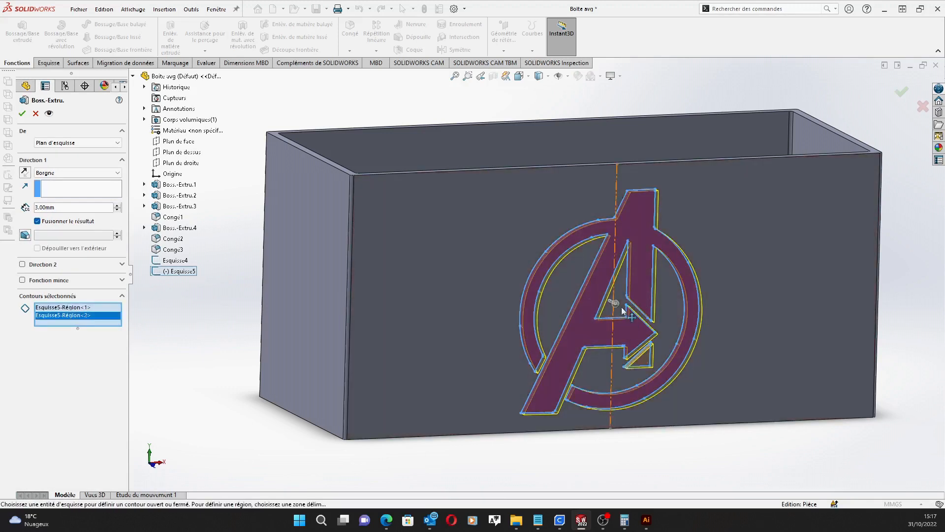
pyautogui.moveTo(243, 209); pyautogui.dragTo(273, 223, button='middle')
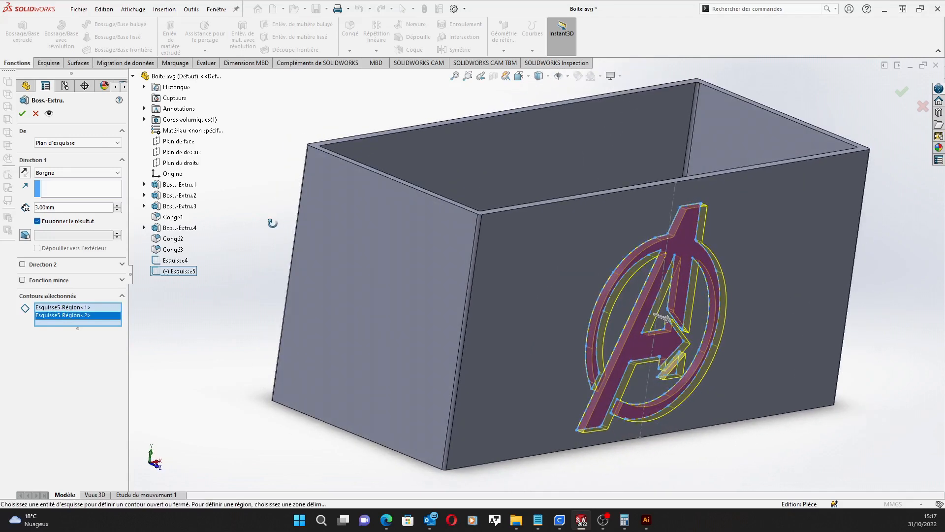
pyautogui.write('2')
pyautogui.press('Return')
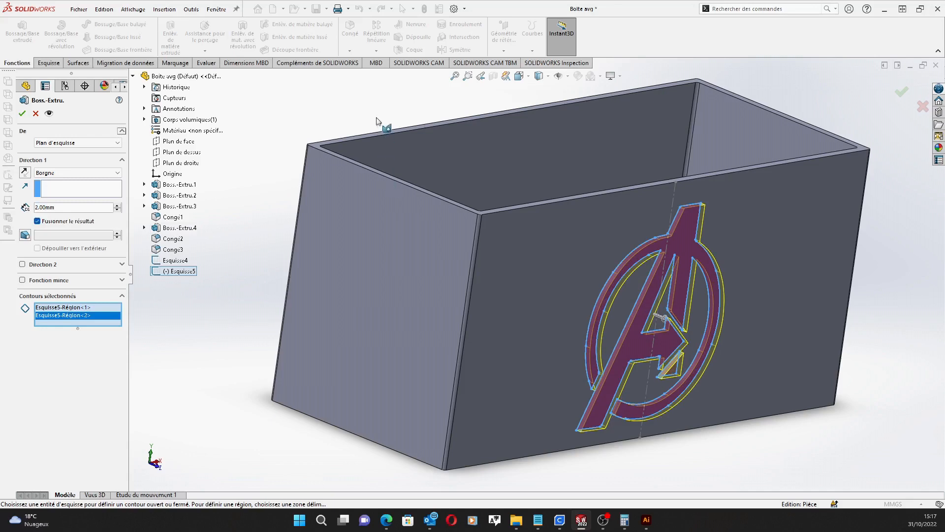
pyautogui.click(22, 114)
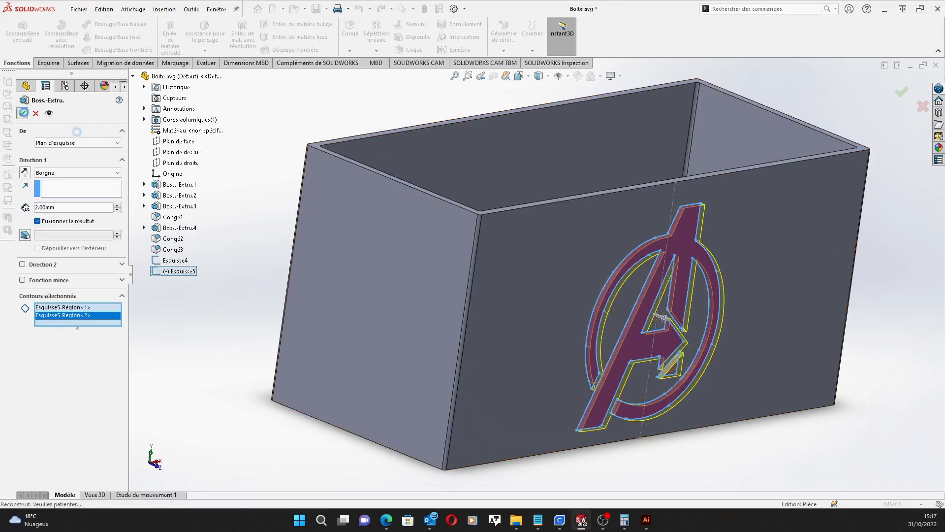
# Check the raised logo on the box's long wall and save the part.
pyautogui.moveTo(748, 361); pyautogui.dragTo(698, 373, button='middle')
pyautogui.scroll(2, 640, 153)
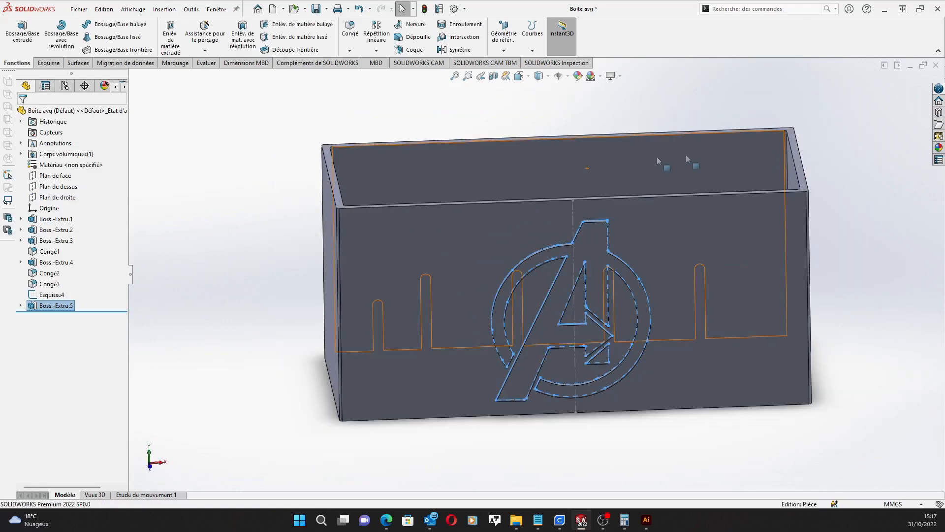
pyautogui.scroll(-2, 734, 150)
pyautogui.scroll(2, 548, 136)
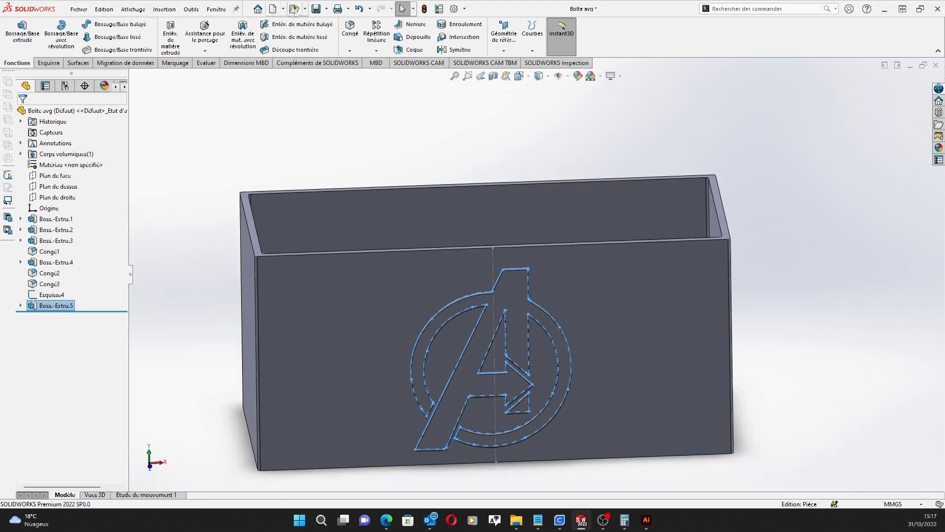
pyautogui.click(315, 9)
# Apply the semi-gloss cream plastic appearance (plastique crème semi-brillant) to the whole part.
pyautogui.click(939, 148)
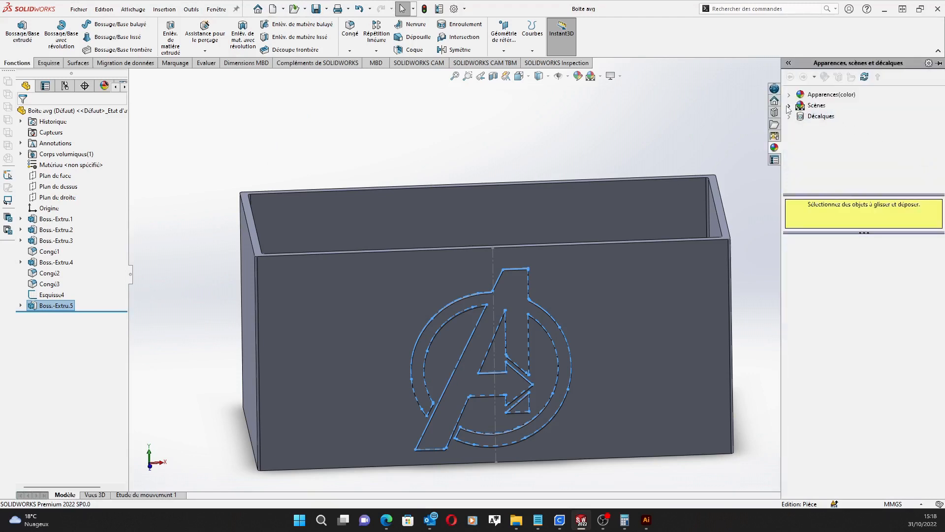
pyautogui.click(790, 95)
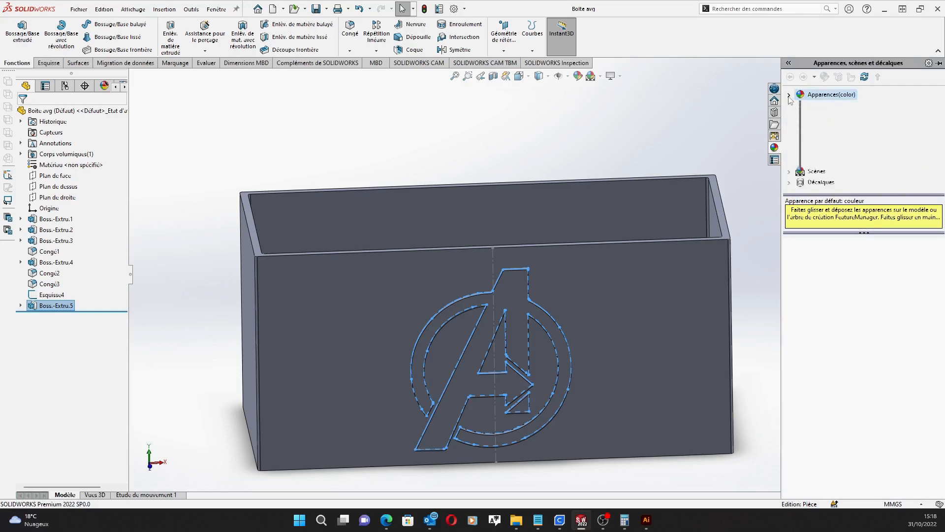
pyautogui.click(800, 106)
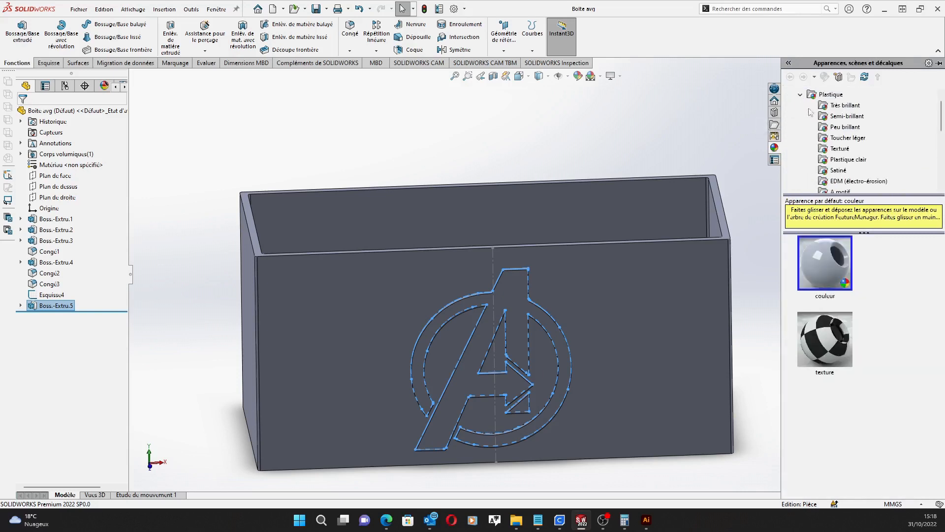
pyautogui.click(846, 117)
pyautogui.scroll(-5, 894, 313)
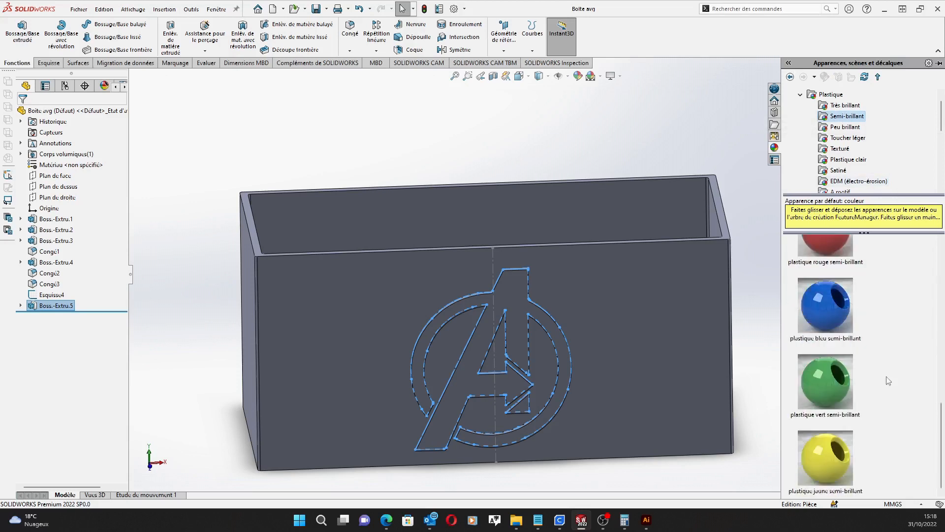
pyautogui.scroll(5, 892, 323)
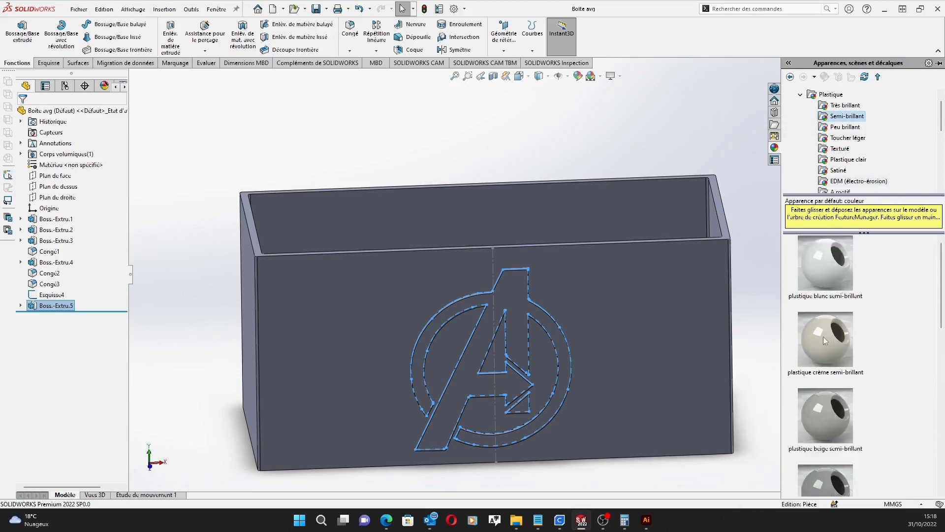
pyautogui.moveTo(824, 337)
pyautogui.moveTo(829, 333); pyautogui.dragTo(619, 324)
pyautogui.click(620, 325)
# Inspect the box with its new appearance and save the part again.
pyautogui.scroll(2, 261, 339)
pyautogui.moveTo(259, 338); pyautogui.dragTo(278, 338, button='middle')
pyautogui.scroll(-2, 304, 330)
pyautogui.scroll(1, 524, 334)
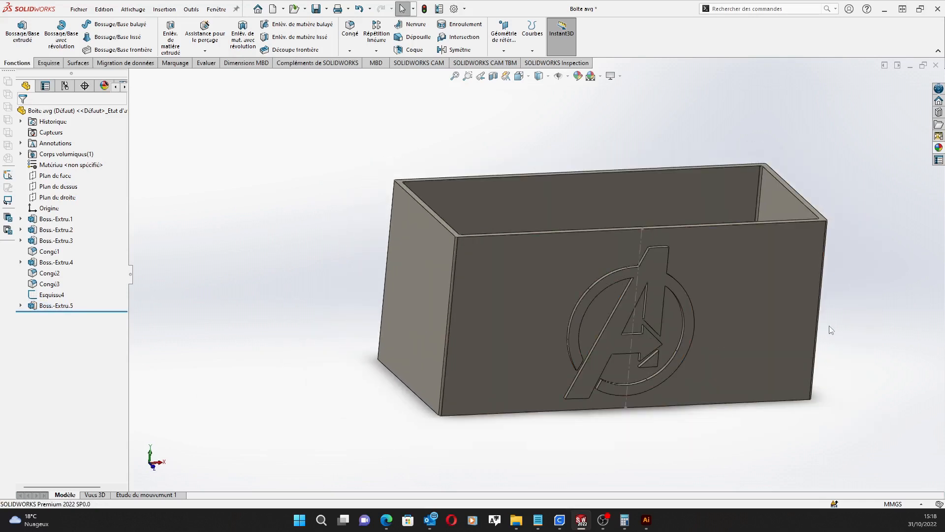
pyautogui.scroll(-2, 829, 326)
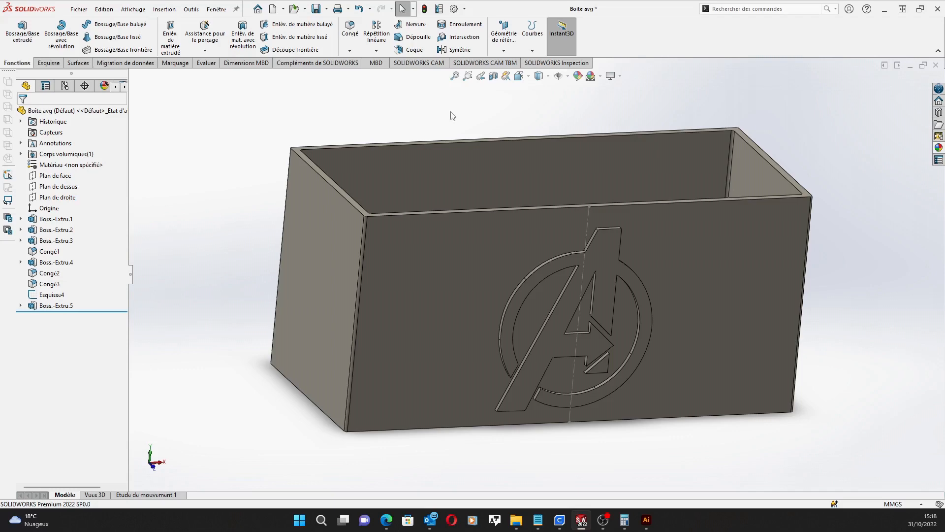
pyautogui.moveTo(446, 114)
pyautogui.mouseDown(button='middle')
pyautogui.moveTo(458, 147)
pyautogui.moveTo(439, 106)
pyautogui.moveTo(429, 120)
pyautogui.moveTo(443, 125)
pyautogui.mouseUp(button='middle')
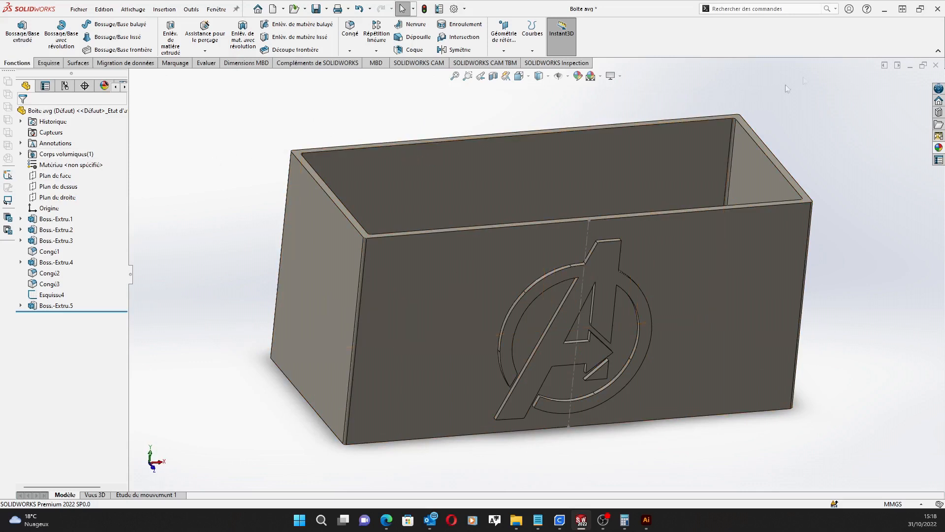
pyautogui.click(317, 9)
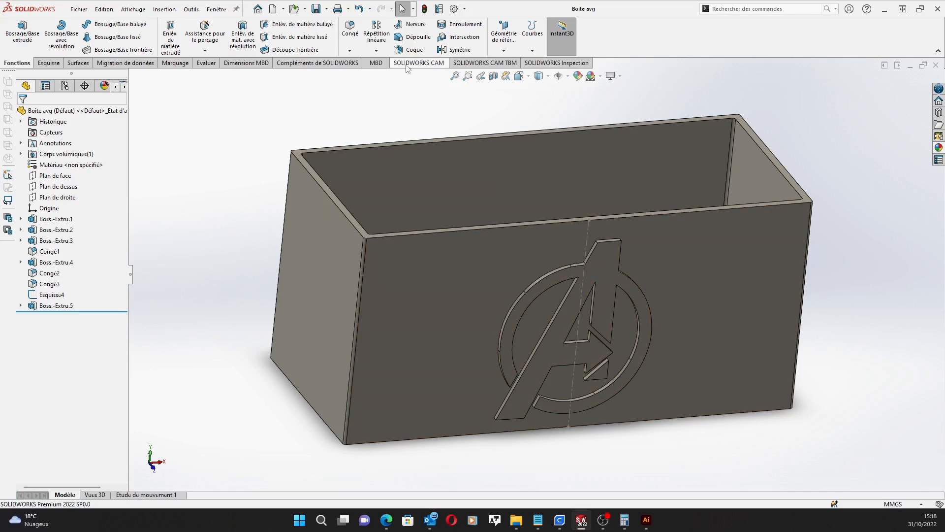
# Measure the length of a short edge on the underside of the box.
pyautogui.click(558, 62)
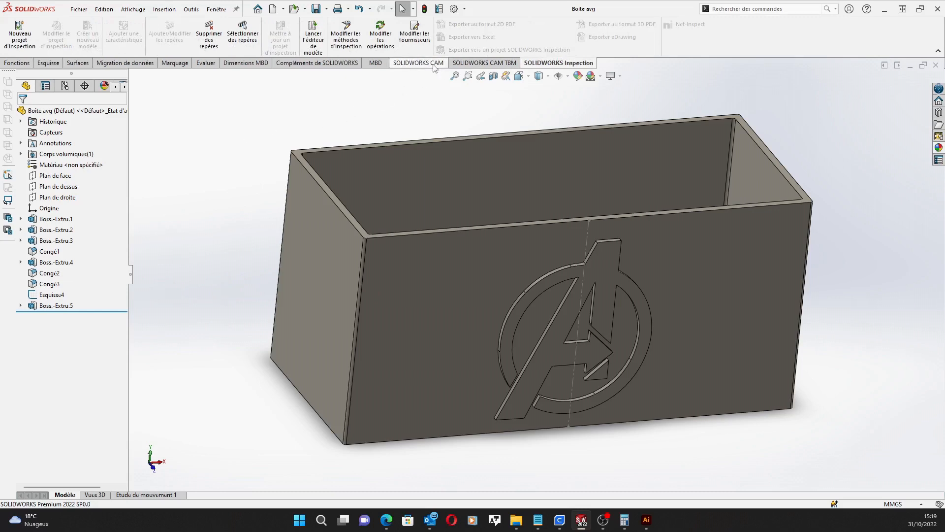
pyautogui.click(205, 62)
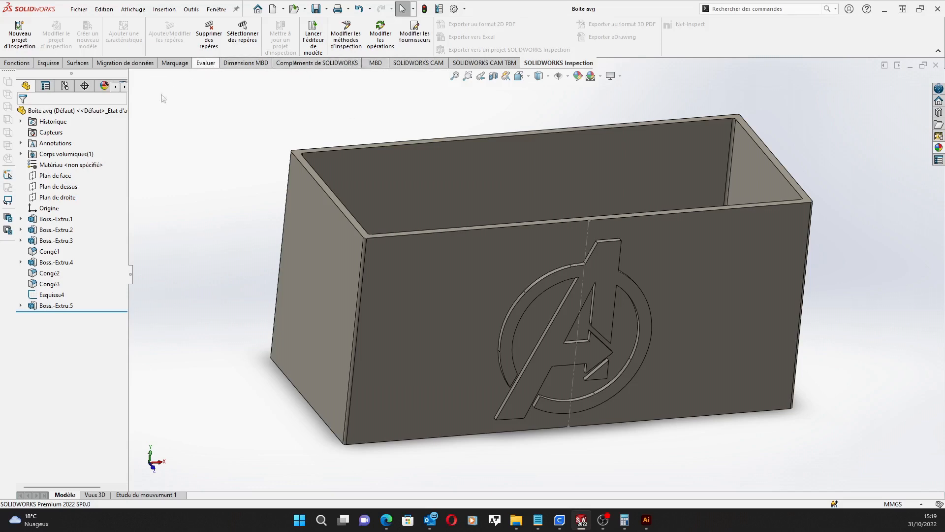
pyautogui.click(93, 30)
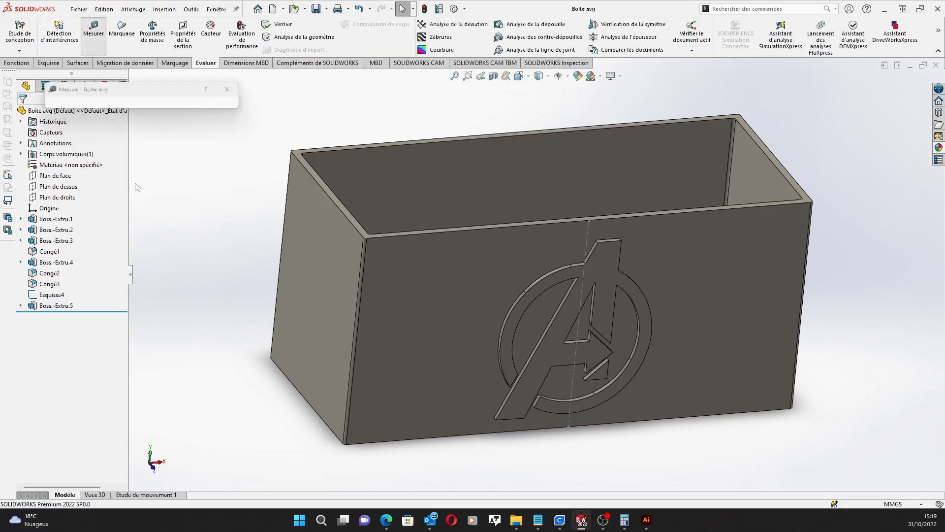
pyautogui.moveTo(397, 363); pyautogui.dragTo(391, 106, button='middle')
pyautogui.click(333, 211)
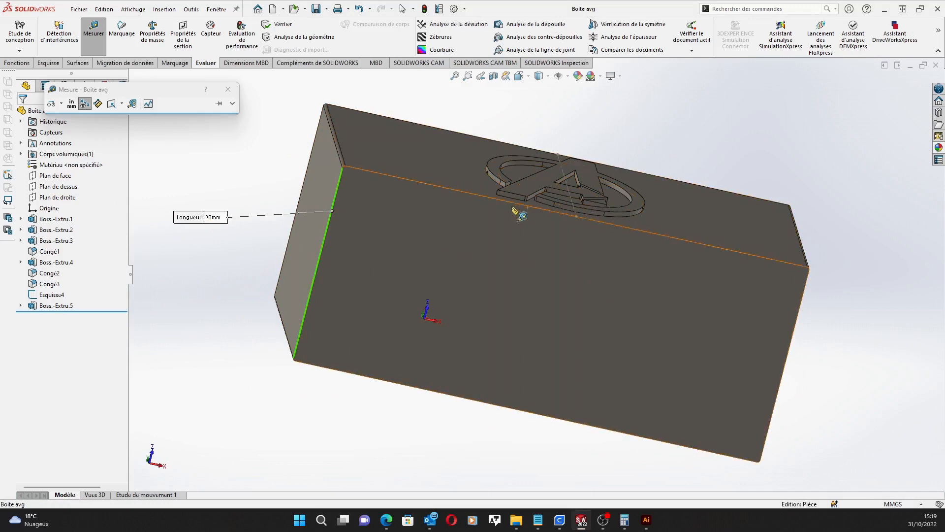
# Measure the long edge on the underside of the box, then close the measurement and return to the logo side.
pyautogui.click(497, 199)
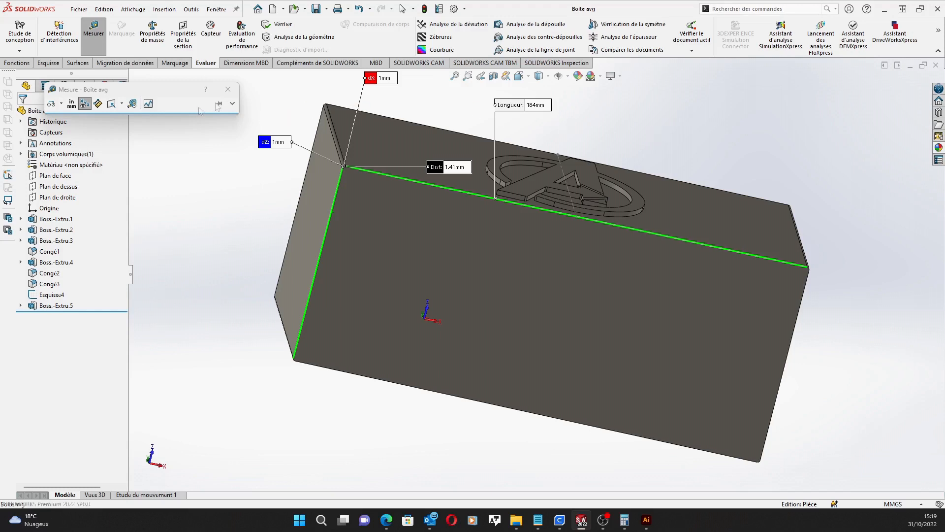
pyautogui.click(230, 89)
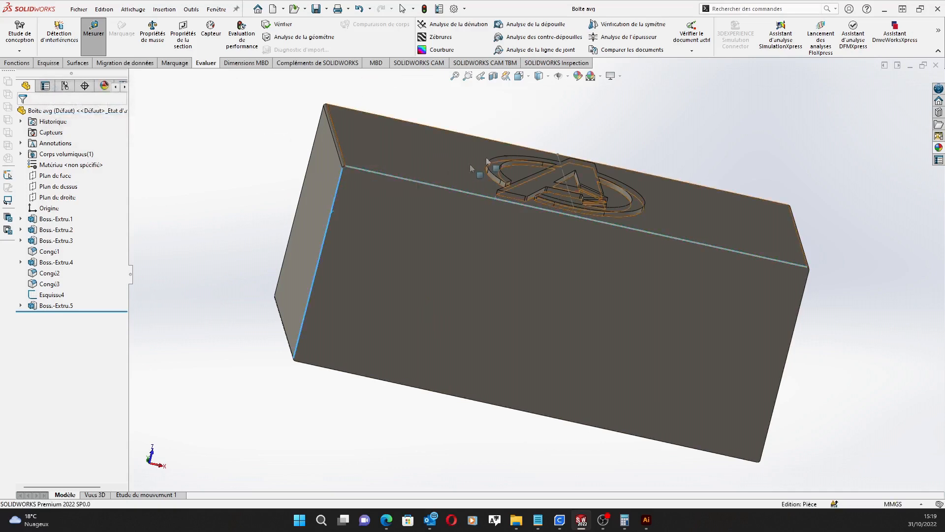
pyautogui.moveTo(551, 295); pyautogui.dragTo(588, 389, button='middle')
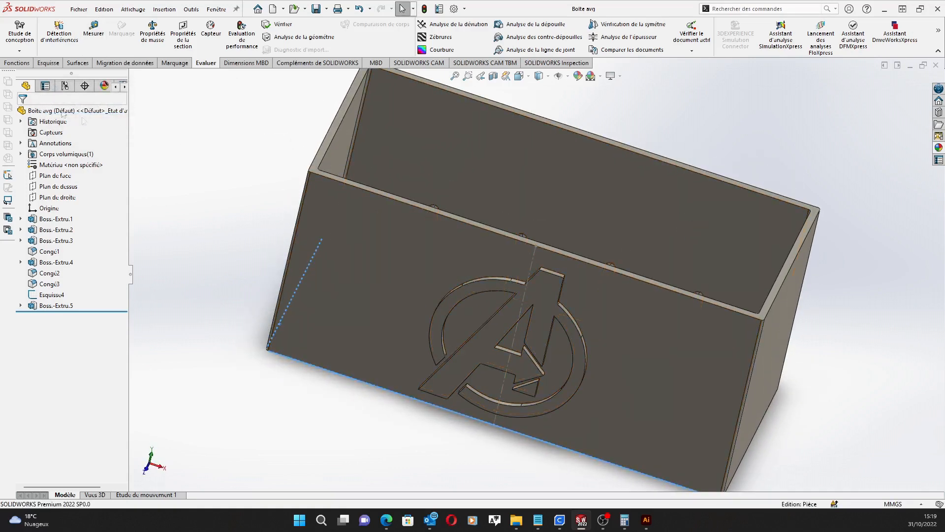
# Set up Print3D with the box's underside as the face resting on the print bed, check the fit in the print volume, and accept.
pyautogui.click(79, 11)
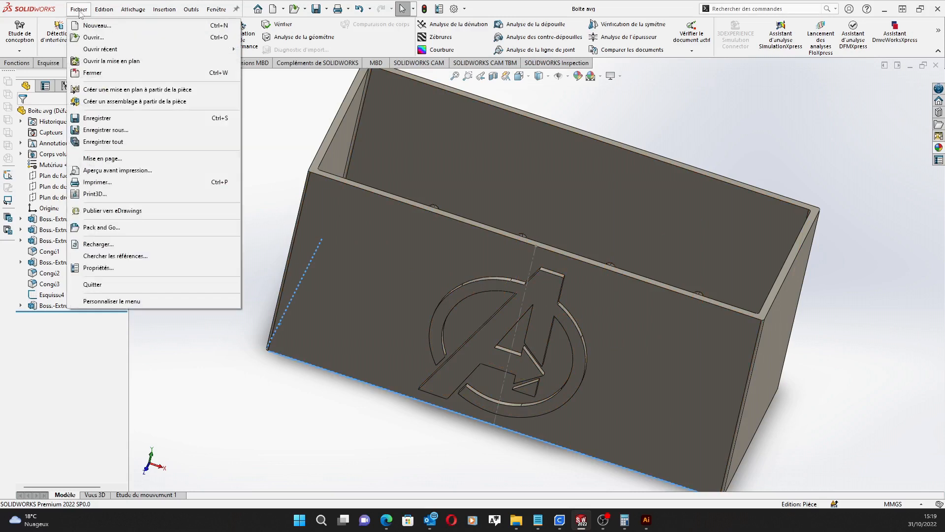
pyautogui.click(134, 195)
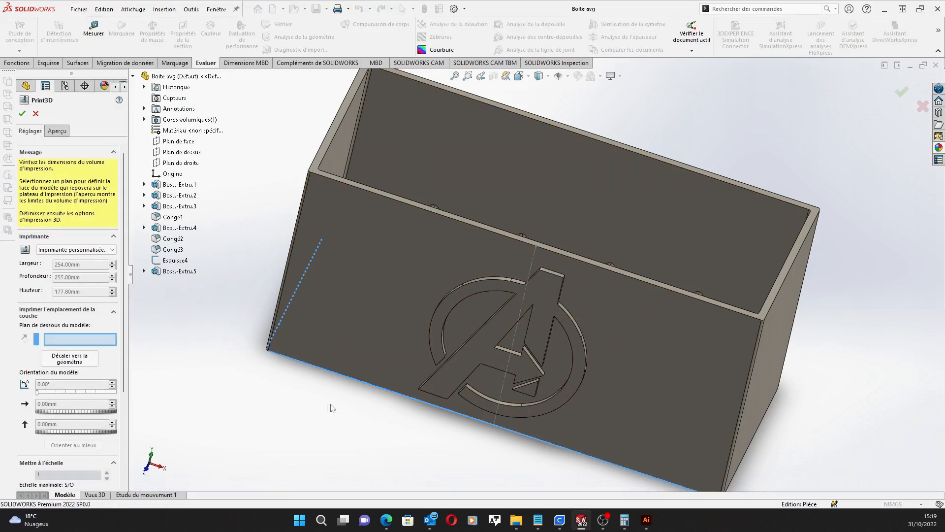
pyautogui.rightClick(367, 422)
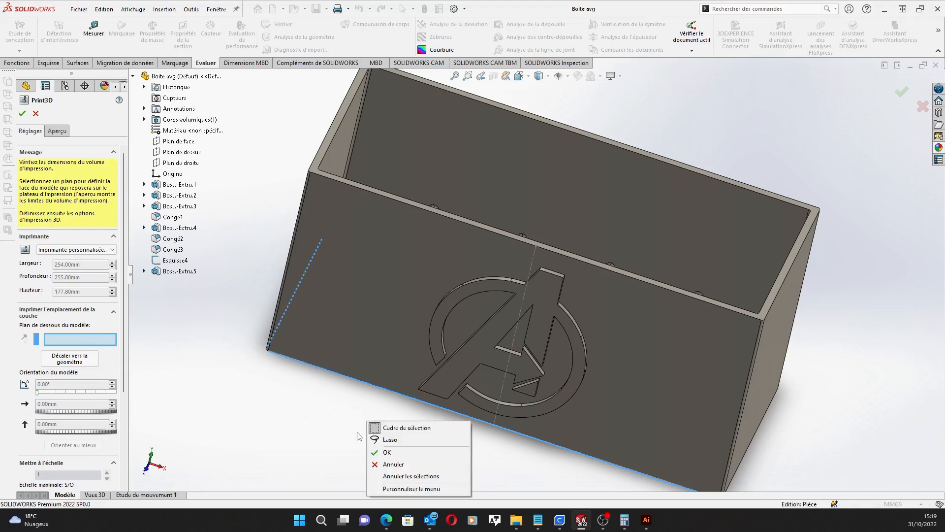
pyautogui.click(350, 418)
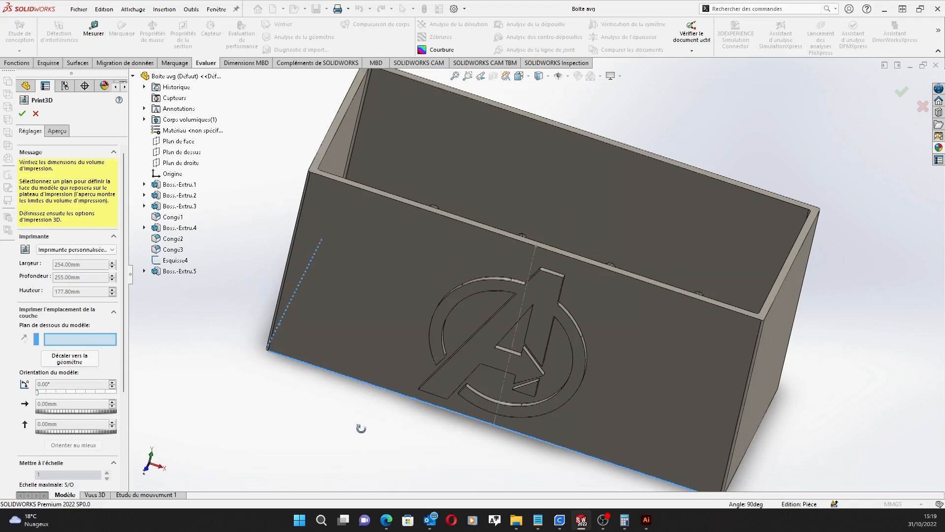
pyautogui.moveTo(358, 442); pyautogui.dragTo(403, 244, button='middle')
pyautogui.click(413, 250)
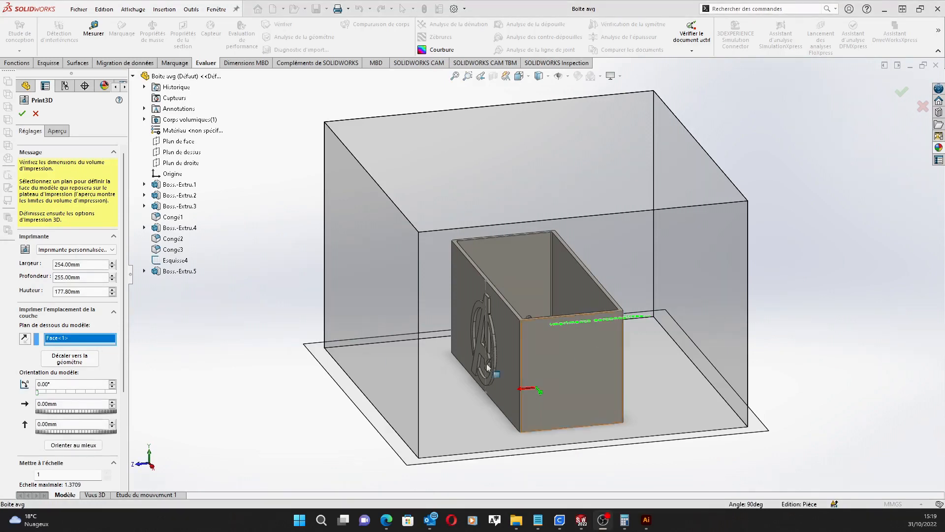
pyautogui.moveTo(236, 334); pyautogui.dragTo(304, 408, button='middle')
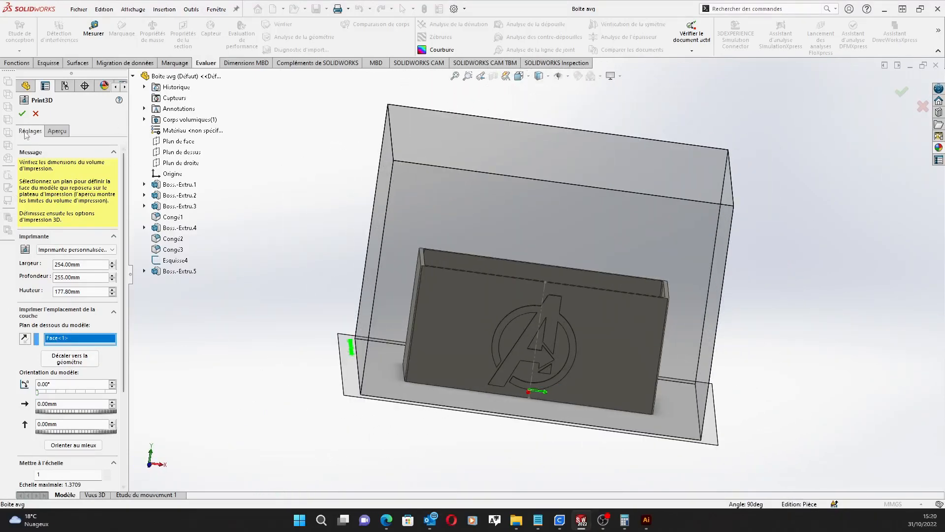
pyautogui.click(22, 113)
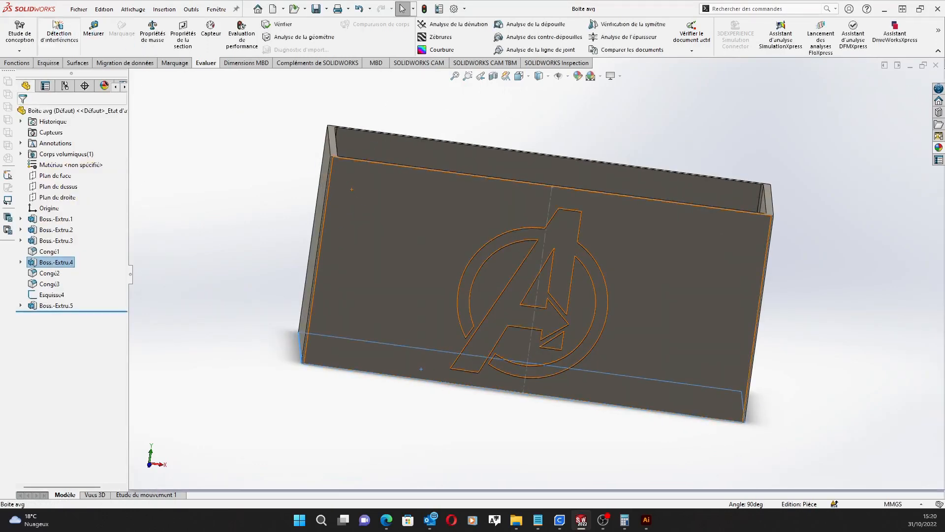
# Export the part as a 3D Manufacturing Format (*.3mf) file named Boite avg, reviewing and accepting the 3MF export options.
pyautogui.click(78, 9)
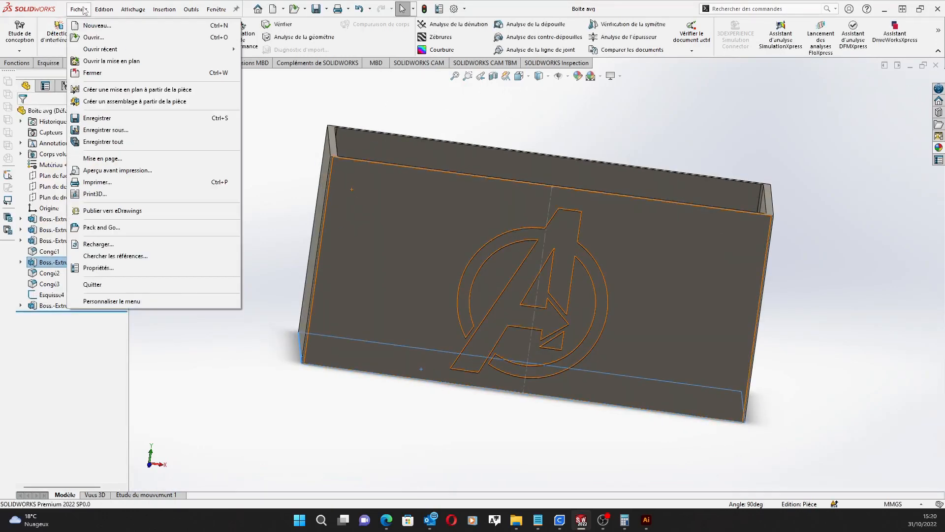
pyautogui.click(97, 133)
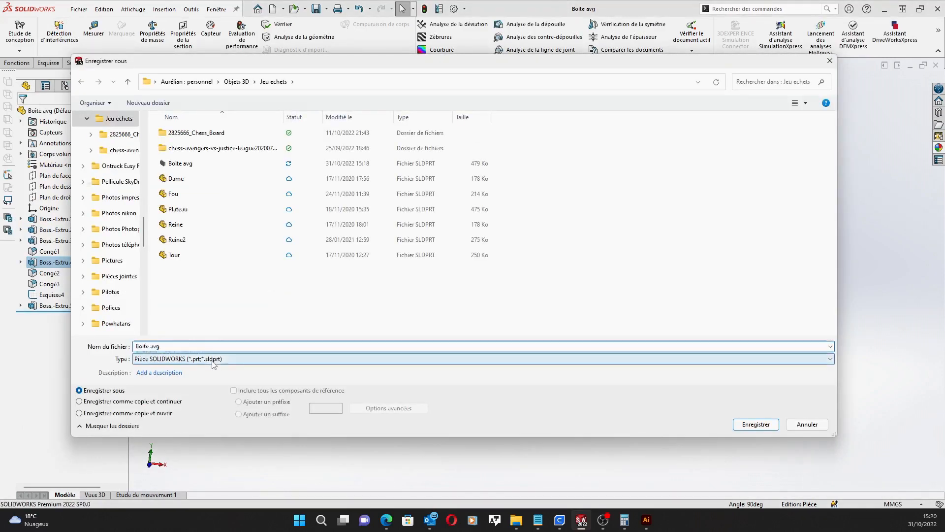
pyautogui.click(213, 361)
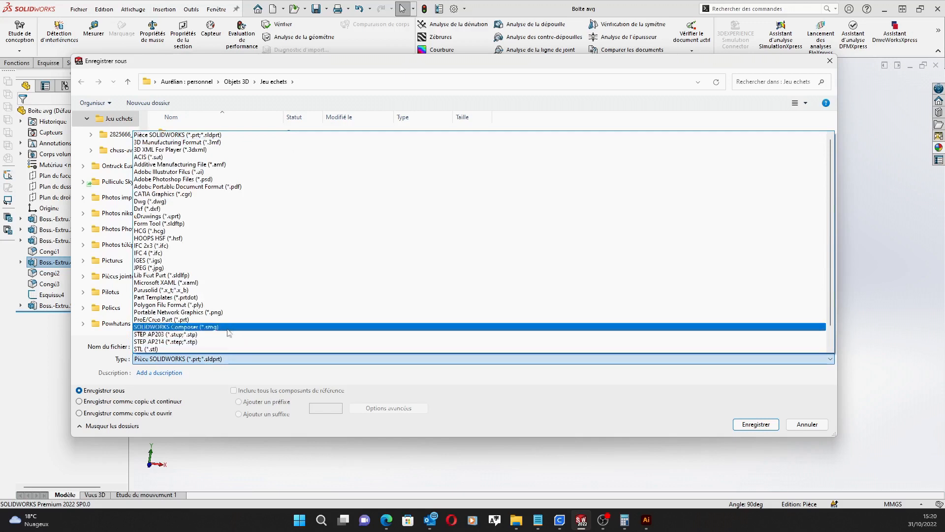
pyautogui.click(206, 142)
pyautogui.click(168, 373)
pyautogui.click(171, 421)
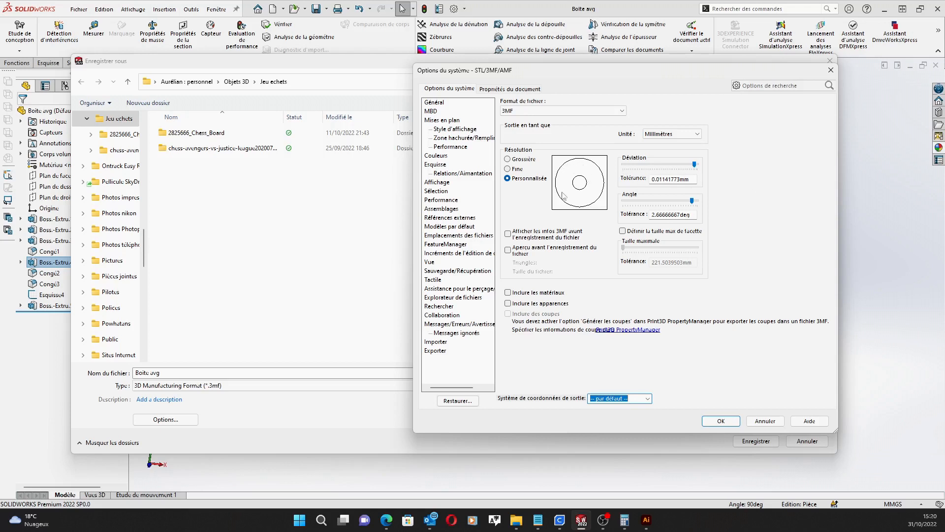
pyautogui.click(721, 422)
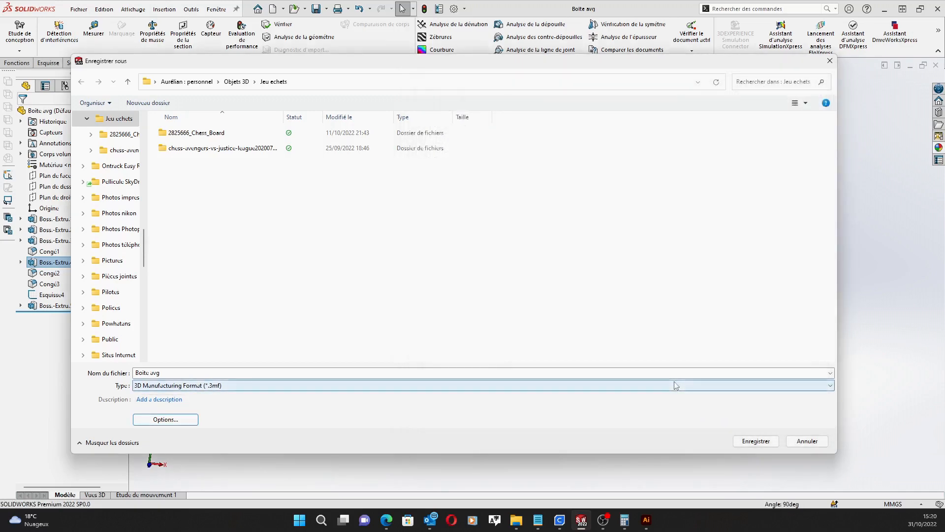
pyautogui.click(170, 371)
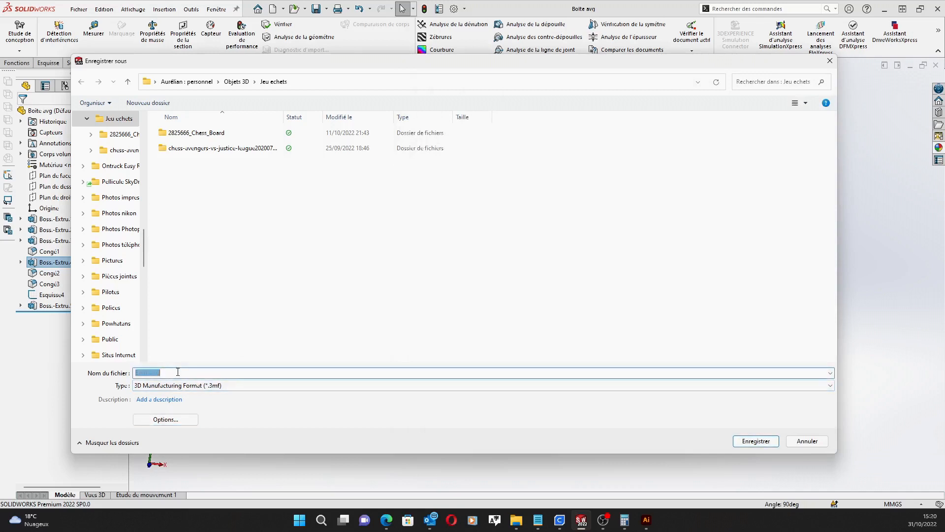
pyautogui.click(754, 442)
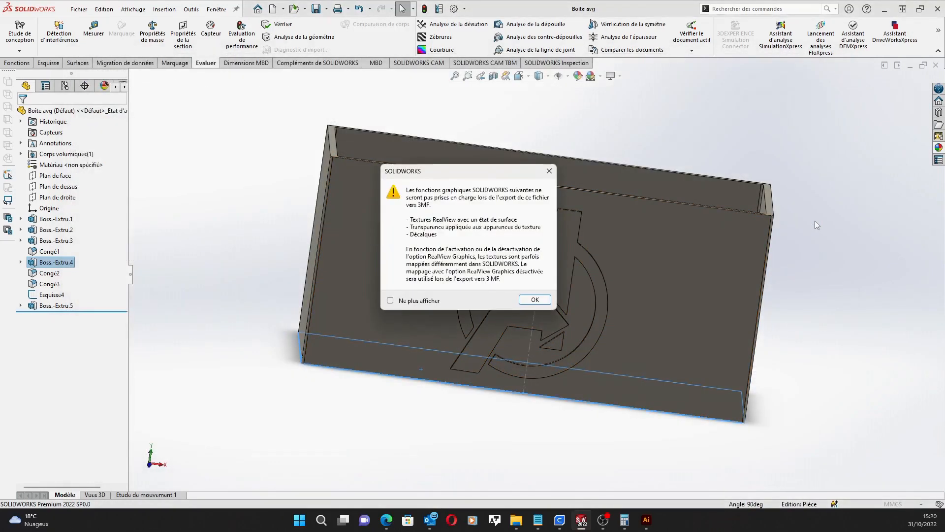
pyautogui.click(522, 300)
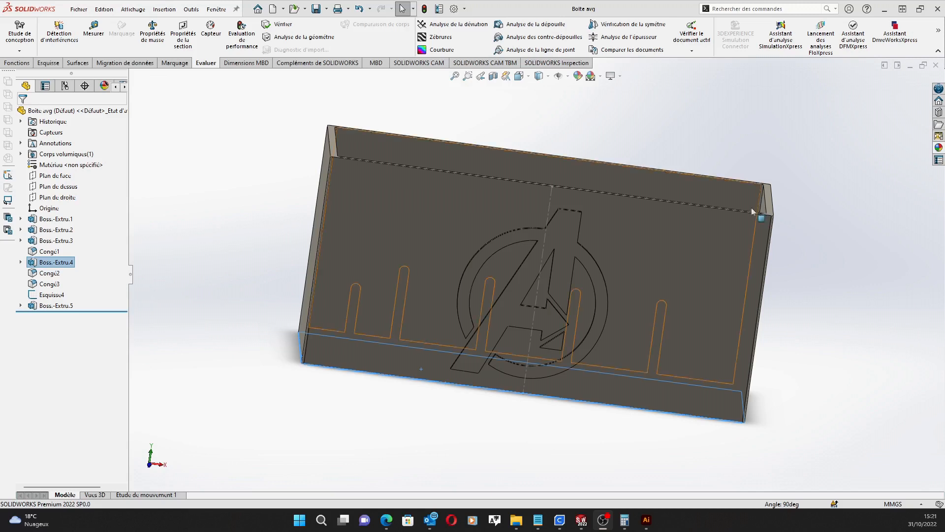
pyautogui.moveTo(844, 244); pyautogui.dragTo(788, 337, button='middle')
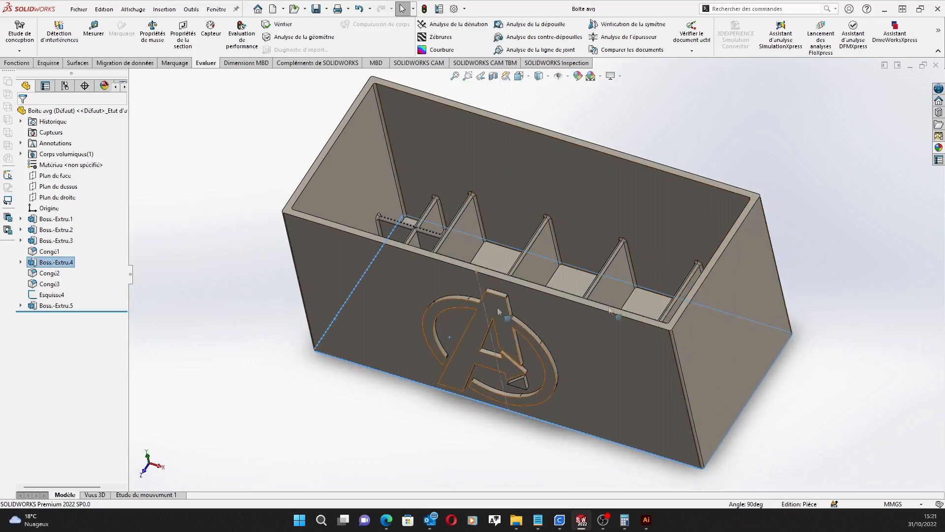
pyautogui.moveTo(794, 199); pyautogui.dragTo(804, 149, button='middle')
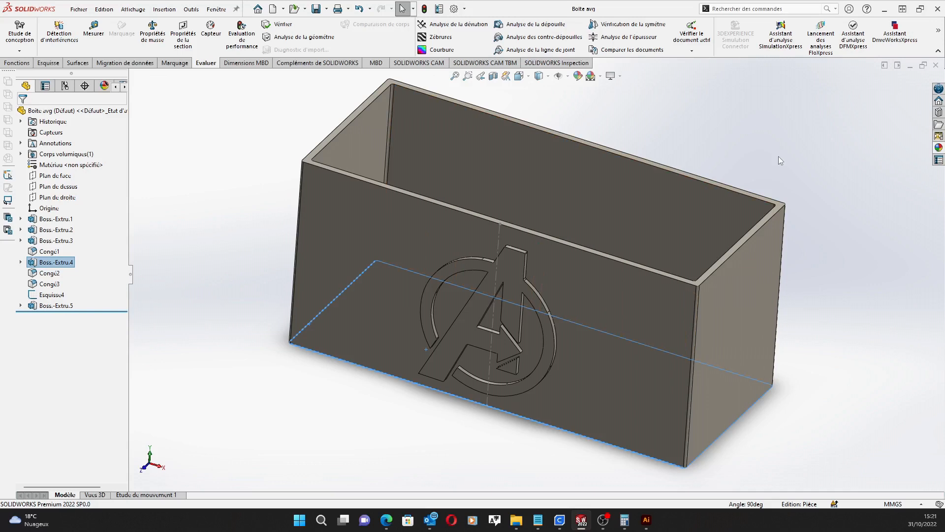
pyautogui.press('f')
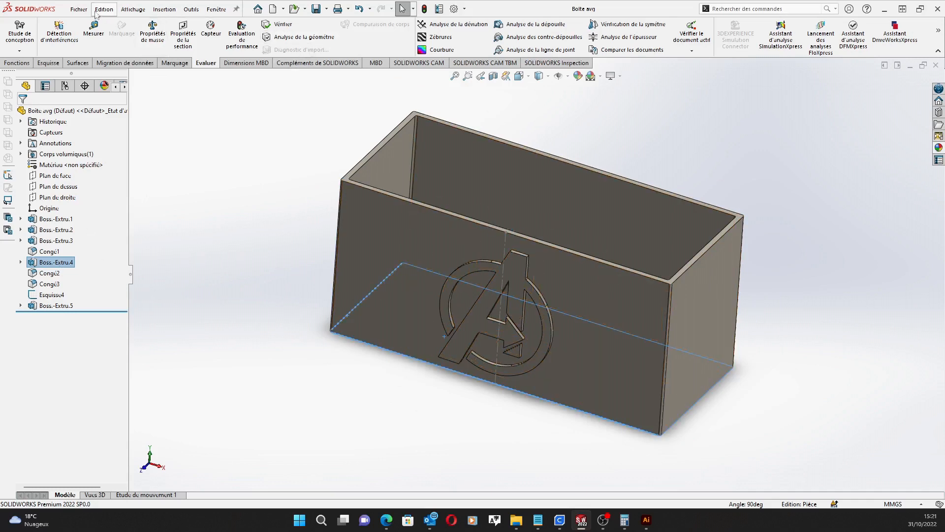
pyautogui.click(79, 9)
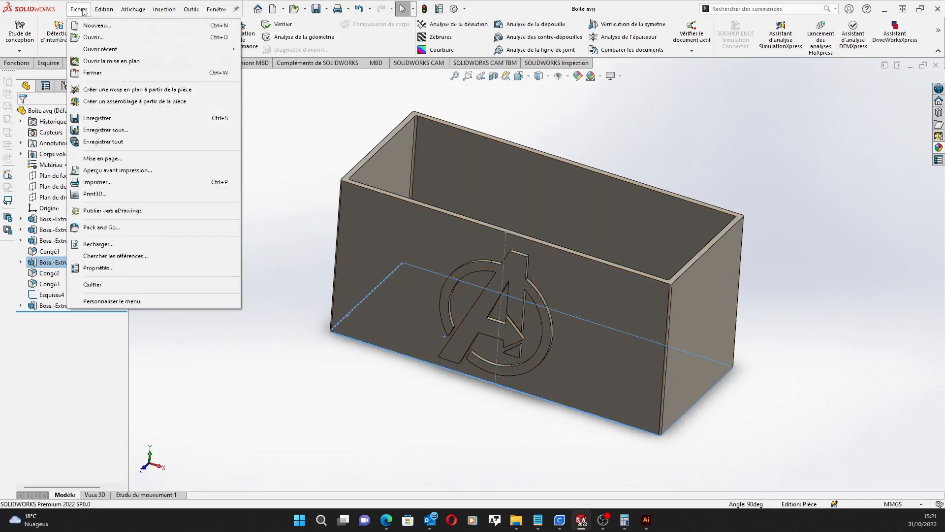
pyautogui.click(569, 15)
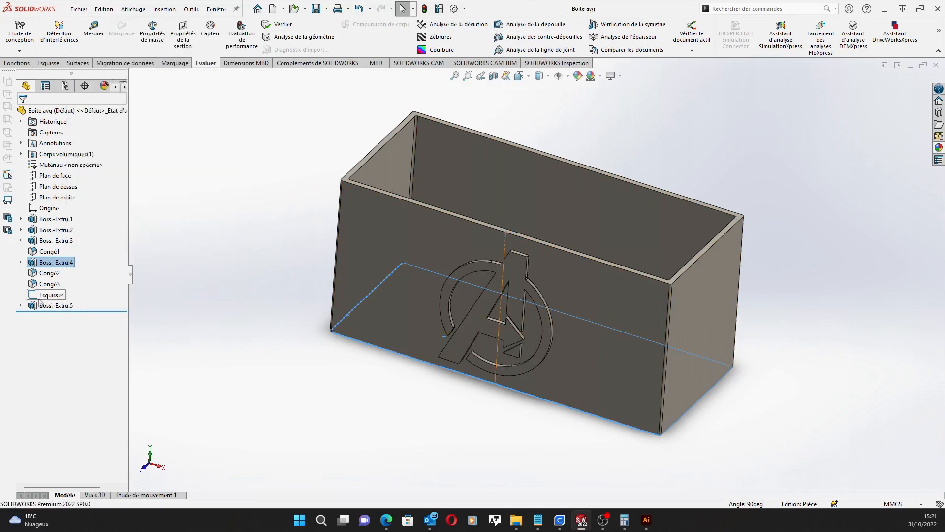
# Examine the raised logo extrusion Boss.-Extru.5 and its underlying sketch Esquisse5 on the box's long wall.
pyautogui.click(20, 306)
pyautogui.click(66, 317)
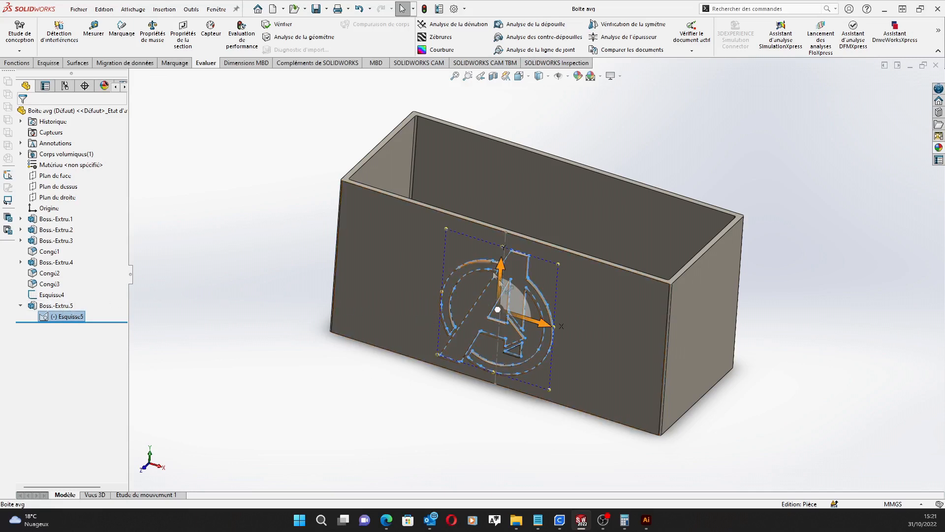
pyautogui.click(58, 306)
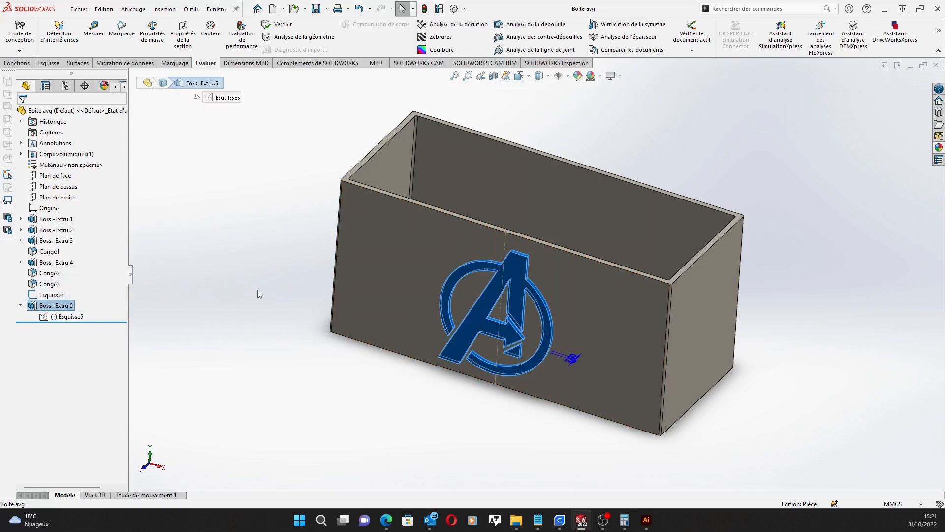
pyautogui.scroll(-6, 596, 394)
pyautogui.moveTo(466, 316); pyautogui.dragTo(411, 266, button='middle')
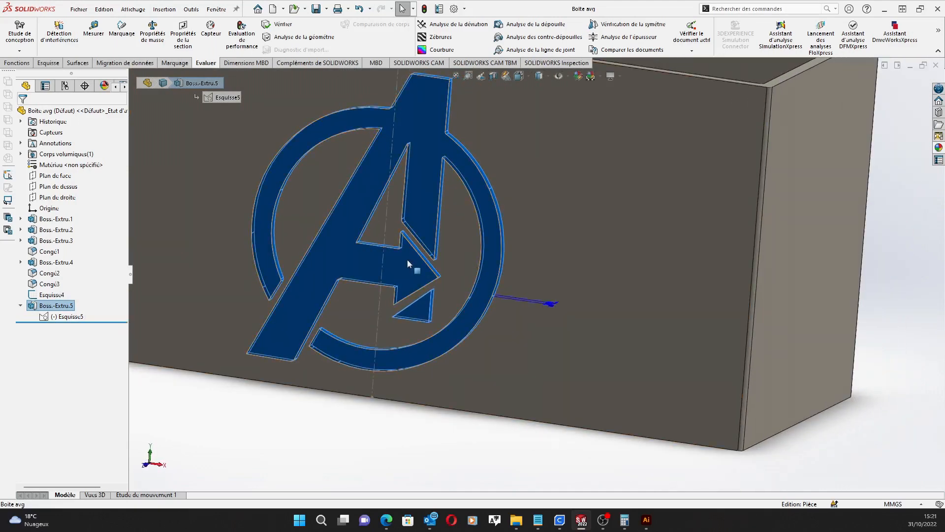
pyautogui.scroll(2, 408, 261)
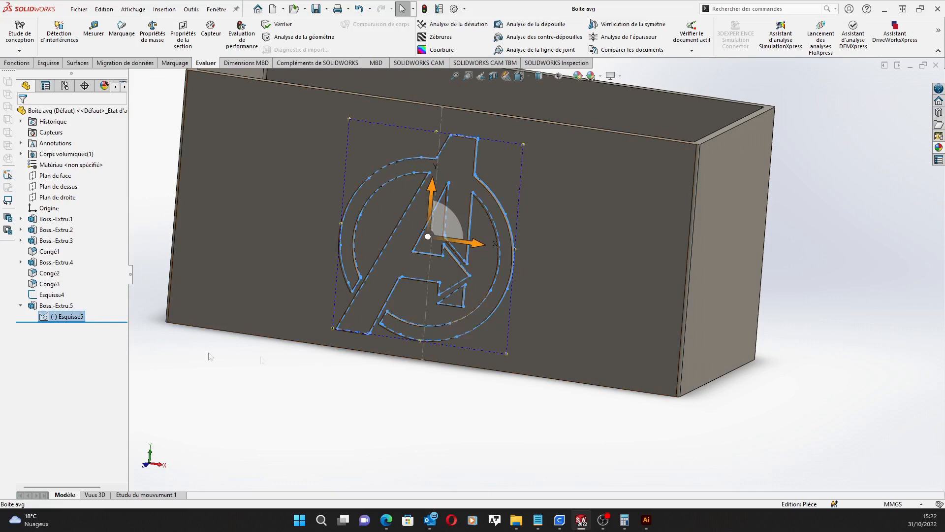
pyautogui.click(54, 305)
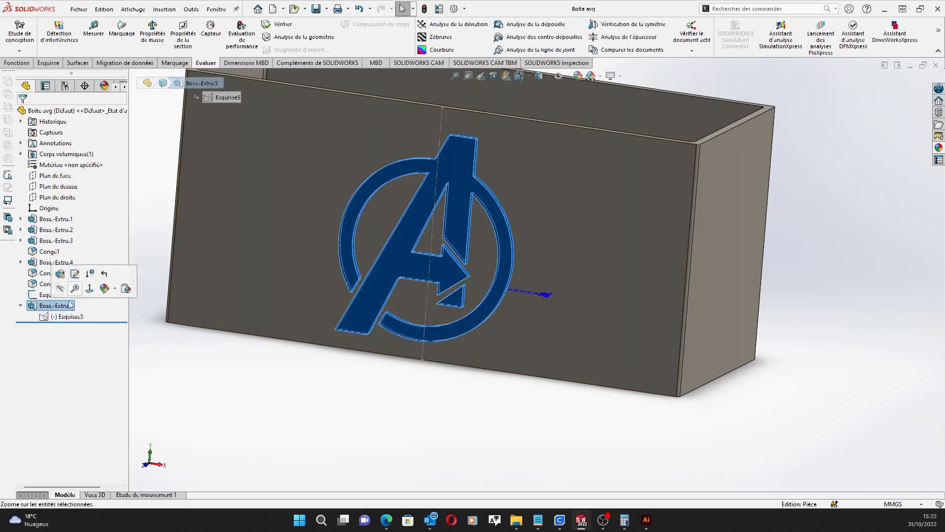
pyautogui.press('f')
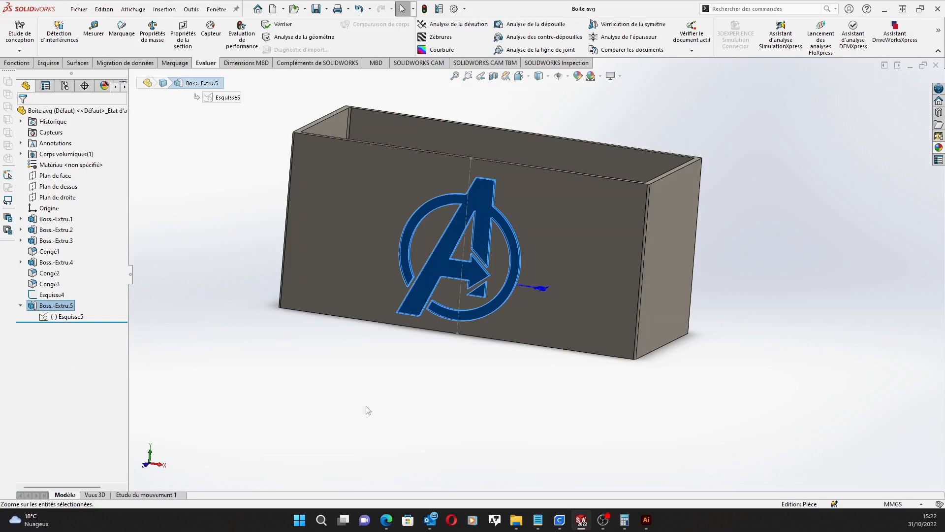
# Open the definition of the logo extrusion Boss.-Extru.5 to review its settings, and close it without changes.
pyautogui.rightClick(42, 306)
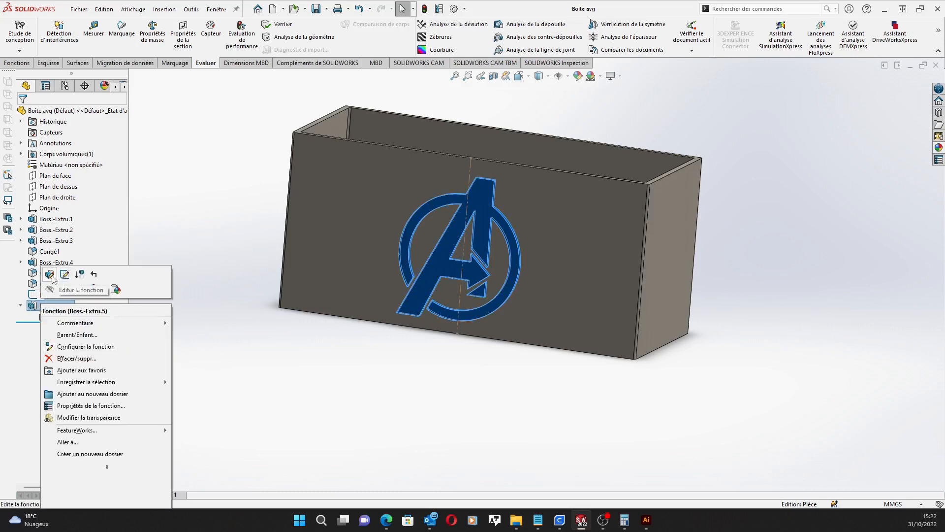
pyautogui.click(51, 276)
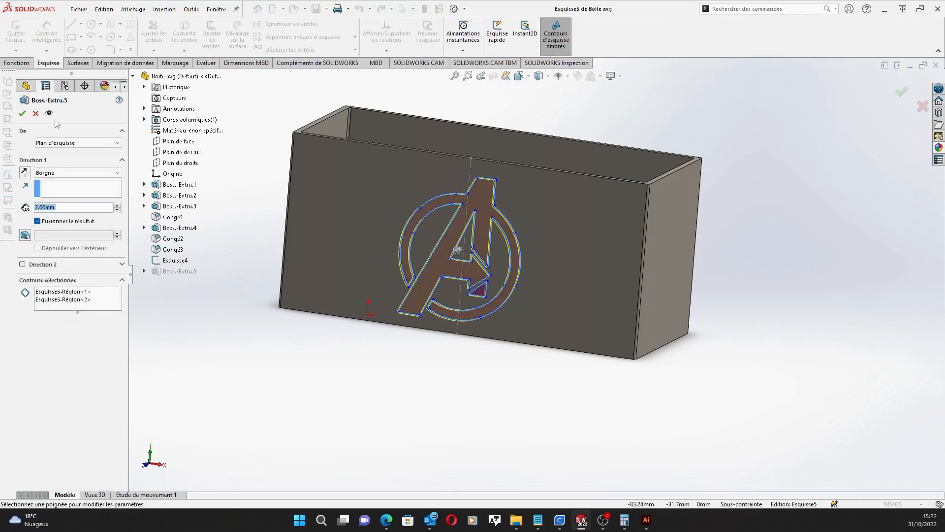
pyautogui.click(36, 114)
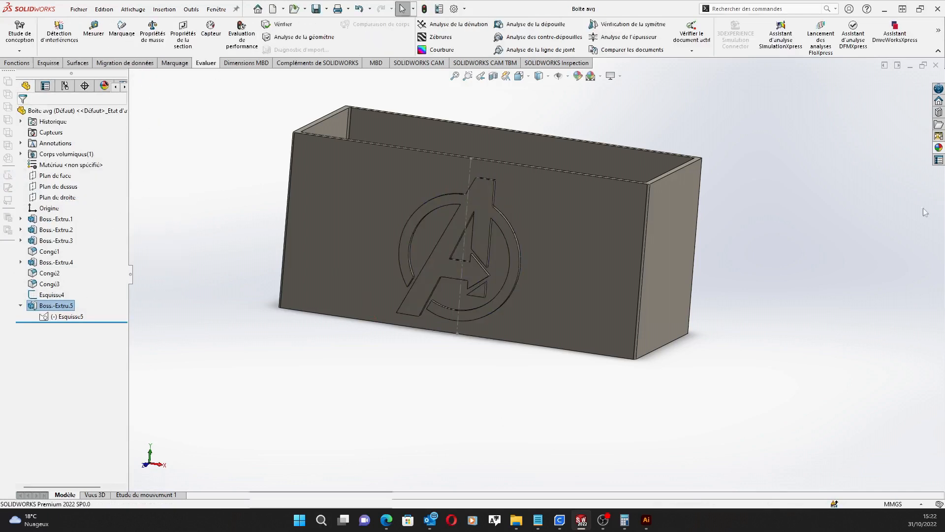
# Switch to Ultimaker Cura and examine the empty round build plate of the printer.
pyautogui.scroll(2, 661, 205)
pyautogui.scroll(-2, 524, 170)
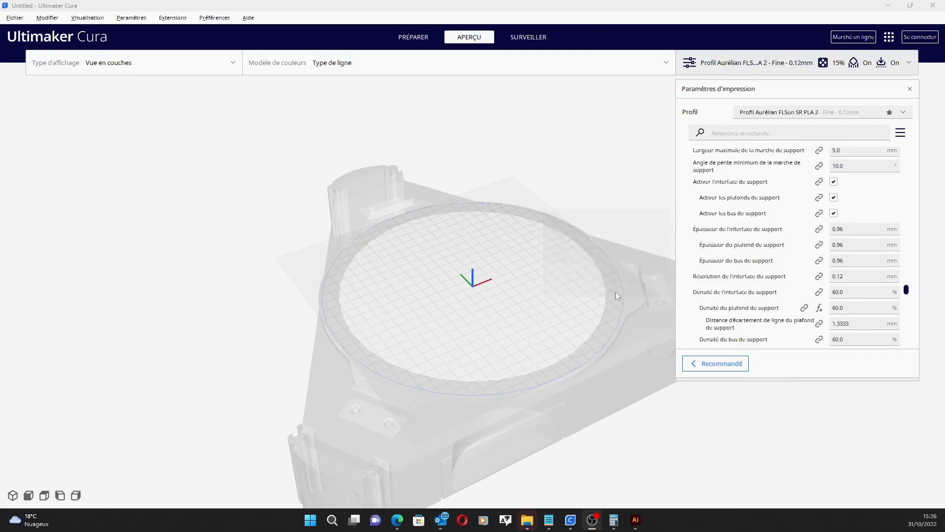
pyautogui.scroll(-4, 470, 311)
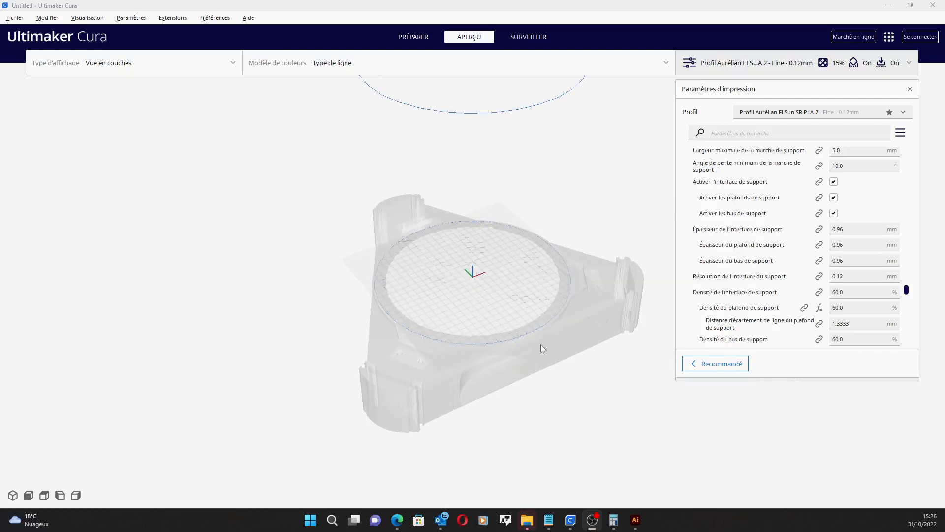
pyautogui.moveTo(530, 362); pyautogui.dragTo(542, 338, button='right')
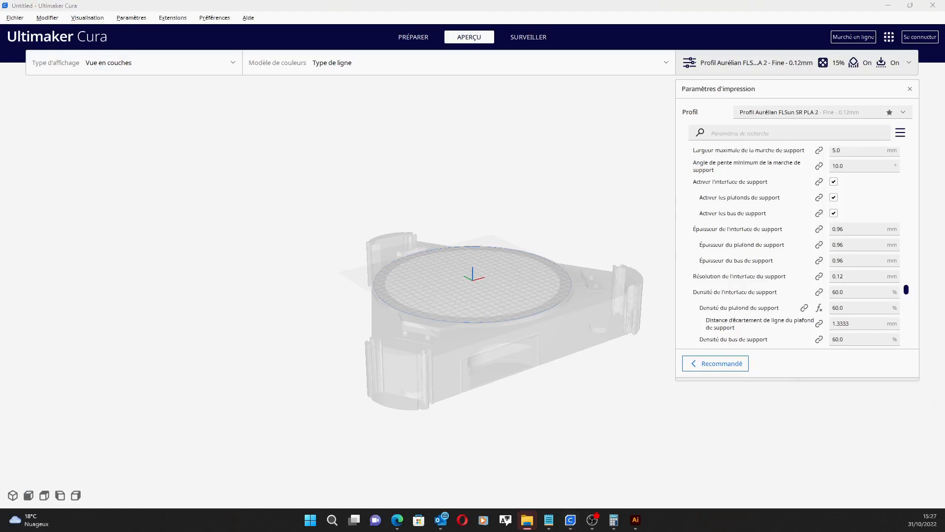
# Load the exported file Boite avg.3MF onto the printer's build plate.
pyautogui.moveTo(944, 197); pyautogui.dragTo(468, 282)
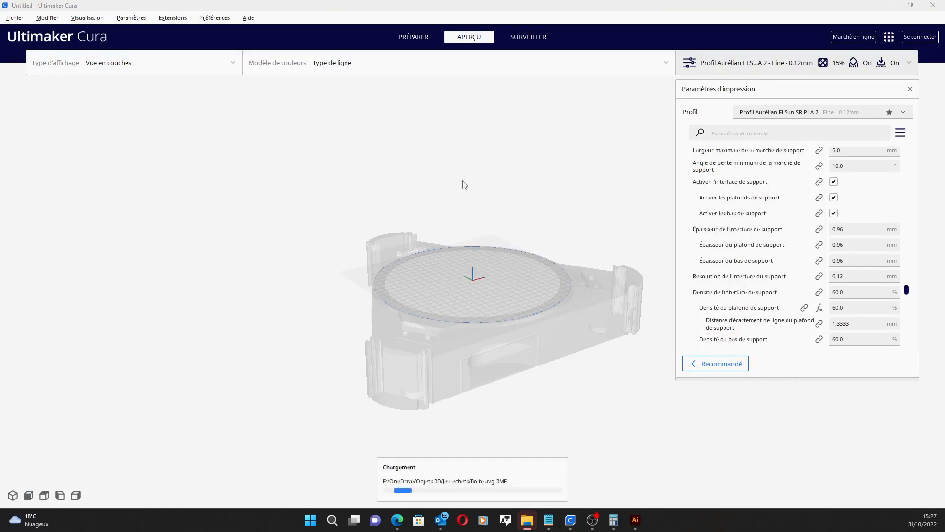
pyautogui.click(477, 314)
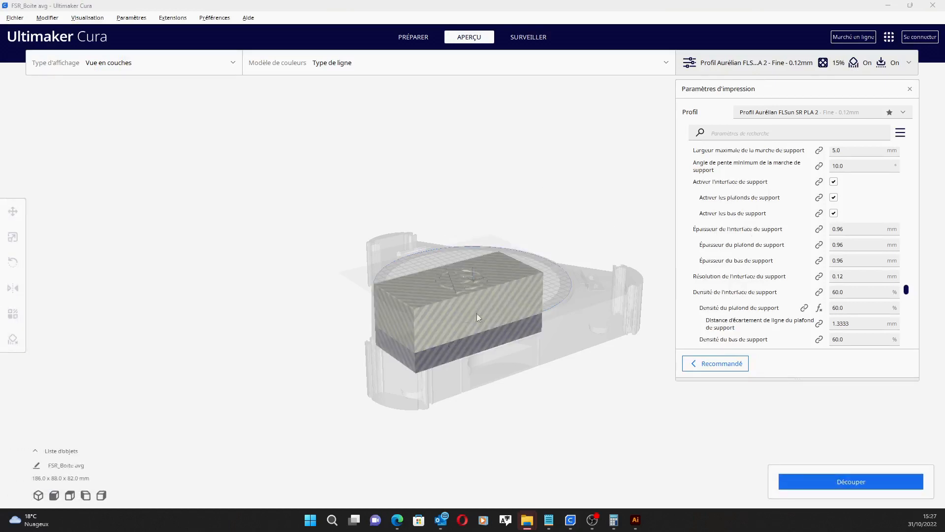
pyautogui.moveTo(385, 282); pyautogui.dragTo(336, 332, button='right')
# Move the box near the centre of the build plate, at about X 1 mm, Y -4.4 mm, and raise it to Z 0.
pyautogui.click(377, 337)
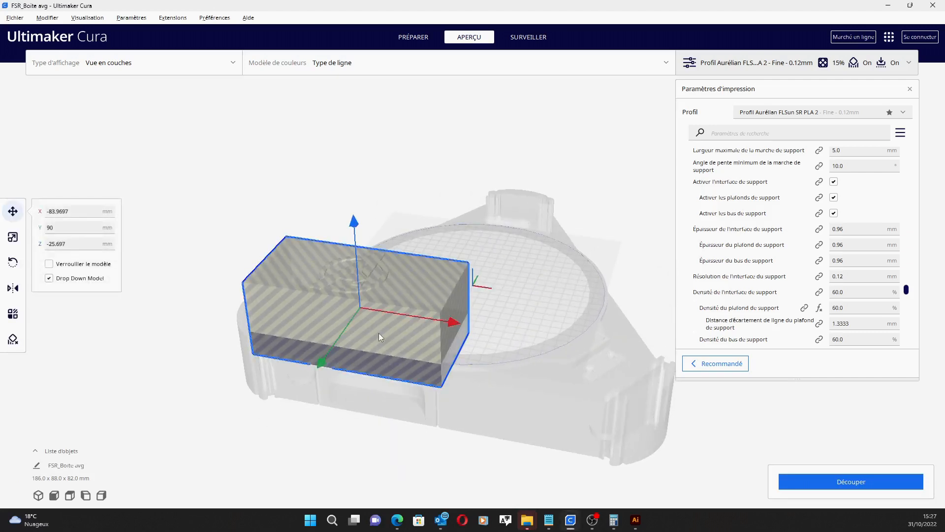
pyautogui.moveTo(559, 334); pyautogui.dragTo(428, 347, button='right')
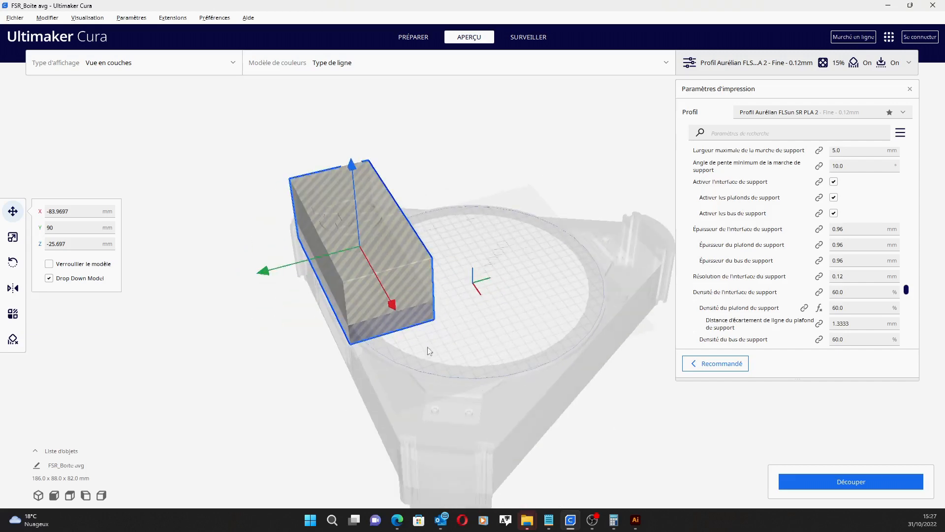
pyautogui.moveTo(267, 272); pyautogui.dragTo(380, 258)
pyautogui.moveTo(501, 284); pyautogui.dragTo(540, 314)
pyautogui.moveTo(382, 276); pyautogui.dragTo(545, 315, button='right')
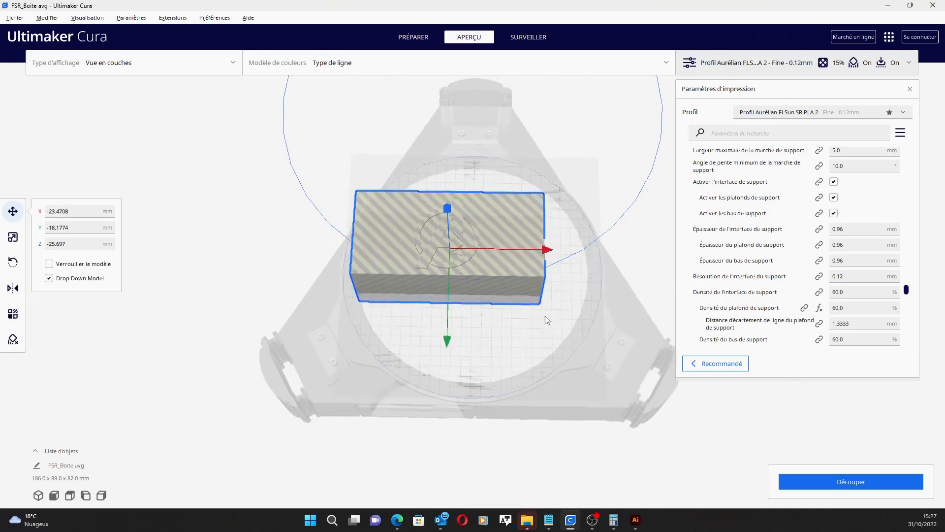
pyautogui.moveTo(547, 251); pyautogui.dragTo(571, 251)
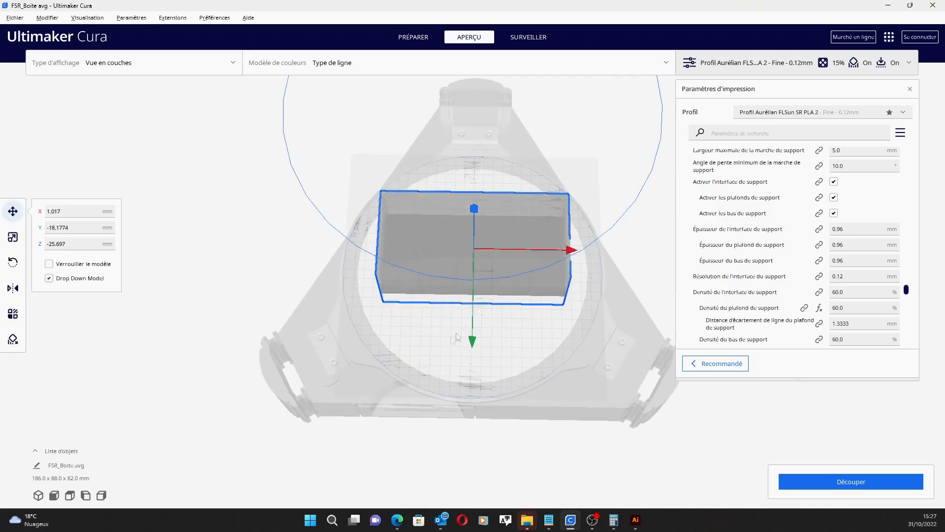
pyautogui.moveTo(450, 345); pyautogui.dragTo(454, 373, button='right')
pyautogui.moveTo(473, 341); pyautogui.dragTo(473, 355)
pyautogui.moveTo(445, 334); pyautogui.dragTo(473, 206, button='right')
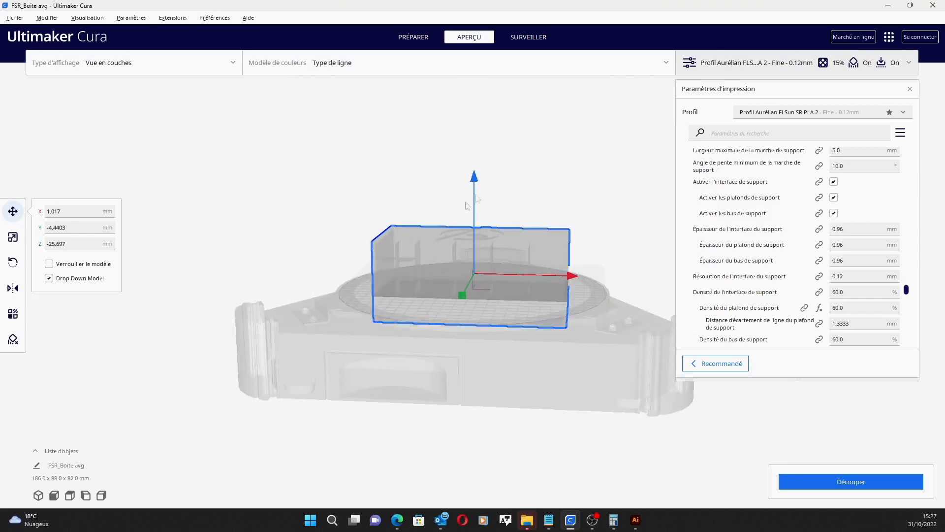
pyautogui.moveTo(474, 173); pyautogui.dragTo(475, 141)
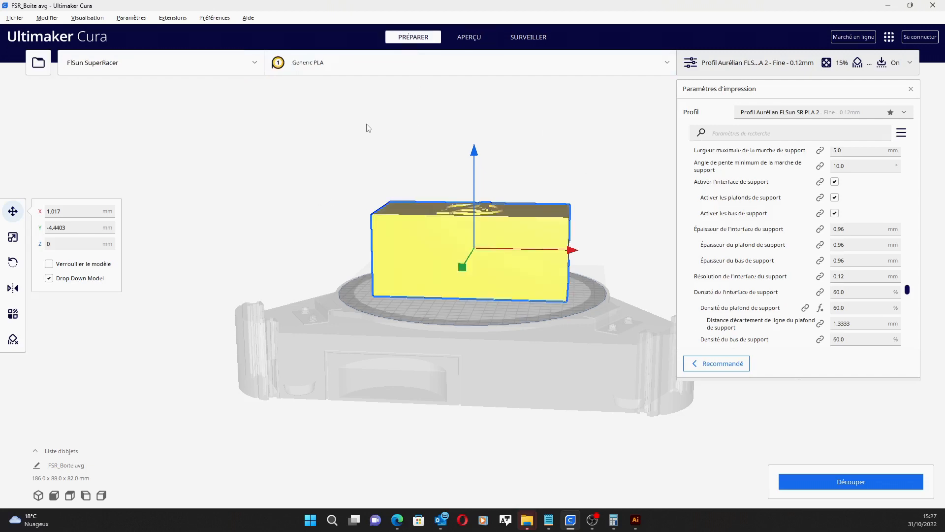
# In the Prepare stage, rotate the box a quarter turn so its open side faces up and the logo wall stands vertical.
pyautogui.moveTo(544, 136); pyautogui.dragTo(445, 178, button='right')
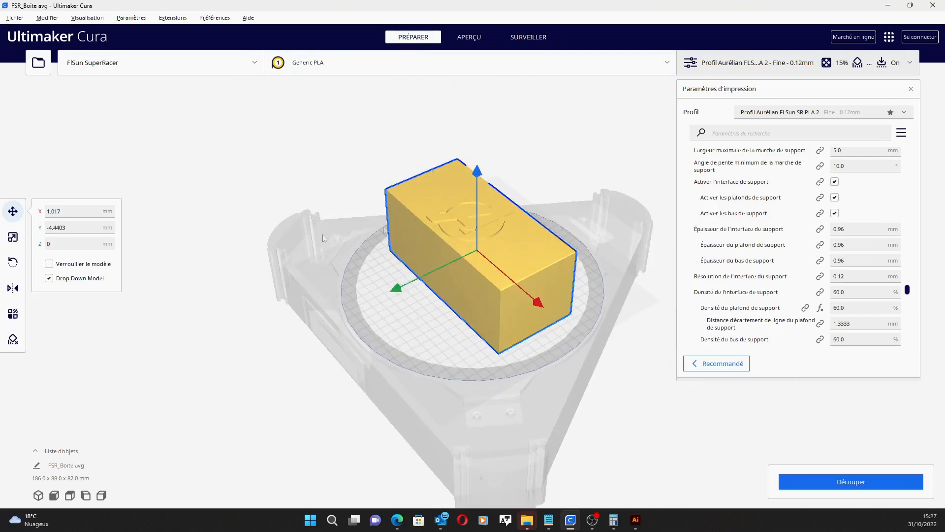
pyautogui.click(13, 263)
pyautogui.moveTo(481, 186); pyautogui.dragTo(391, 311)
pyautogui.click(305, 147)
pyautogui.moveTo(293, 158); pyautogui.dragTo(573, 191, button='right')
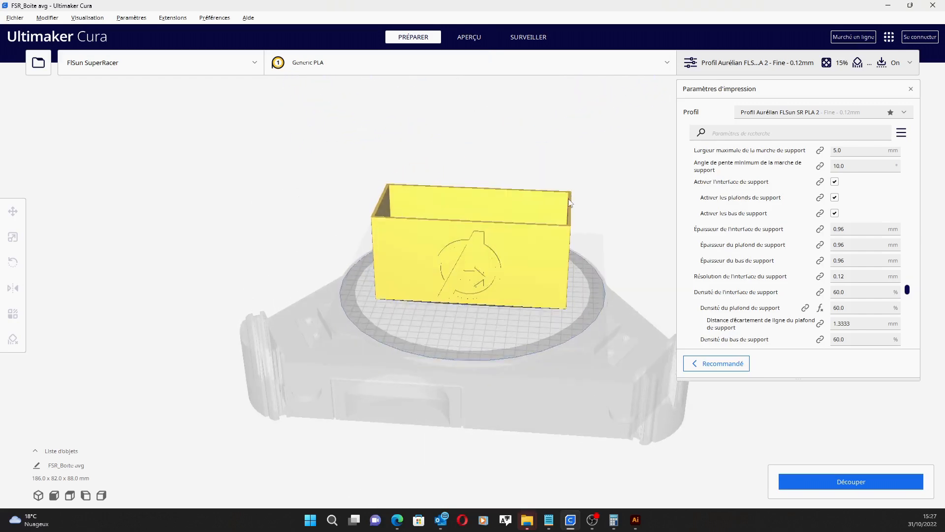
# Turn off support generation (Générer les supports) in the print settings.
pyautogui.moveTo(909, 292); pyautogui.dragTo(909, 274)
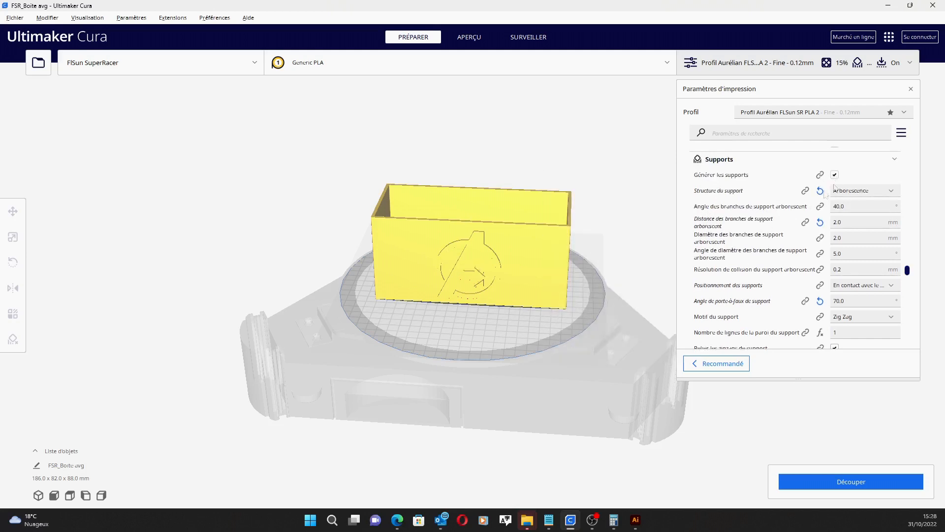
pyautogui.scroll(-10, 771, 187)
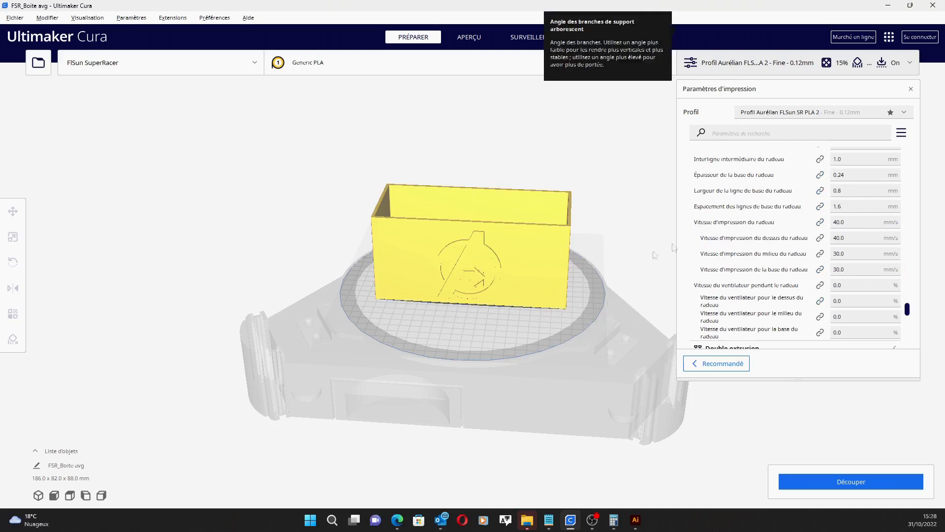
# Examine the box's underside and the raised Avengers logo on its long wall for overhangs.
pyautogui.moveTo(557, 155); pyautogui.dragTo(571, 136, button='right')
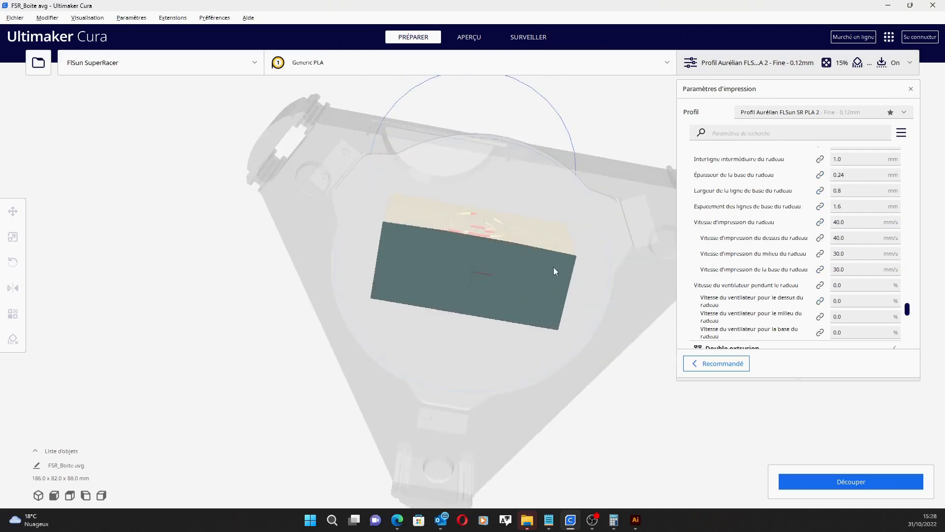
pyautogui.scroll(5, 493, 284)
pyautogui.moveTo(509, 277); pyautogui.dragTo(422, 322, button='right')
pyautogui.moveTo(394, 278); pyautogui.dragTo(516, 228, button='right')
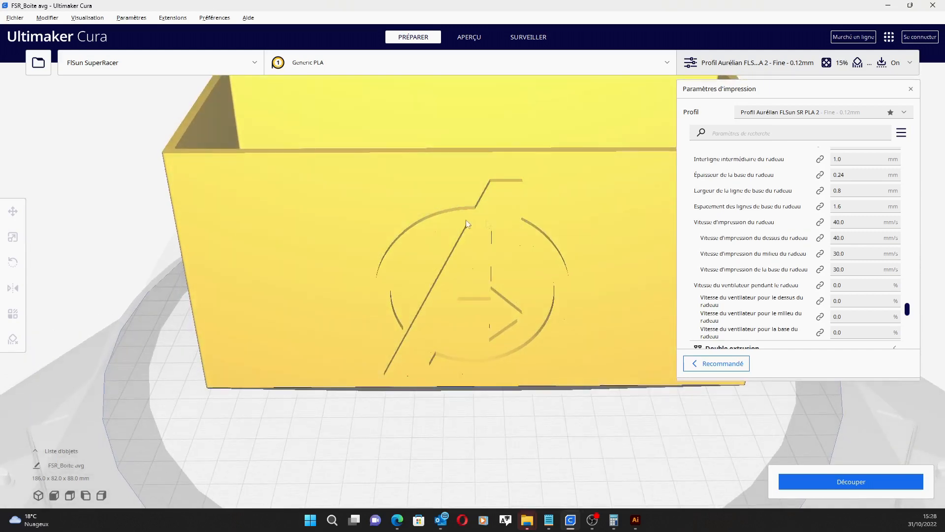
pyautogui.scroll(-3, 547, 268)
pyautogui.scroll(5, 506, 276)
pyautogui.scroll(-6, 505, 277)
pyautogui.moveTo(504, 275); pyautogui.dragTo(499, 255, button='right')
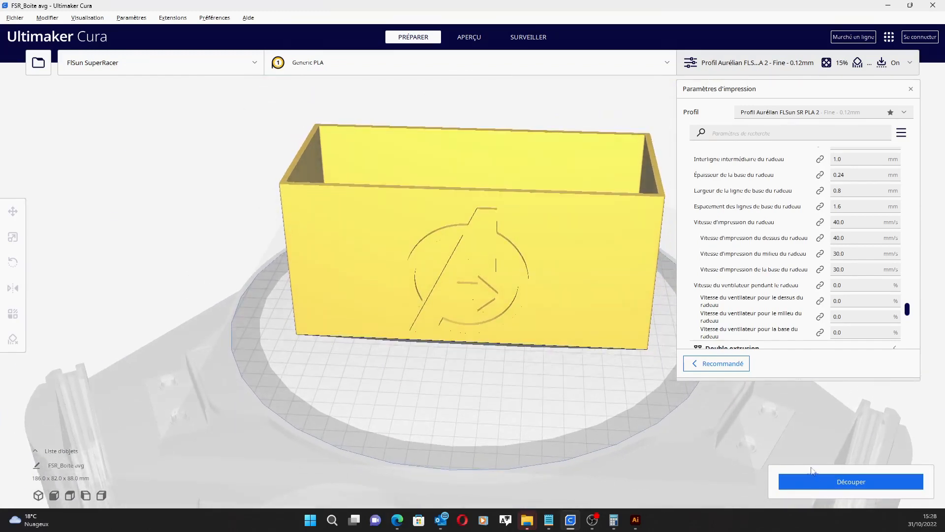
# Slice the box and save the resulting G-code to the removable drive.
pyautogui.click(844, 482)
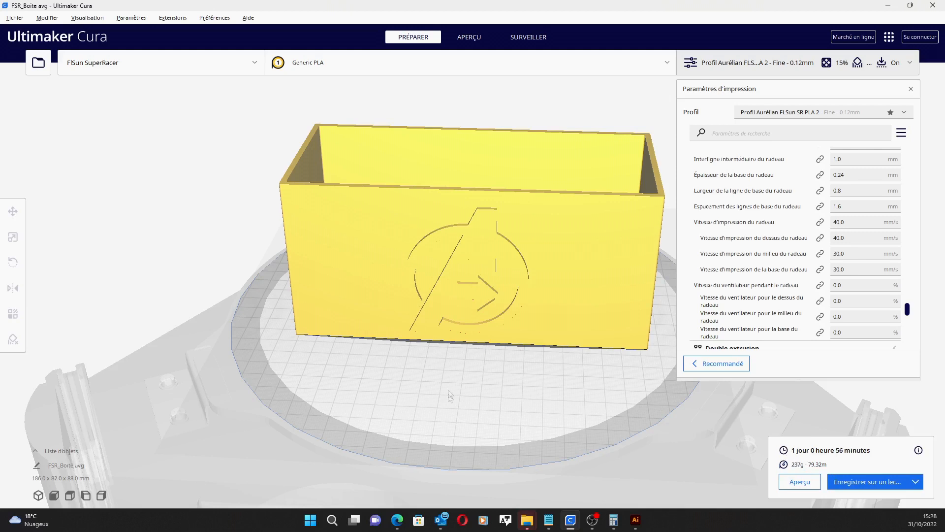
pyautogui.click(860, 485)
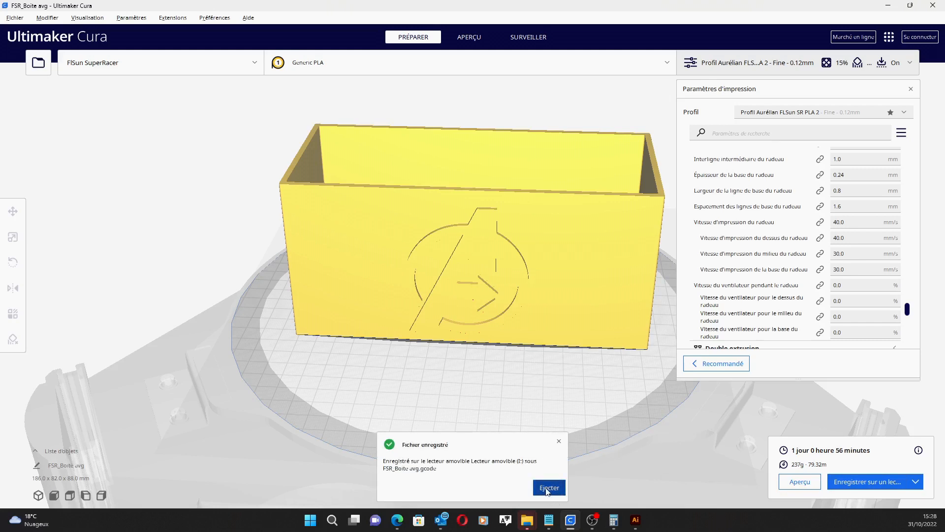
# Review the support, raft adhesion and cooling settings, and eject the removable drive safely.
pyautogui.scroll(10, 799, 245)
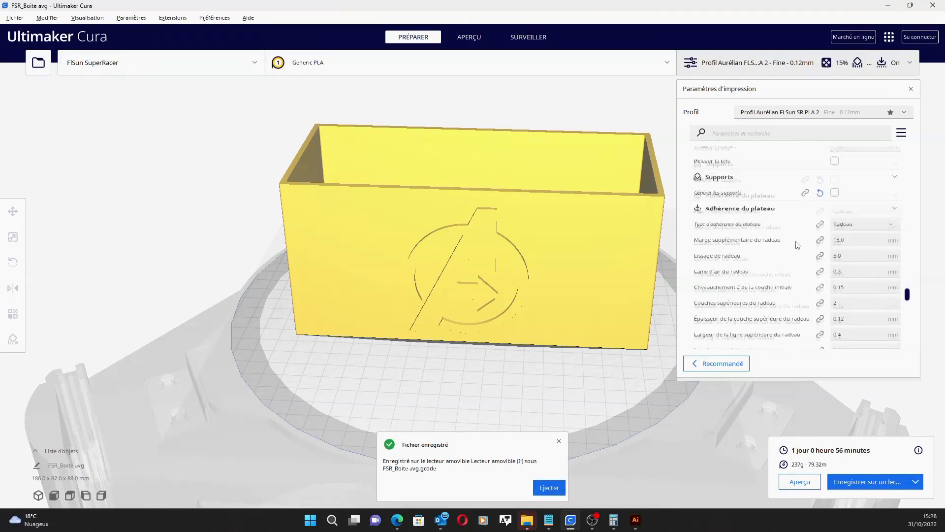
pyautogui.scroll(5, 799, 244)
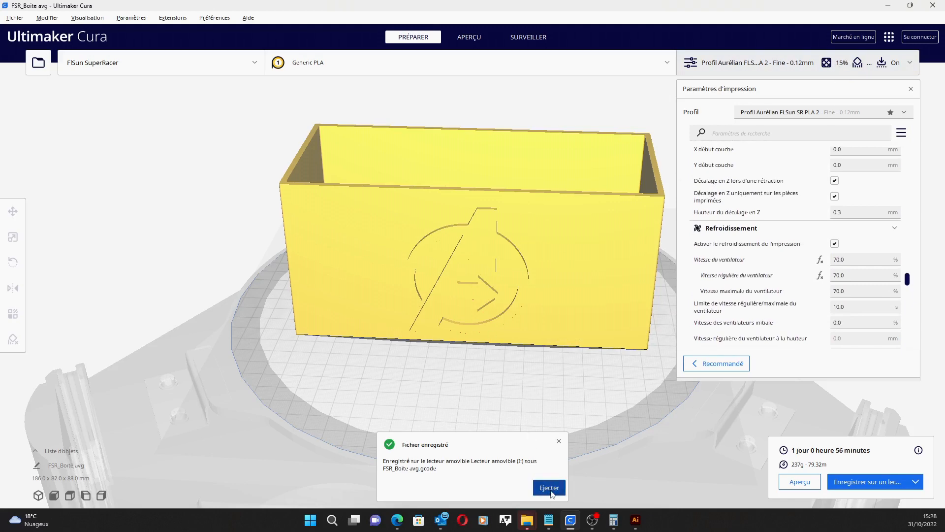
pyautogui.moveTo(498, 197)
pyautogui.mouseDown(button='right')
pyautogui.moveTo(497, 272)
pyautogui.moveTo(485, 209)
pyautogui.mouseUp(button='right')
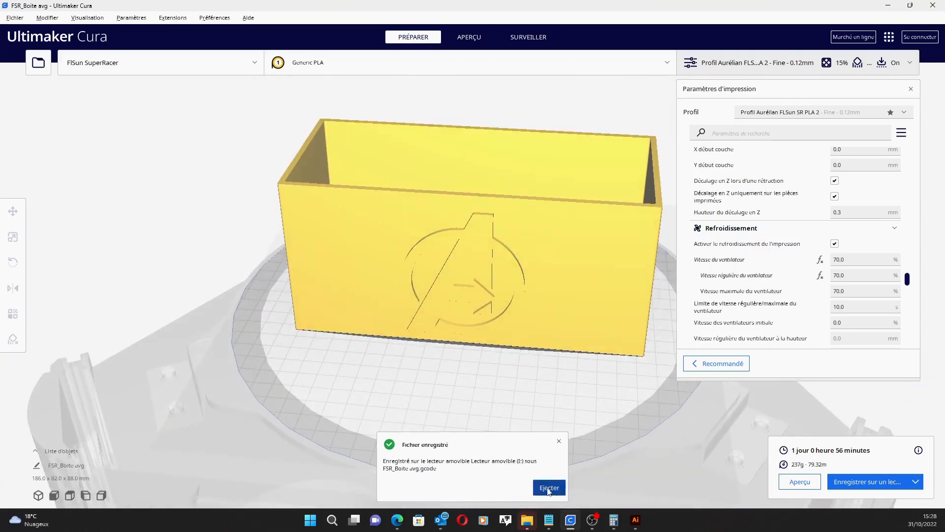
pyautogui.moveTo(575, 389)
pyautogui.mouseDown(button='right')
pyautogui.moveTo(543, 388)
pyautogui.moveTo(586, 392)
pyautogui.mouseUp(button='right')
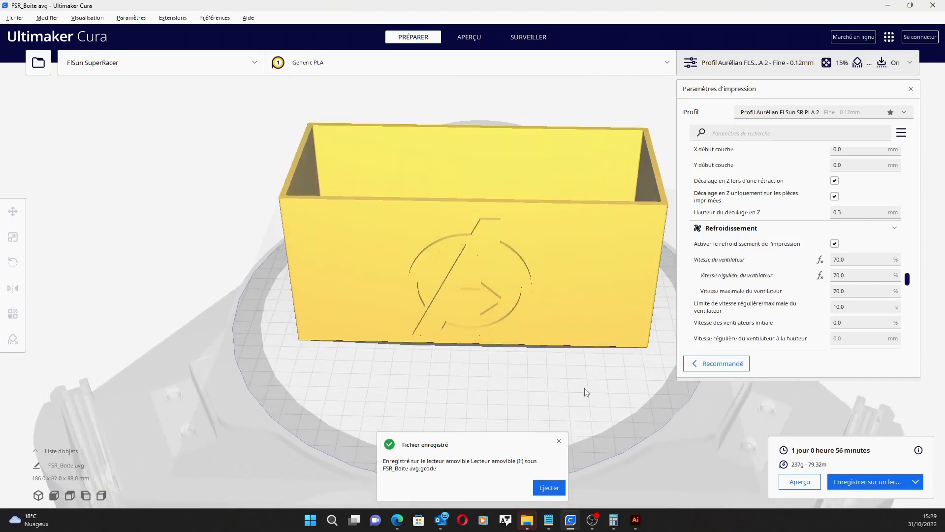
pyautogui.click(550, 489)
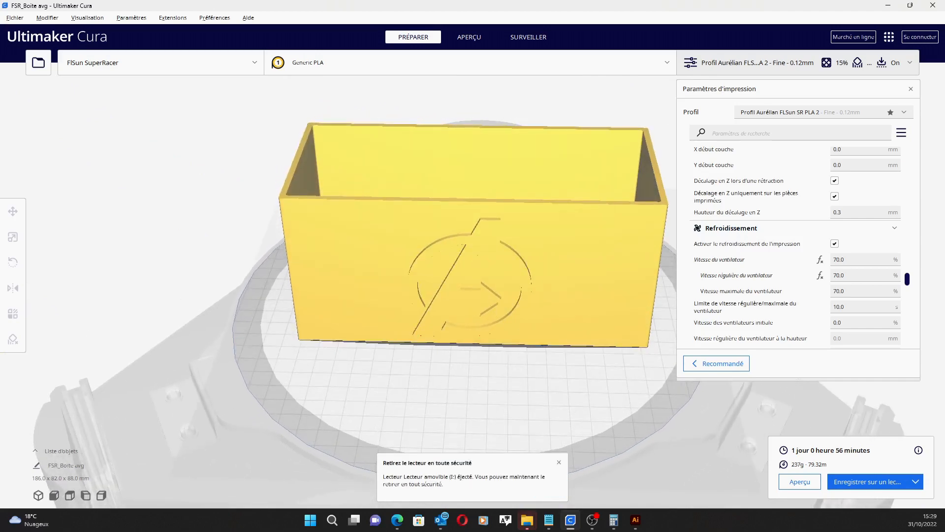